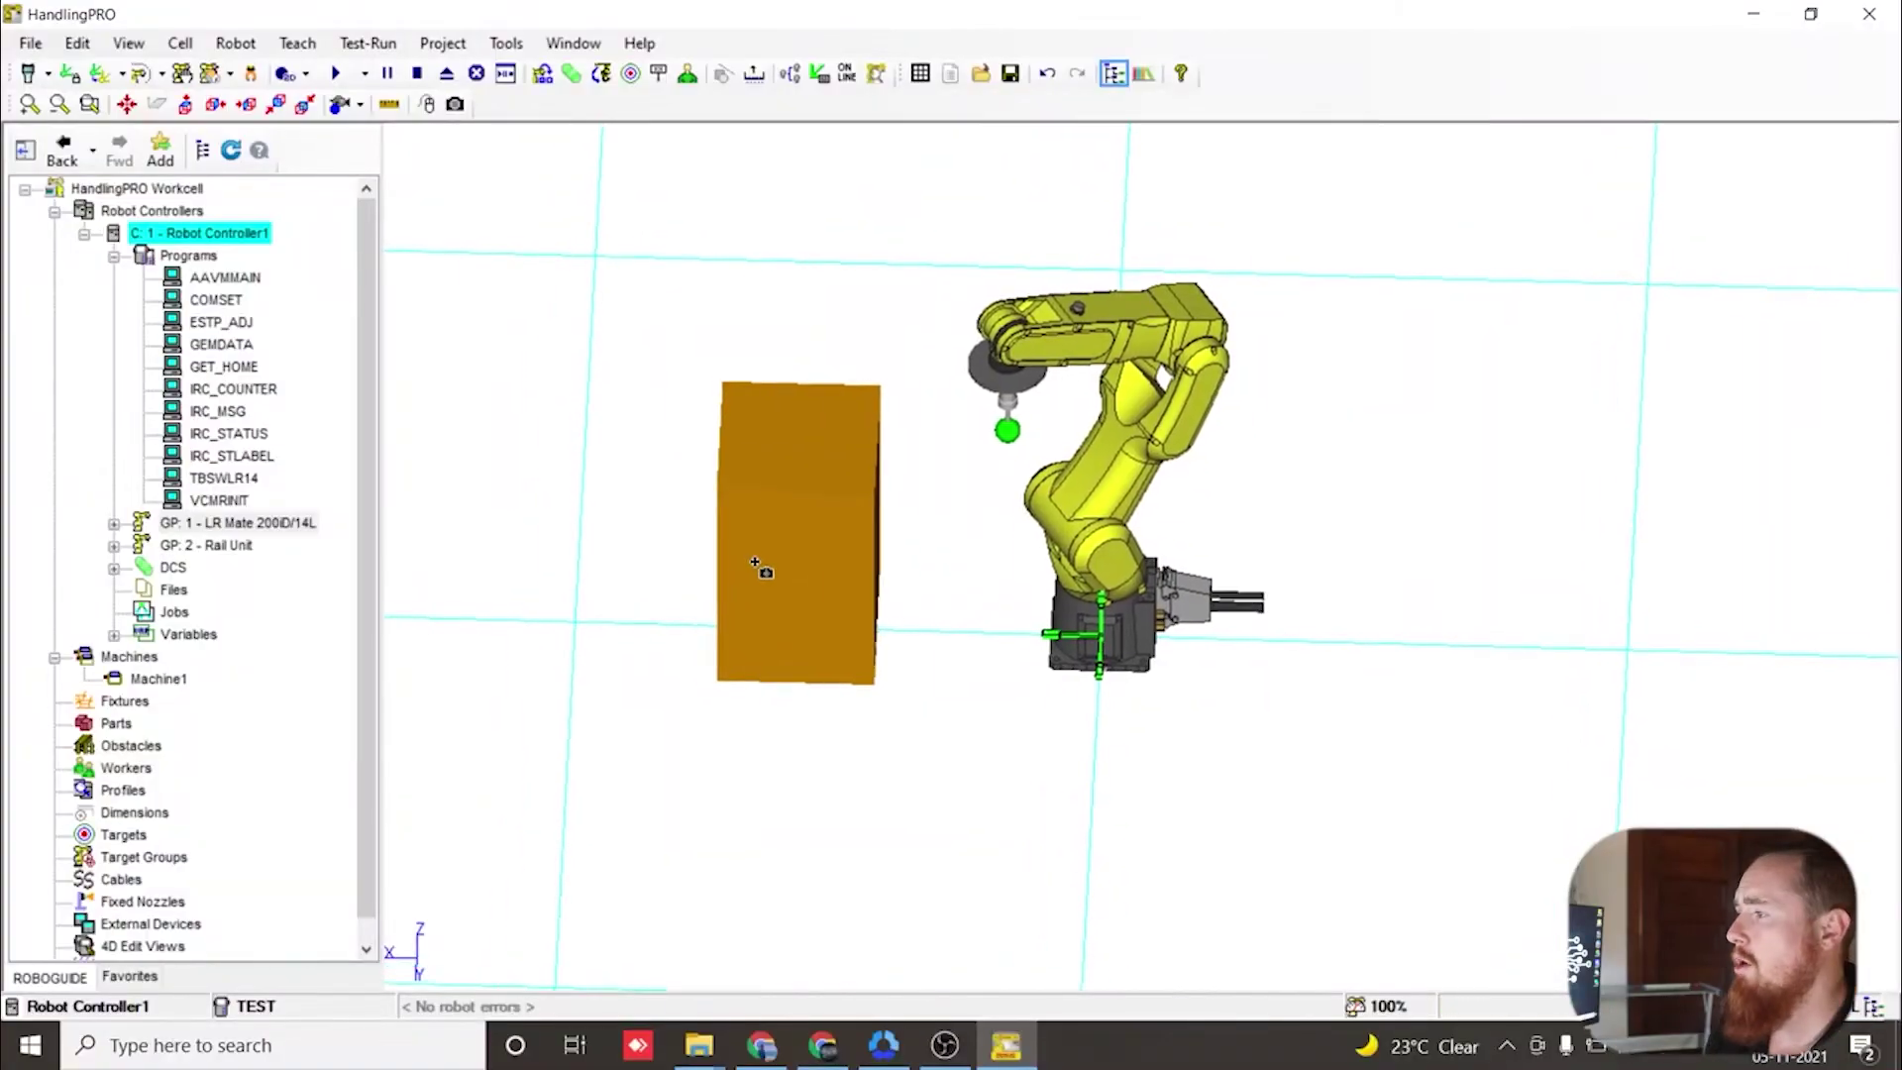
- Place two air targets at the tool tip of the LR Mate 200iD/14L robot
mouse_move(1021, 578)
right_down()
mouse_move(1117, 619)
mouse_move(1006, 607)
right_up()
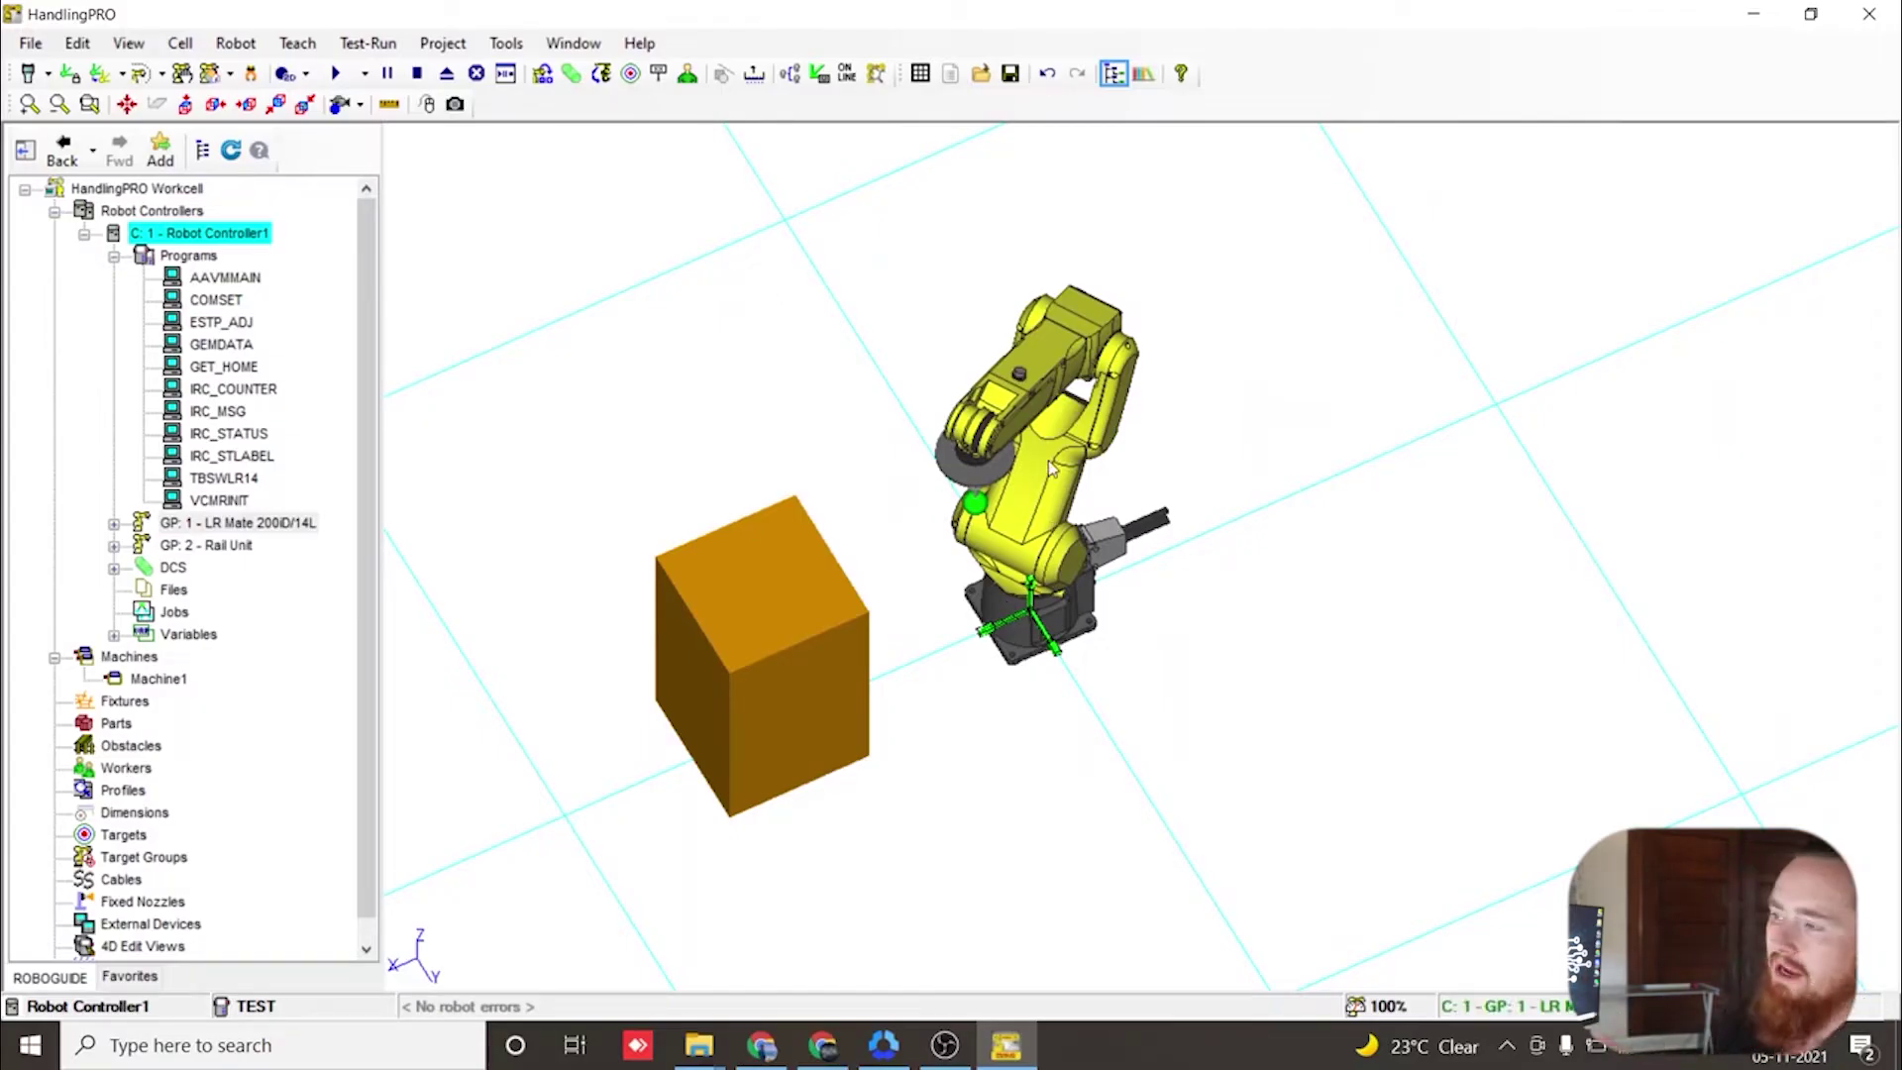
click(124, 837)
right_click(124, 837)
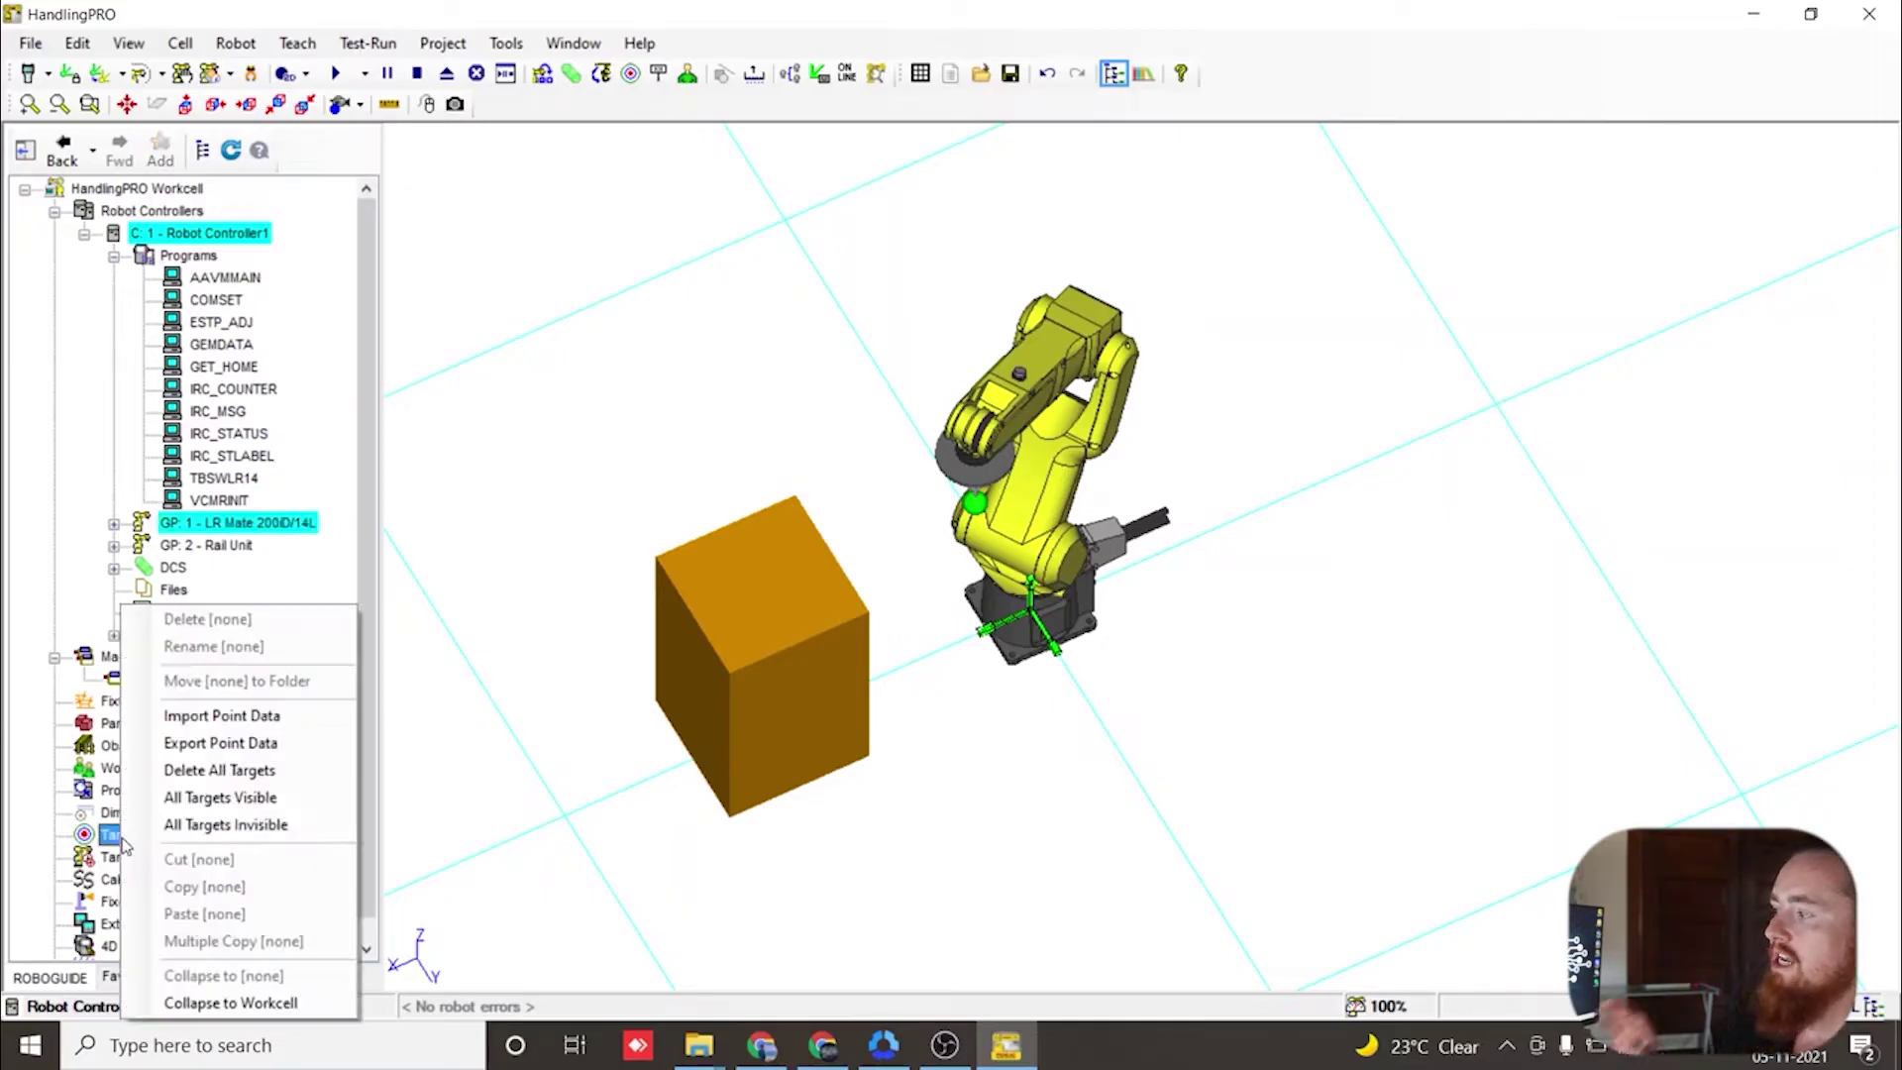
click(629, 75)
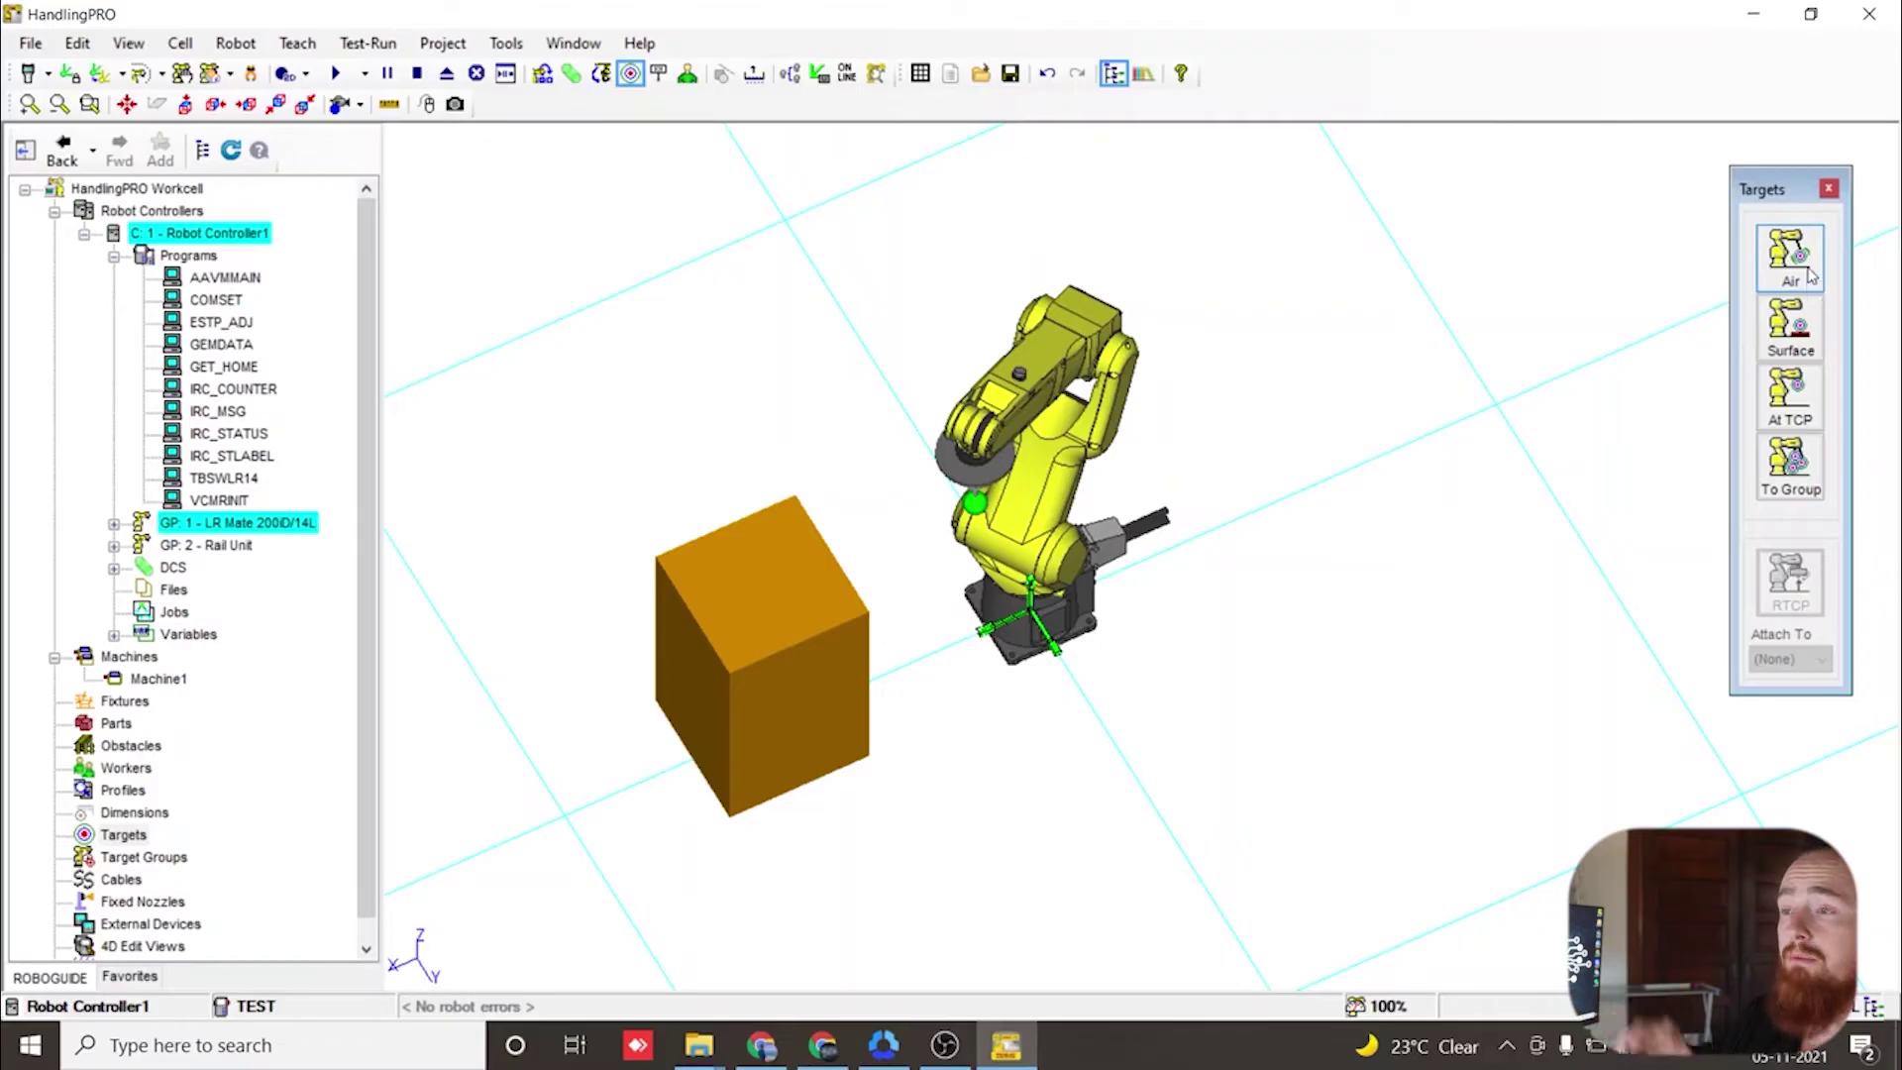
ctrl+right_drag(1386, 568, 1167, 509)
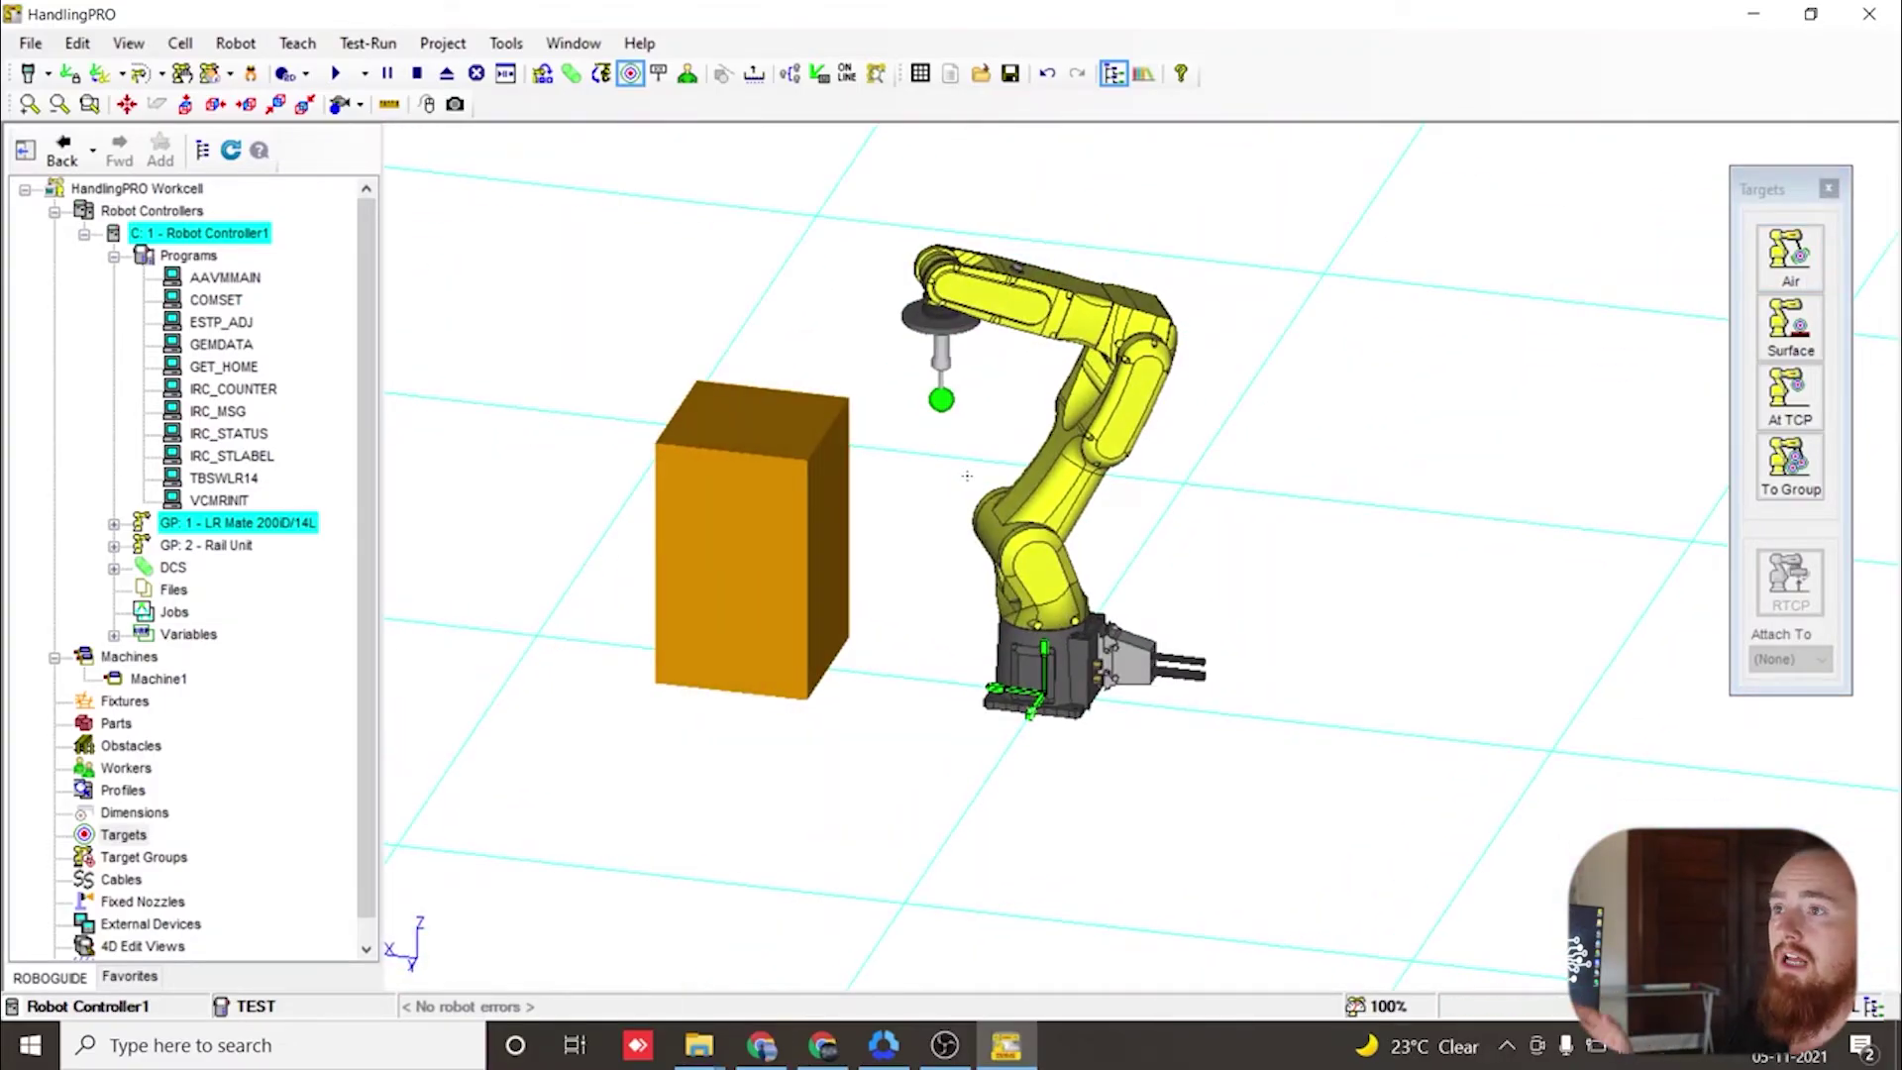
click(1789, 255)
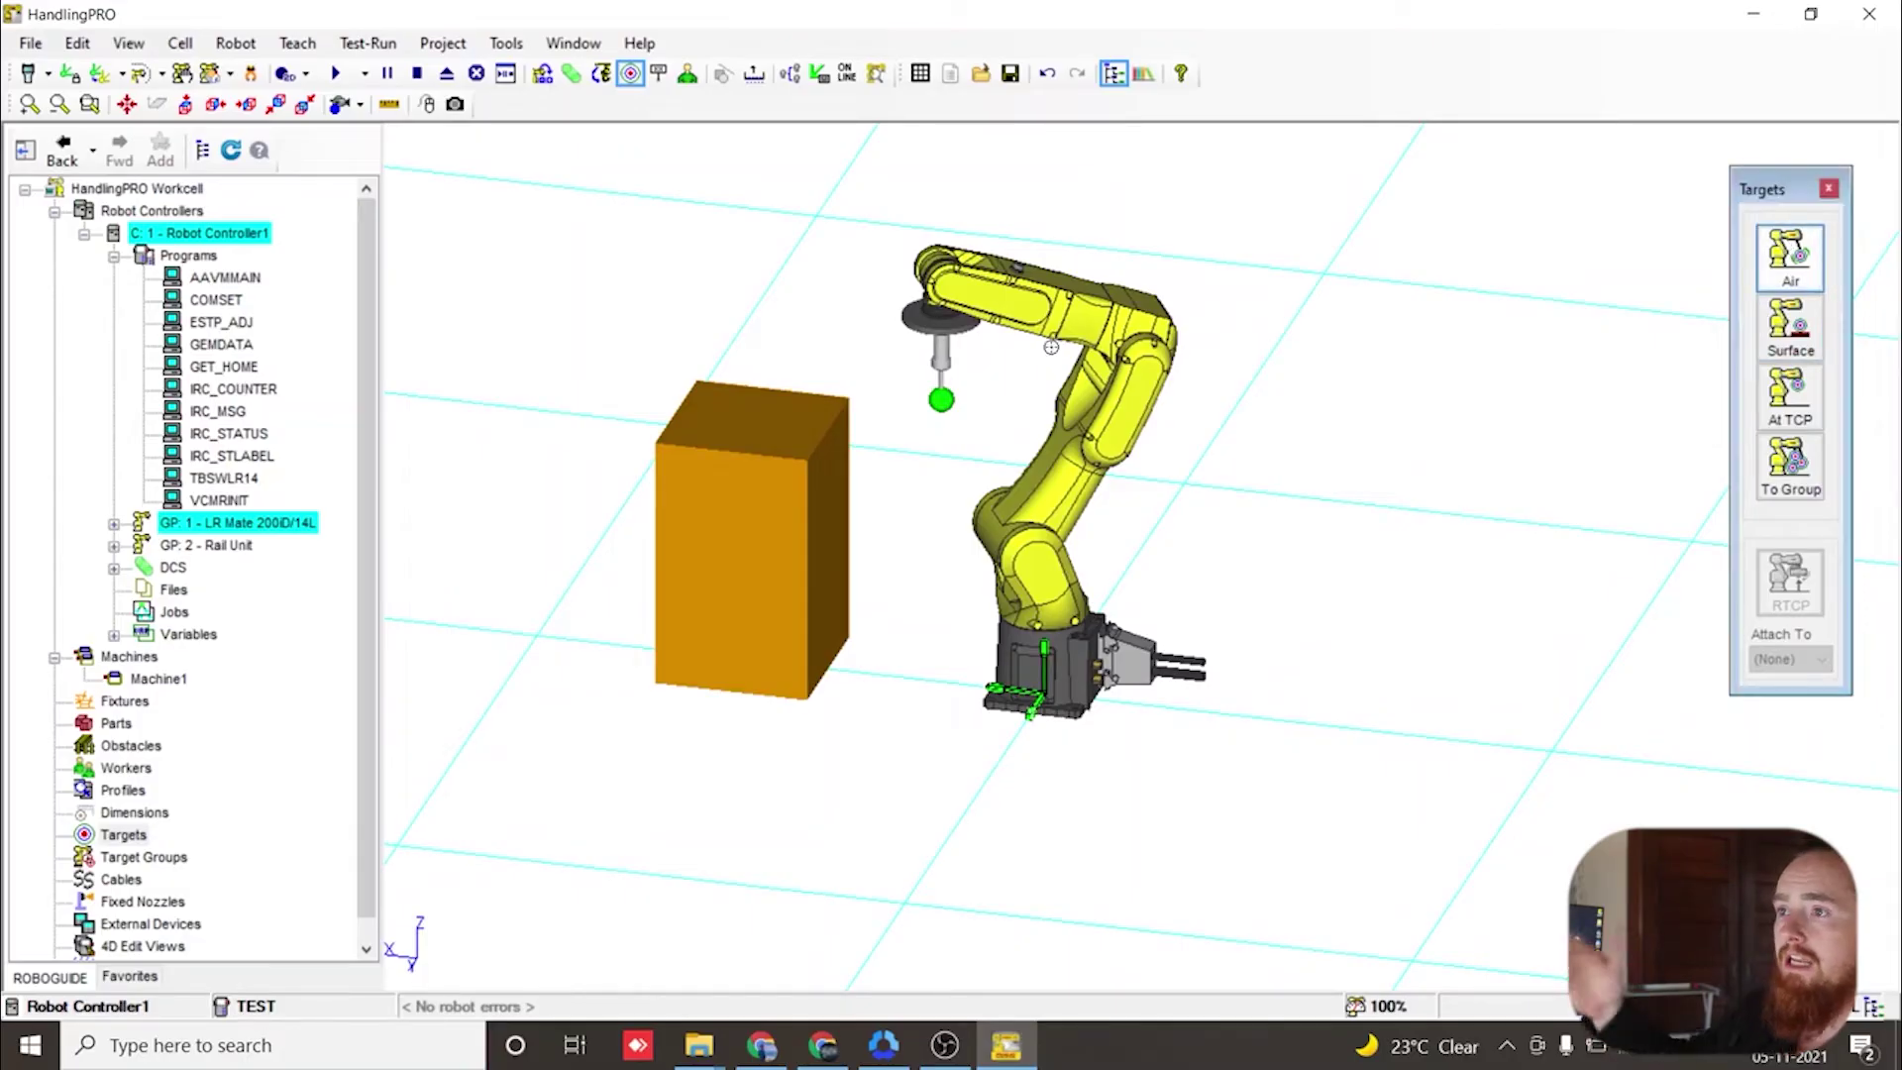
click(941, 399)
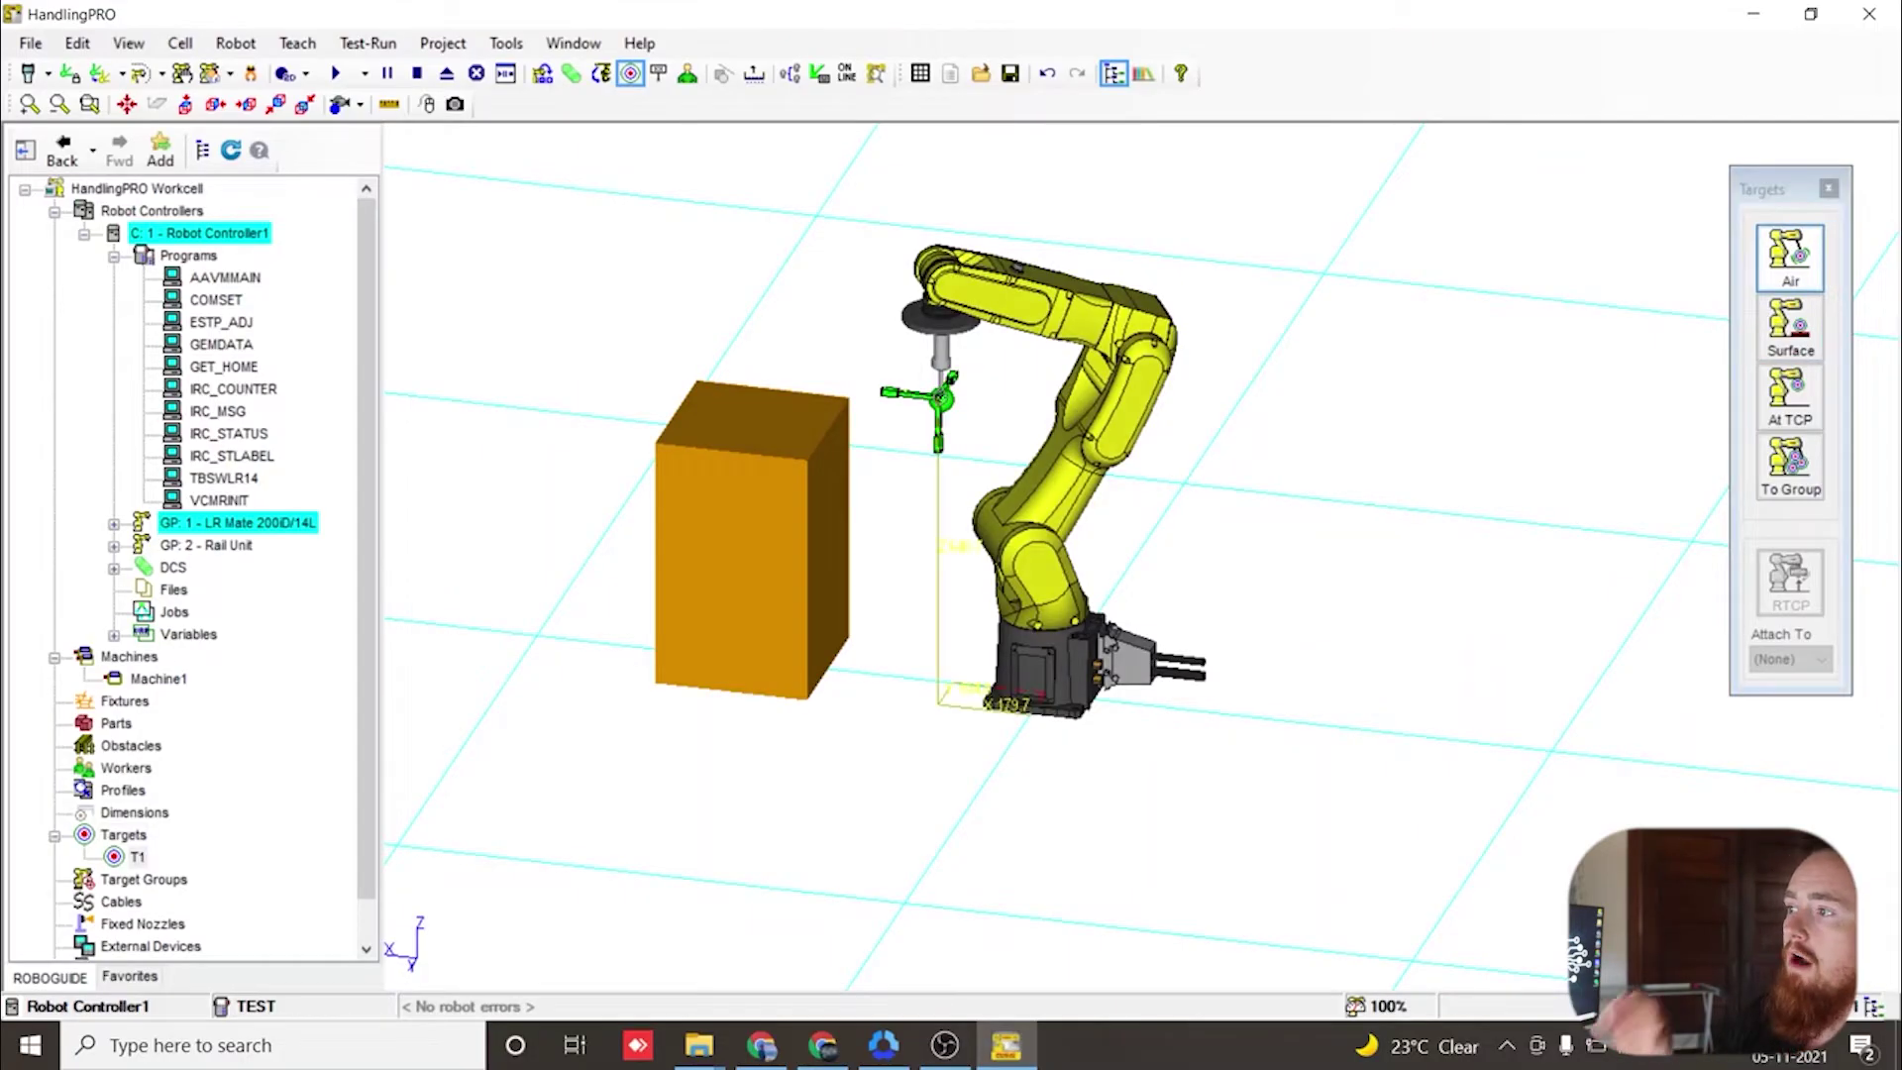
click(941, 399)
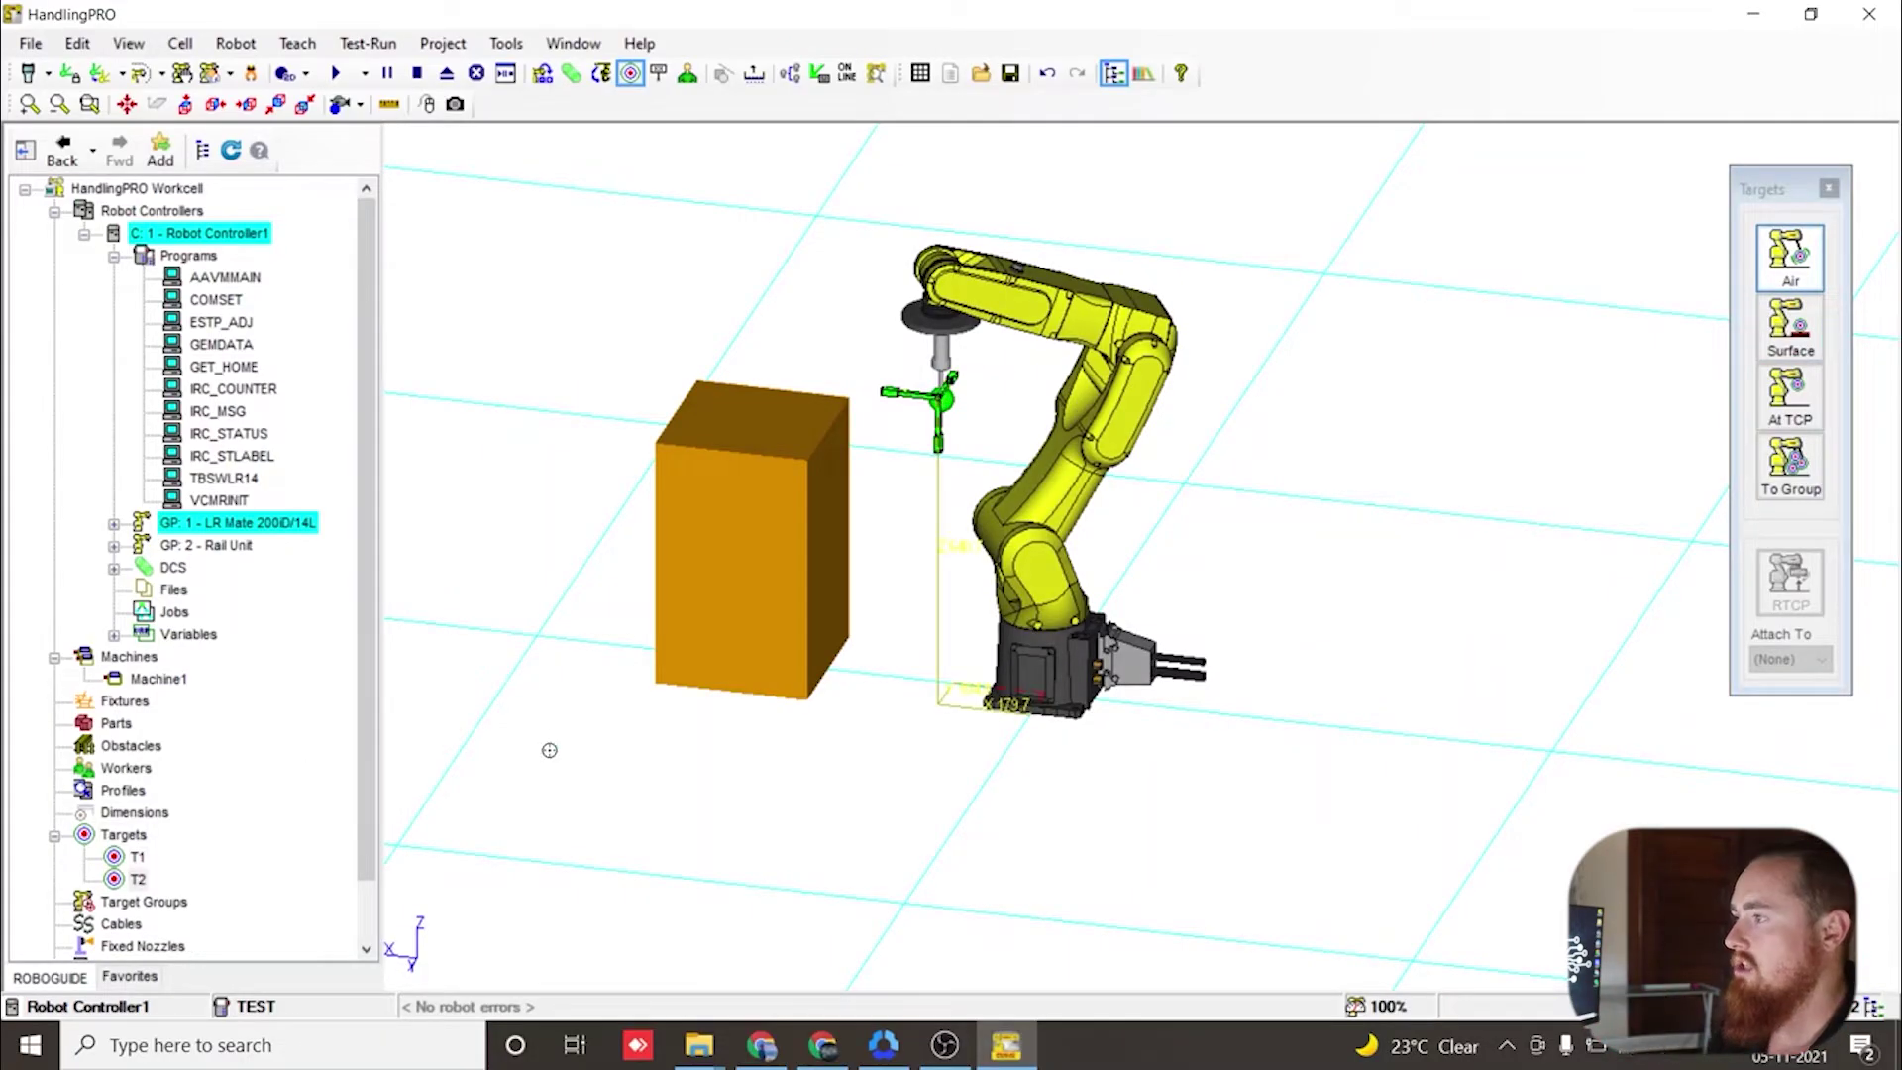
- Place surface targets along the near and left edges of the orange box's top face, starting at the corner nearest the robot
right_drag(779, 661, 908, 736)
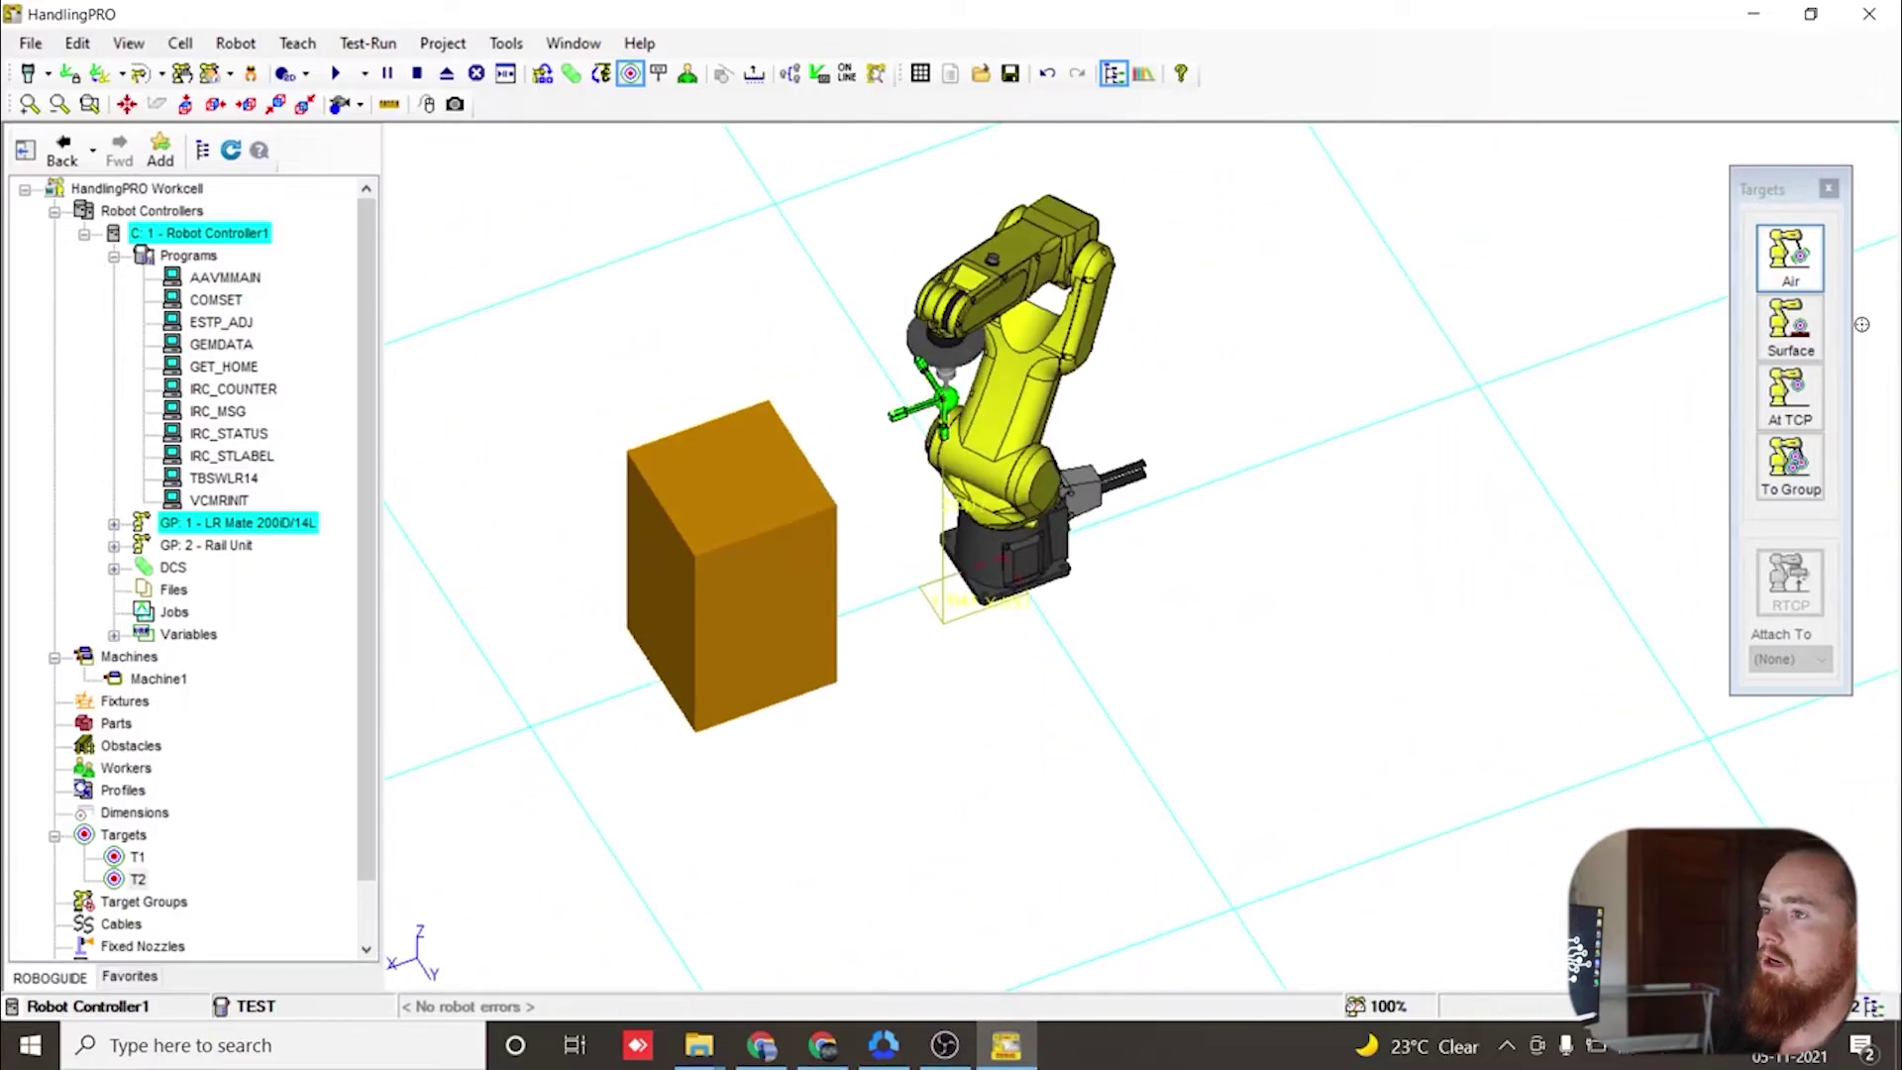
click(1808, 341)
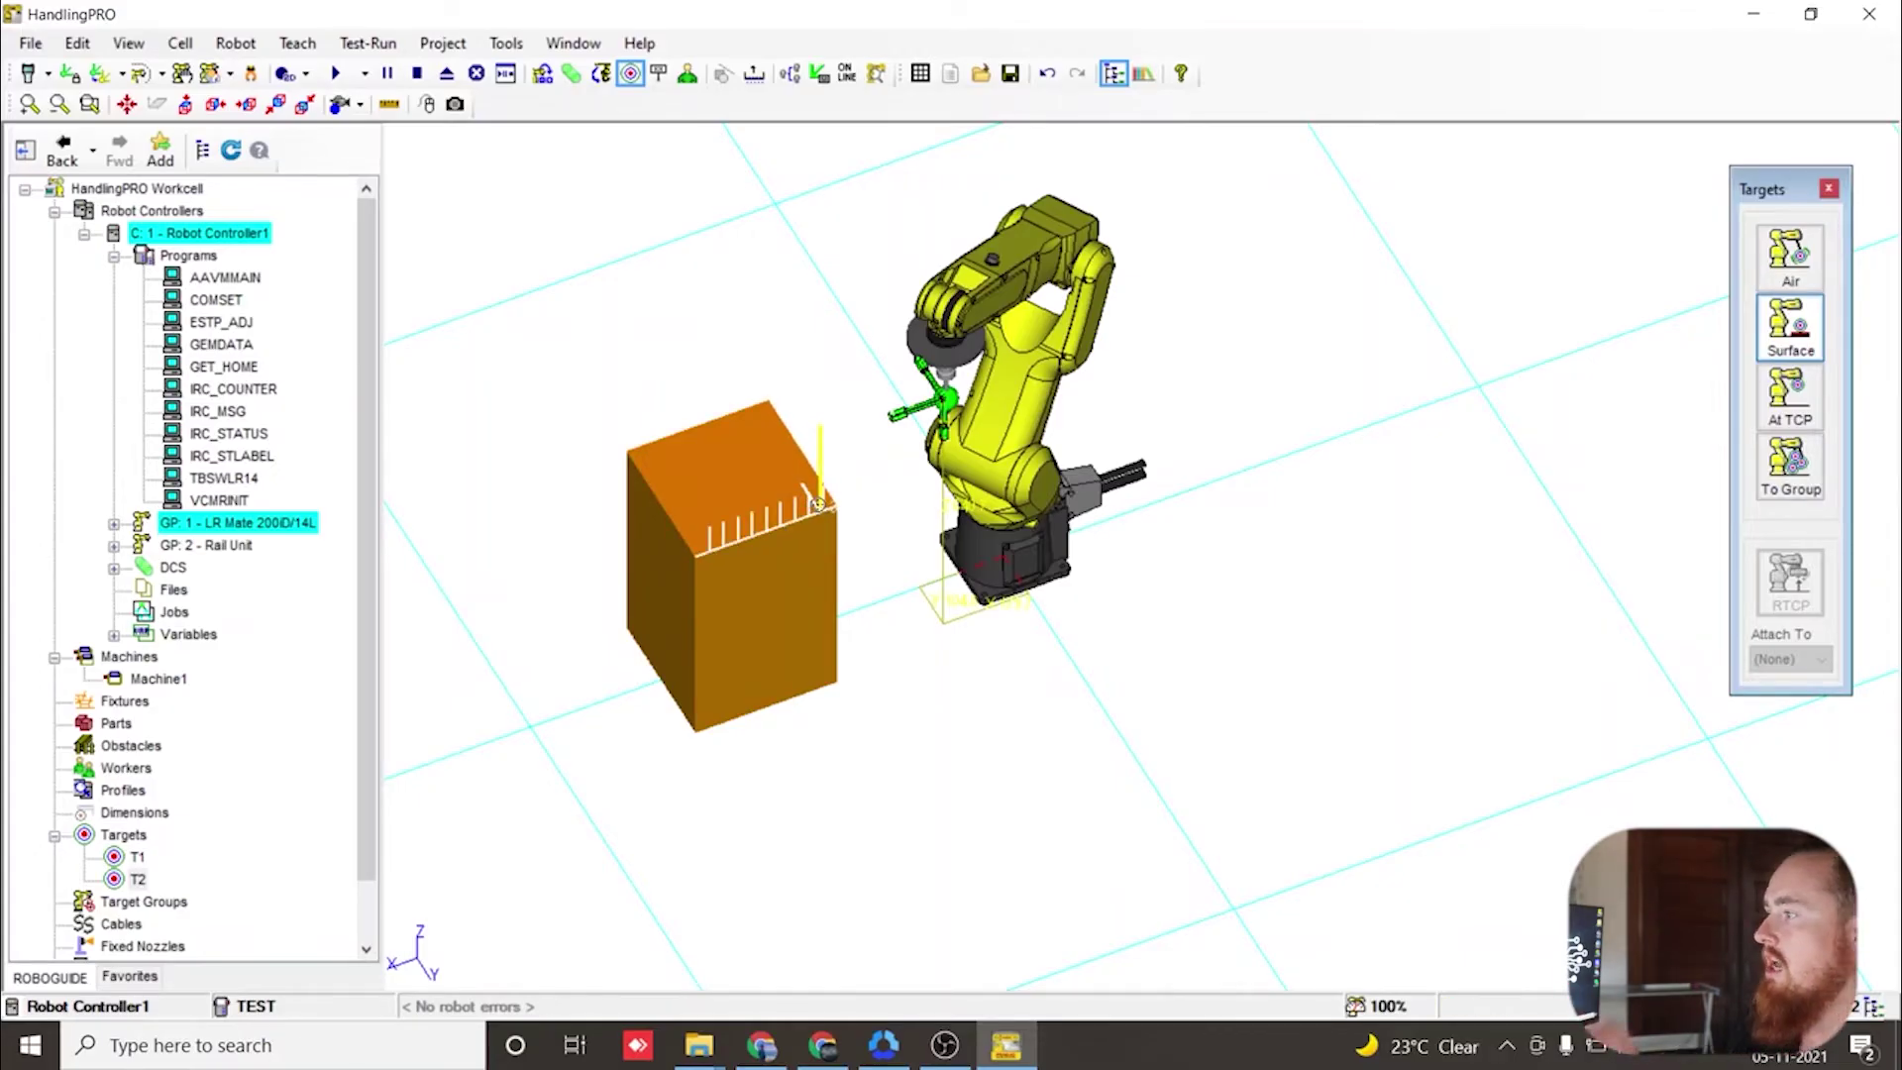
click(811, 502)
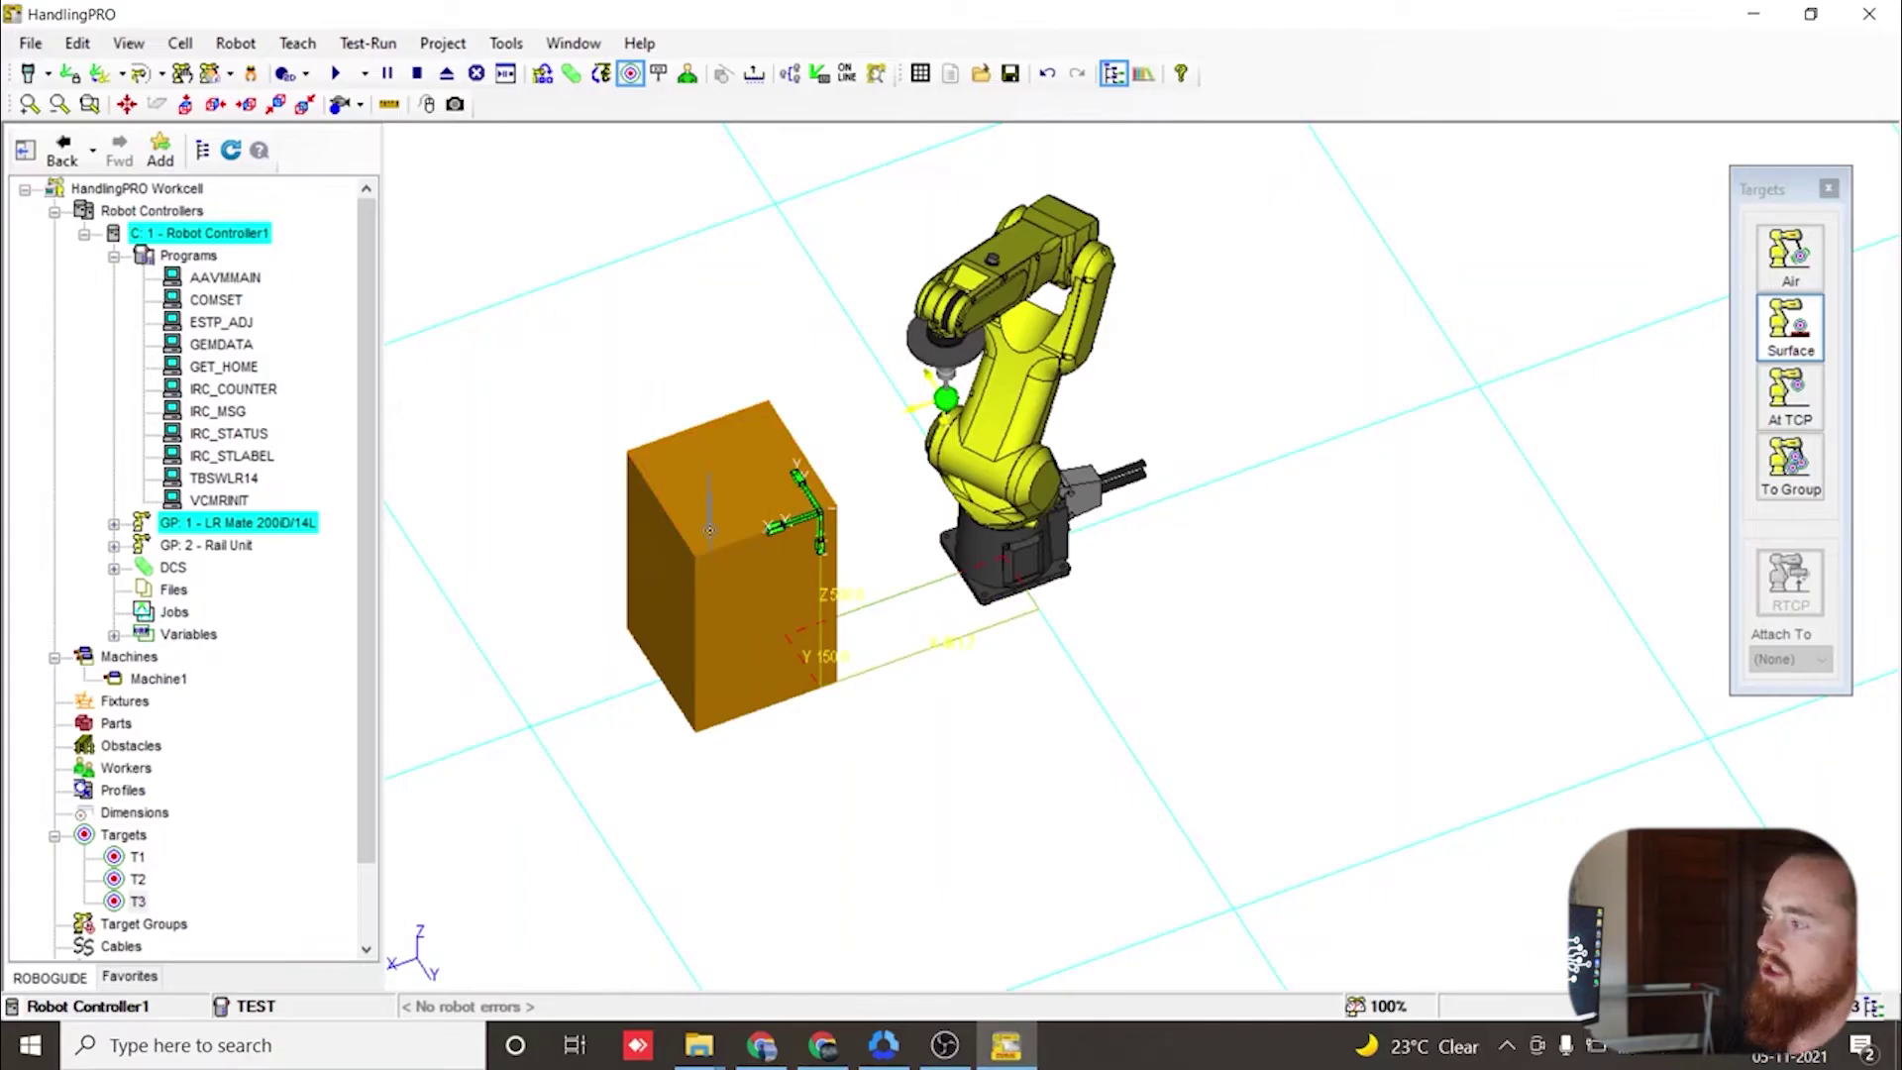
click(703, 548)
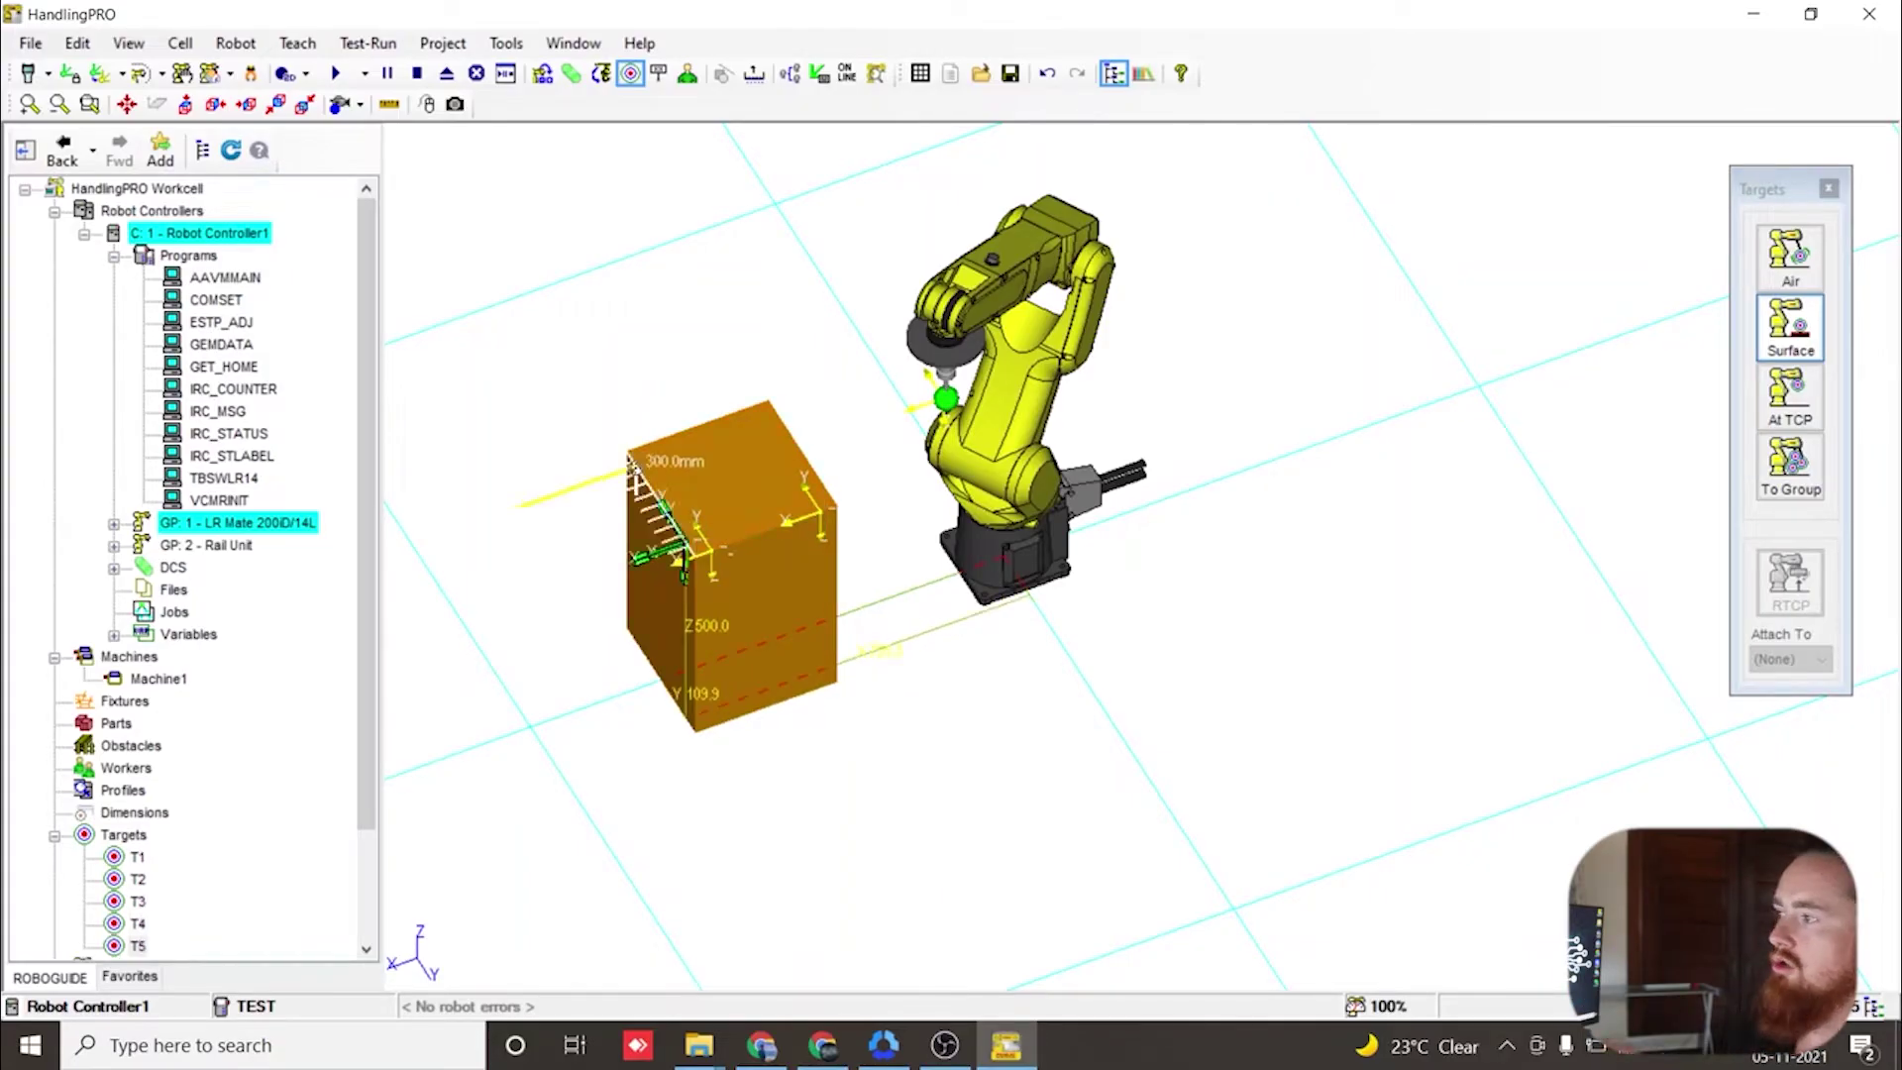
click(657, 458)
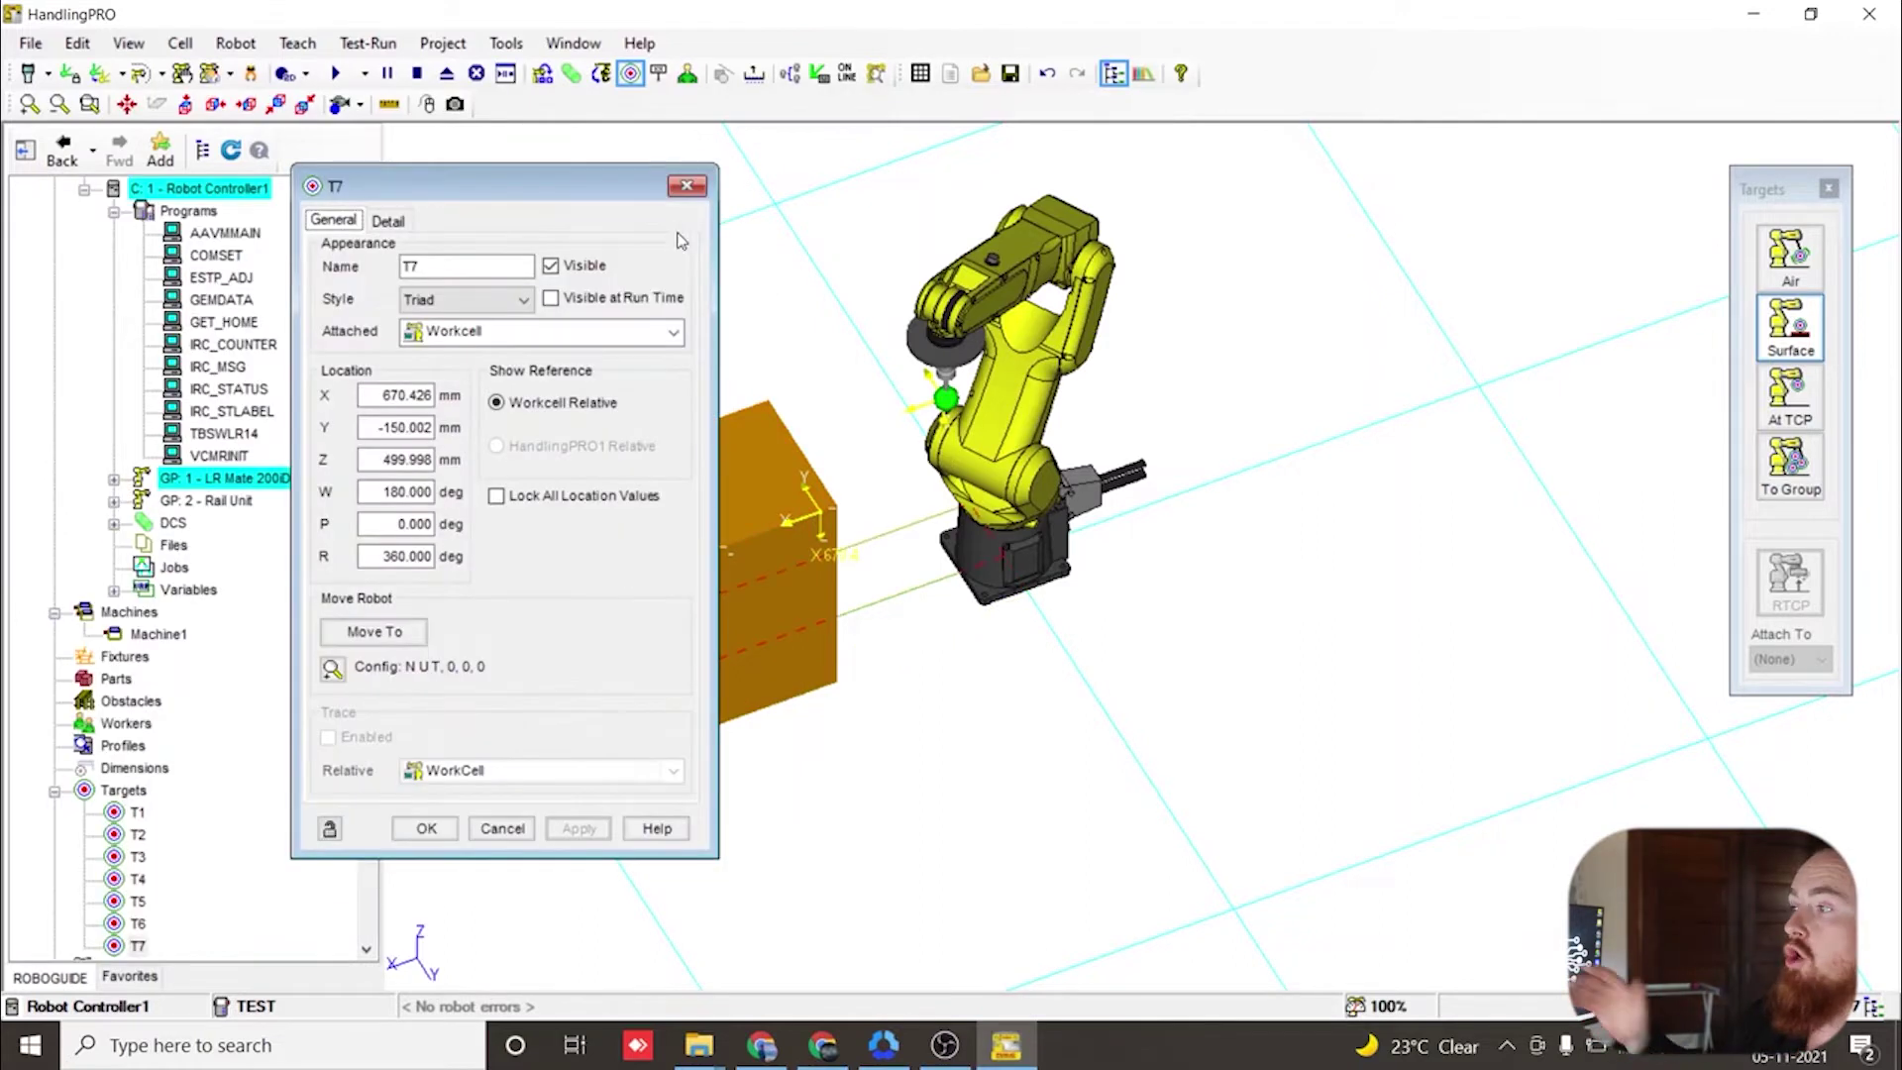
click(688, 185)
- Add surface targets along the box top's far edge, its far corner and the edge facing the robot, and finish target placement
click(739, 414)
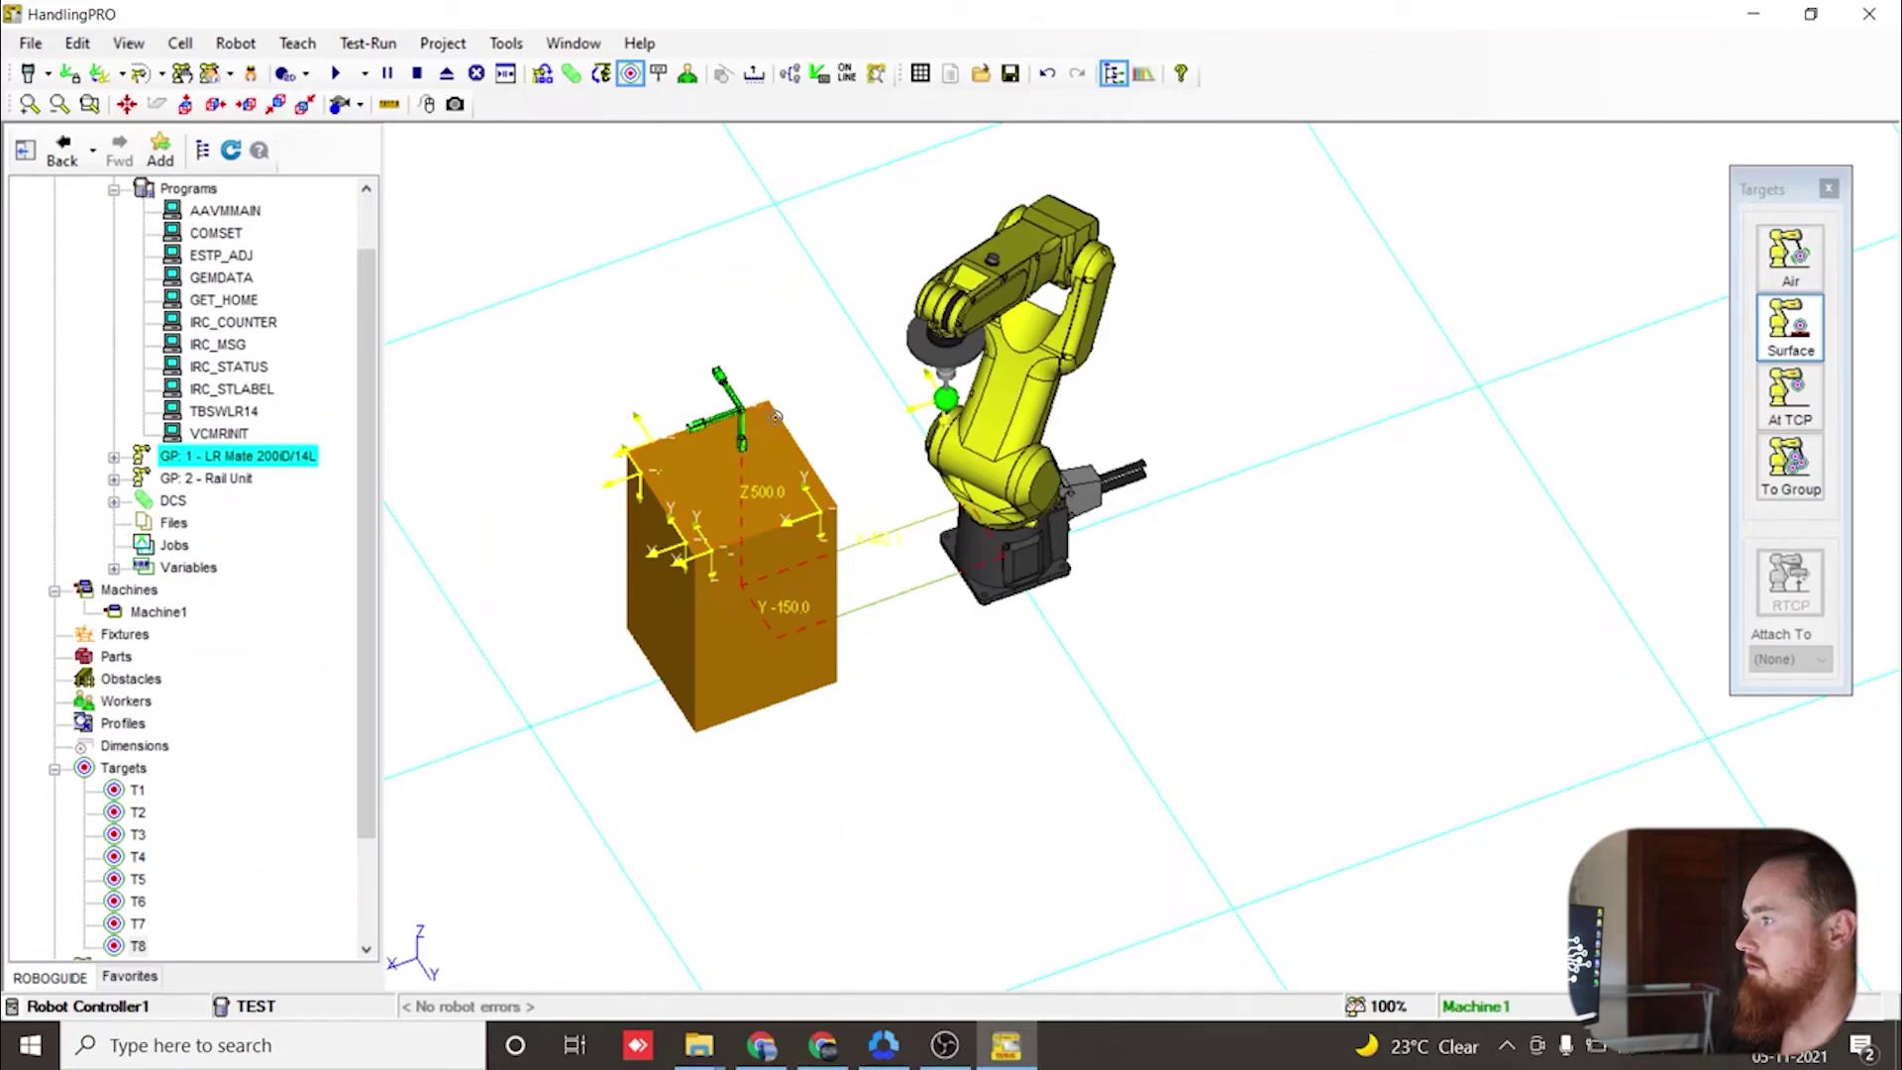
click(775, 416)
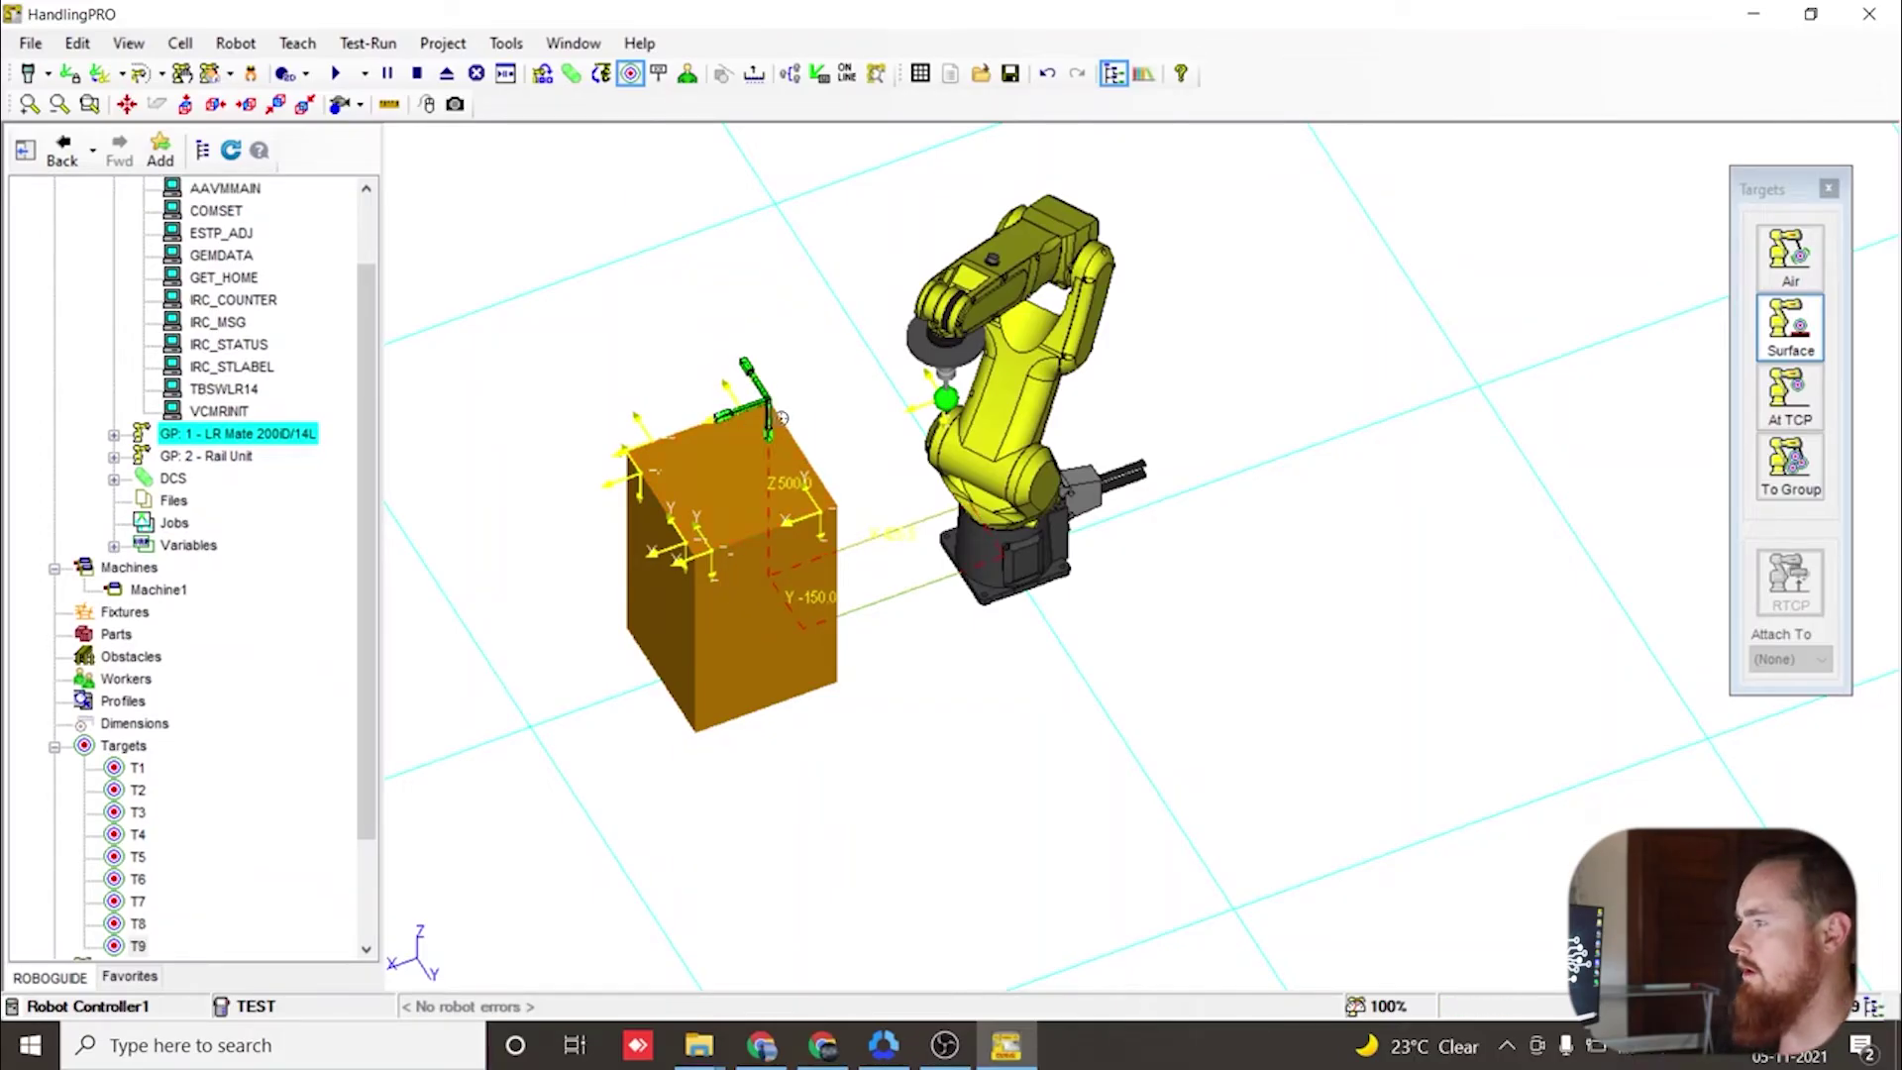
click(778, 410)
scroll(778, 410, up, 3)
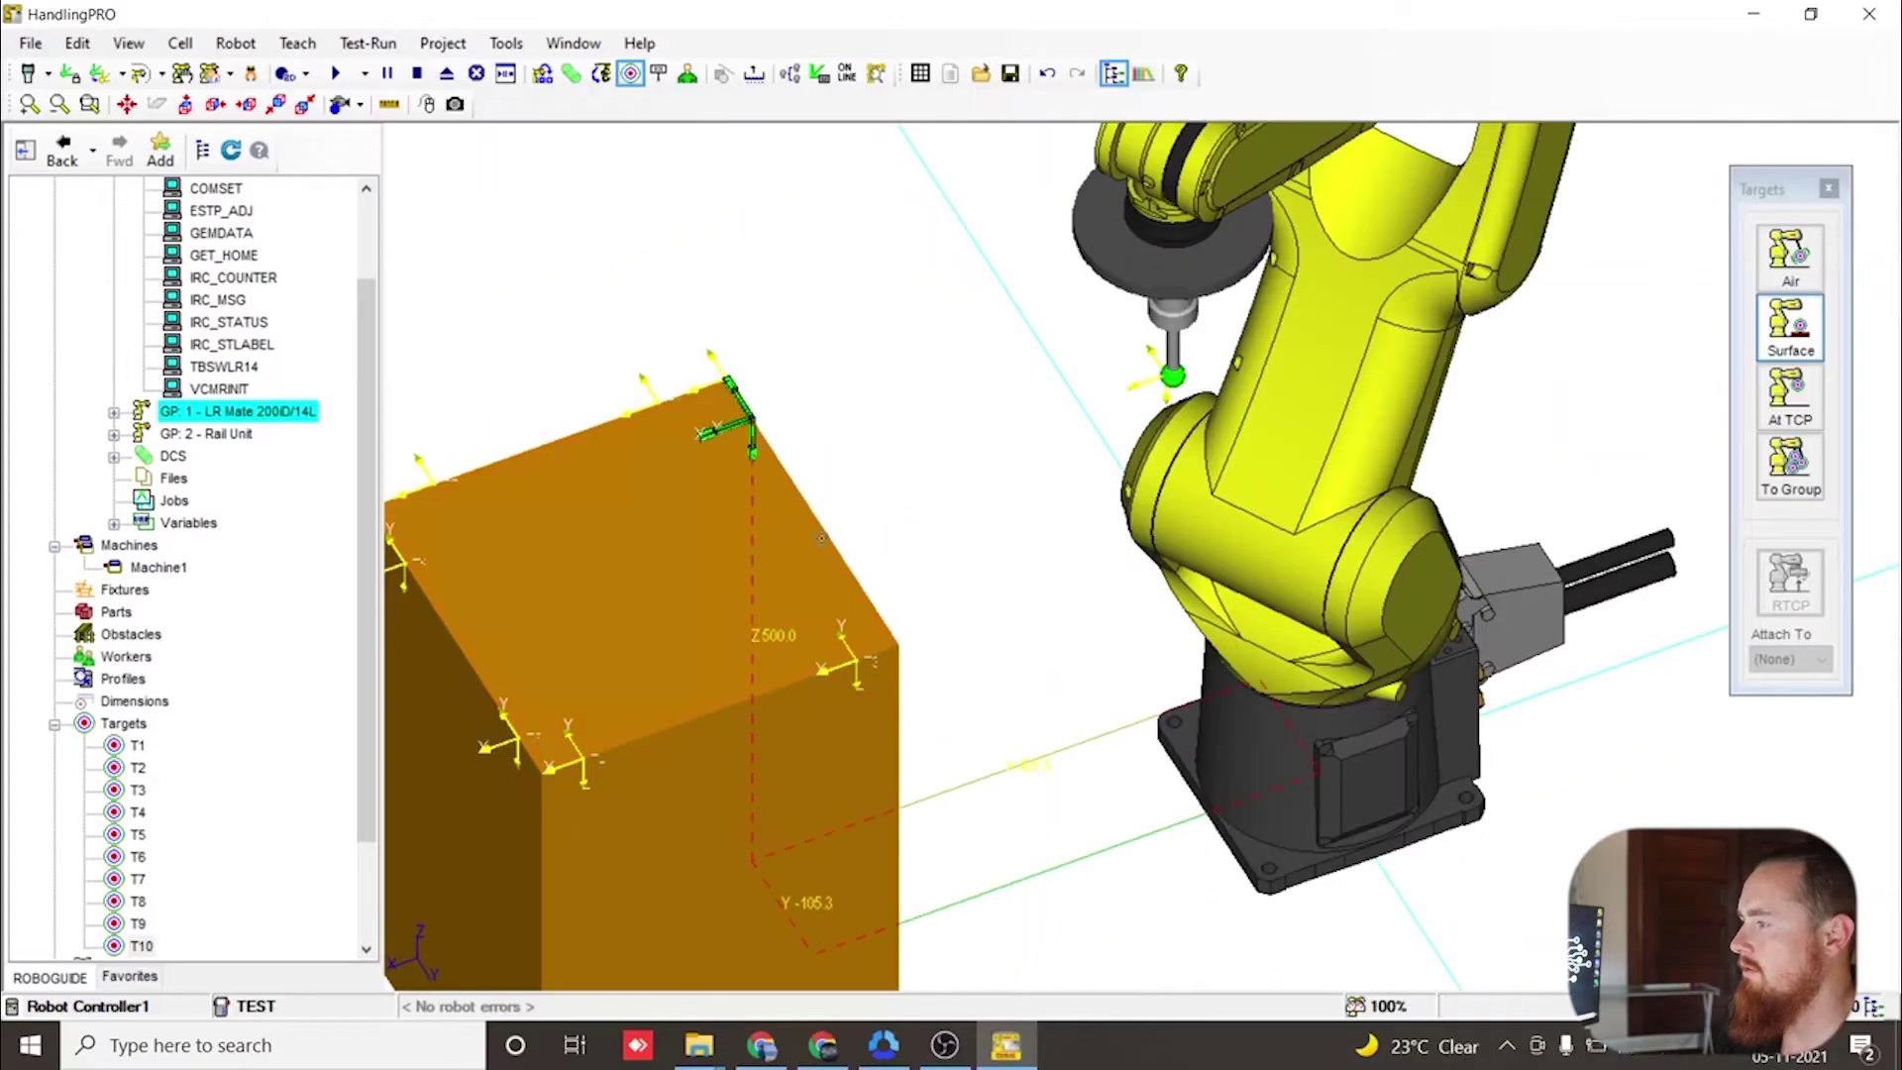
click(846, 573)
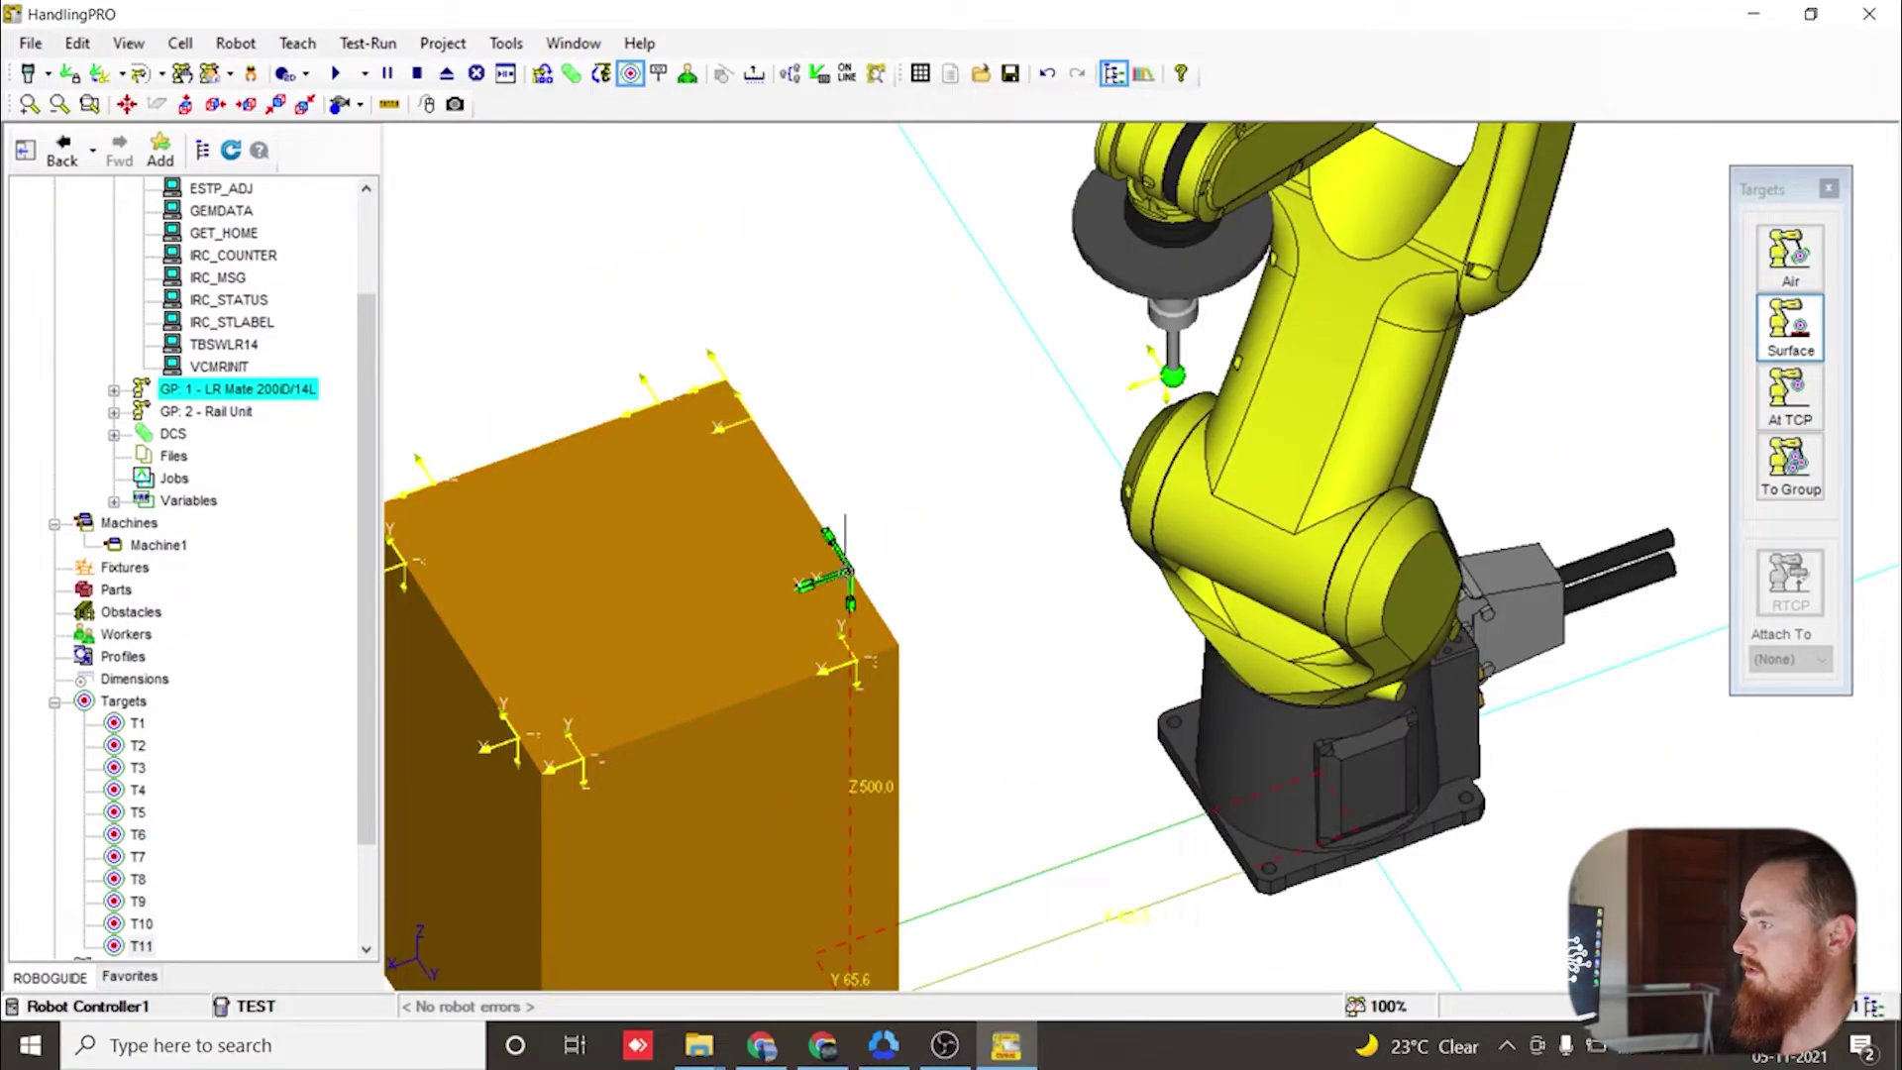
click(1827, 189)
- Delete target T9 at the far corner of the box's top face and select target T11
scroll(941, 501, down, 3)
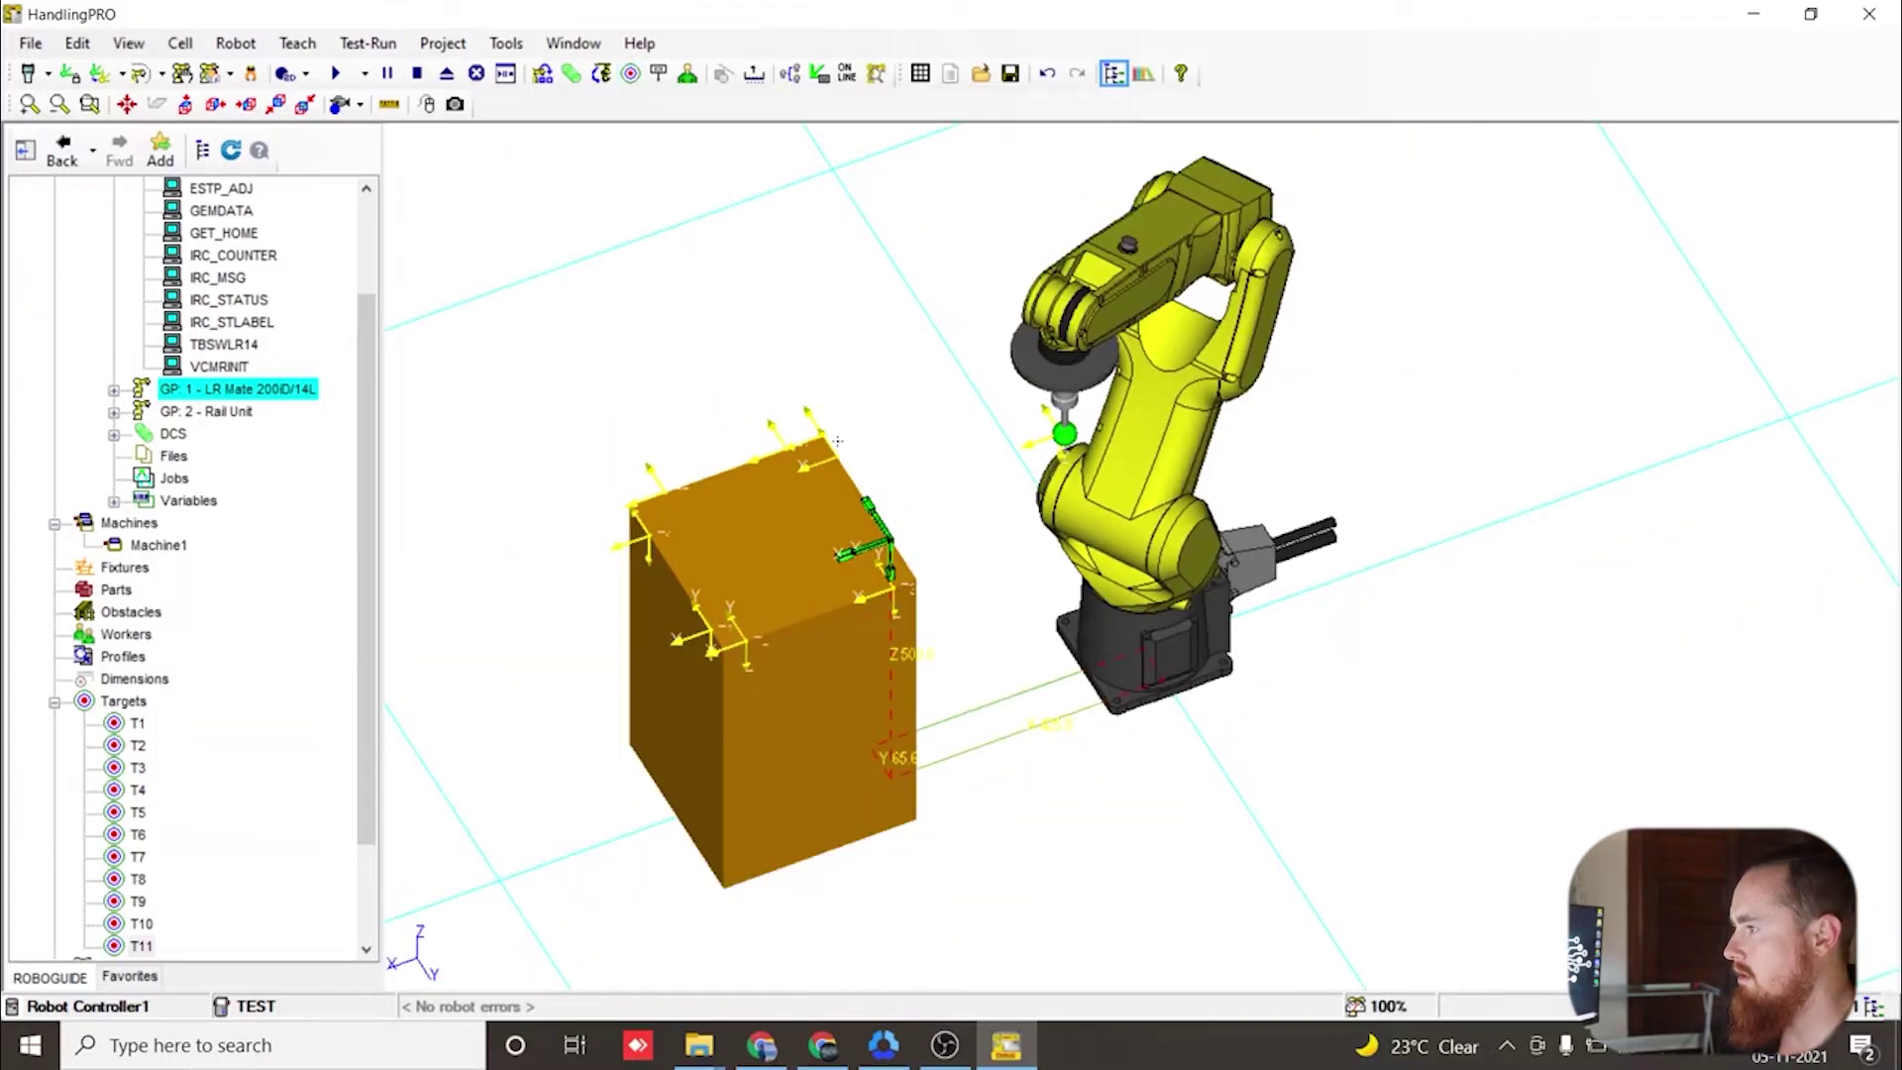
click(138, 902)
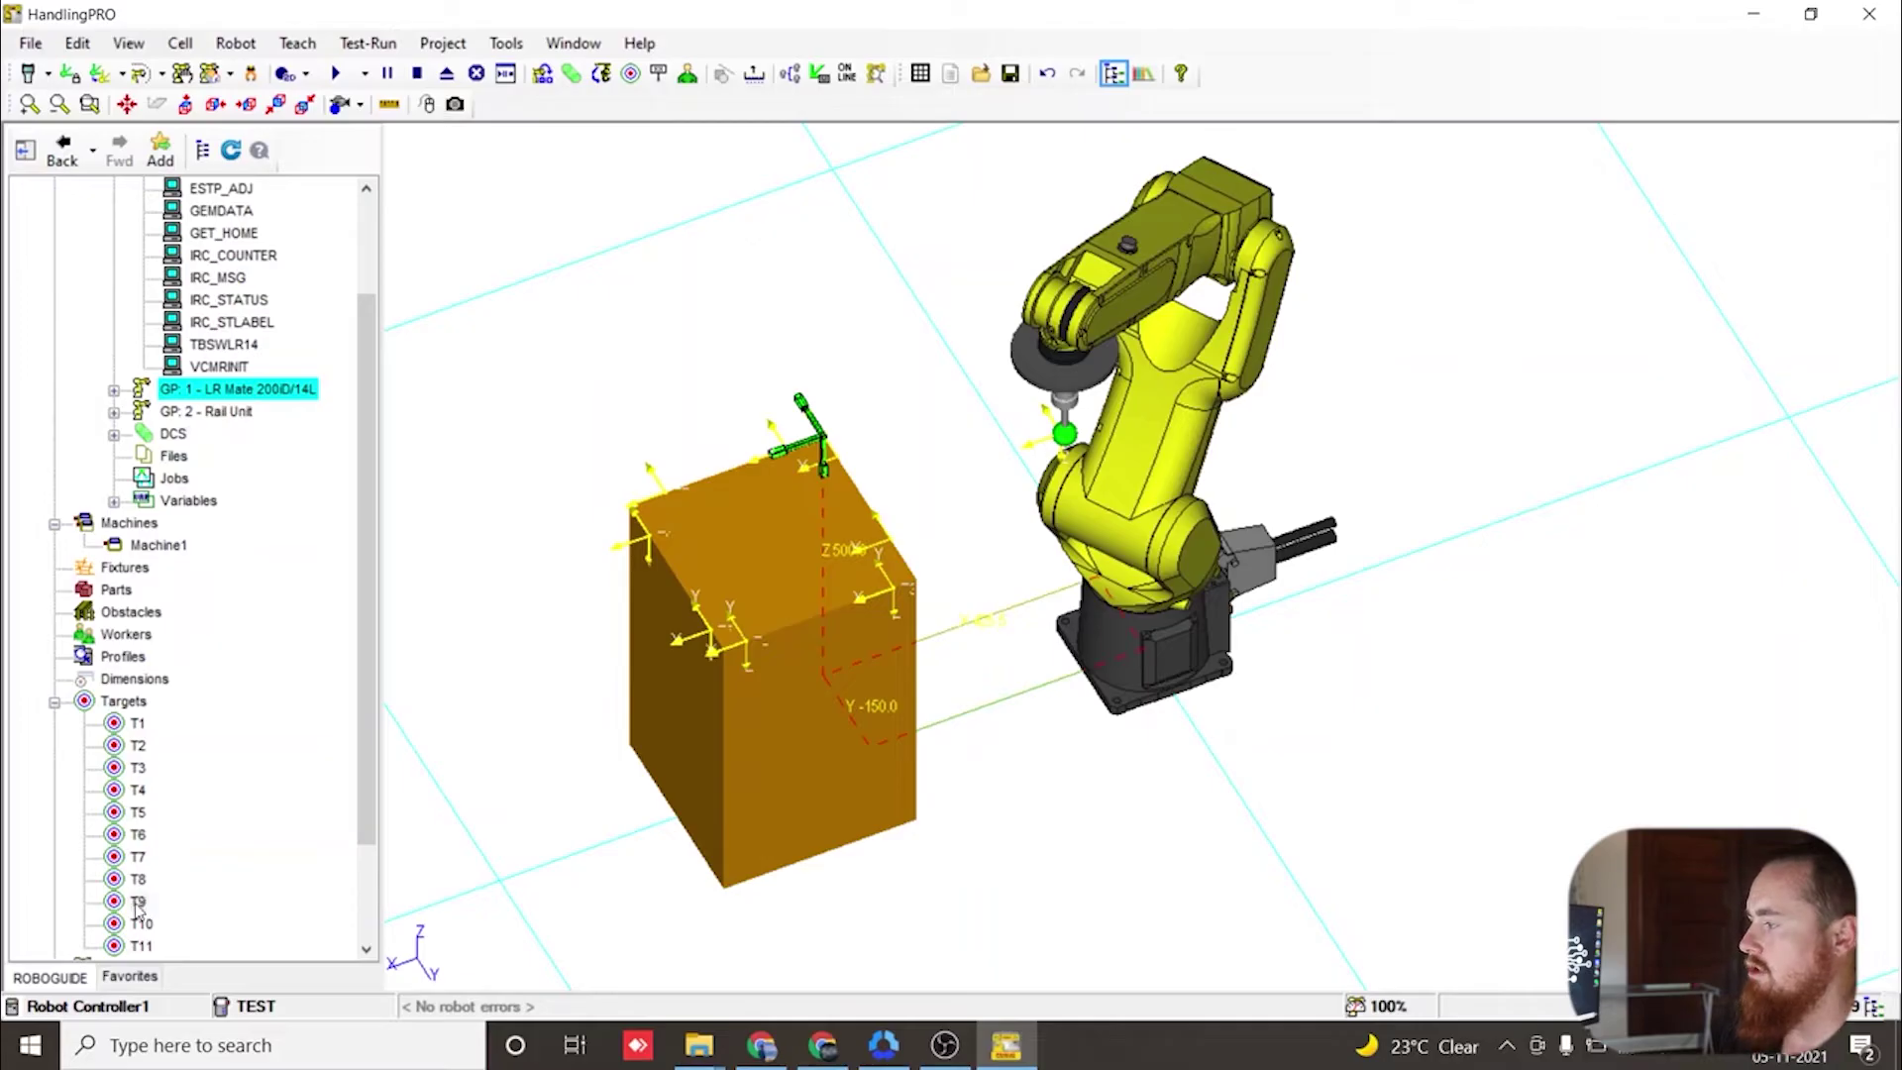
right_click(137, 905)
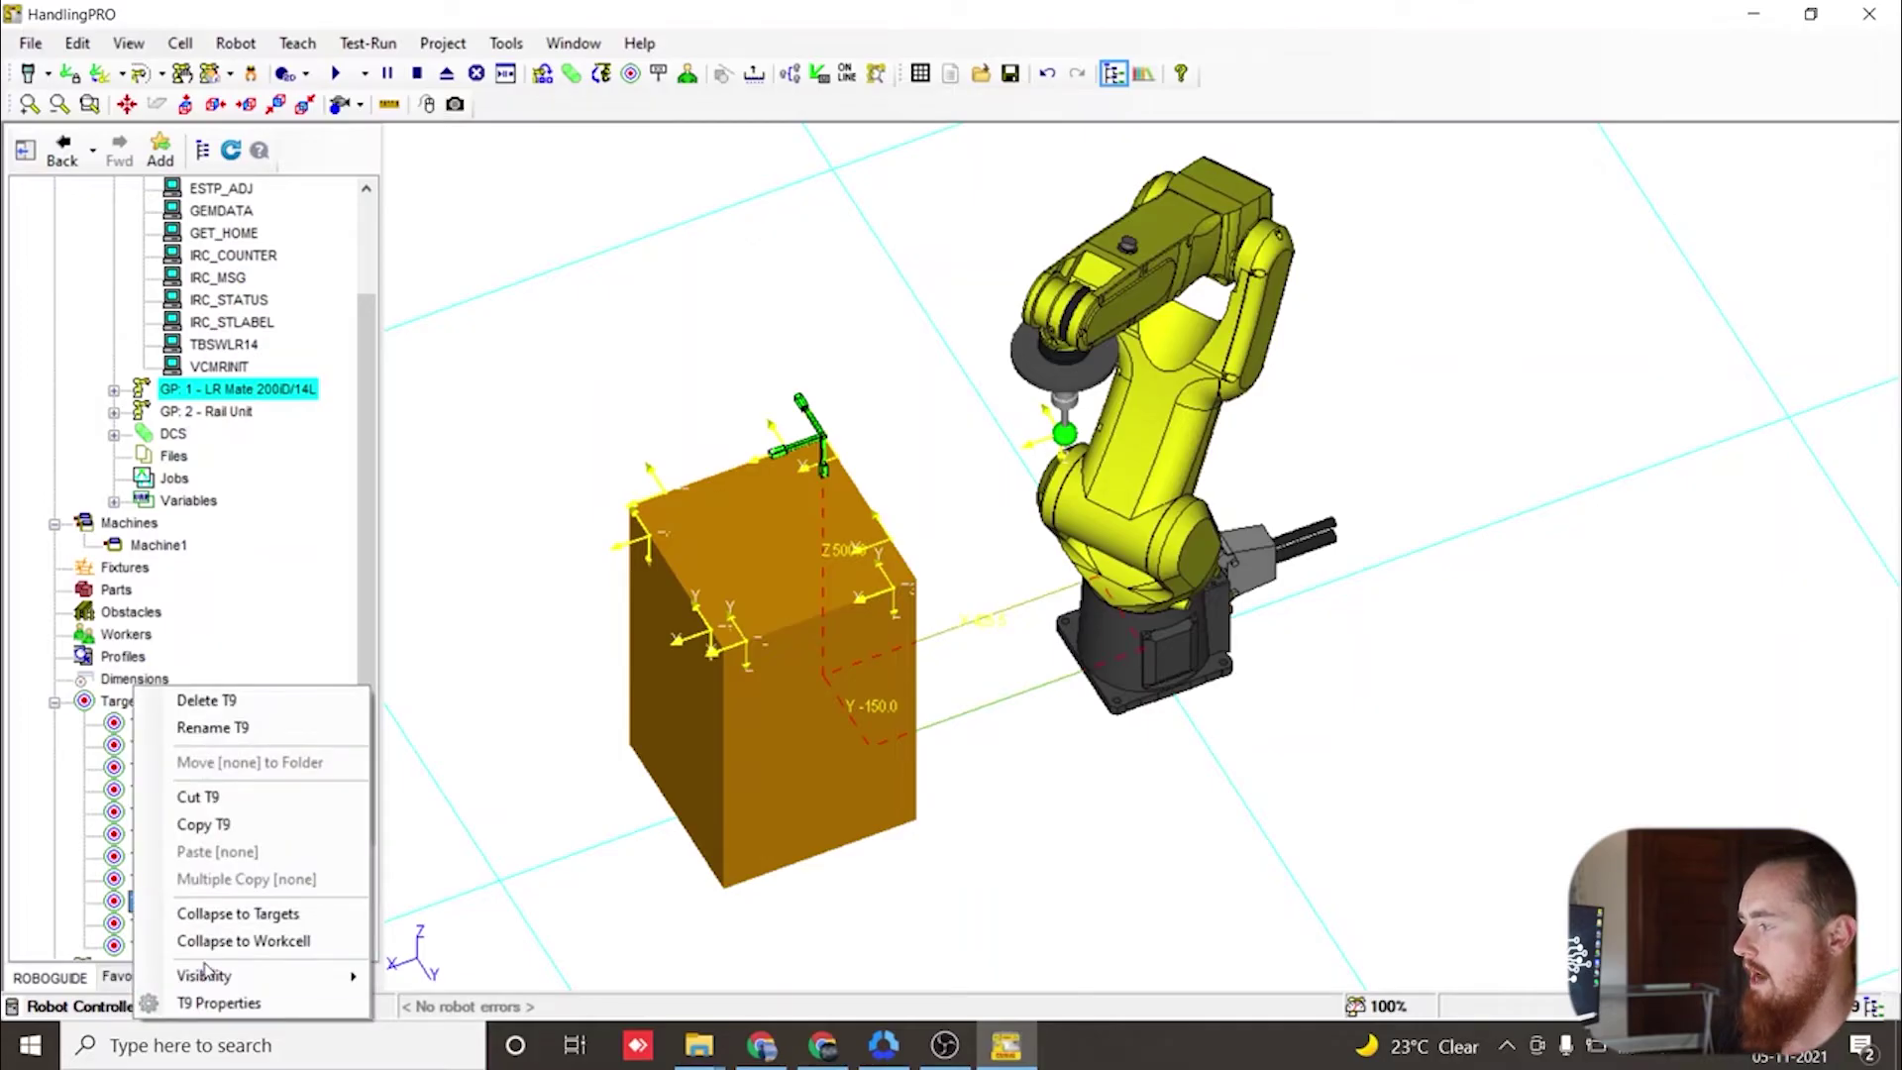
click(223, 712)
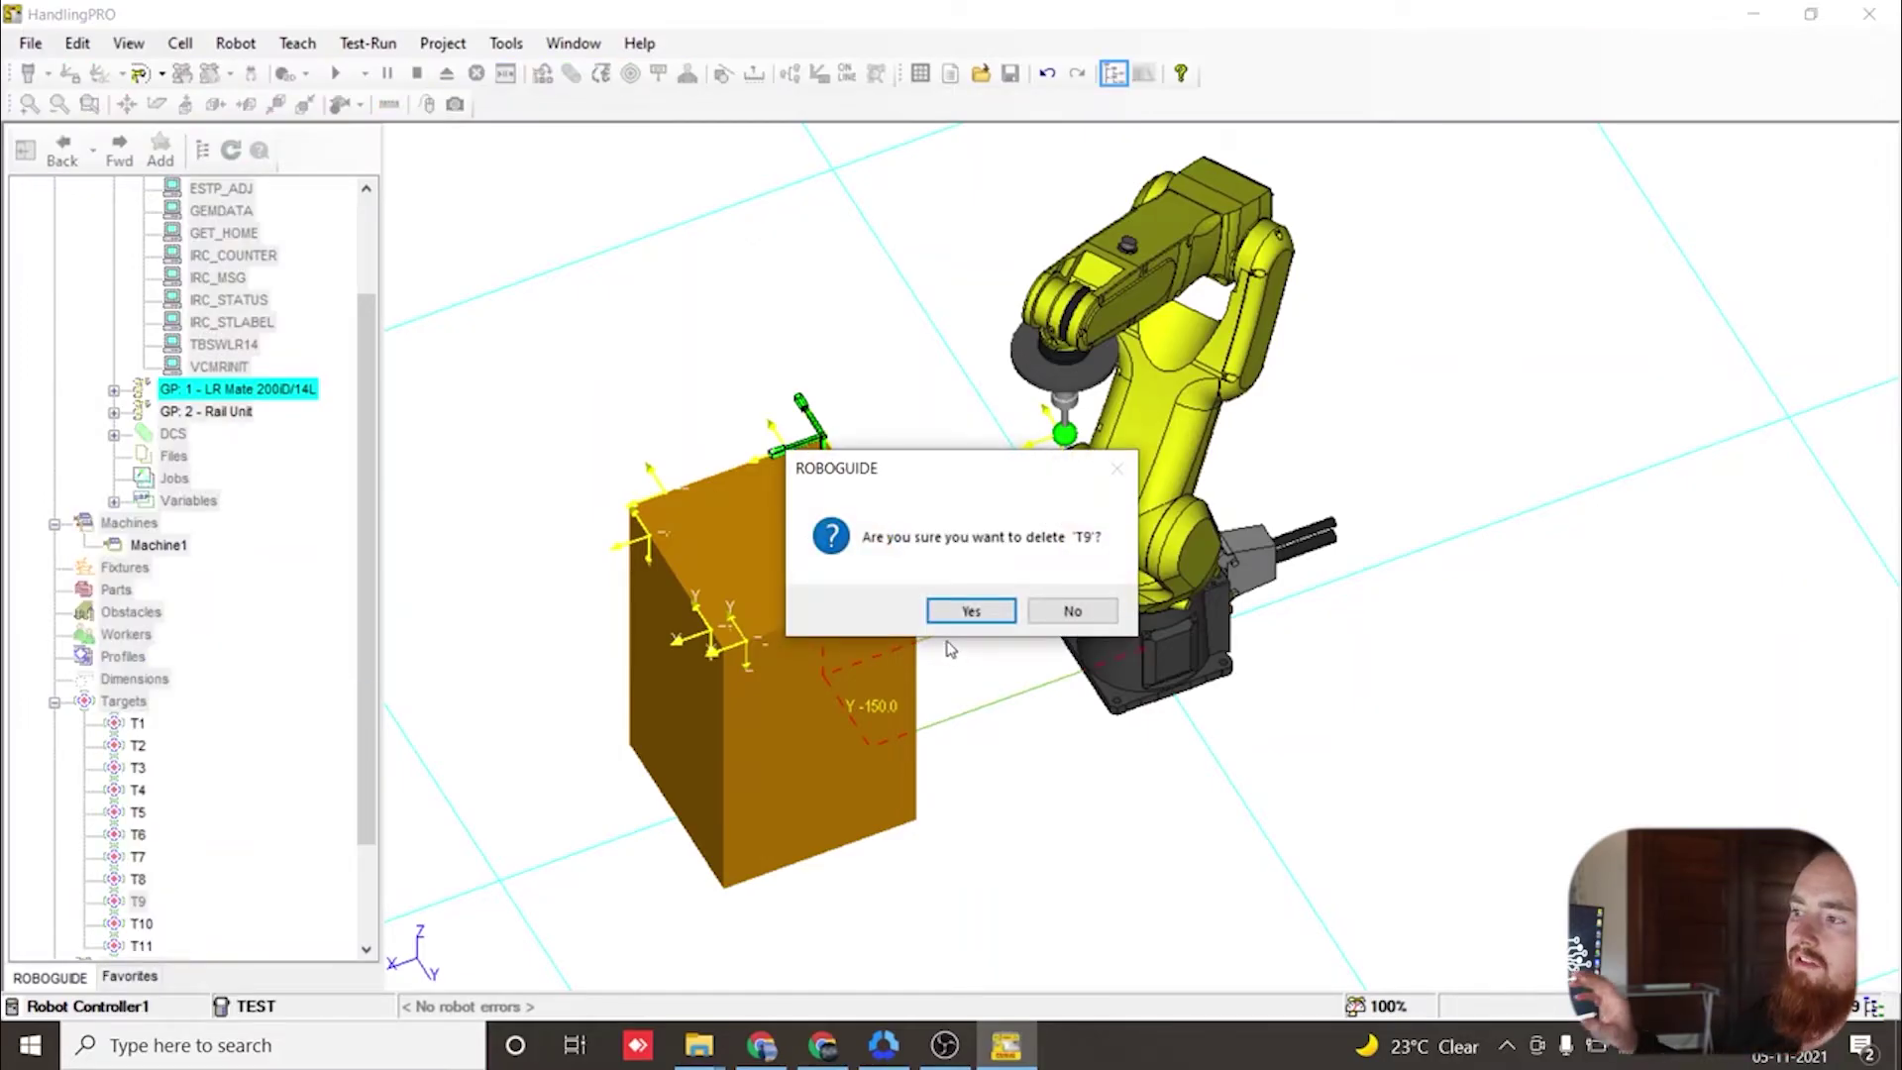
click(971, 611)
mouse_move(975, 594)
right_down()
mouse_move(989, 504)
mouse_move(1035, 478)
mouse_move(968, 577)
mouse_move(938, 518)
right_up()
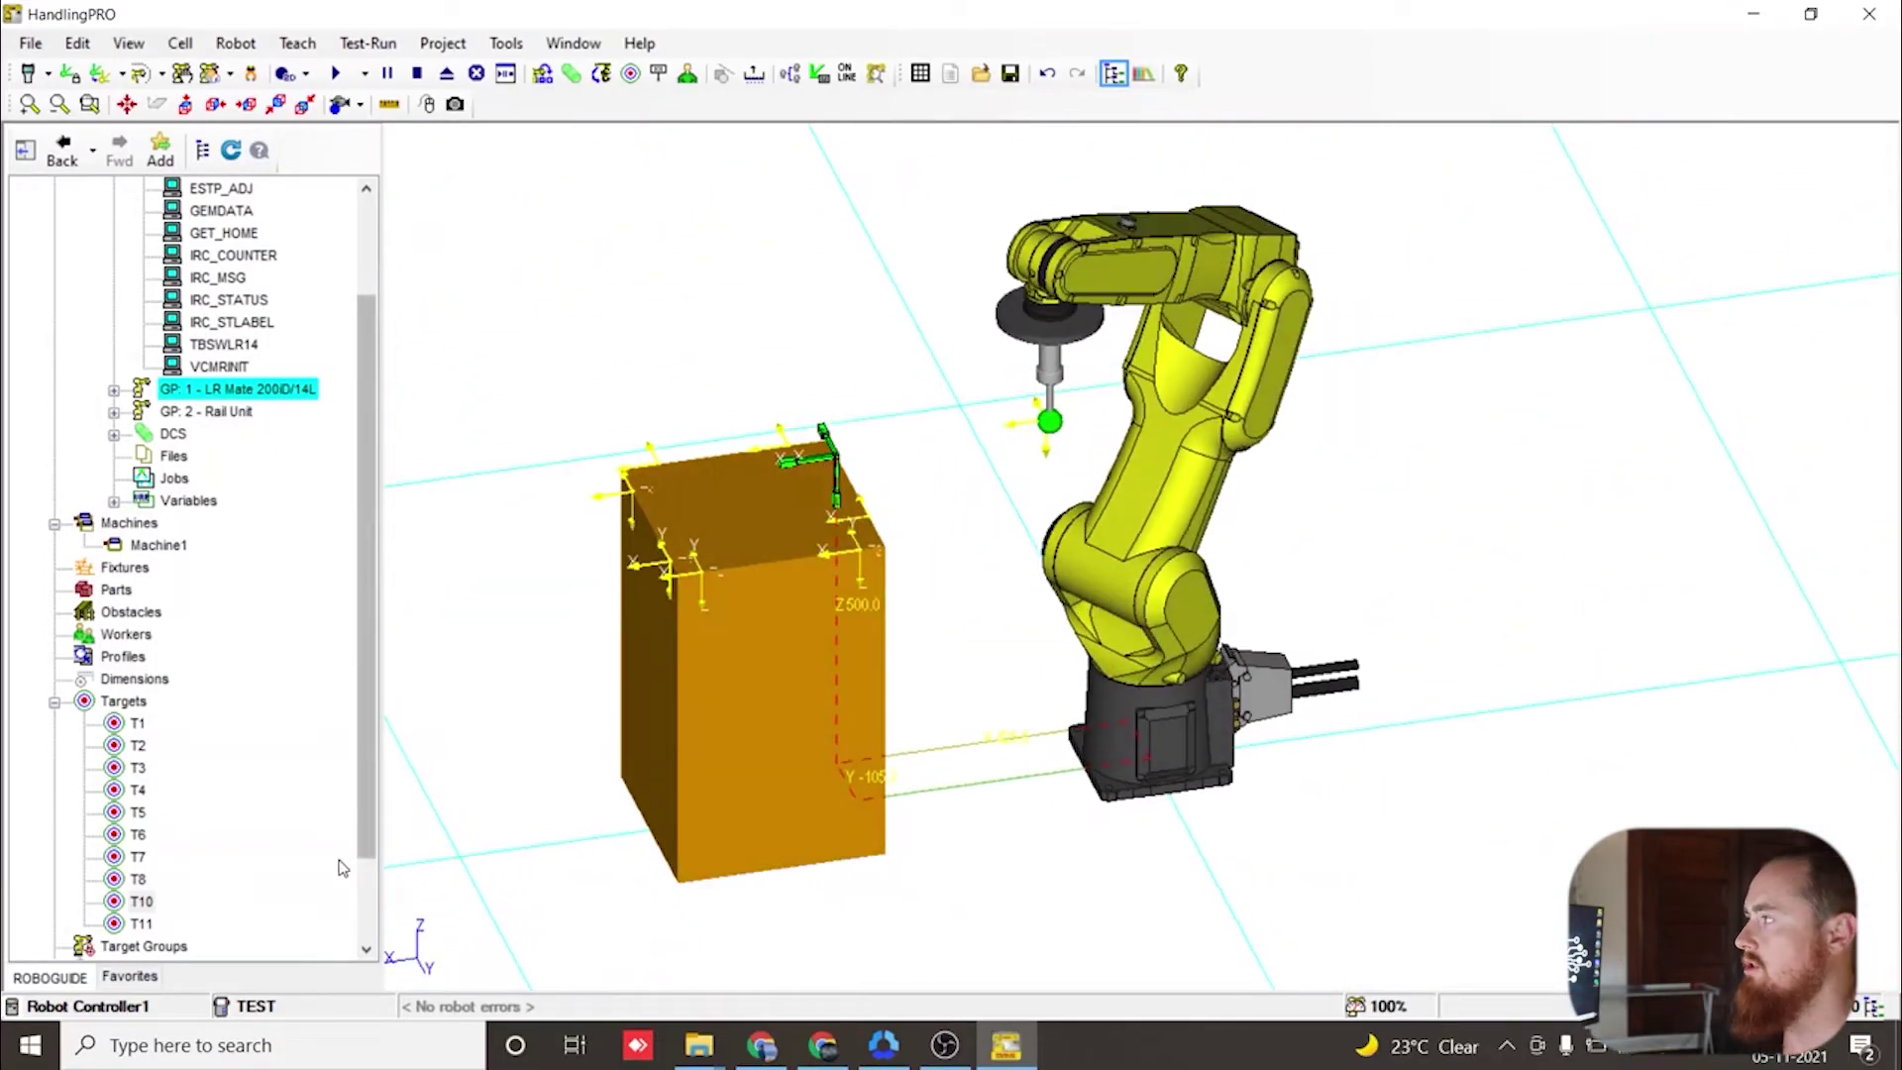
click(176, 846)
click(141, 923)
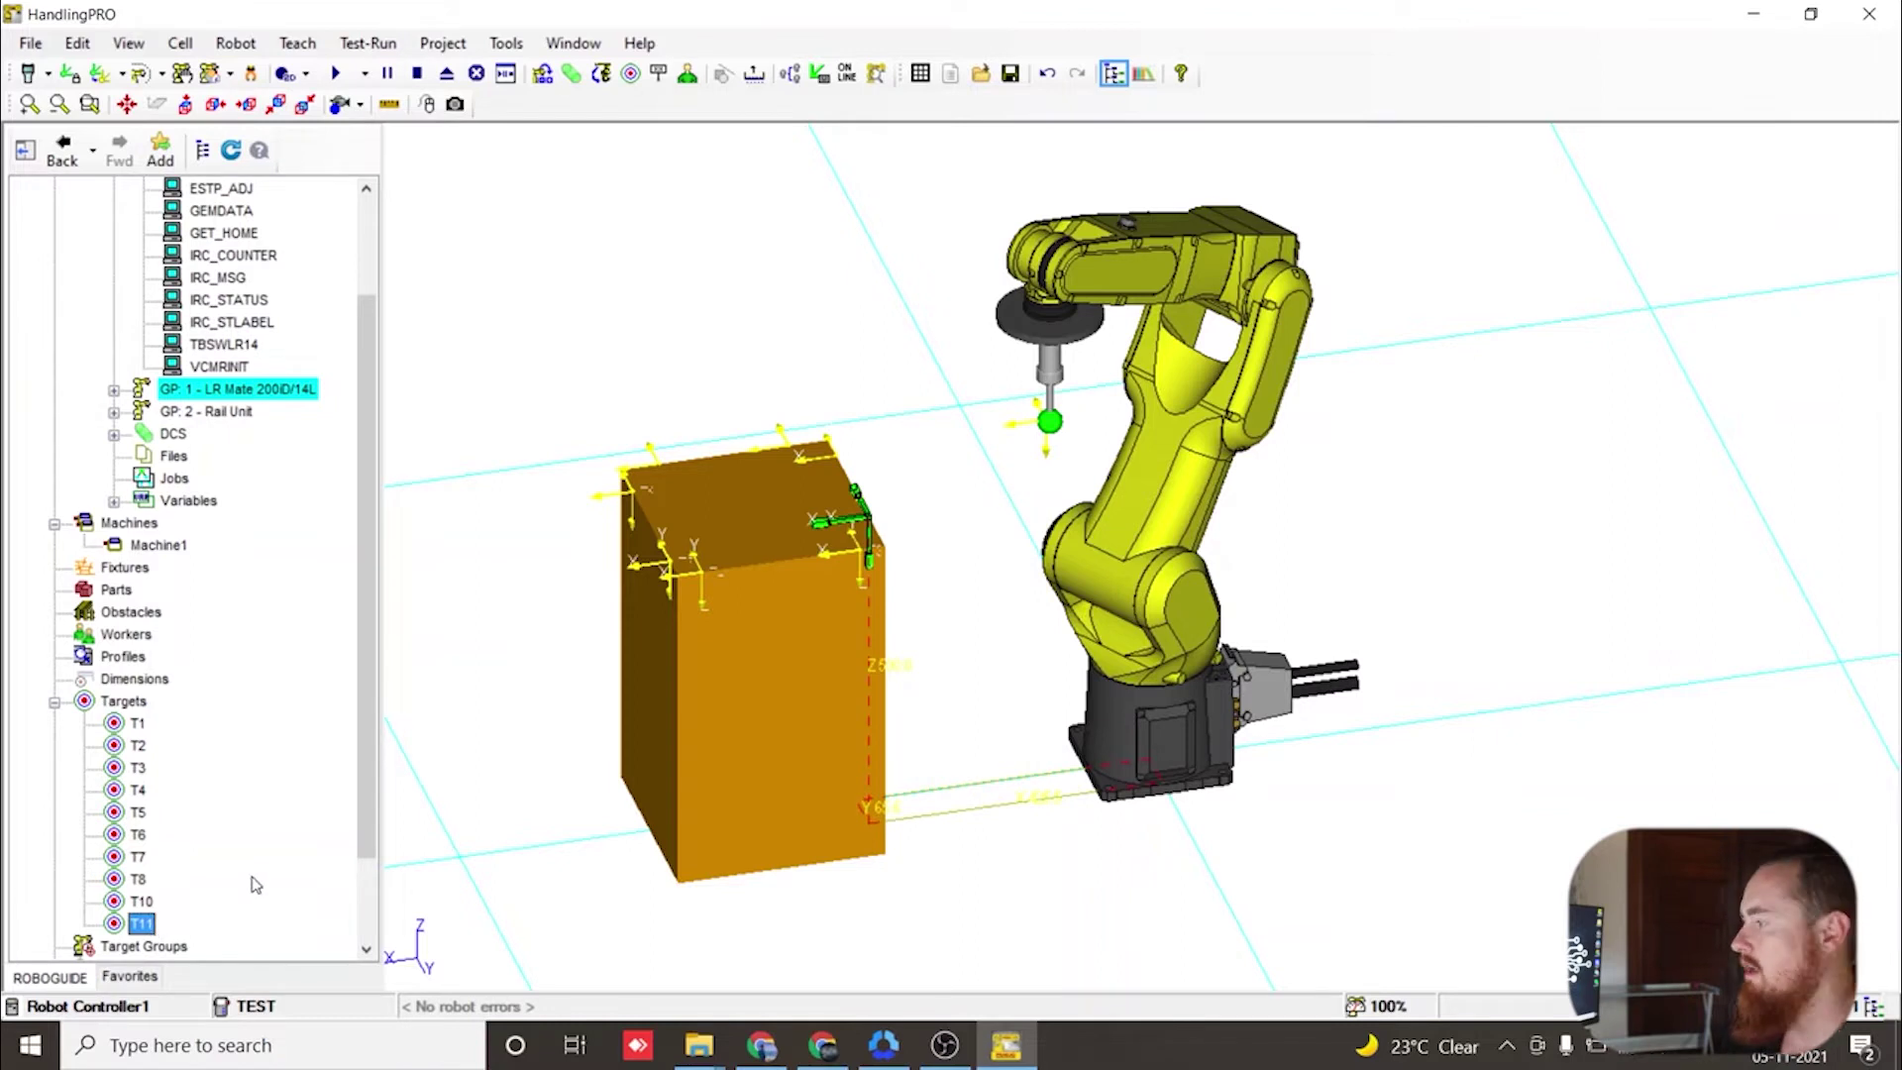
- Add a new target group to the workcell and name it firstgp
scroll(145, 884, down, 3)
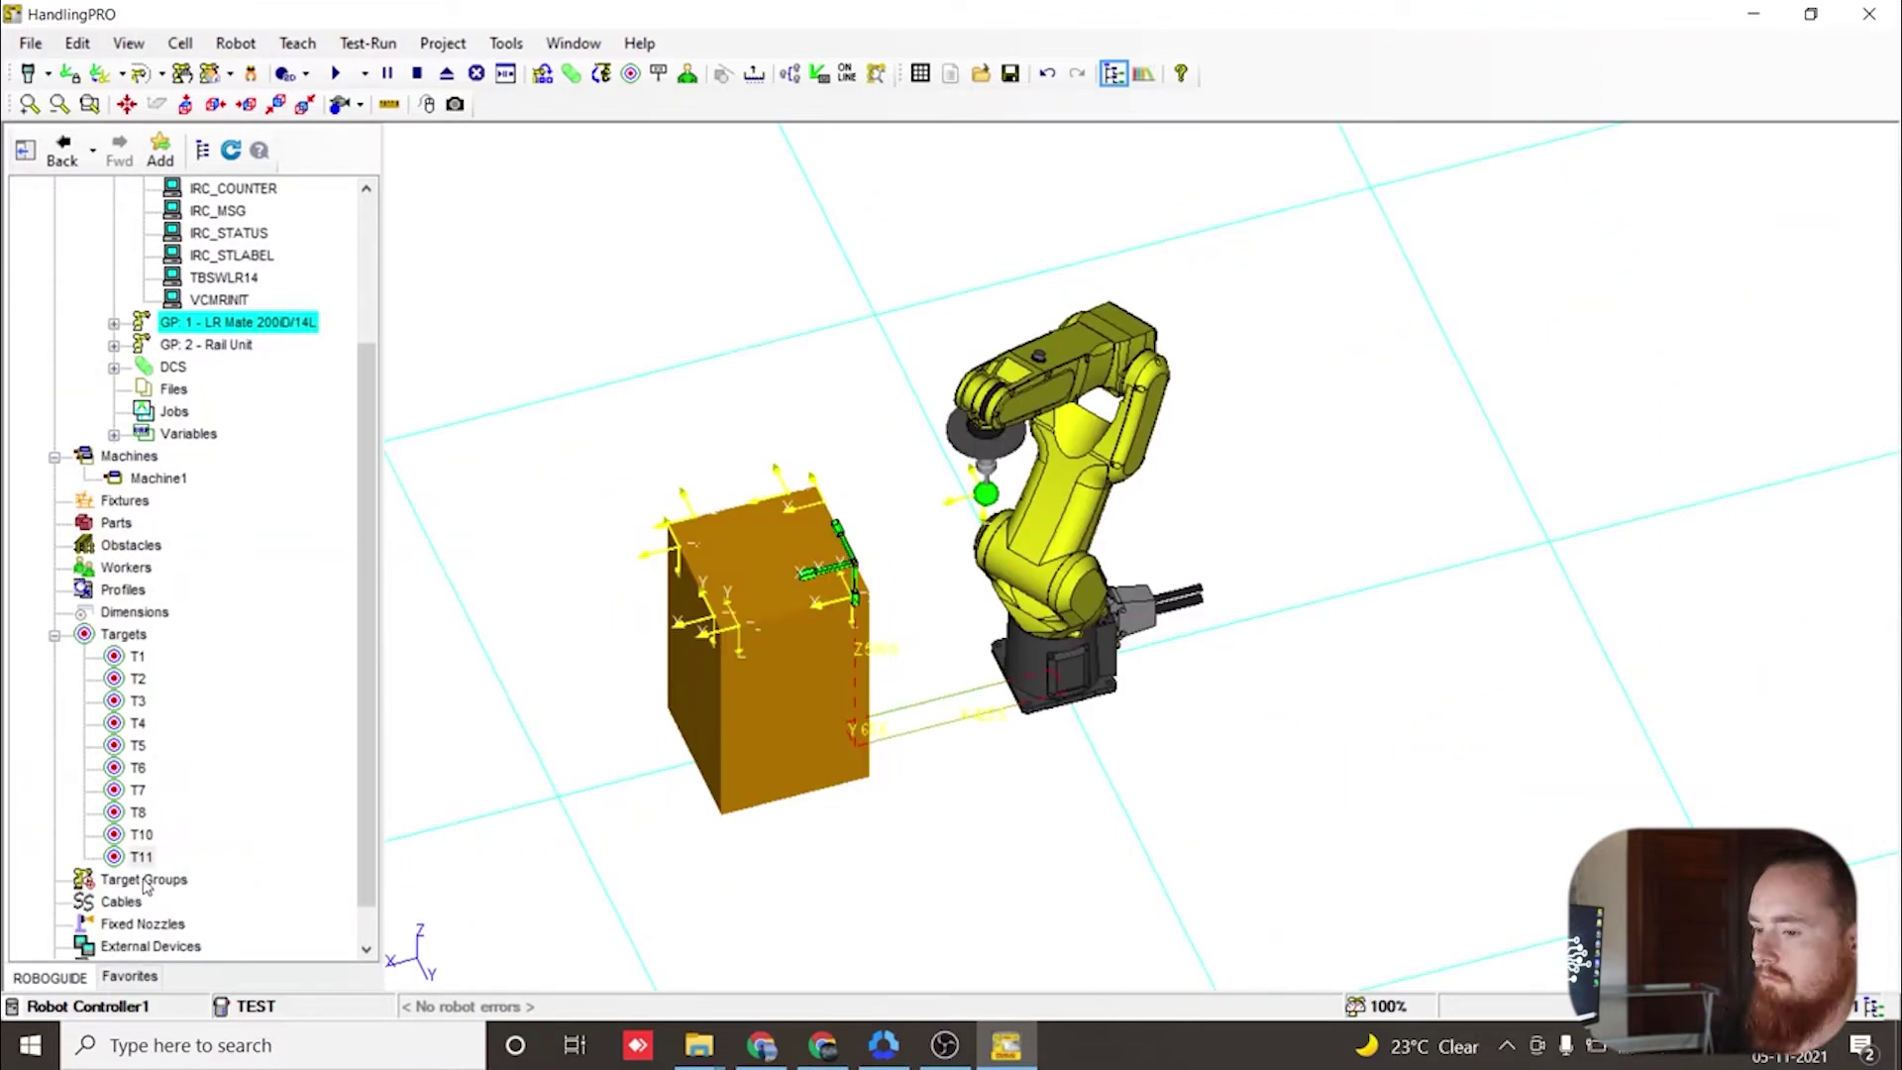
click(142, 885)
right_click(143, 881)
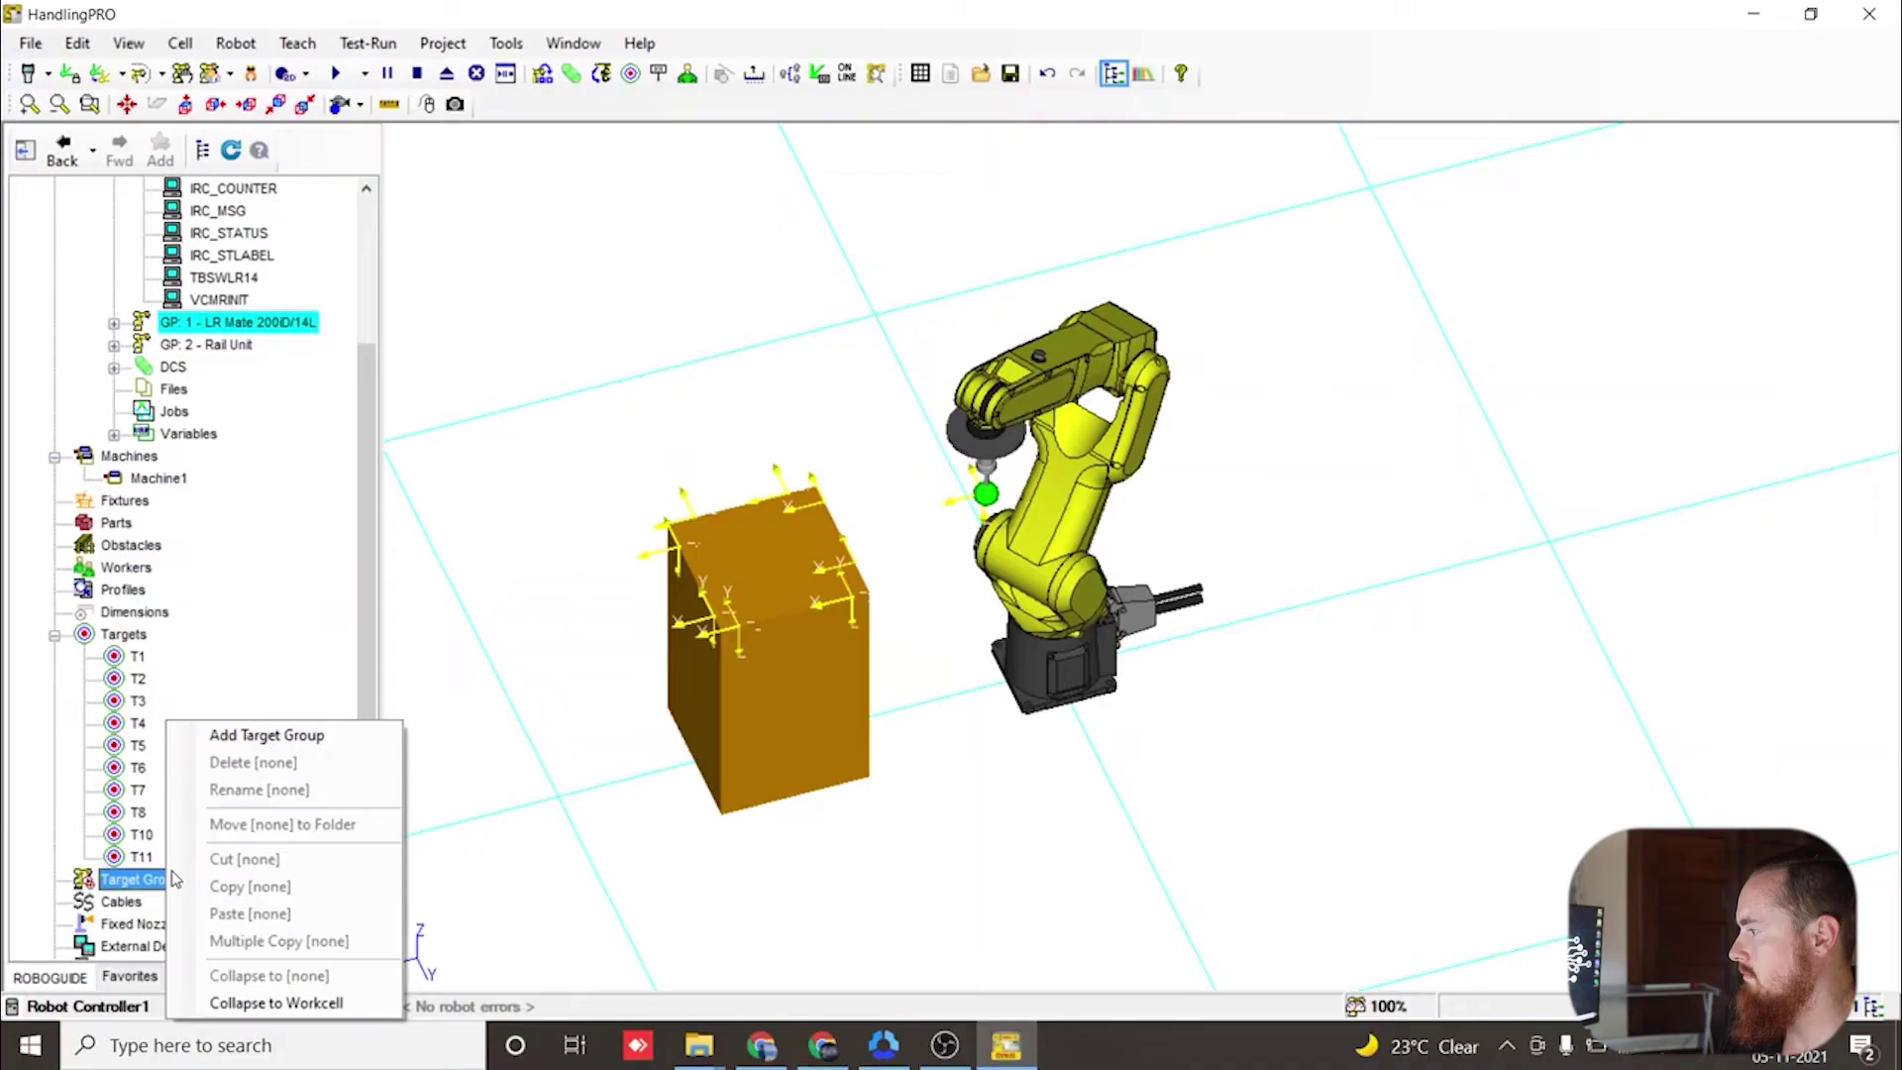
click(254, 732)
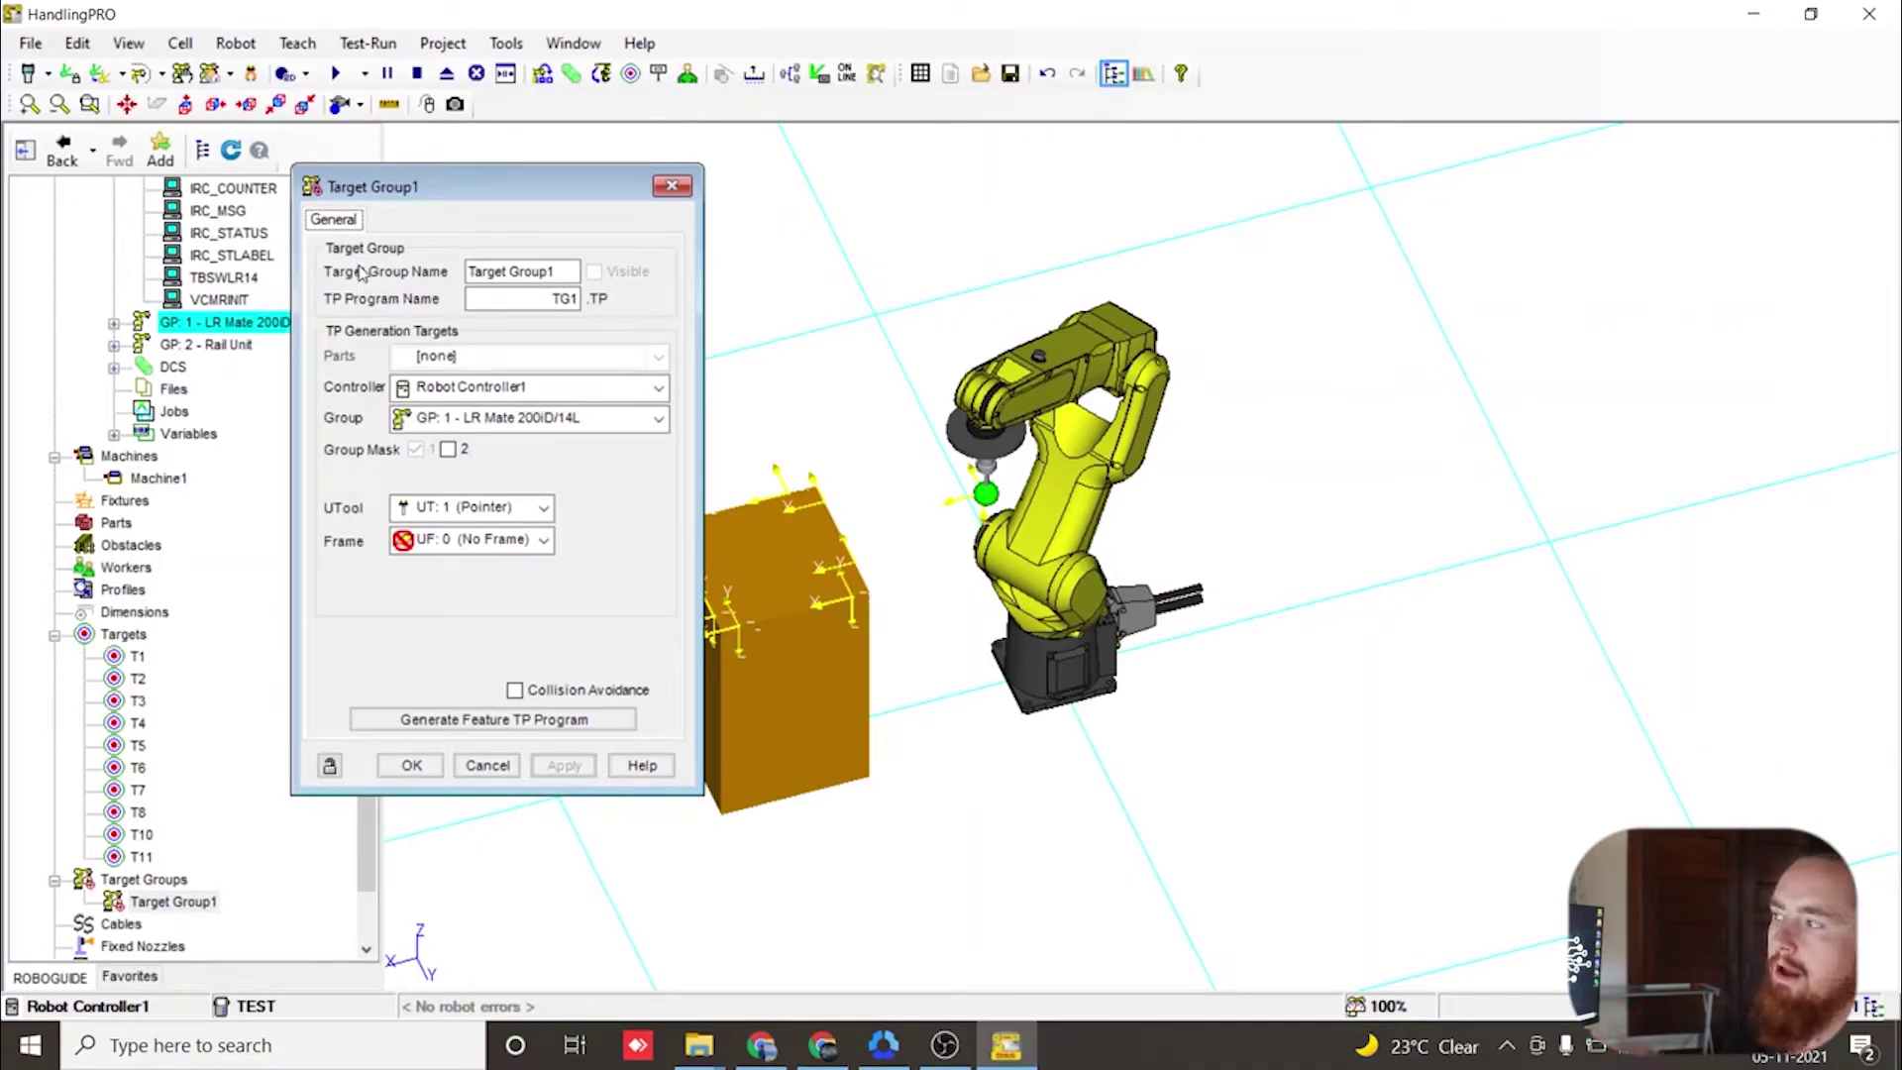
click(567, 274)
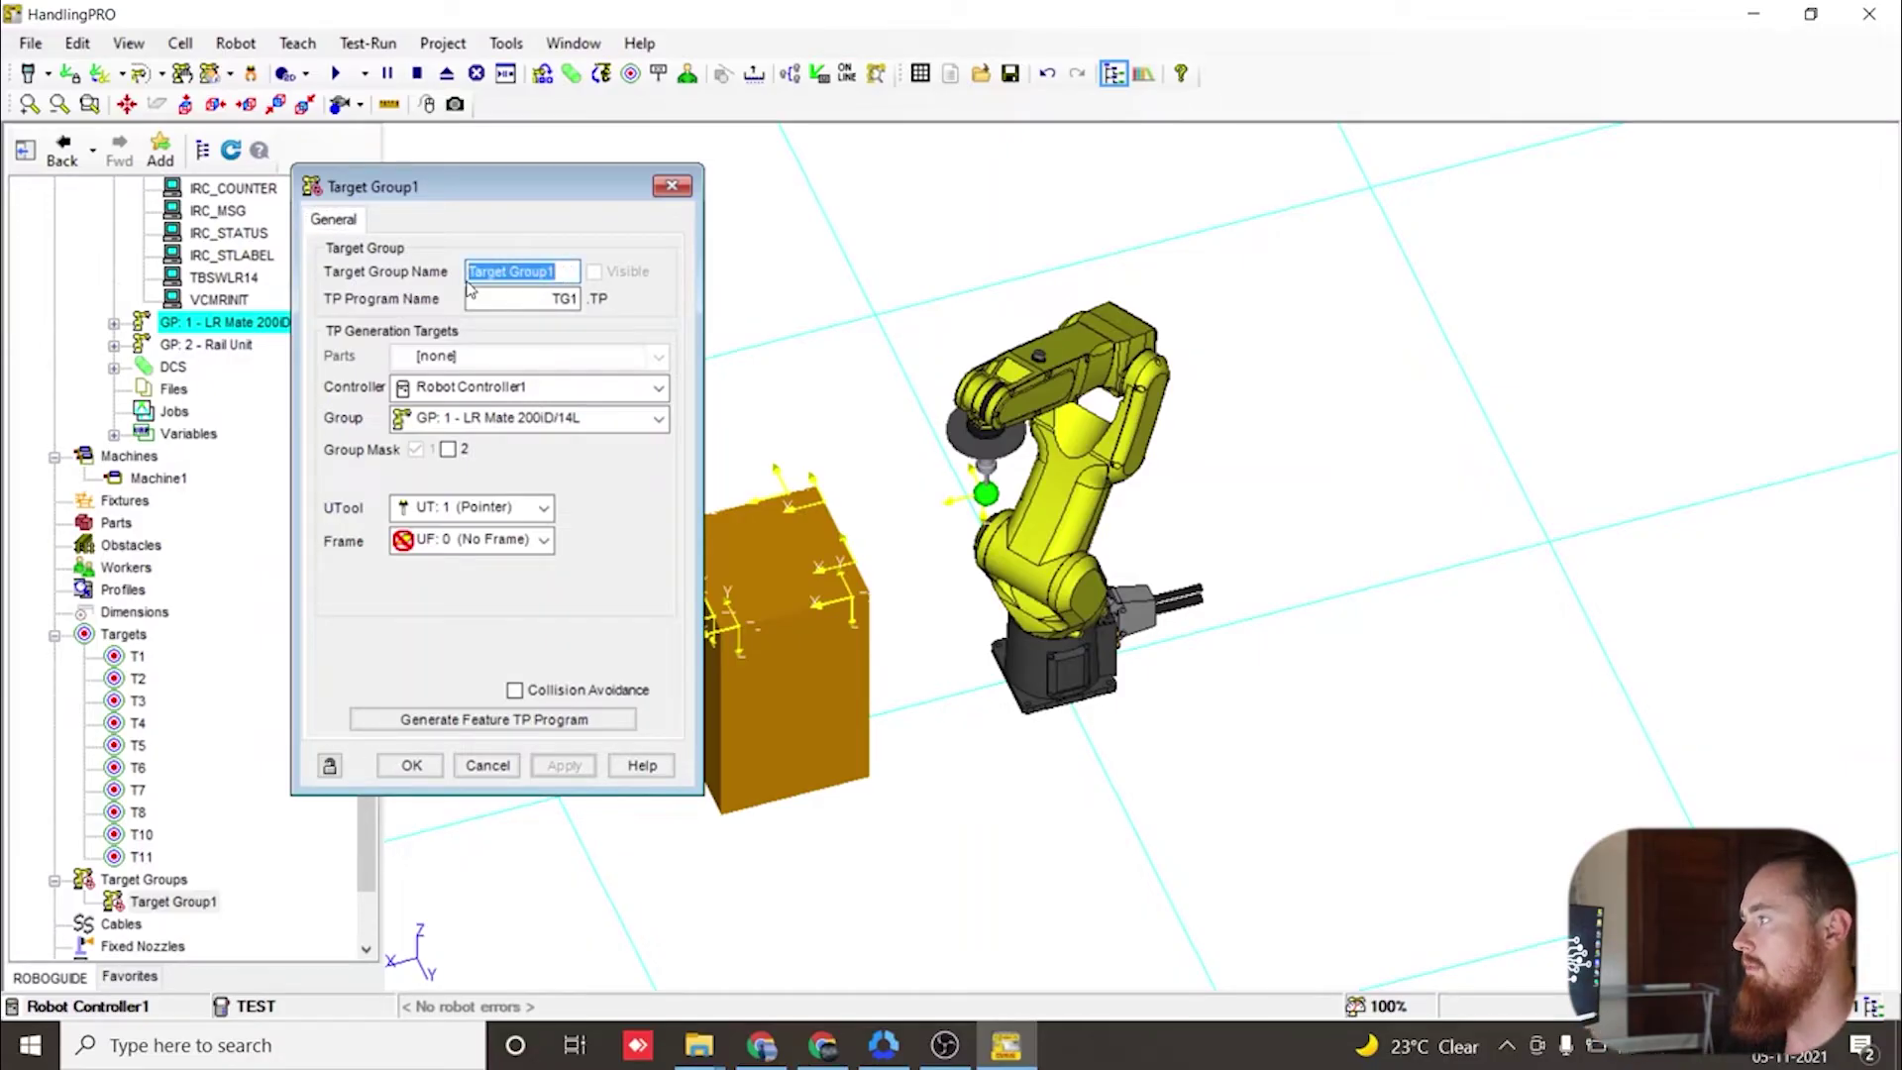
text(tgp)
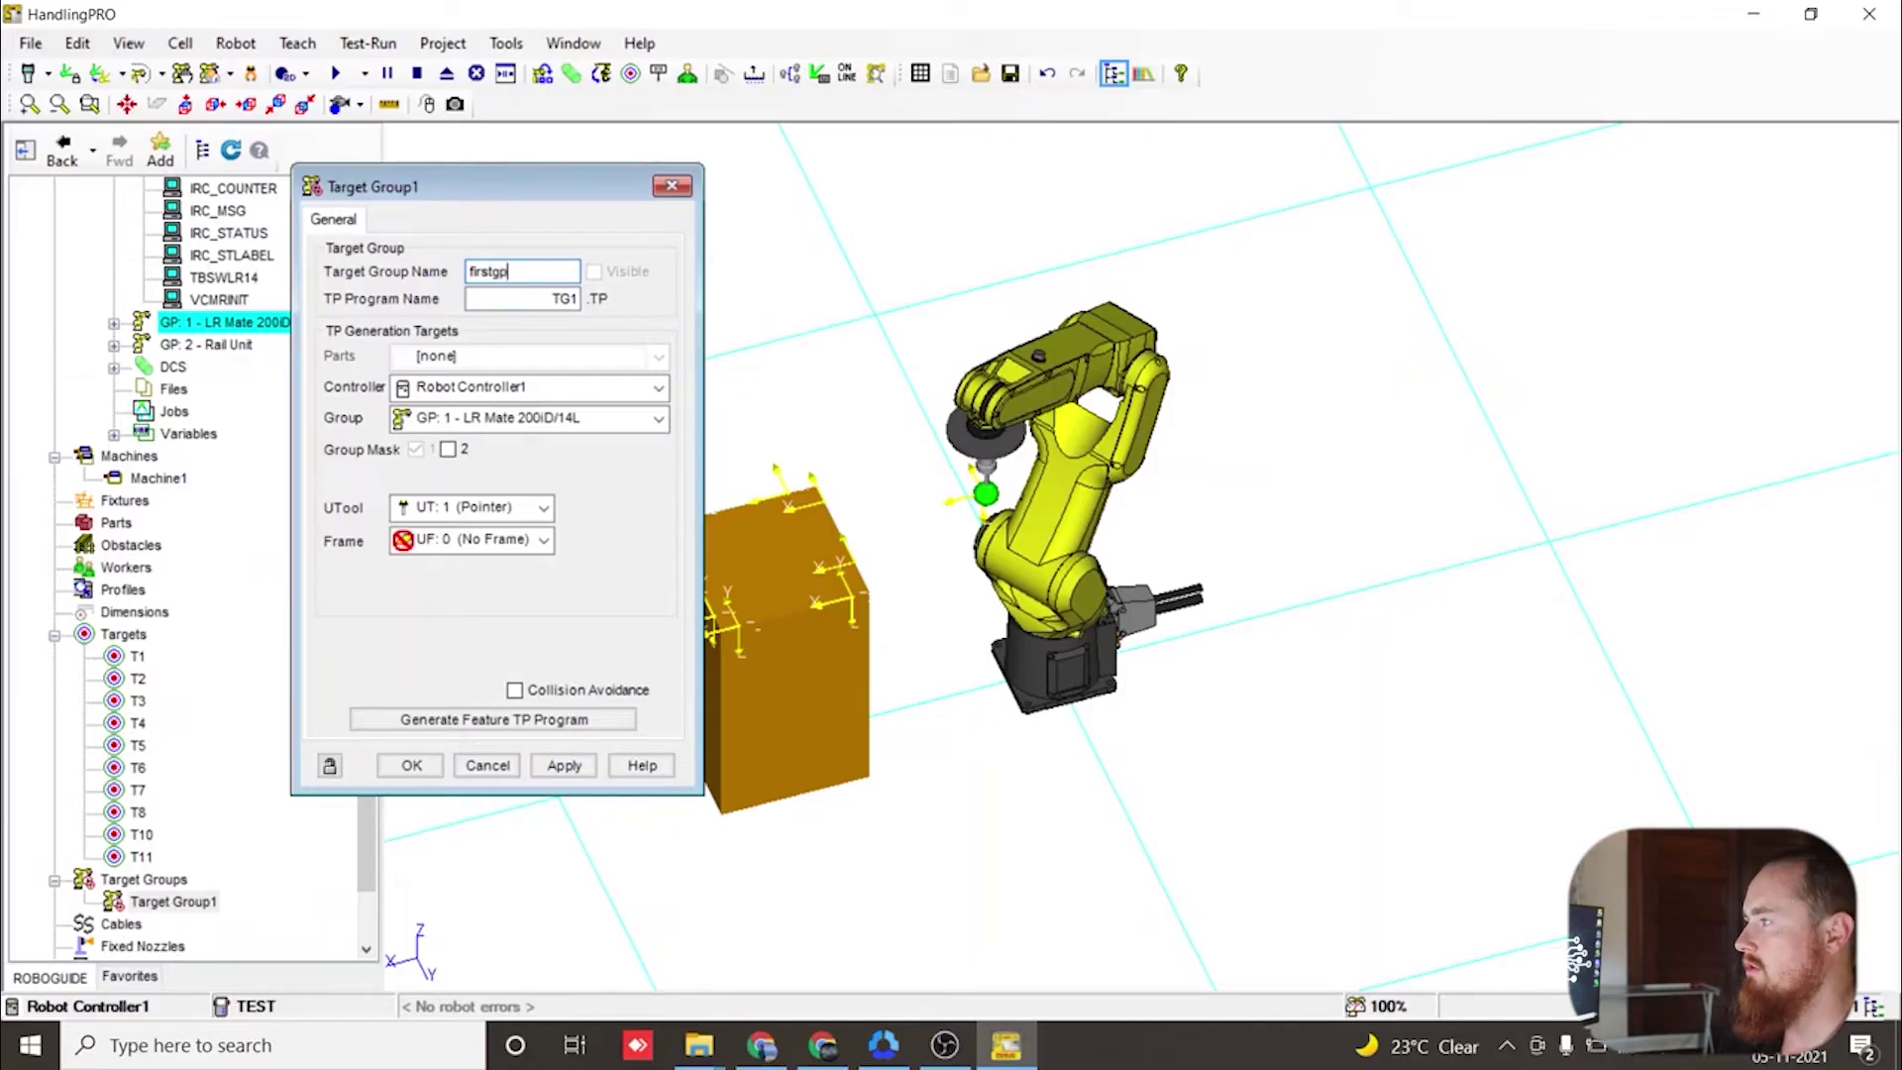
- Set the target group's TP program name to TEST and apply the properties
click(546, 299)
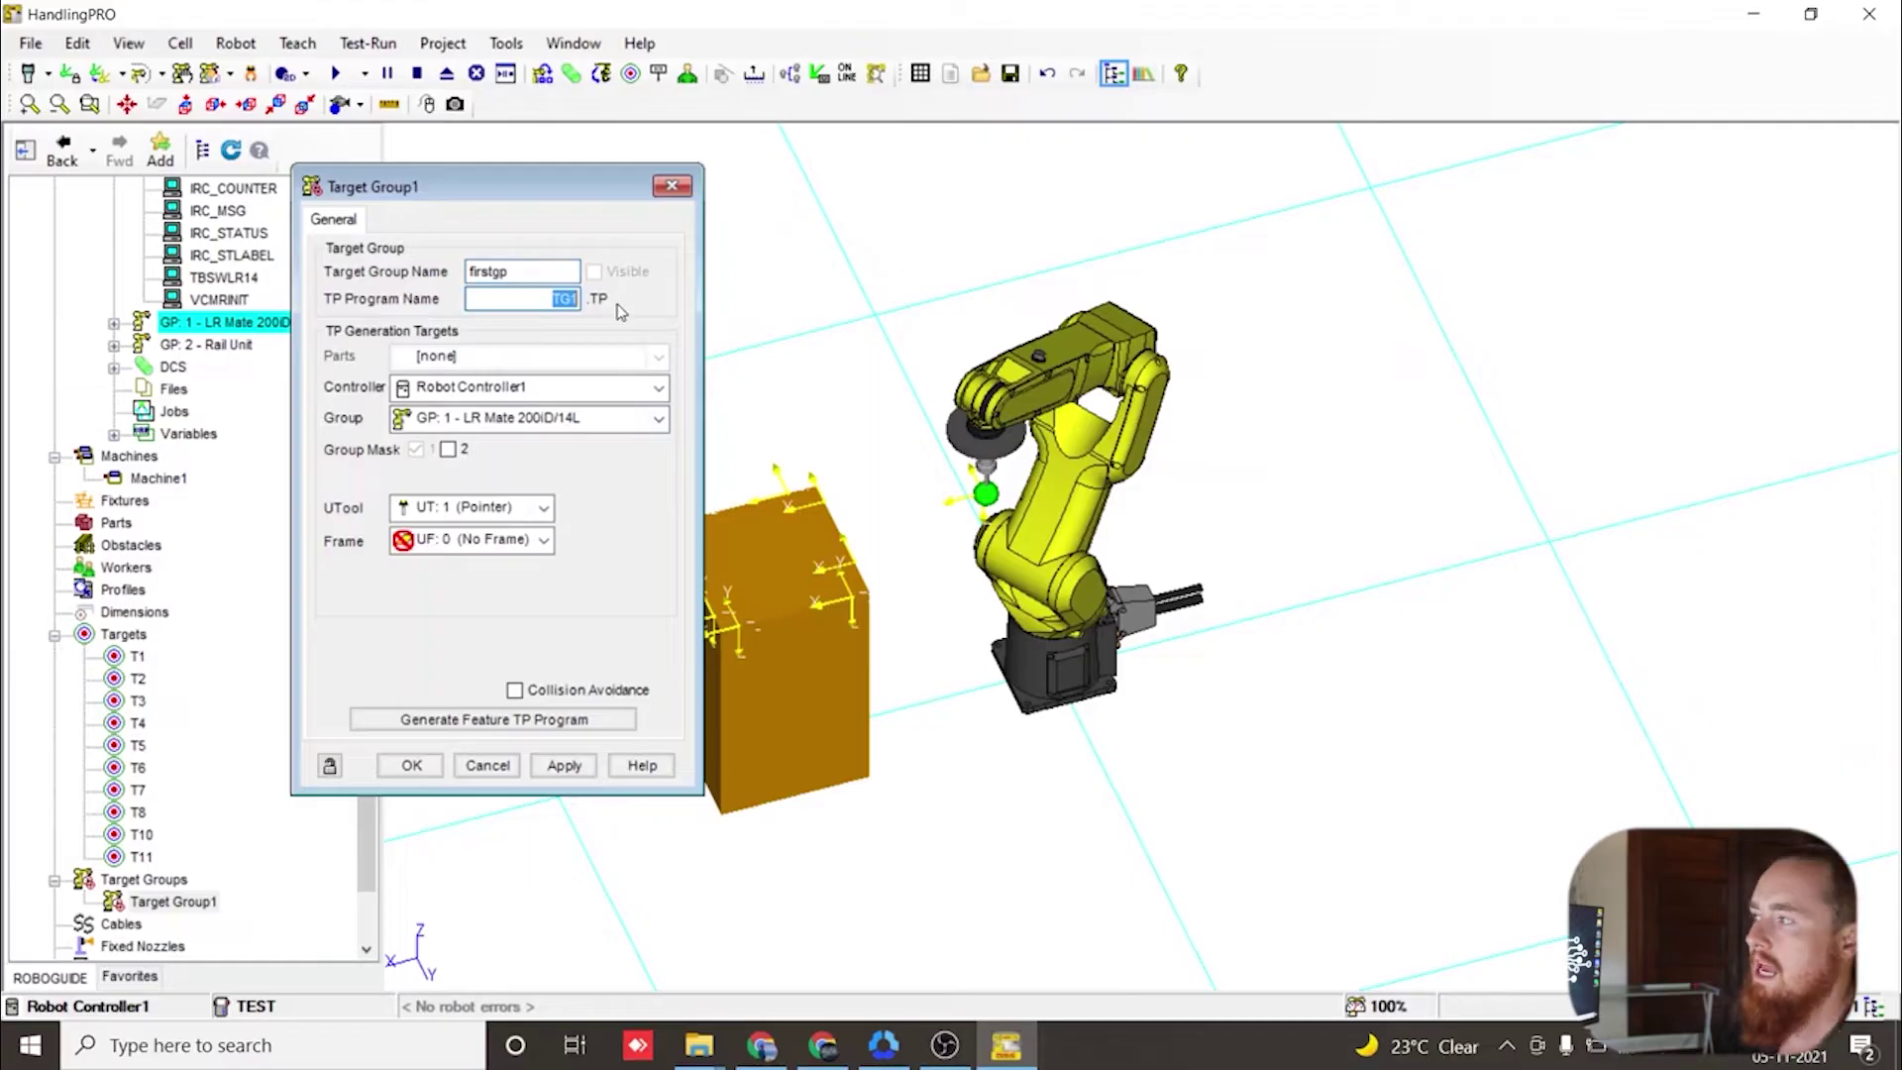
text(TEST)
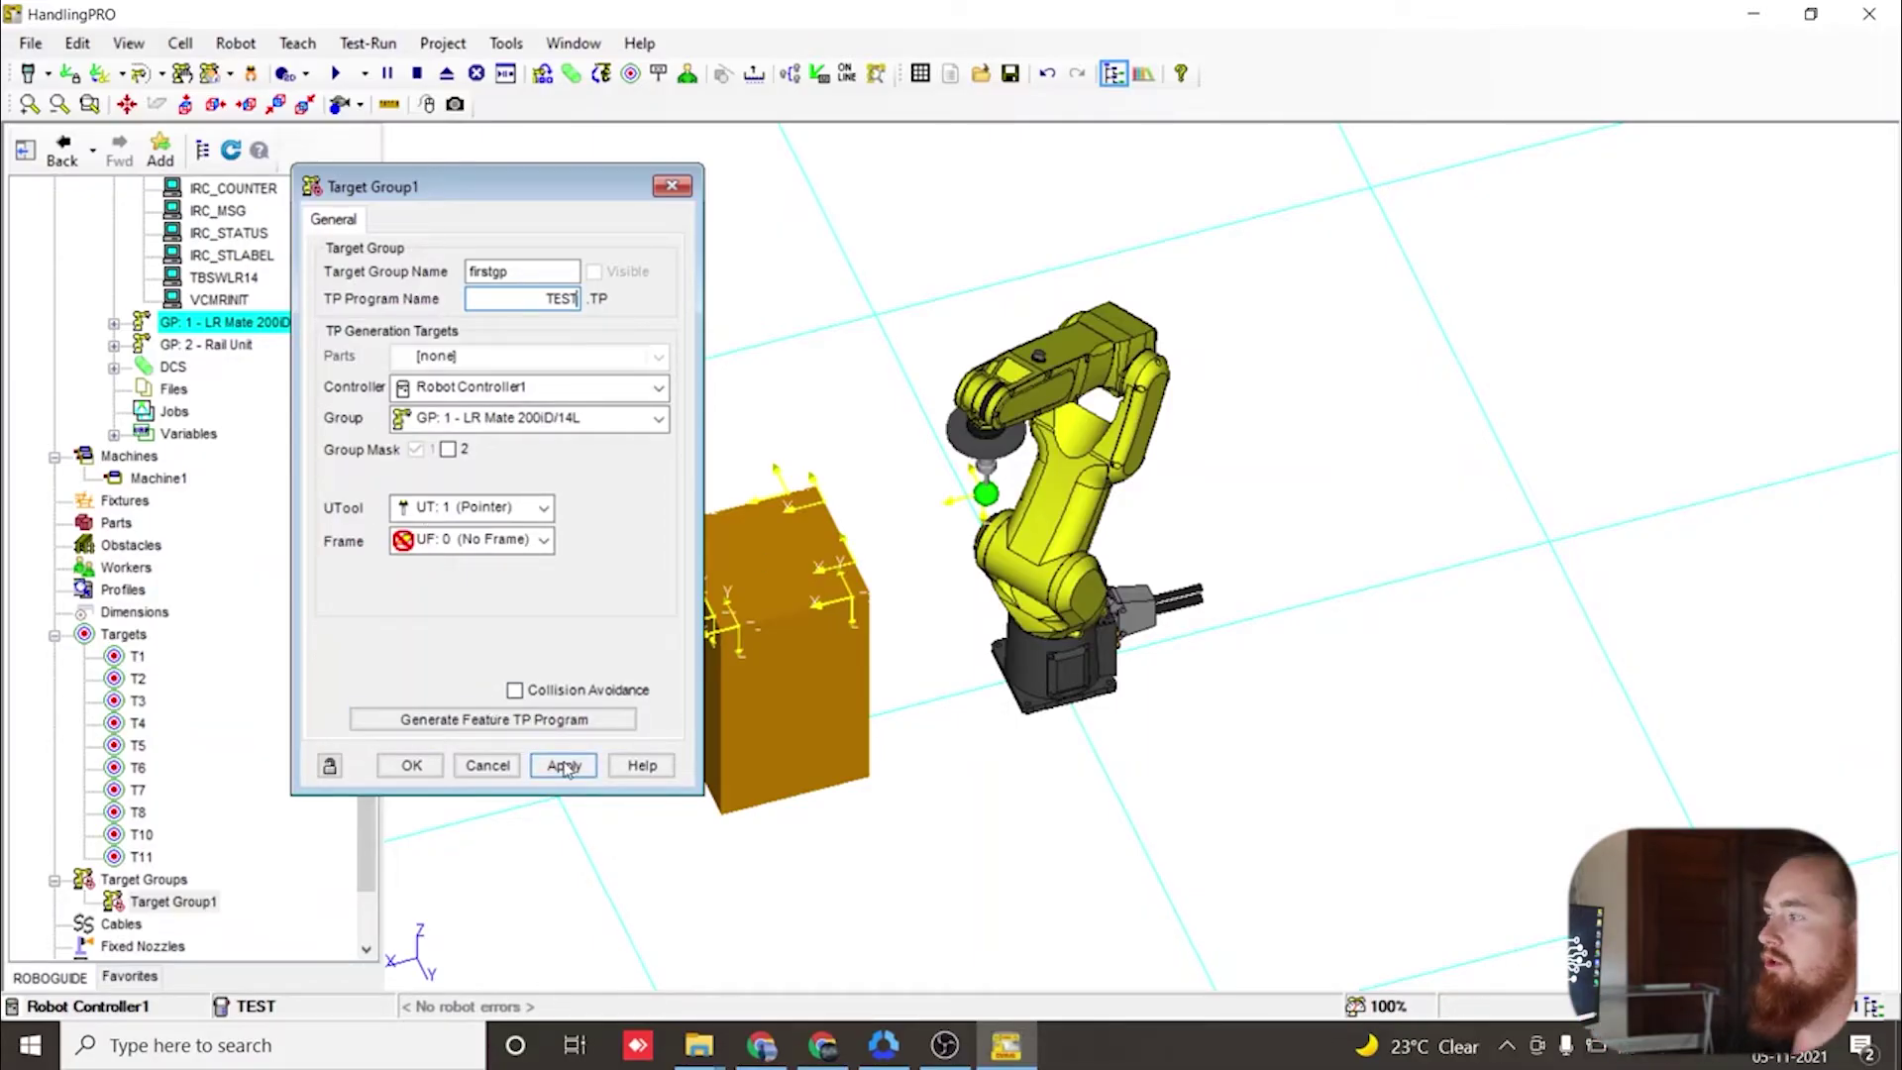
click(564, 766)
click(411, 765)
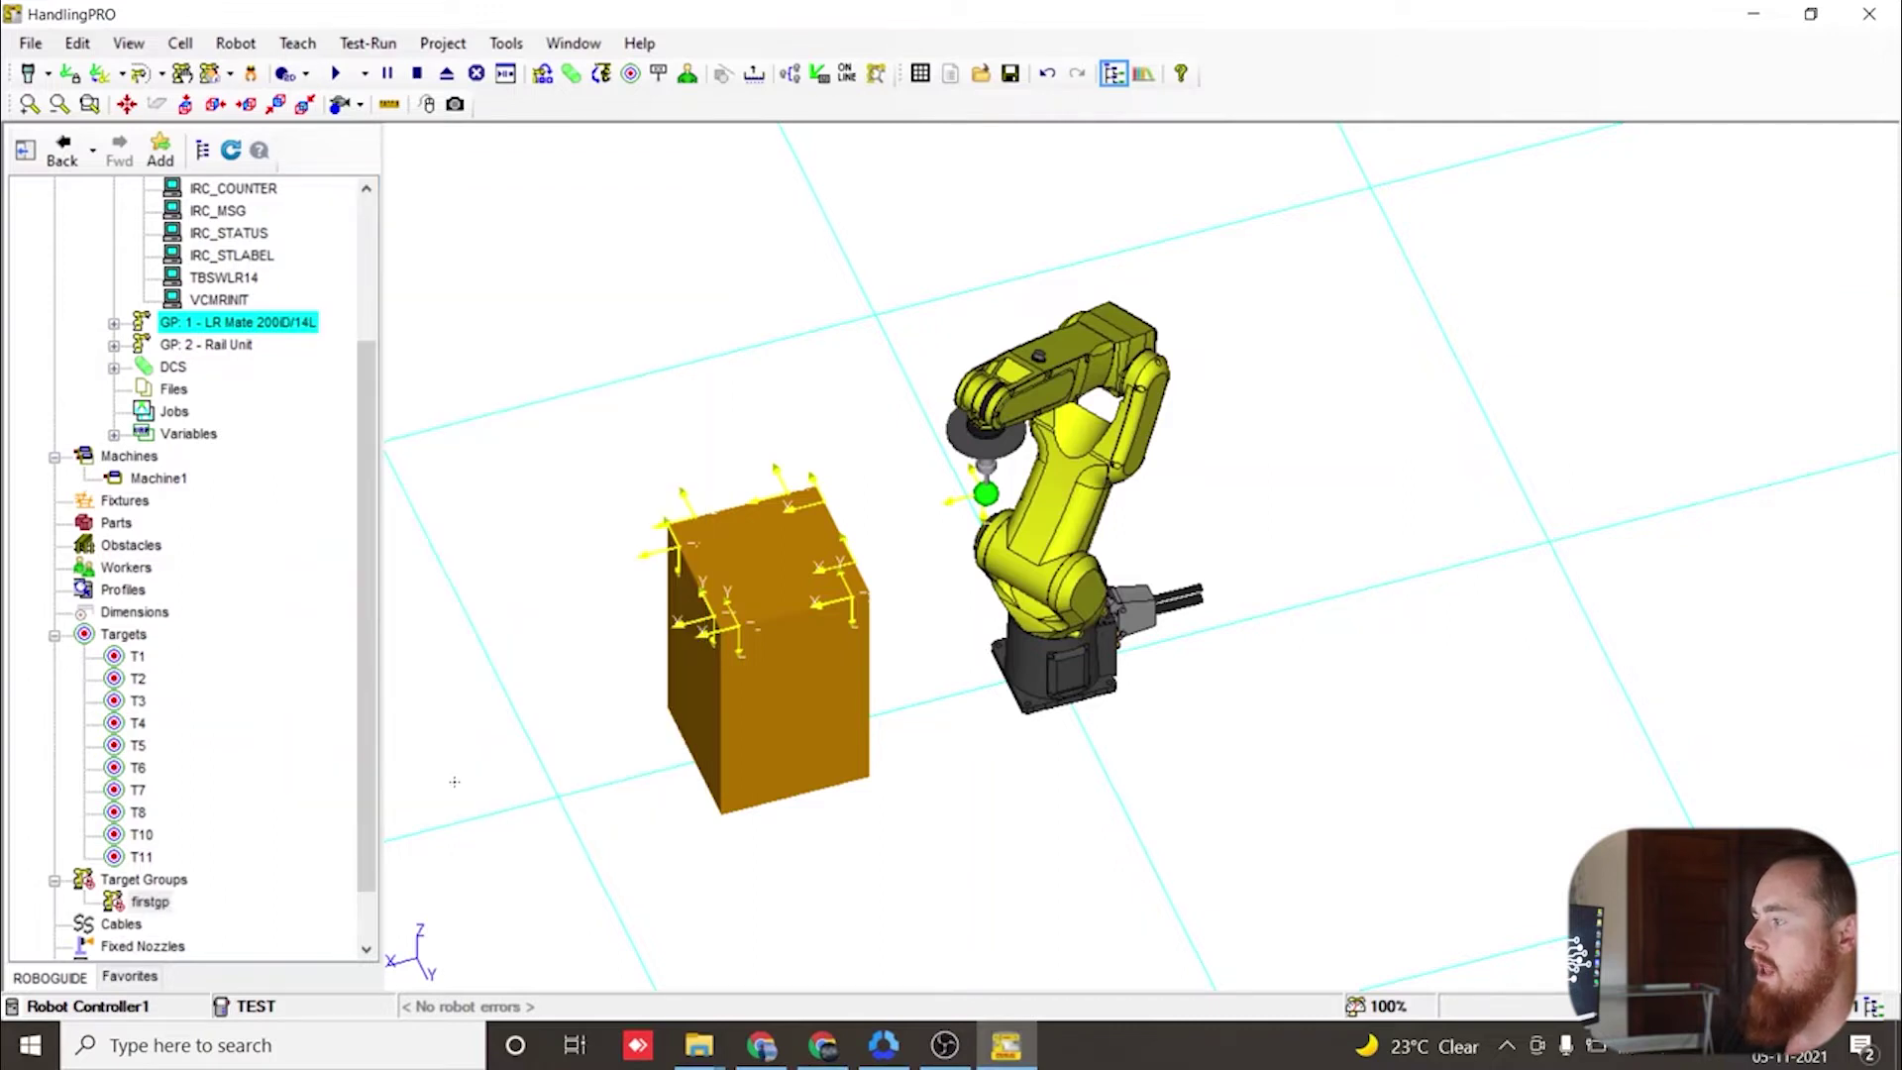
- Open the target group firstgp for editing
click(151, 900)
right_click(159, 897)
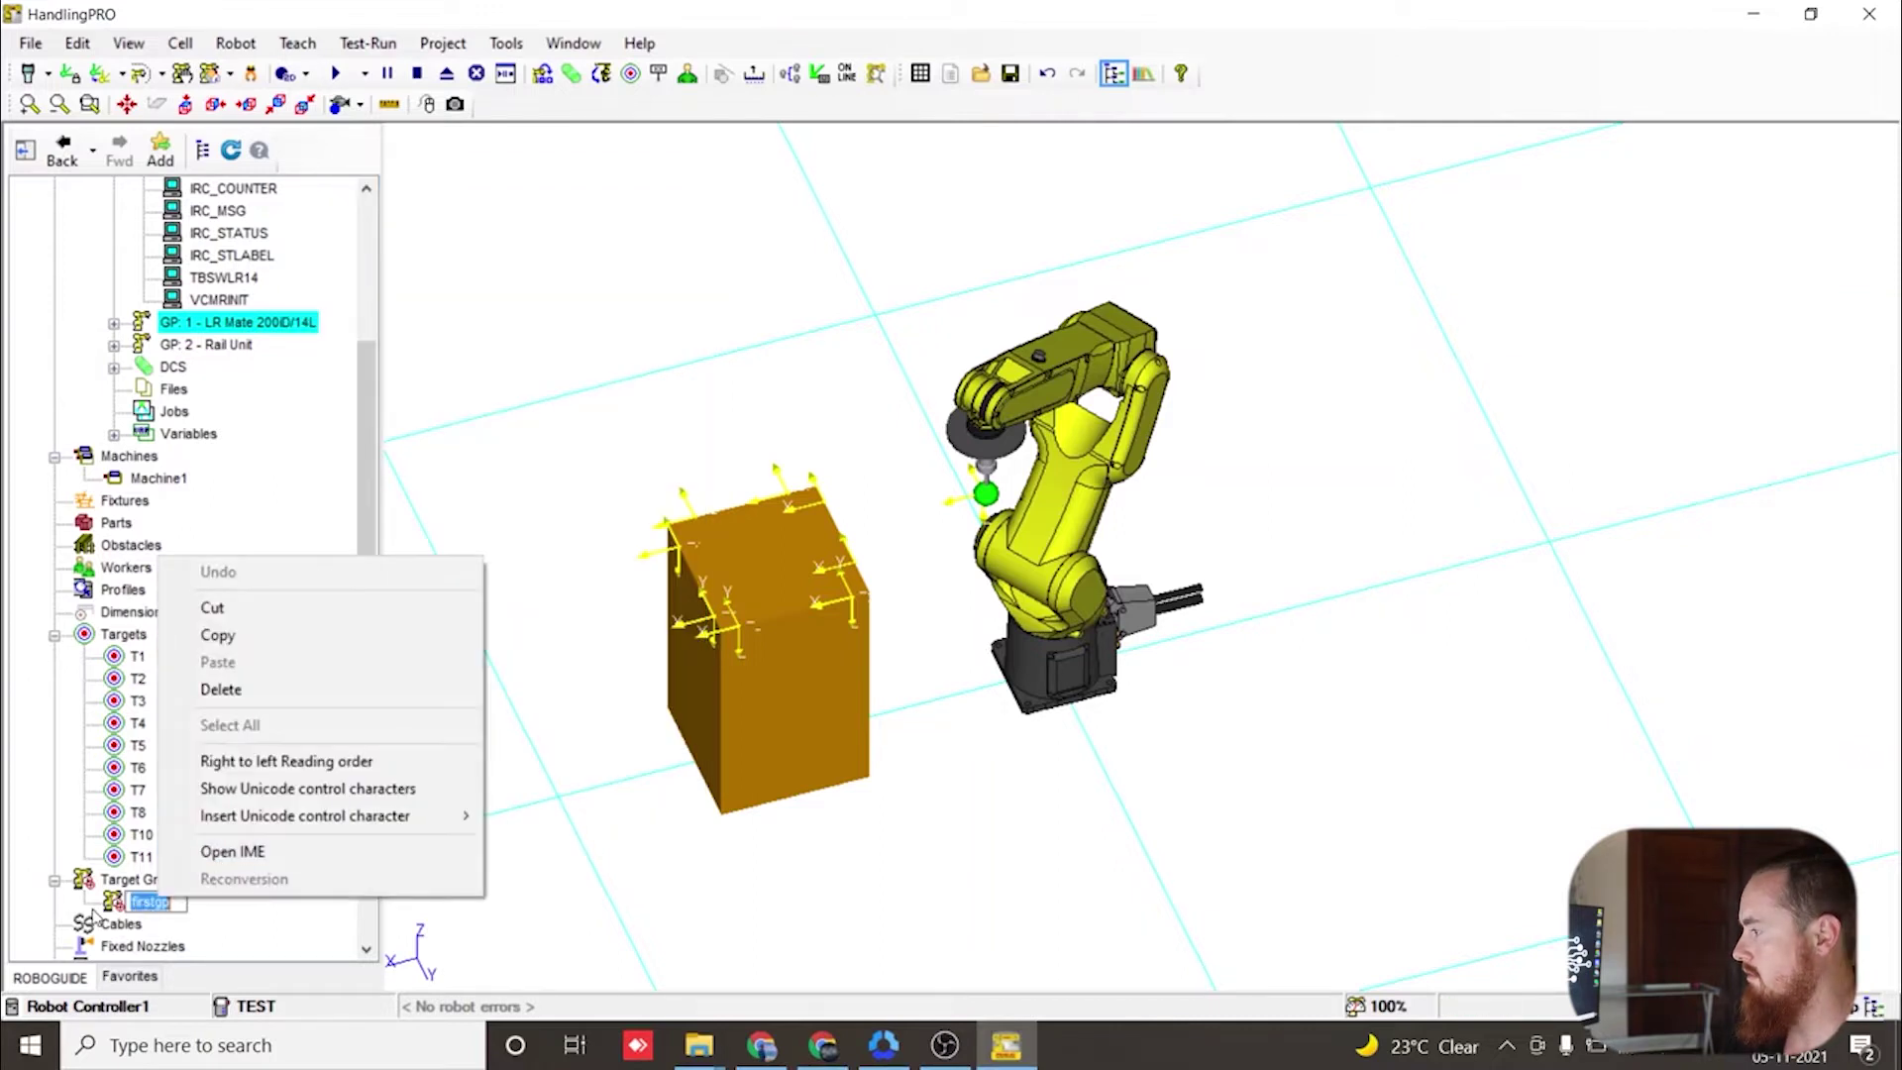
click(114, 901)
right_click(114, 901)
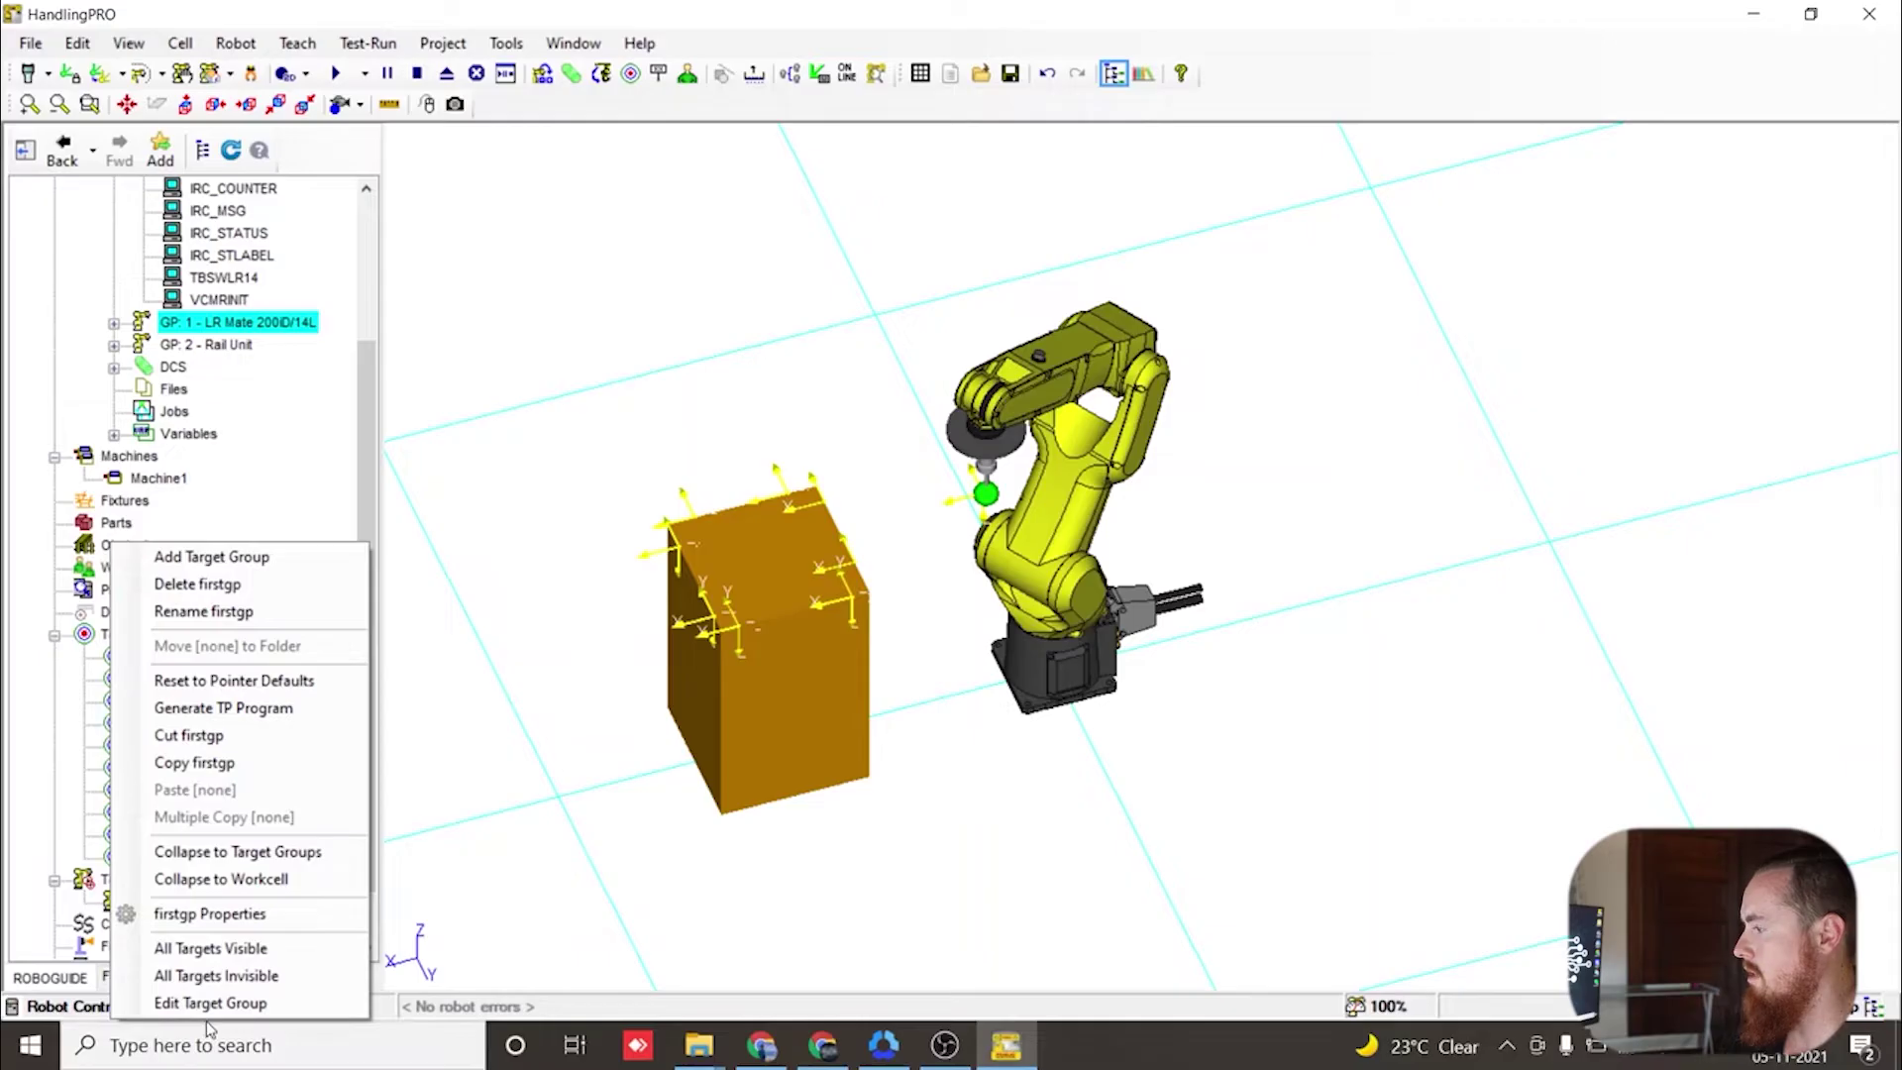
click(268, 1002)
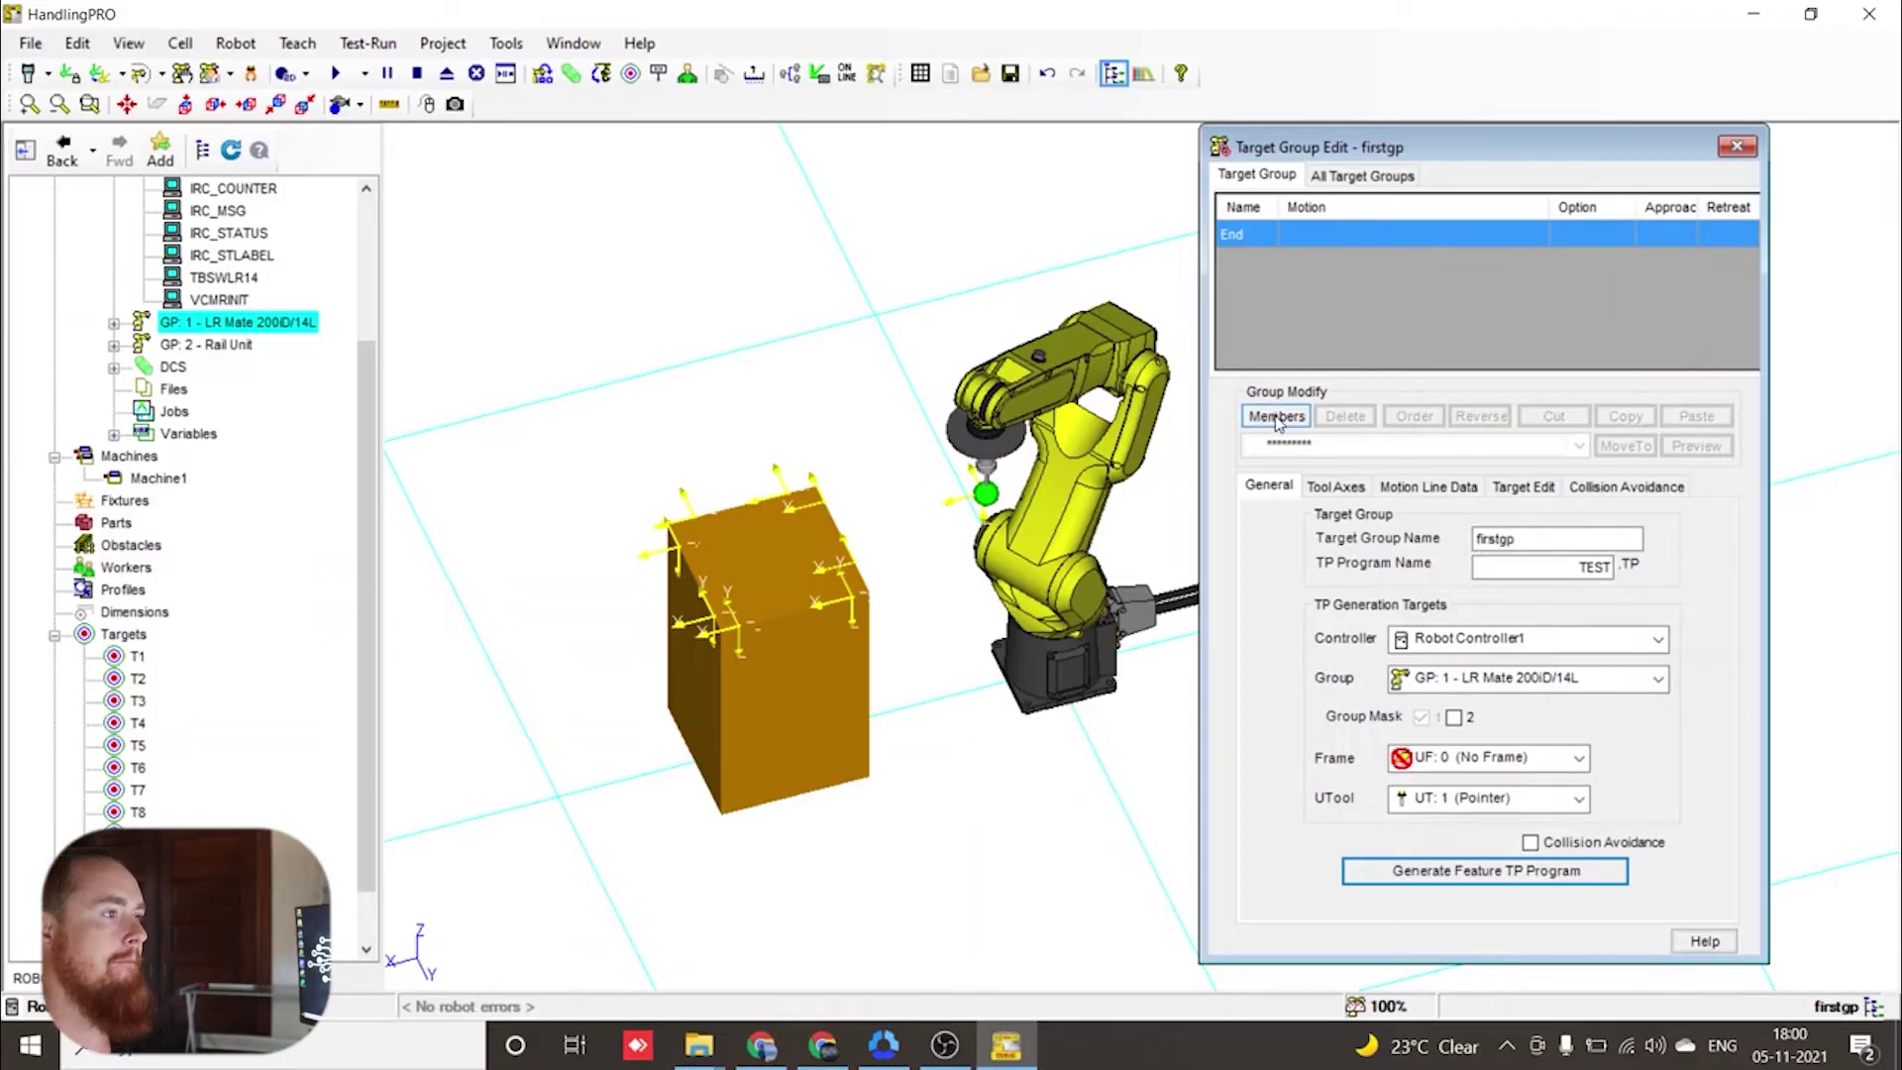
- Open the group's member selection, expand the workcell's available targets and move the dialog clear of the box
click(1277, 417)
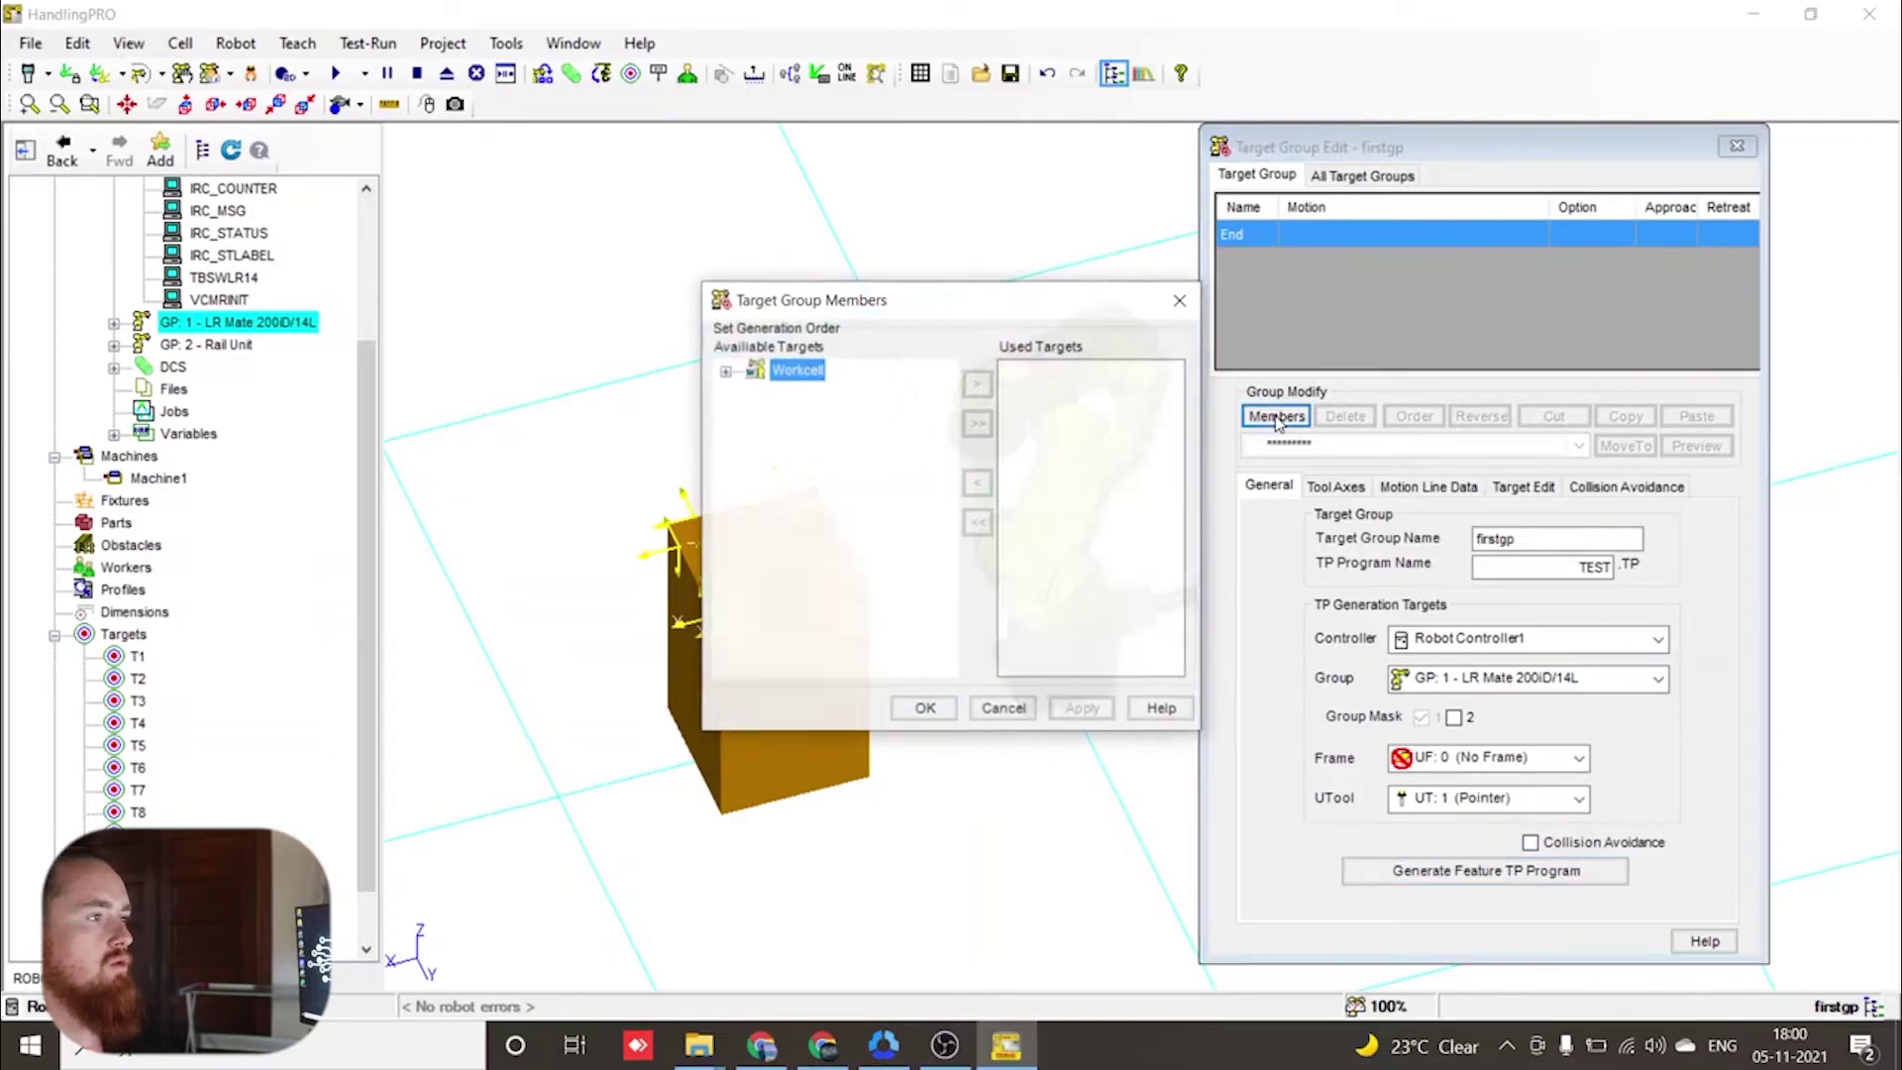
click(725, 372)
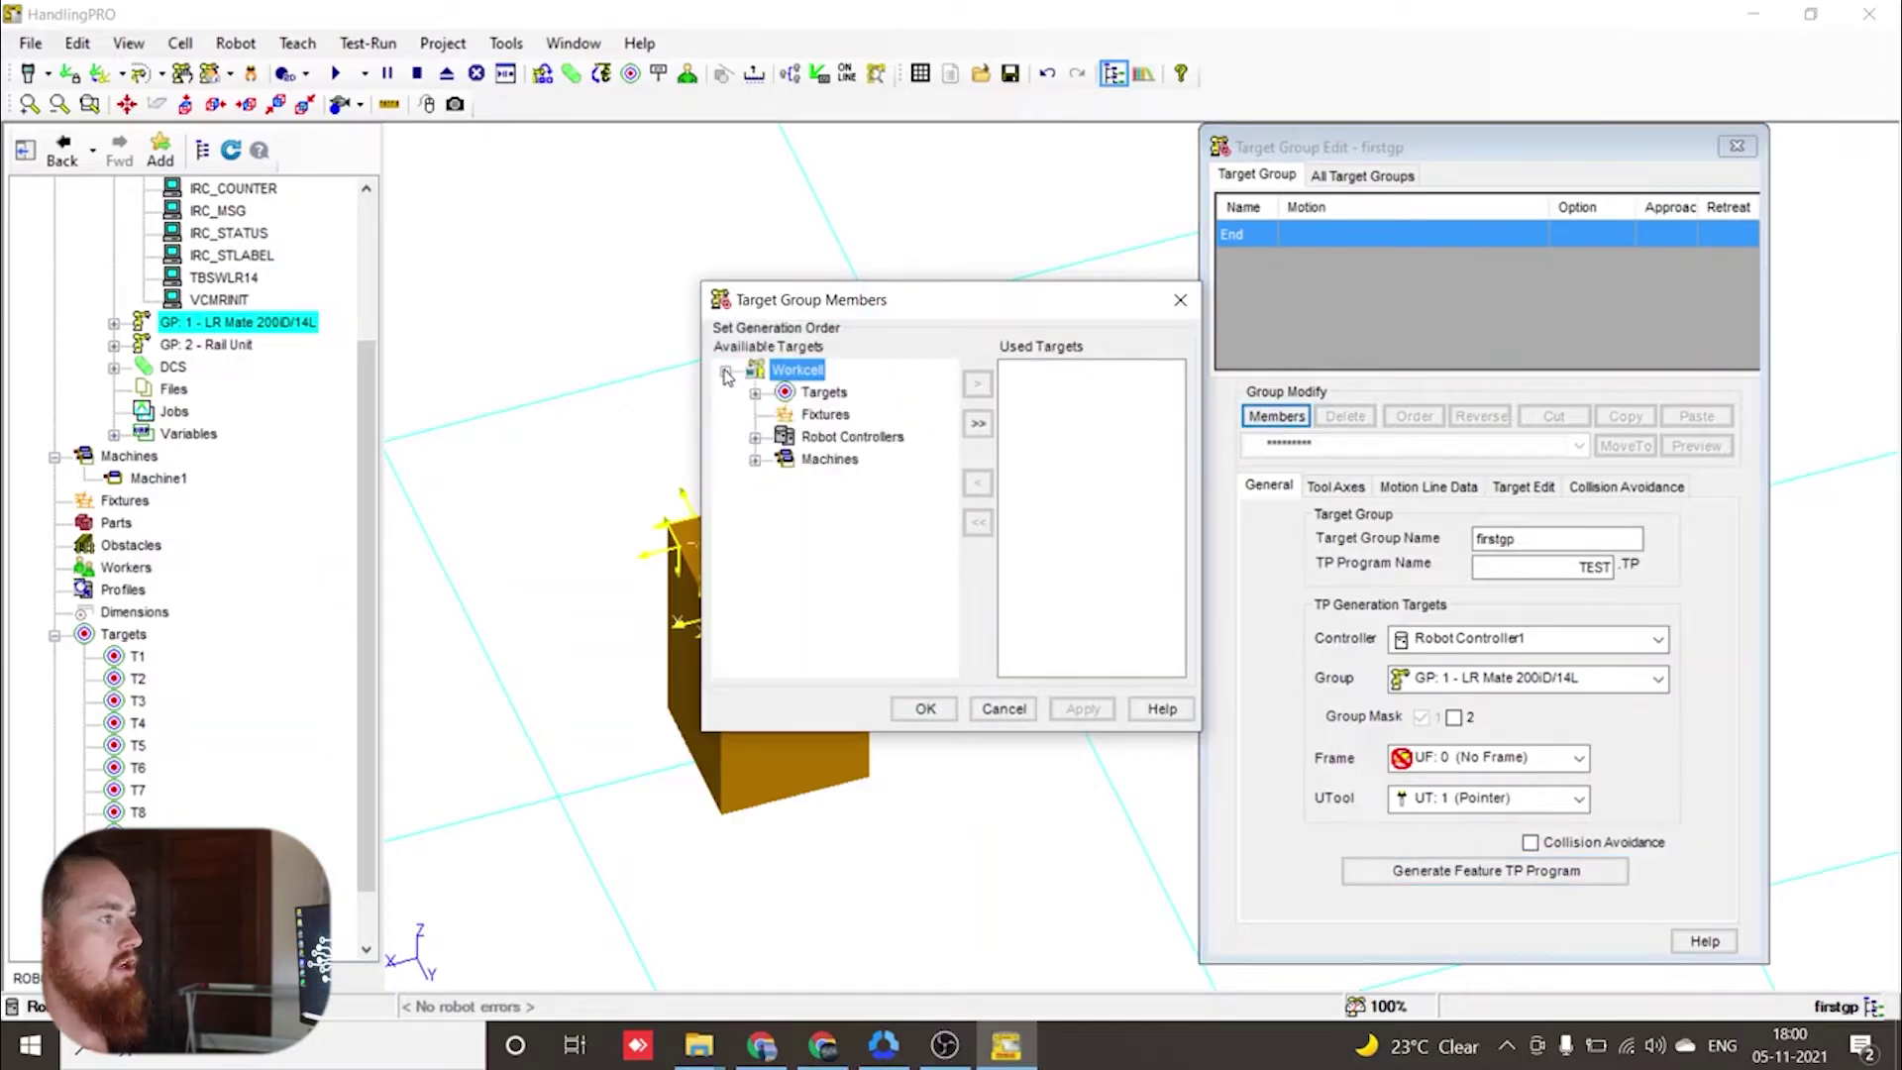
click(756, 394)
click(822, 392)
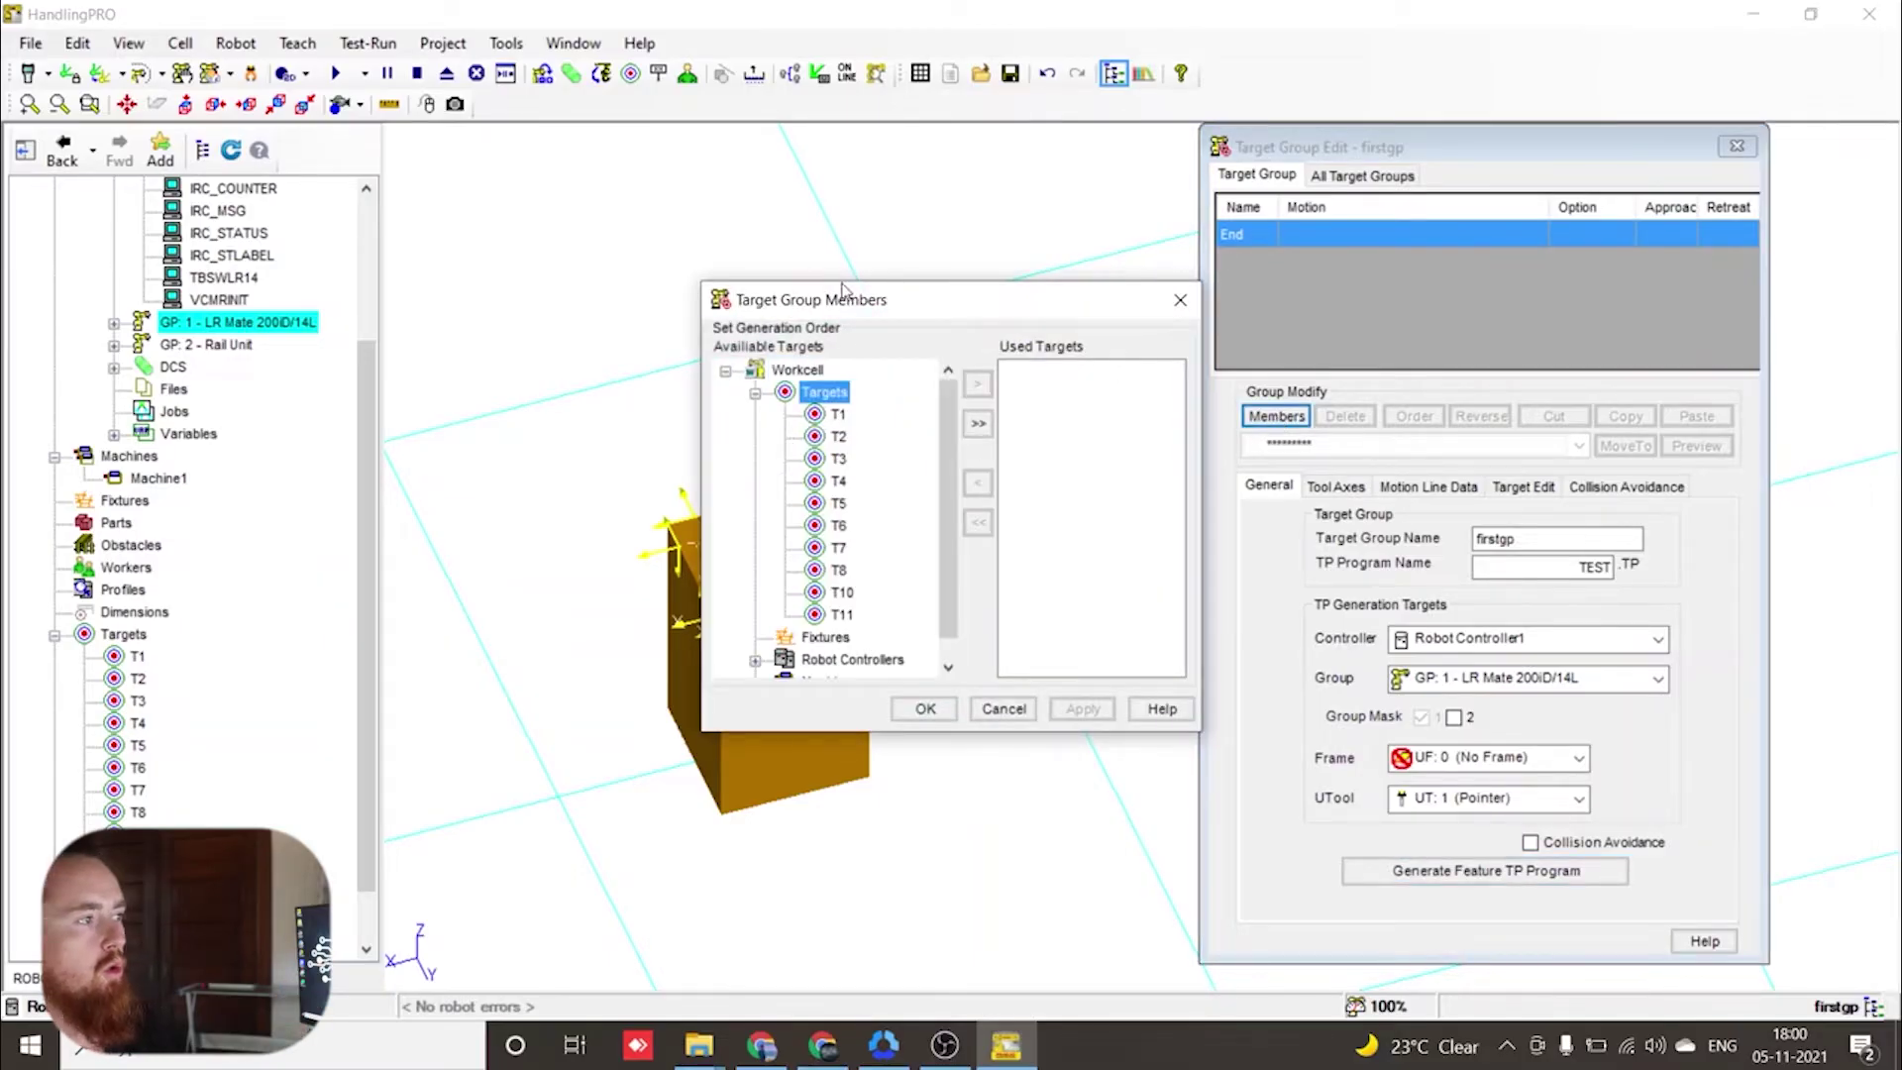
drag(844, 299, 1291, 245)
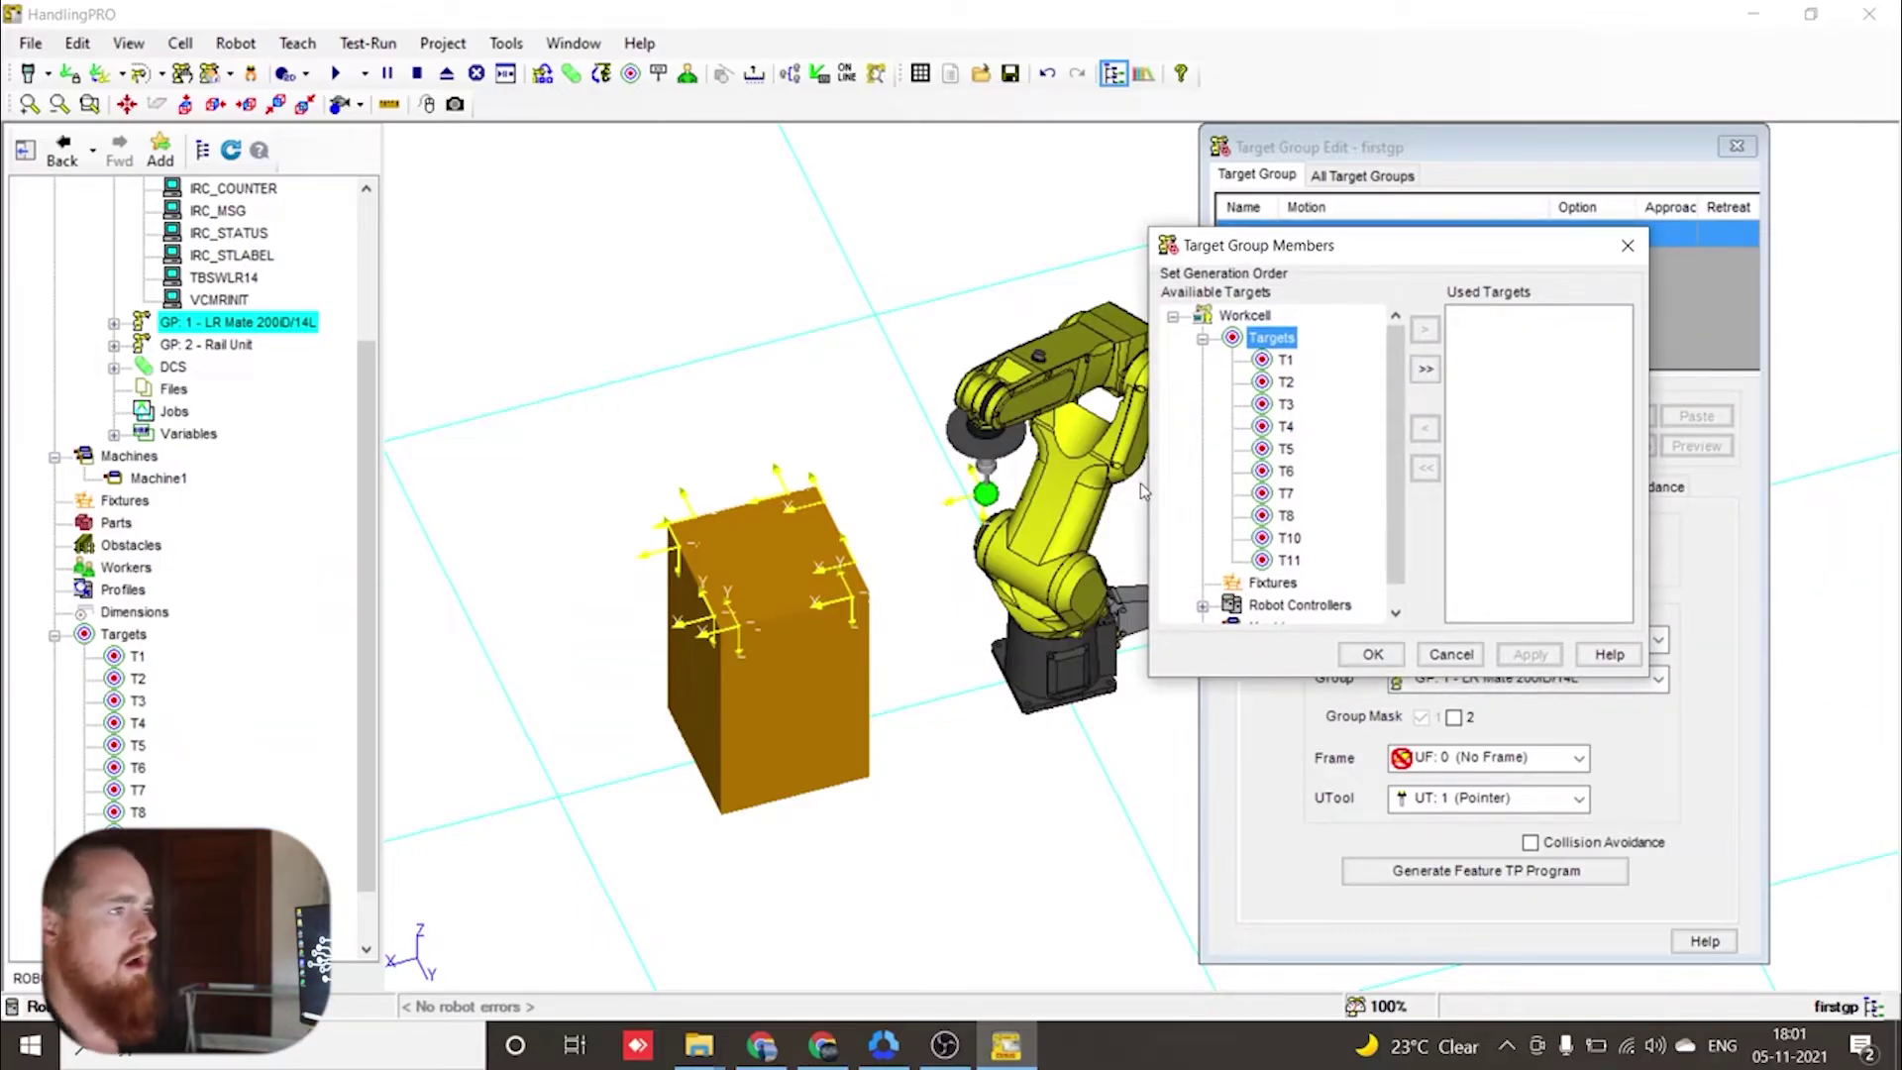
- Add target T1 and then target T11 to the group's used targets
click(1284, 360)
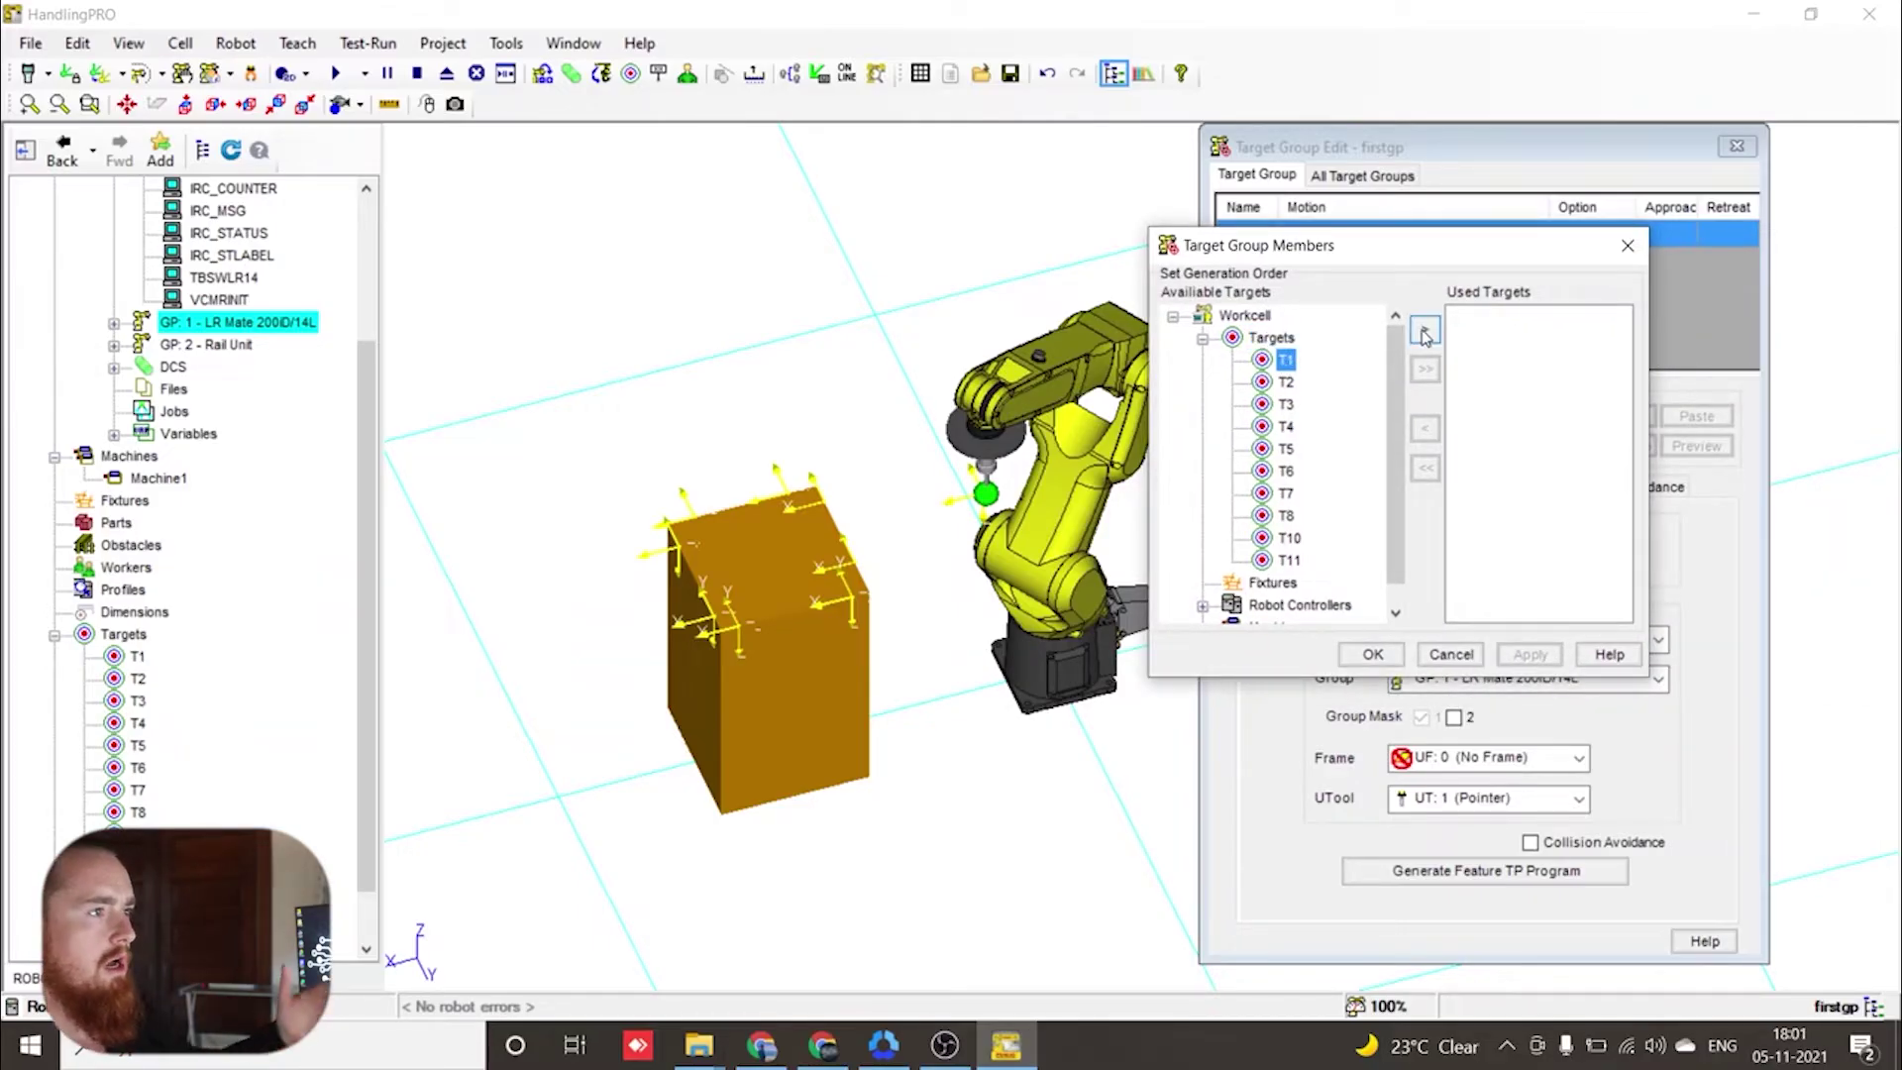
click(1424, 333)
click(1285, 405)
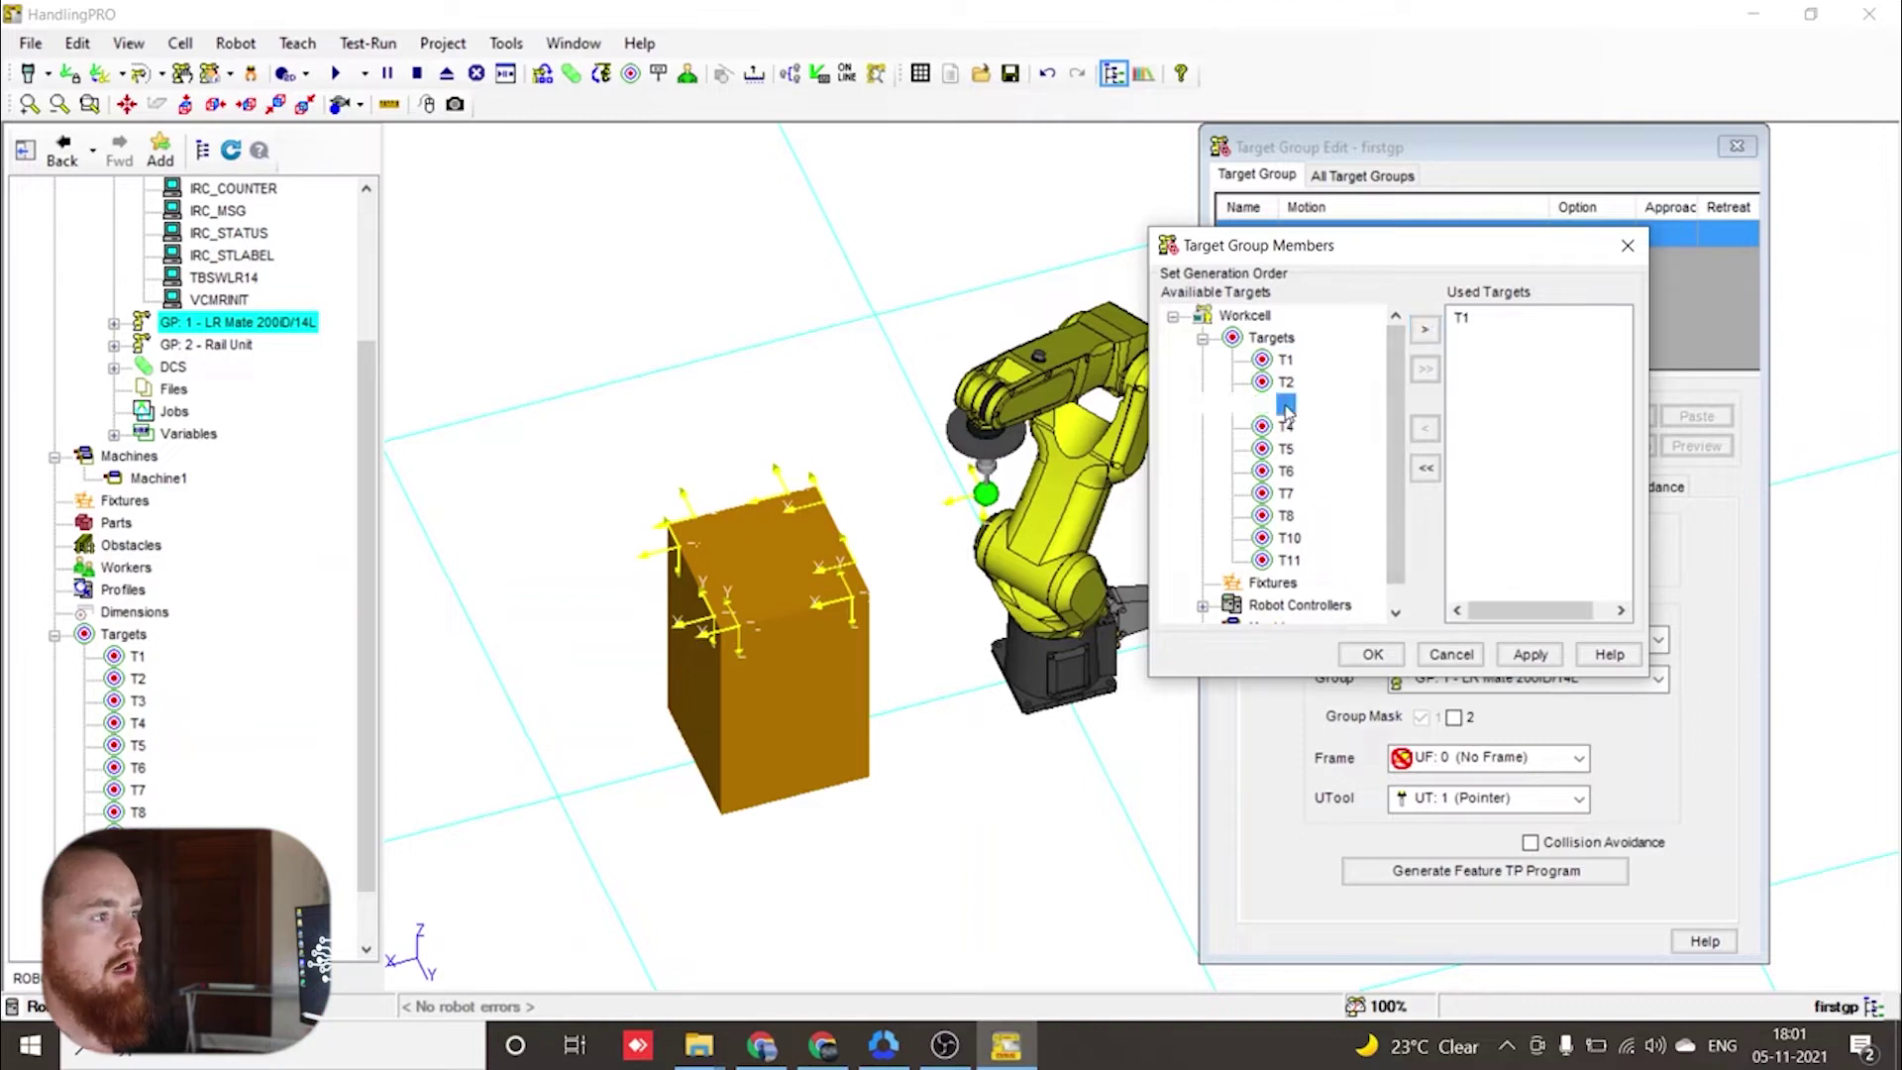
click(1288, 560)
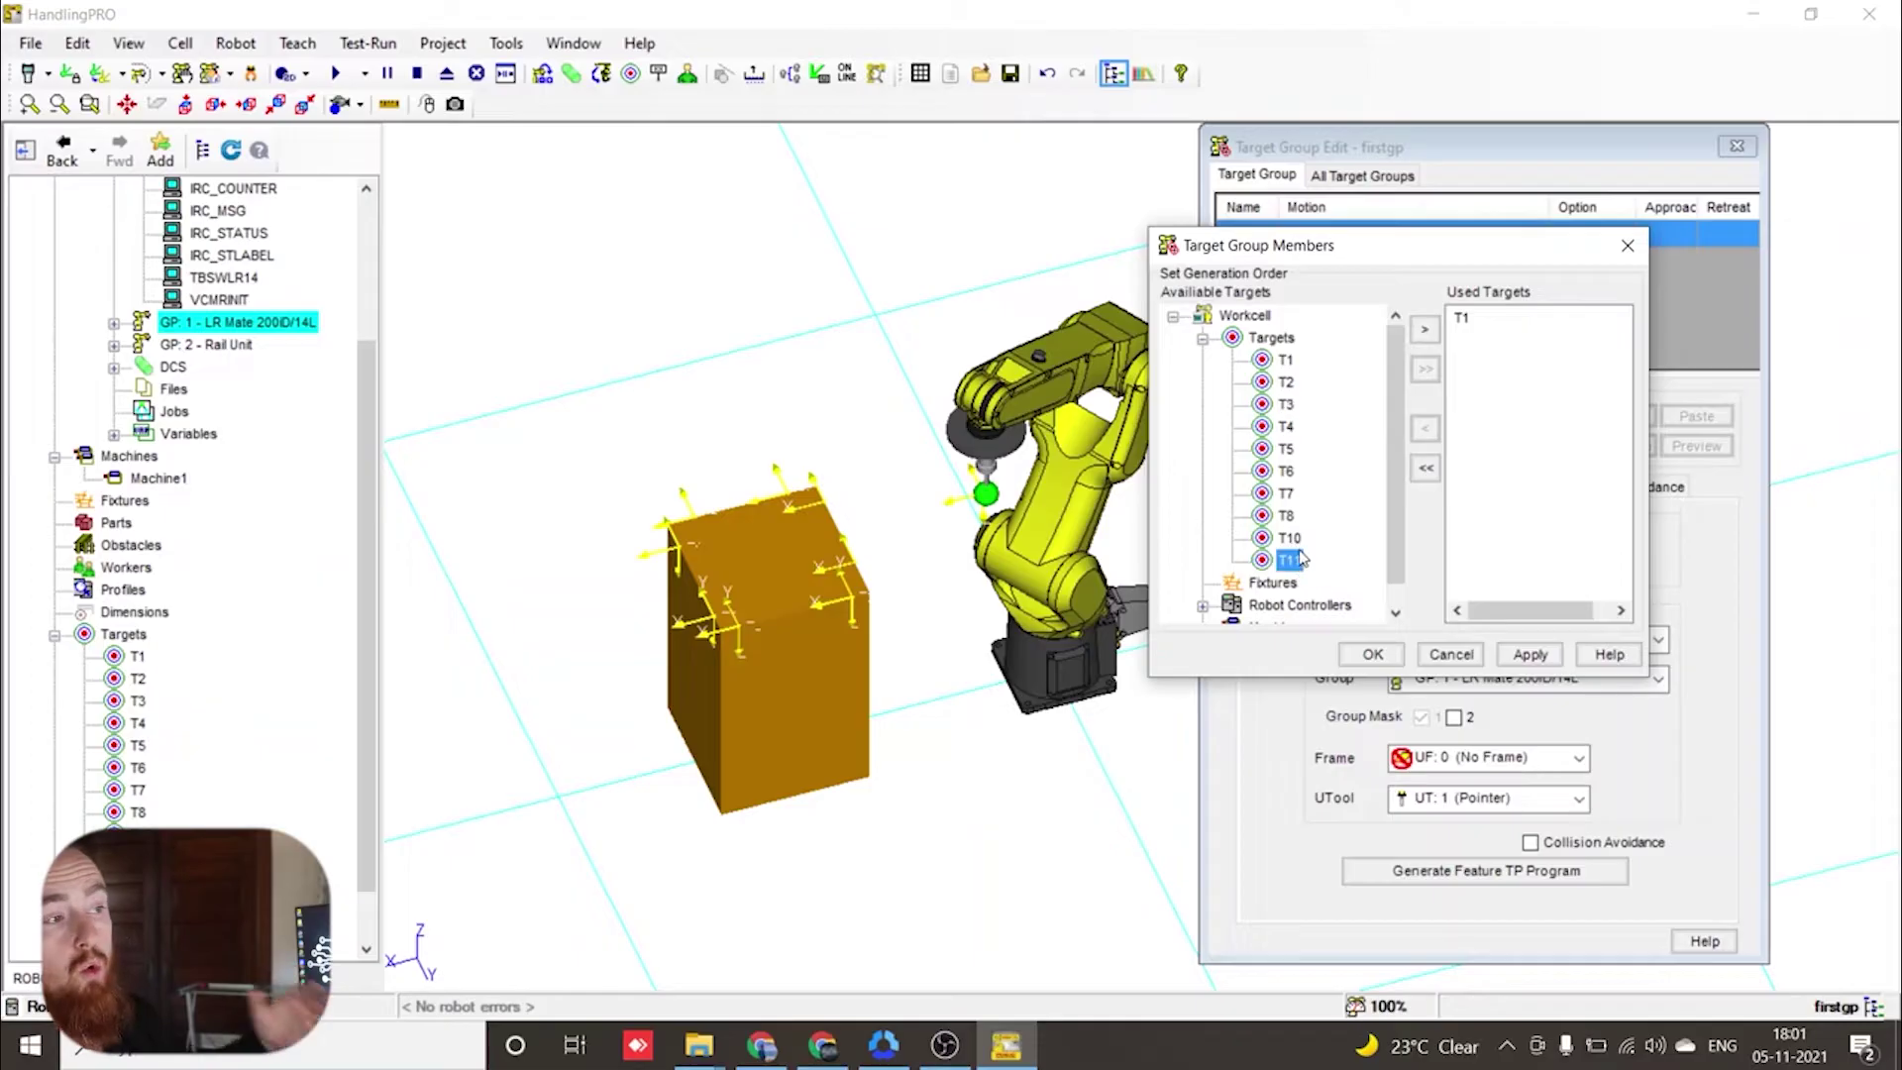
click(1425, 331)
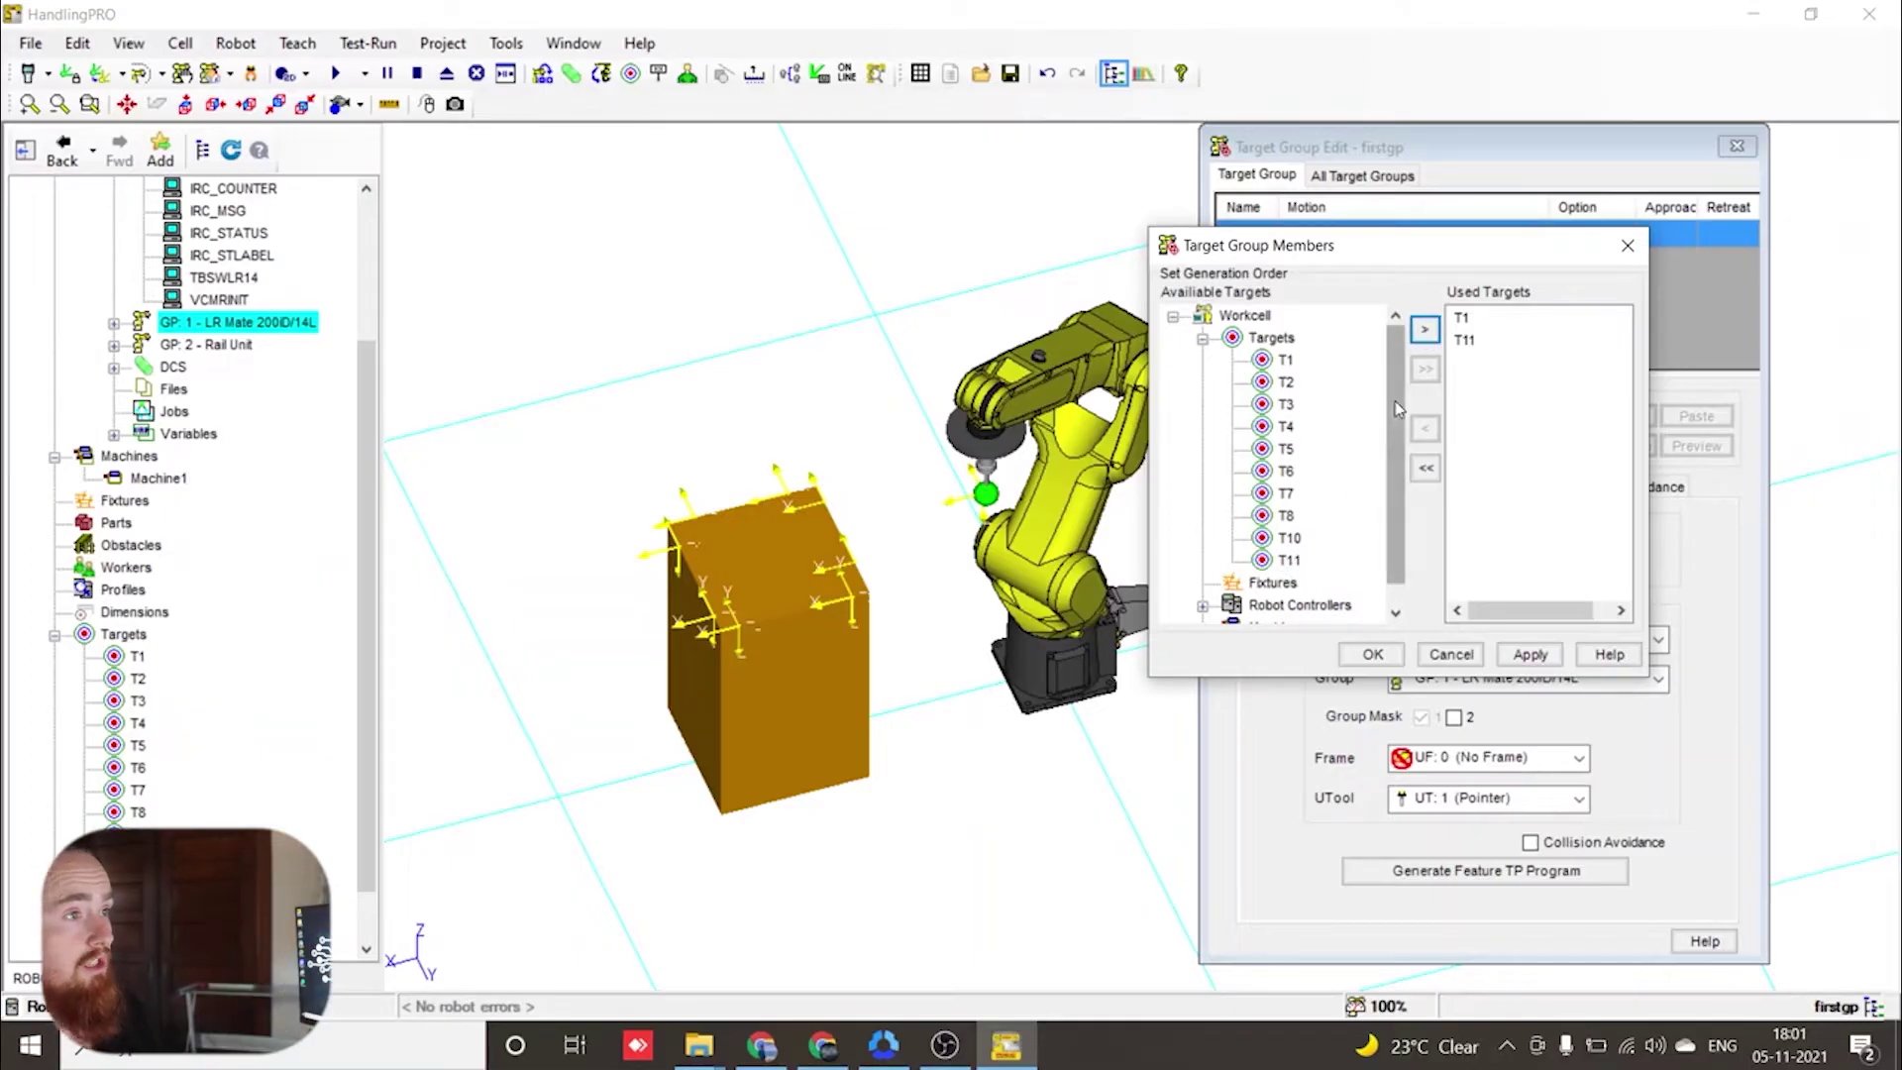
- Add the whole range of targets from T3 through T11 to the group's used targets
click(1284, 404)
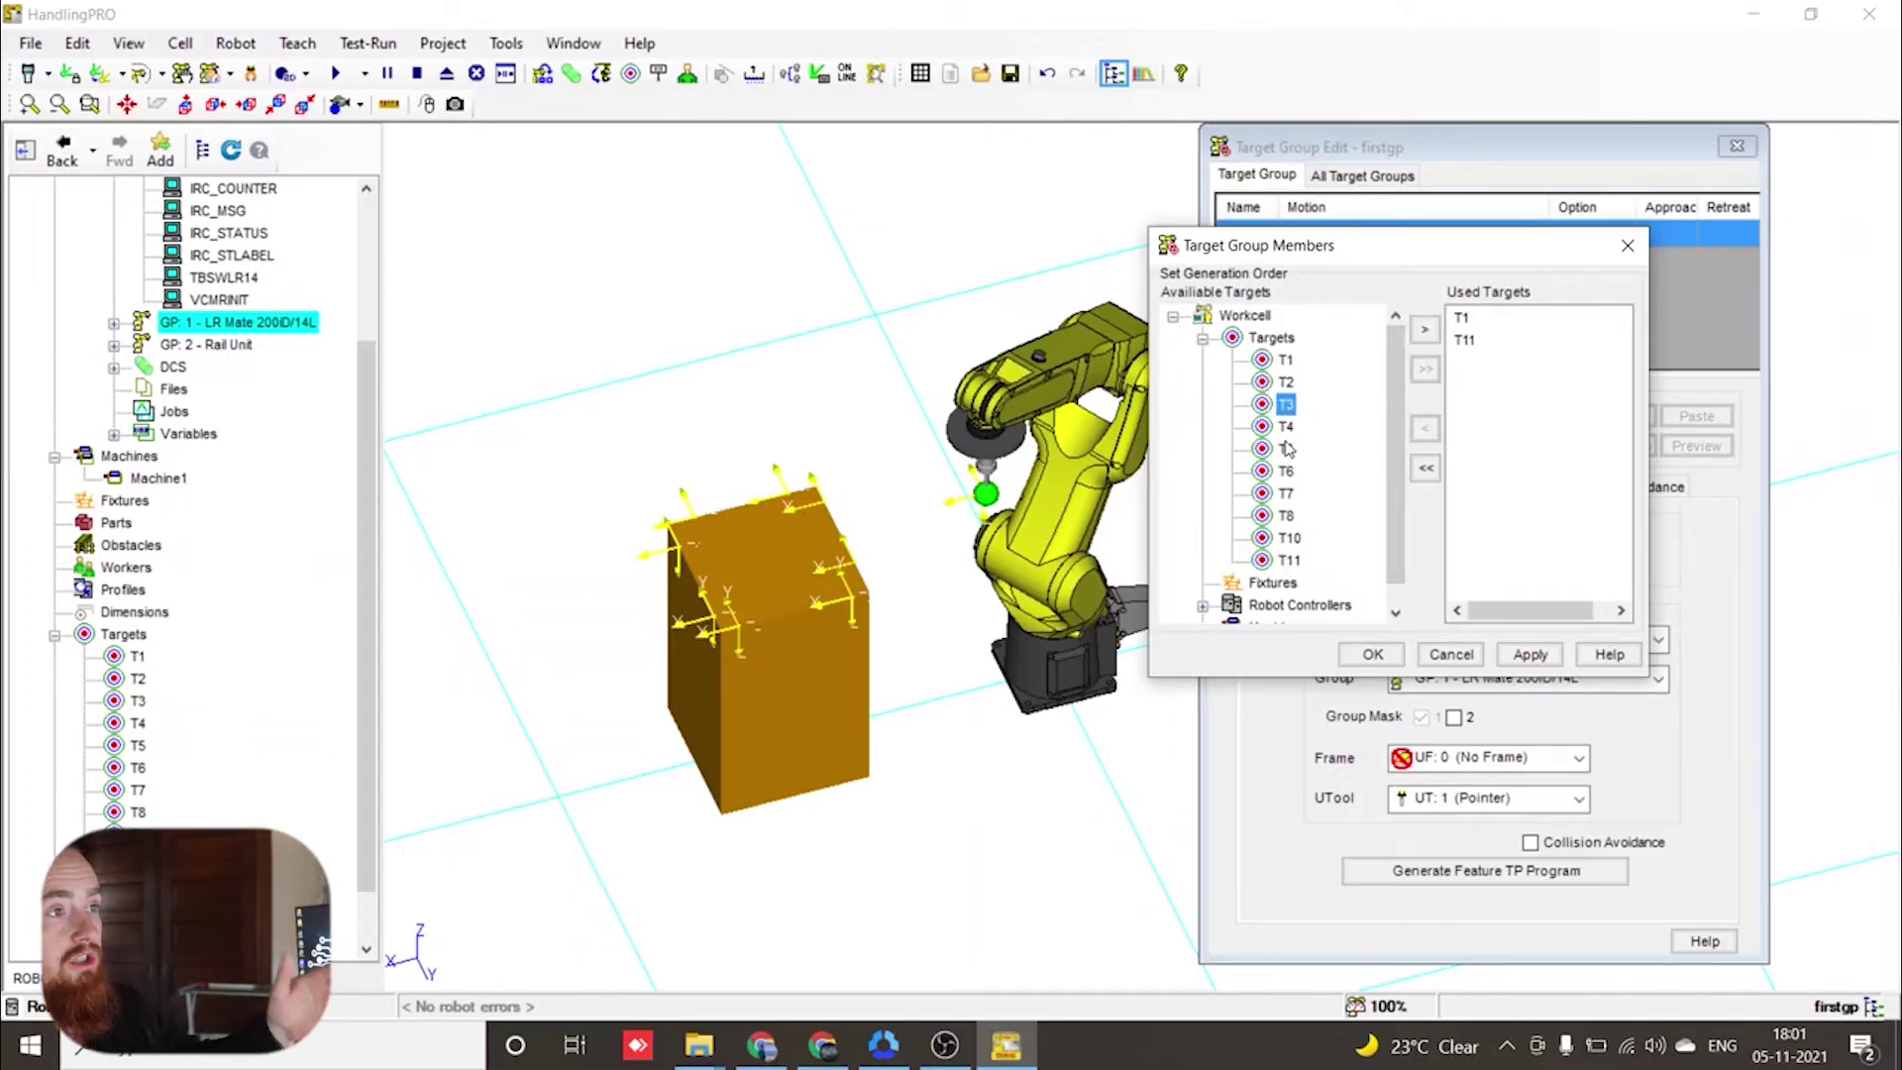
shift+click(1290, 560)
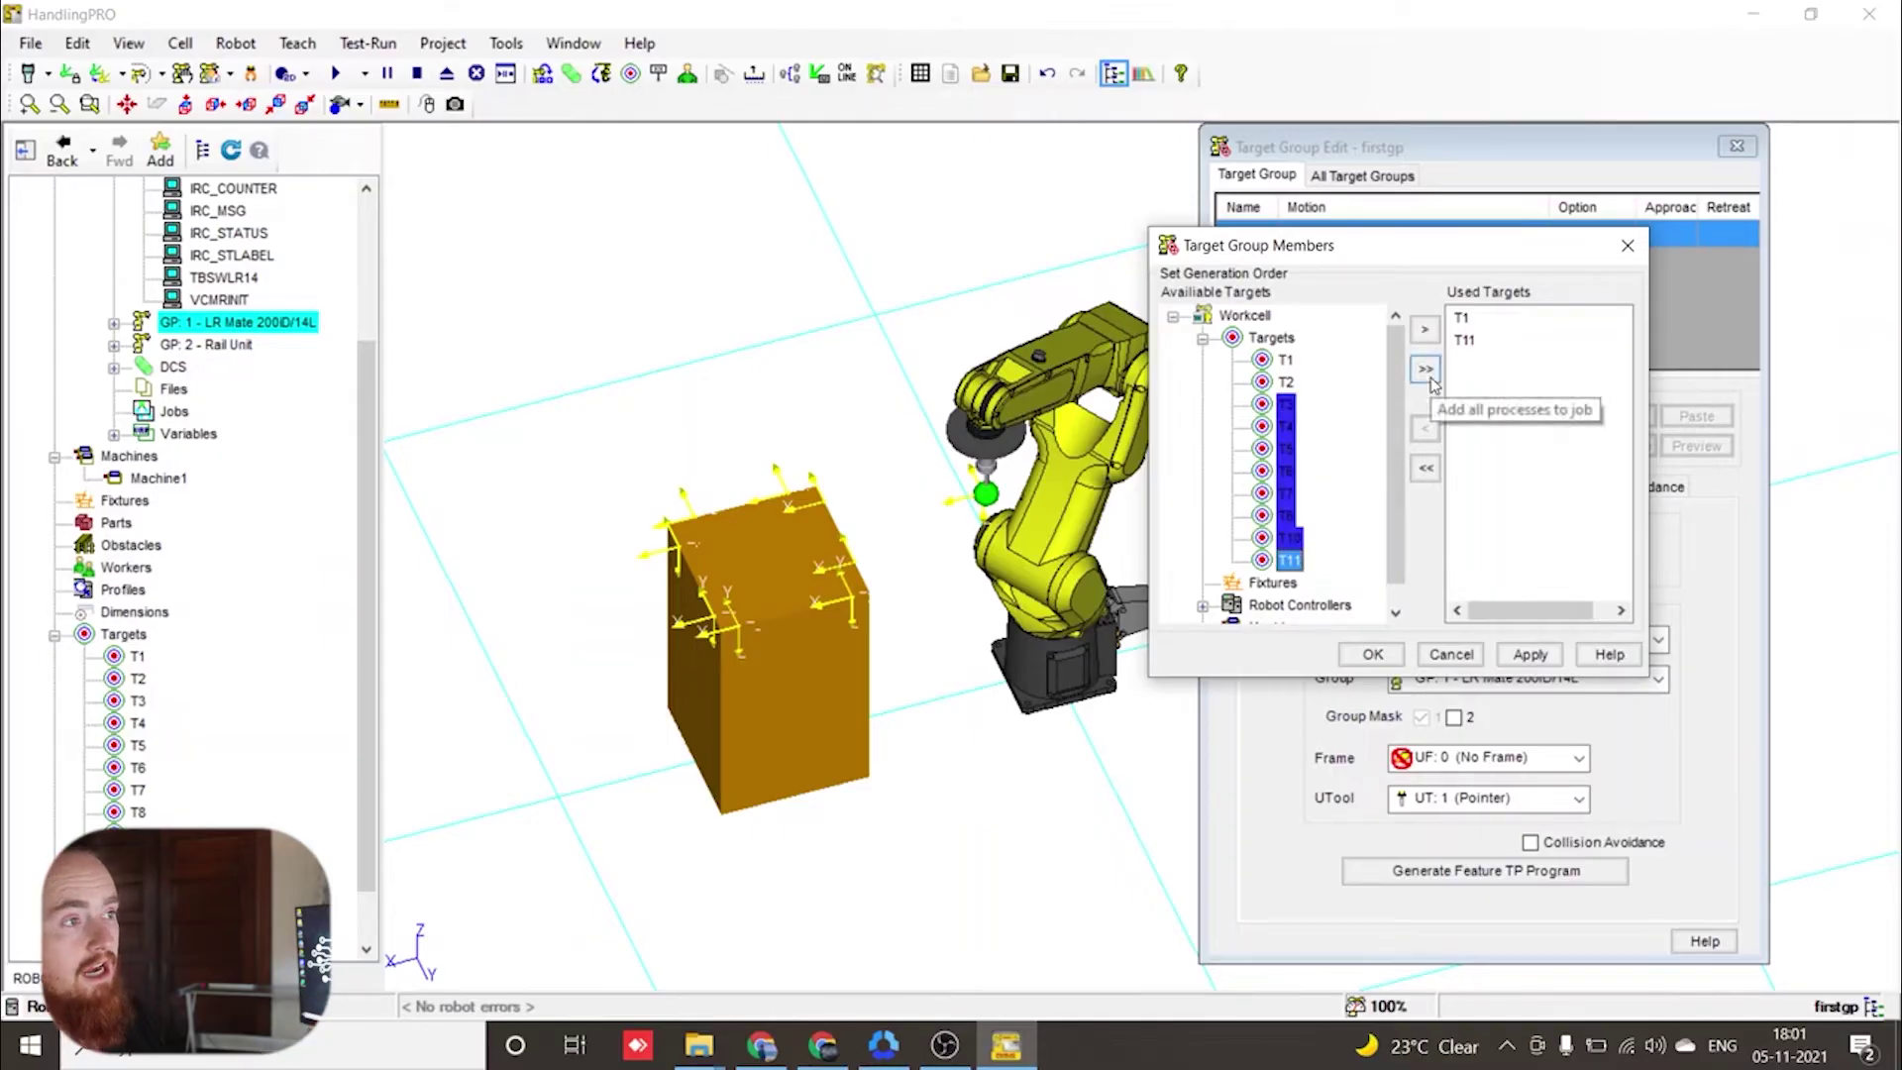
click(1285, 402)
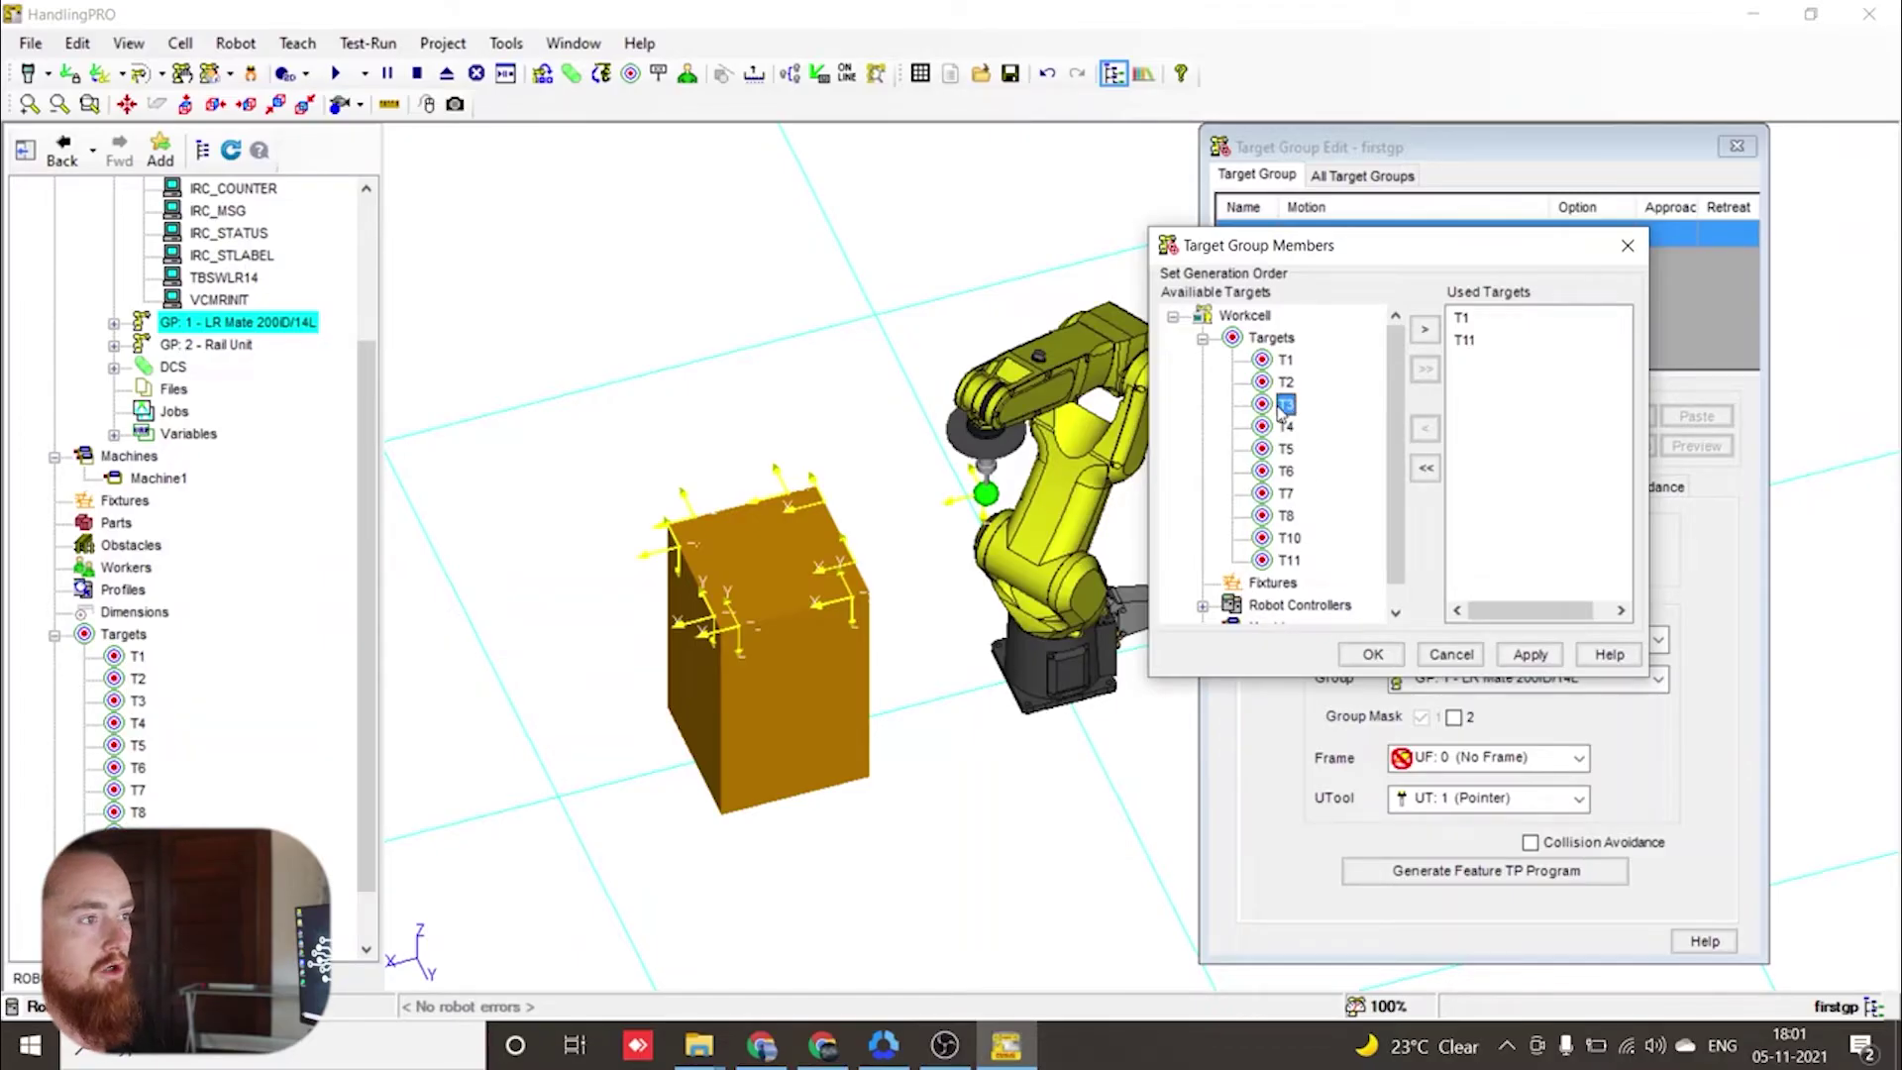
shift+click(1286, 561)
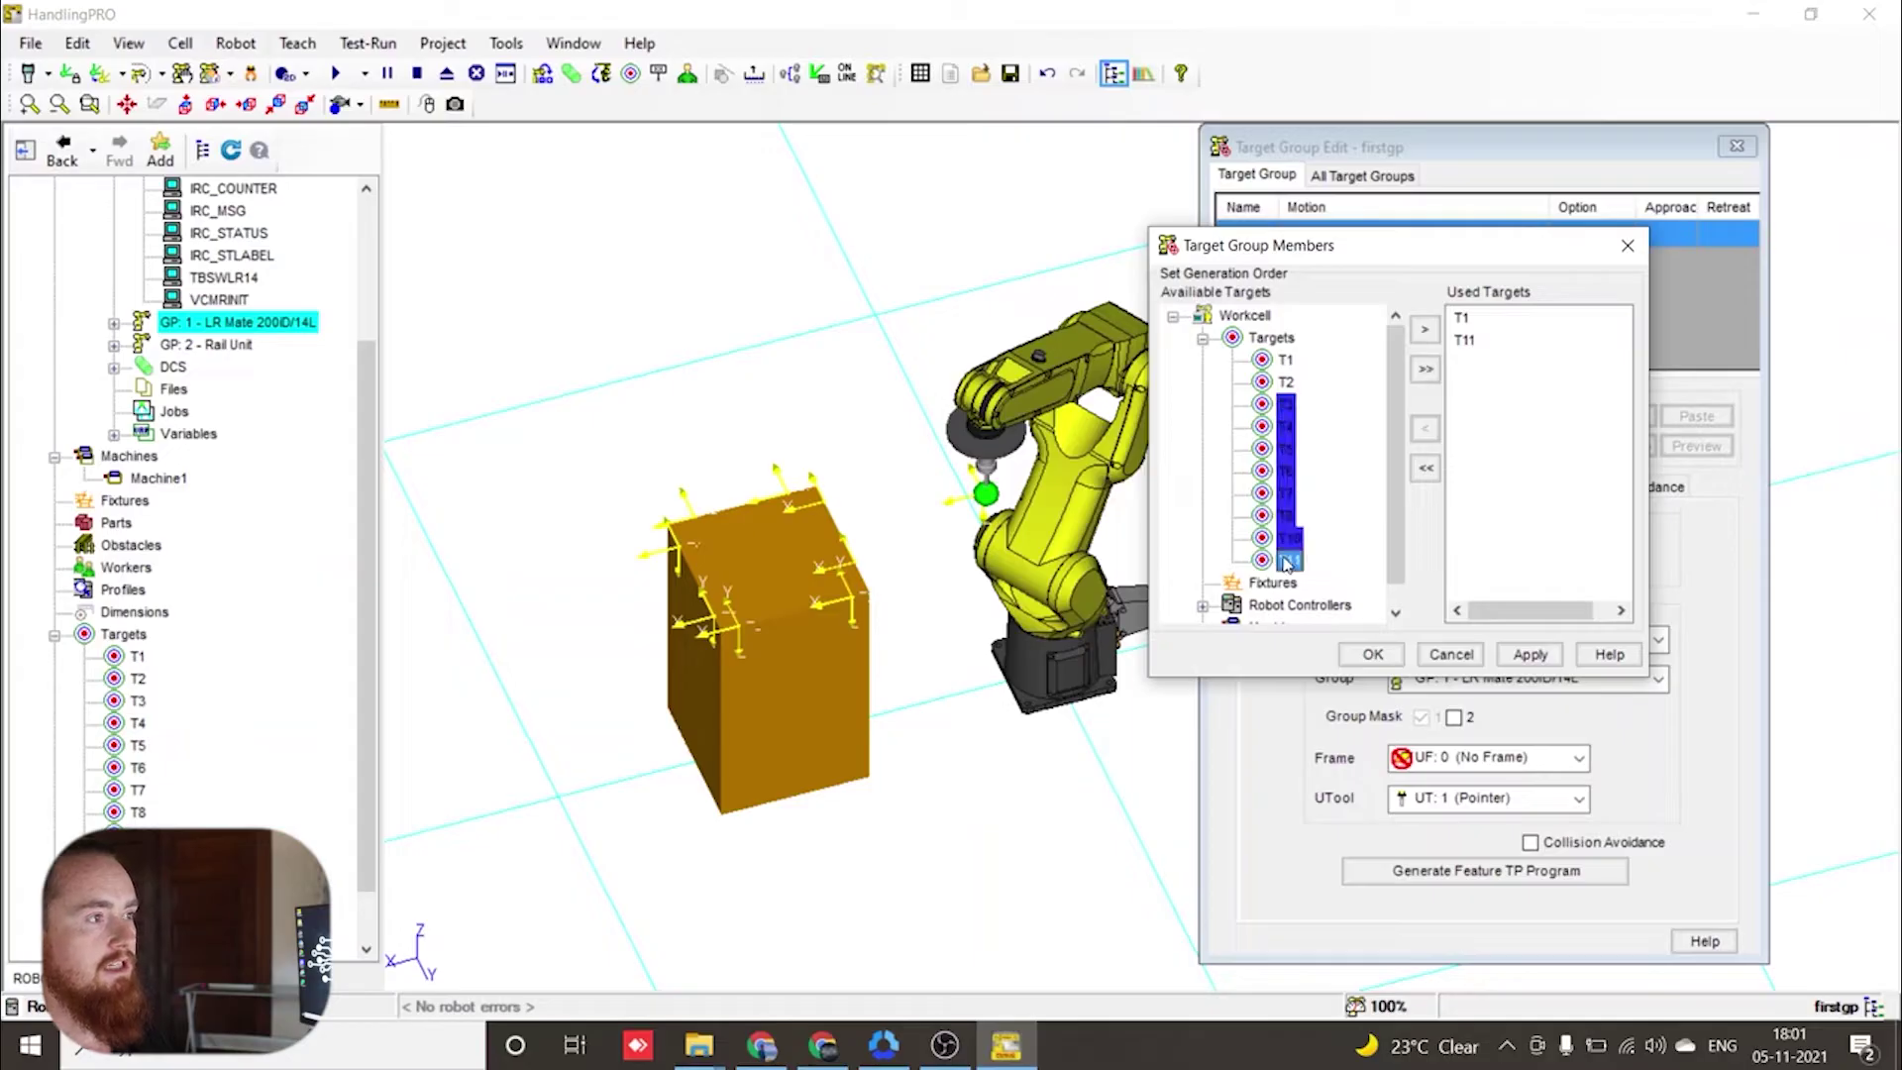
click(1424, 370)
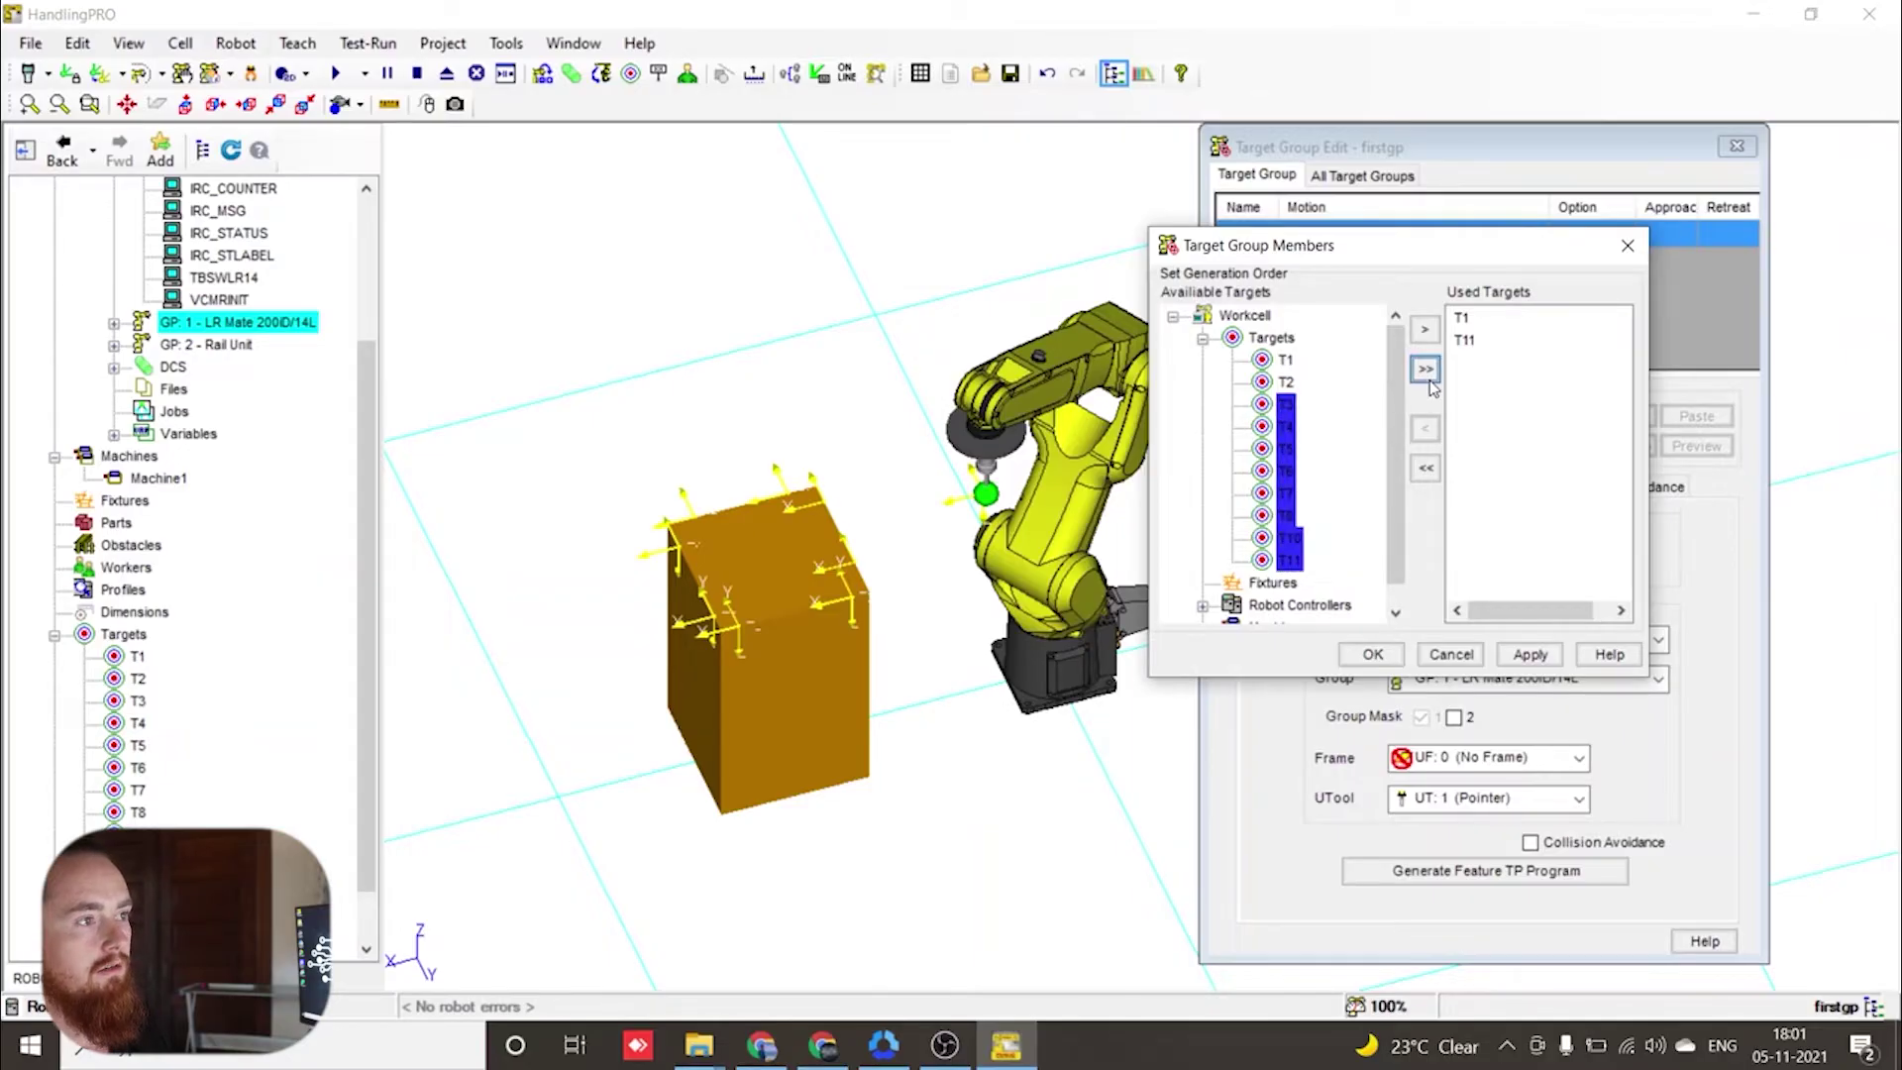
- Add target T2 as the last used target and accept the group's member list
click(1286, 382)
click(1424, 330)
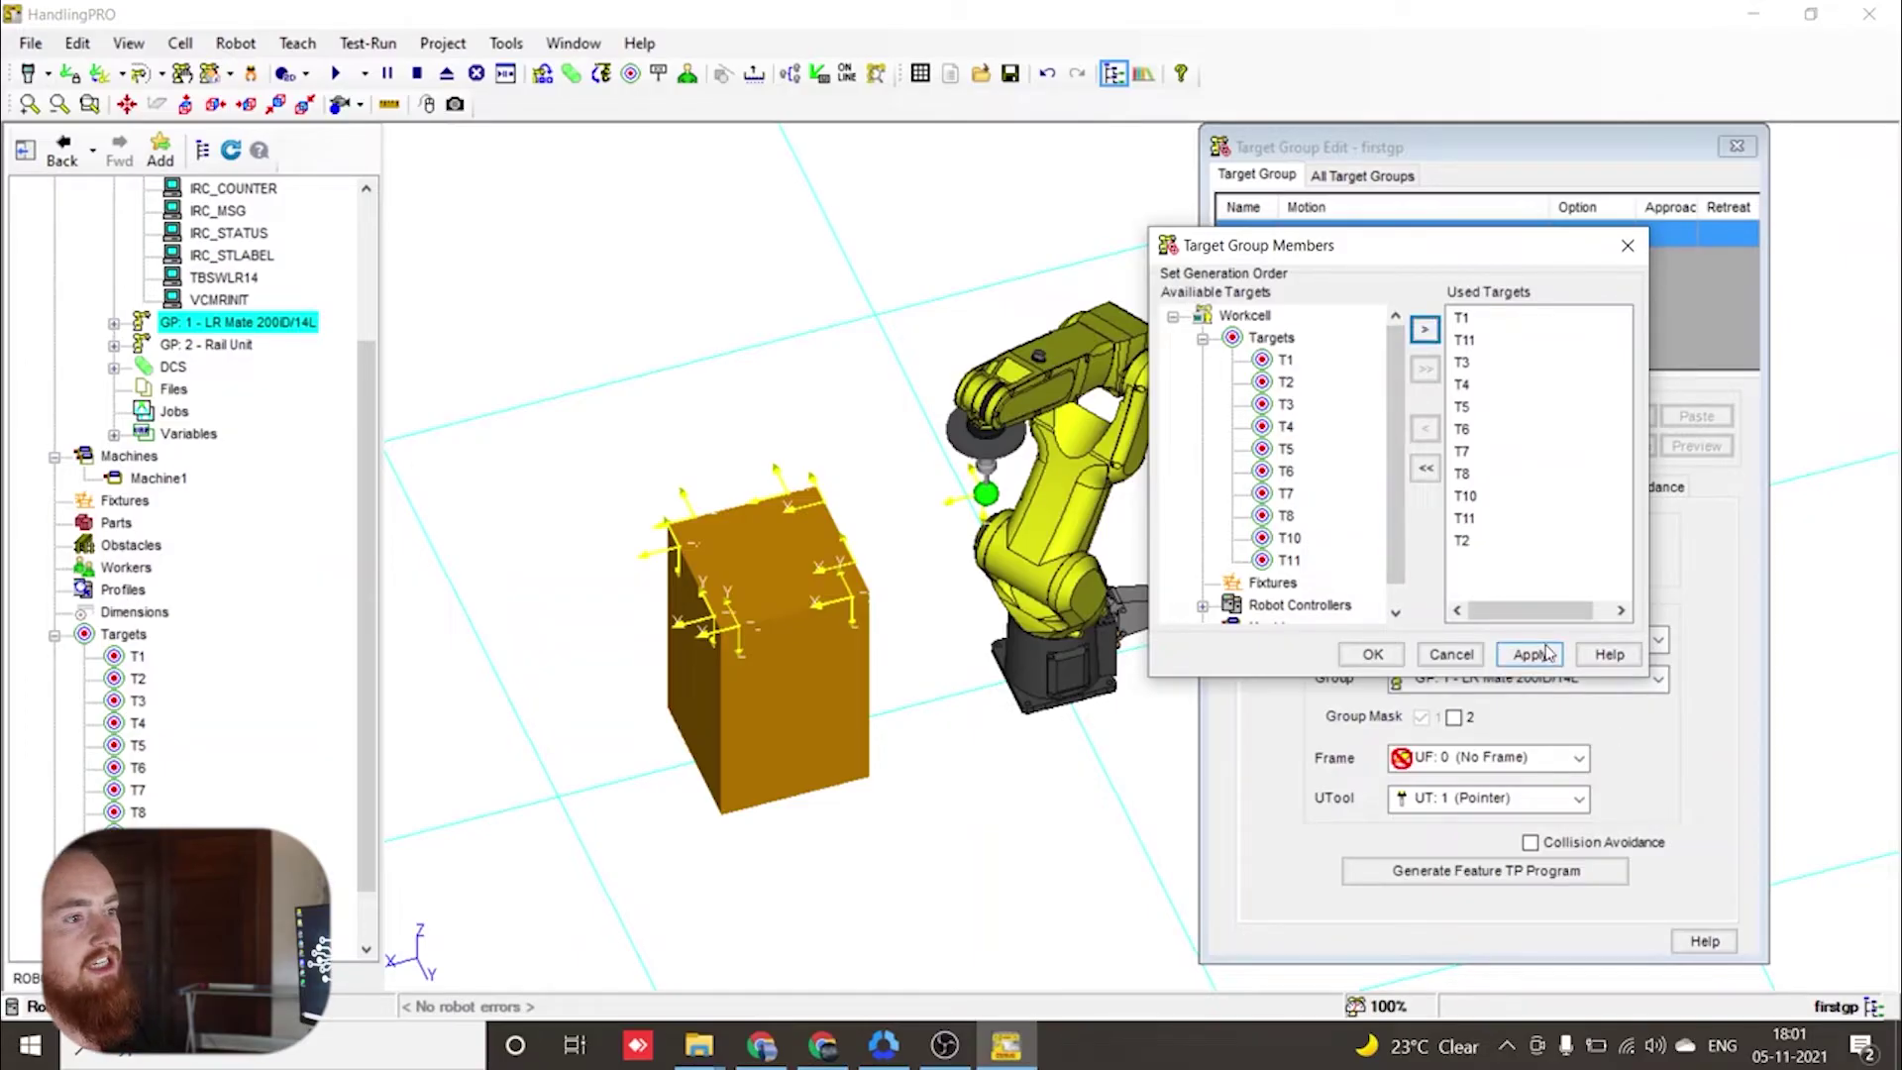
click(1372, 654)
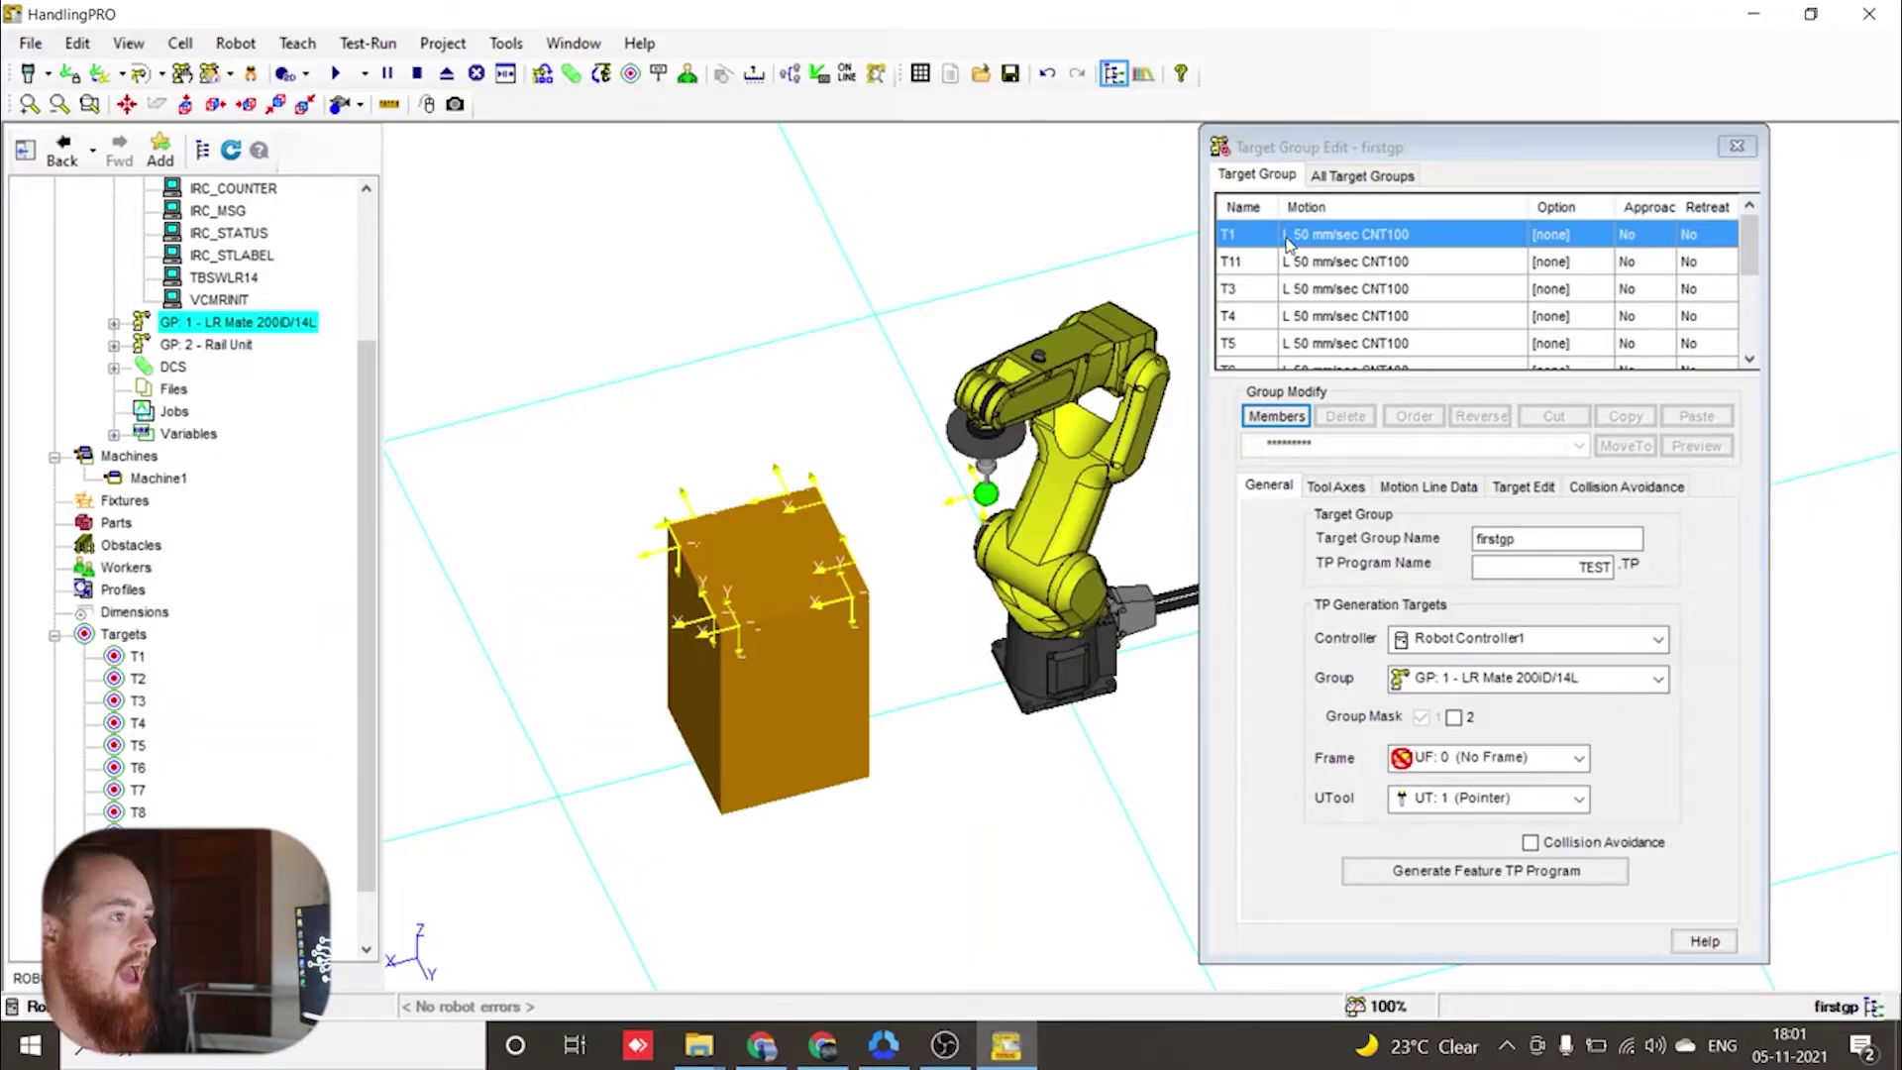
- Enable the approach for target T1 in the group's motion line data and set its linear motion speed to 500mm/sec
scroll(1330, 275, down, 3)
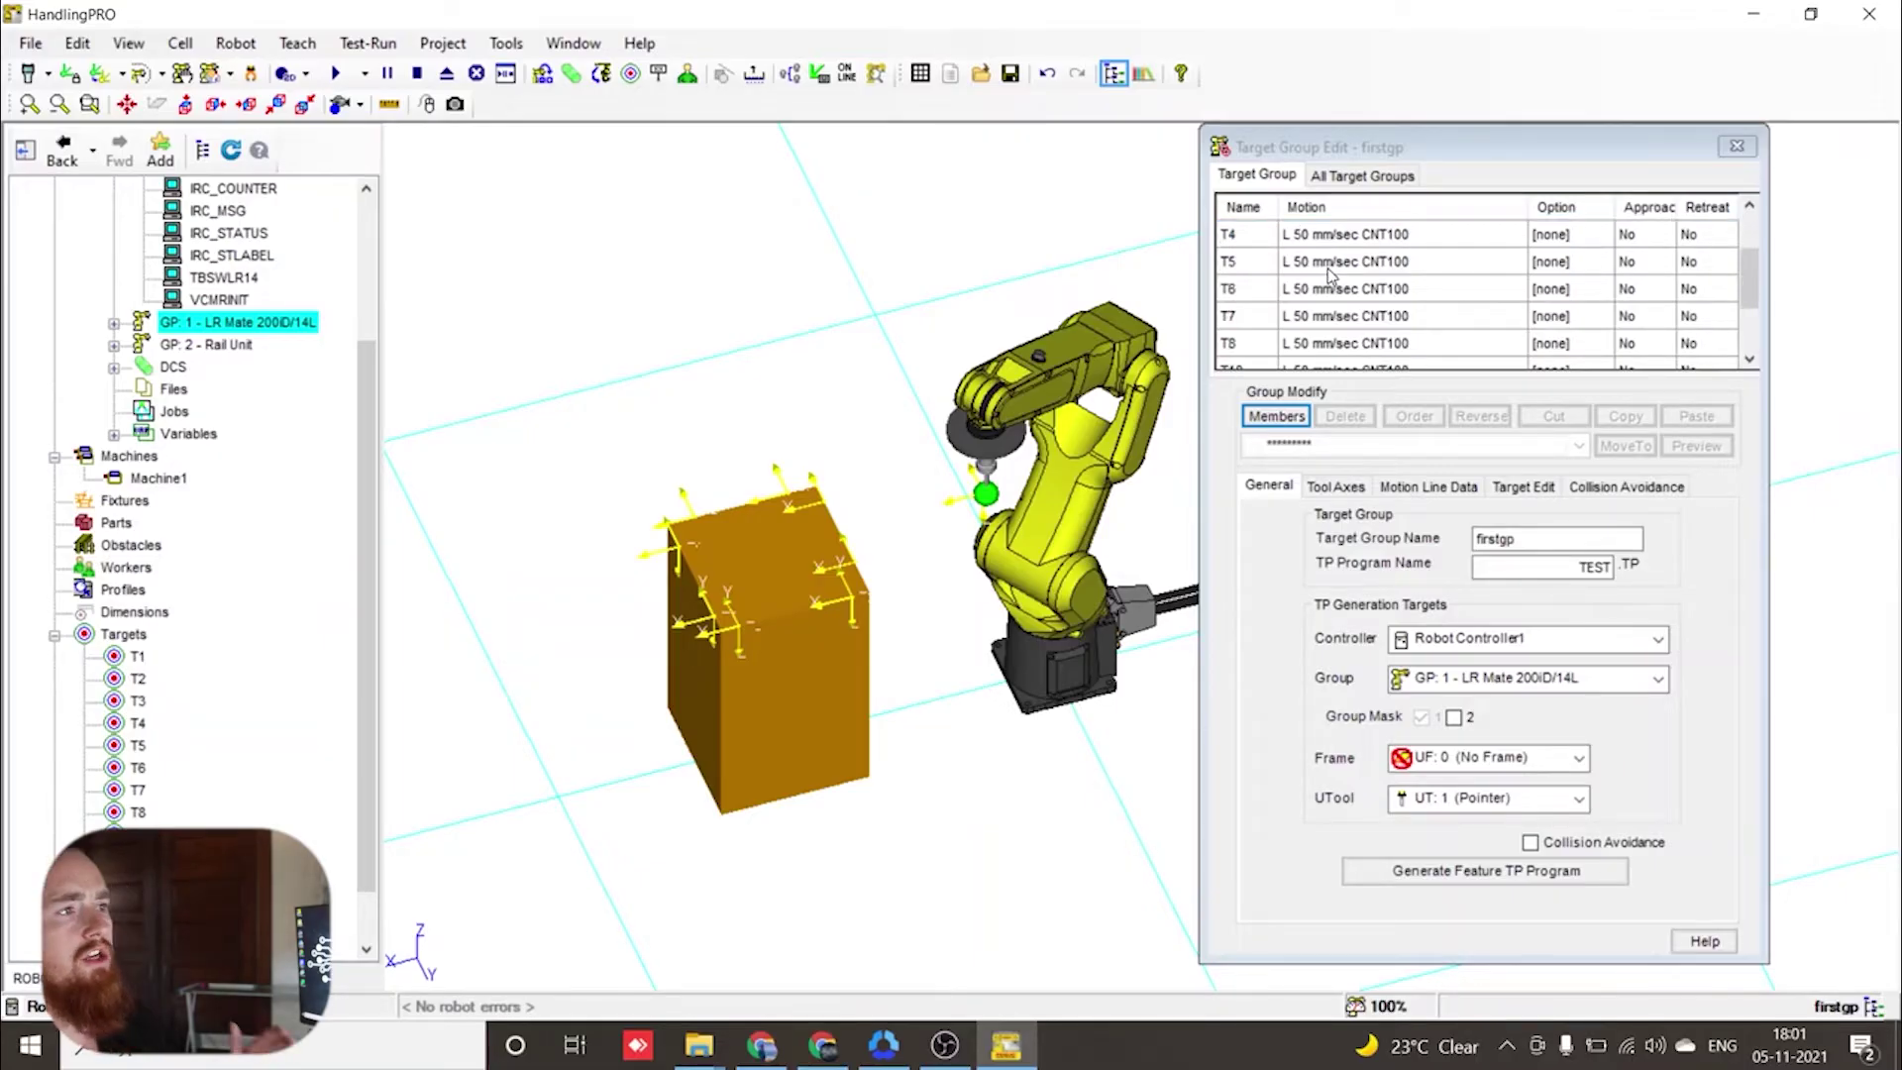
click(1322, 208)
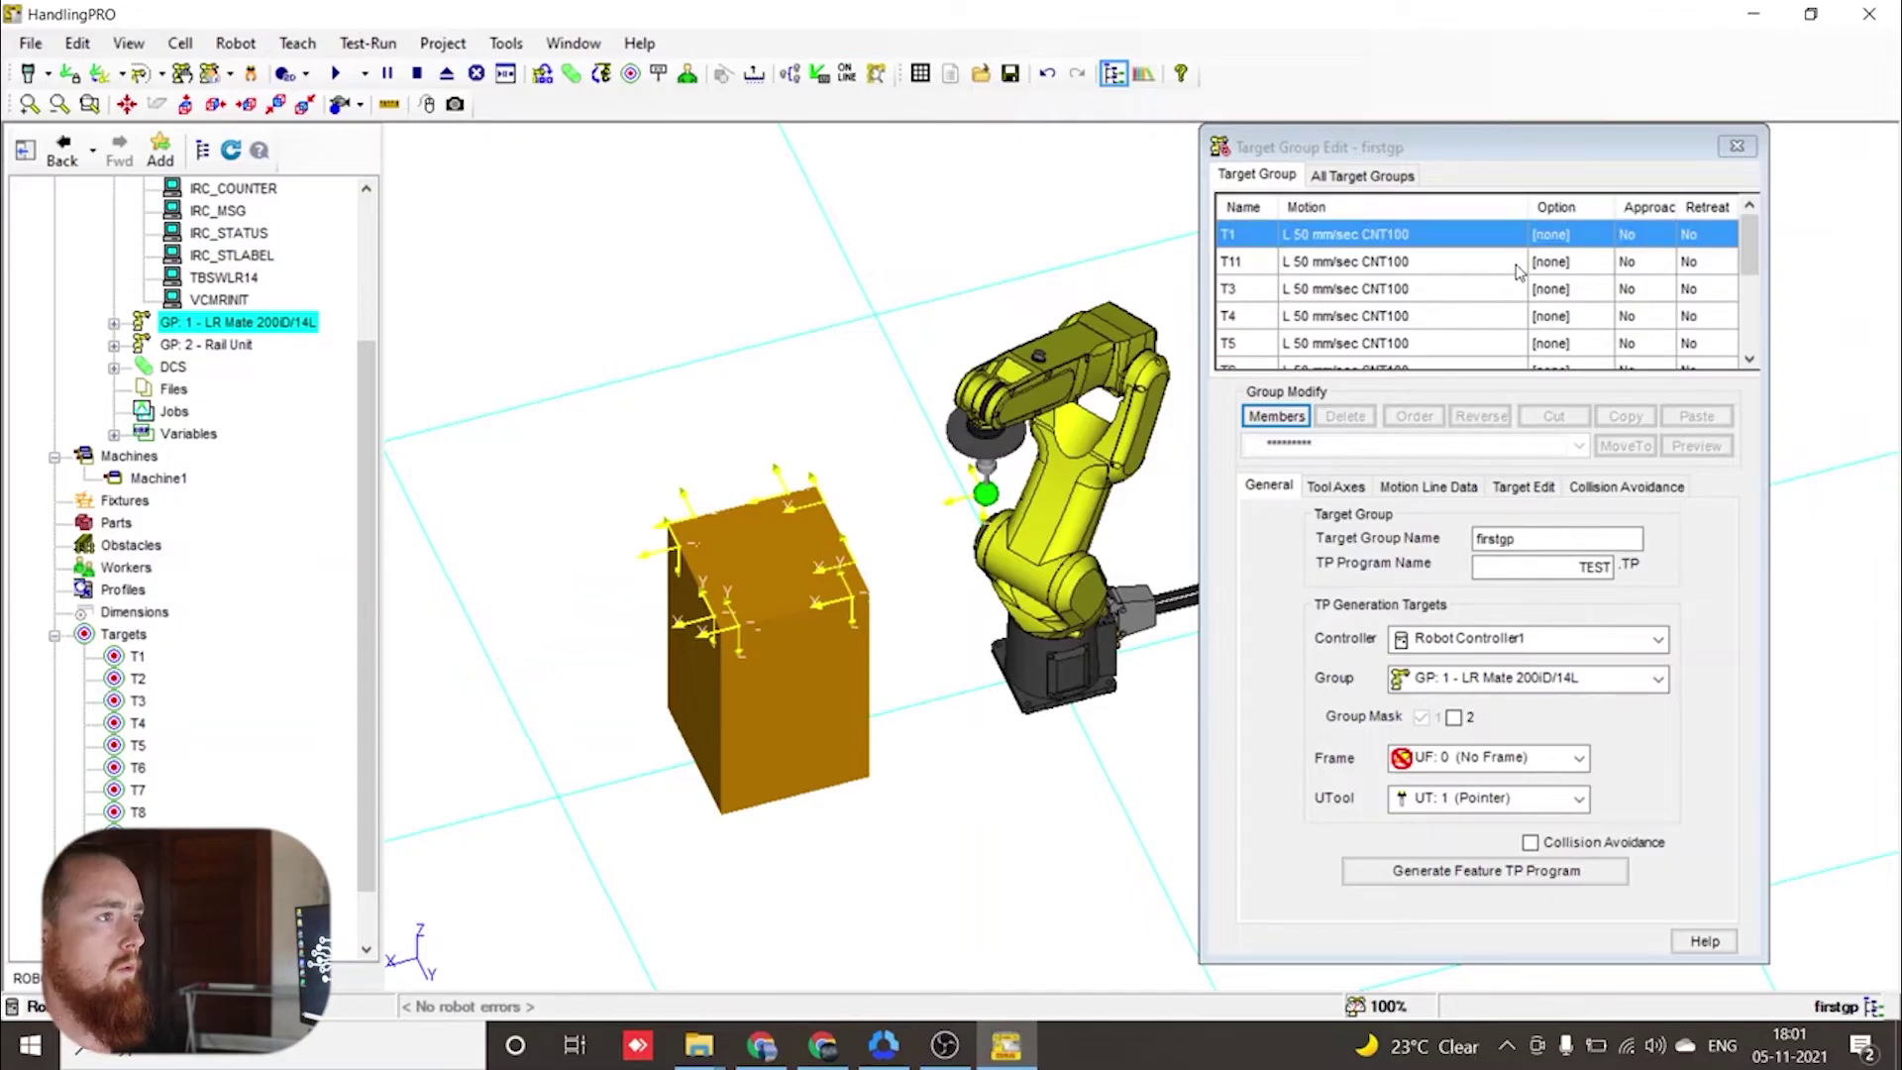
click(1407, 488)
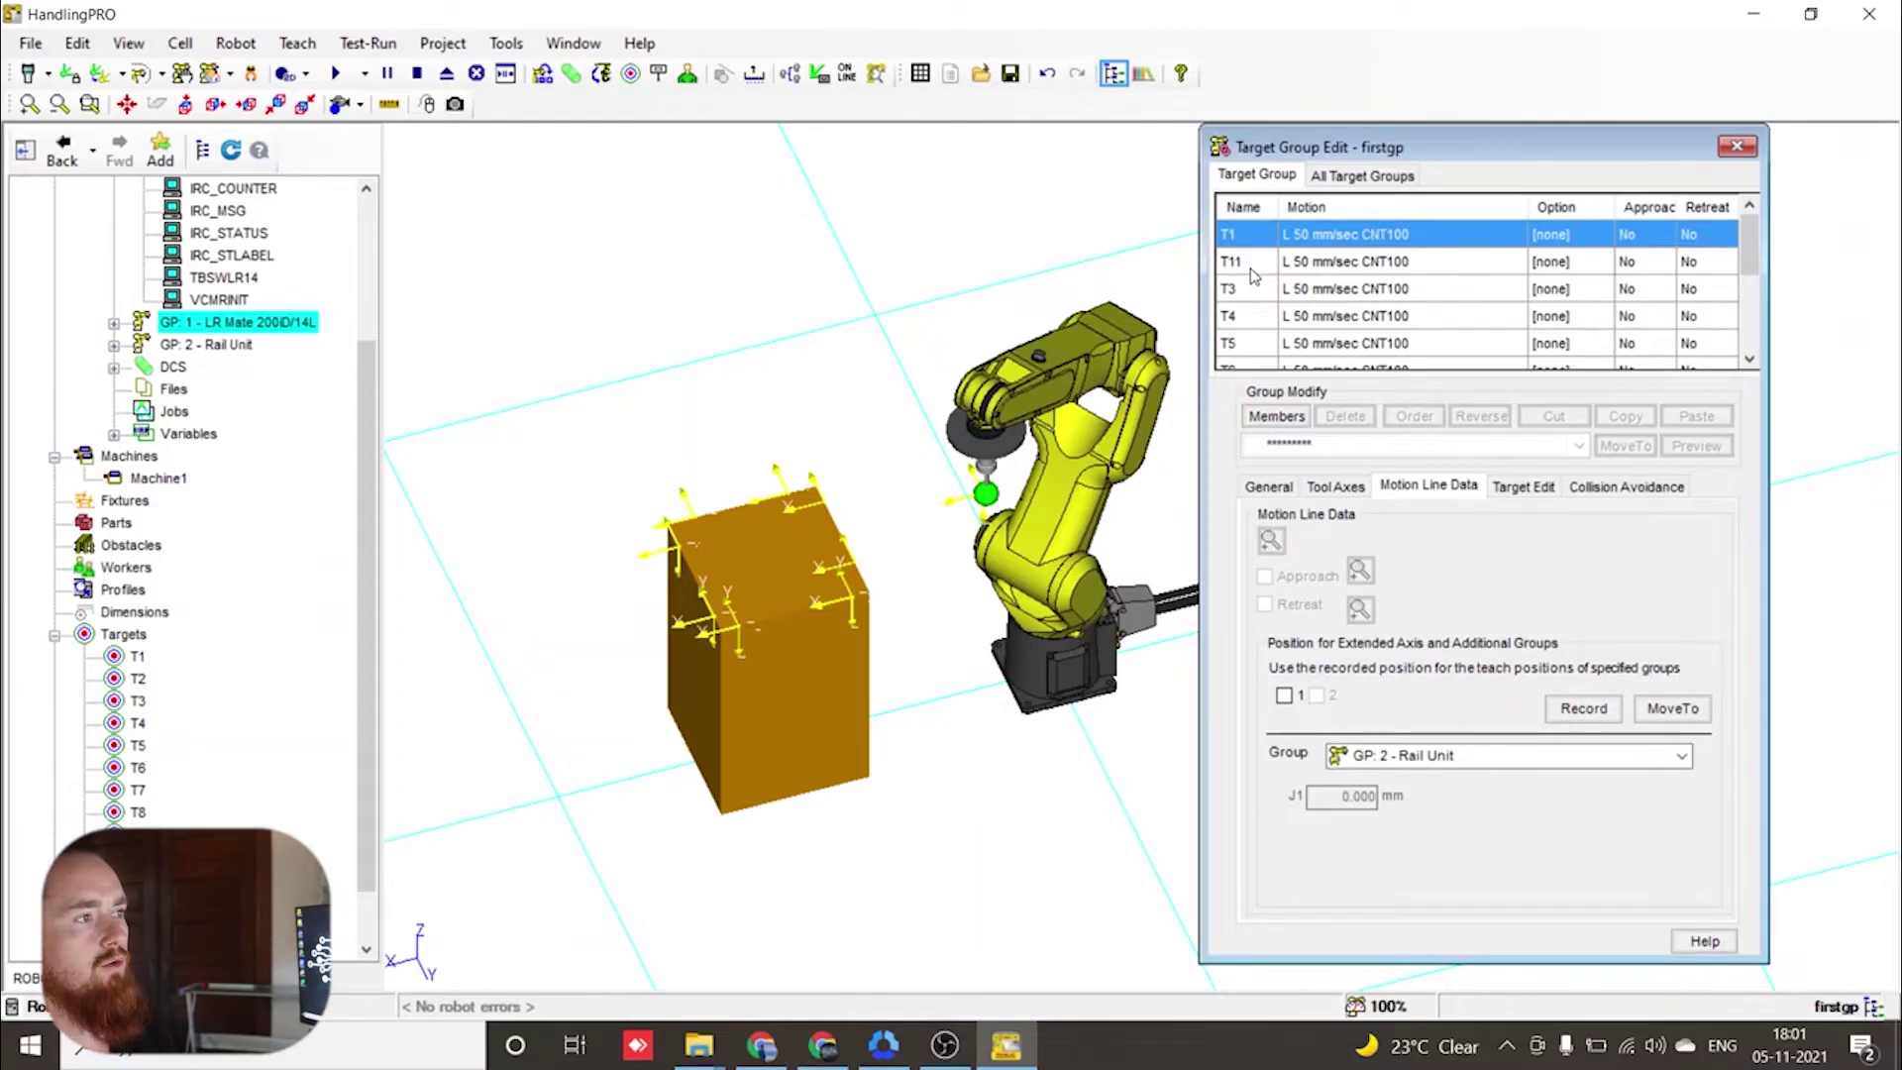
click(1245, 236)
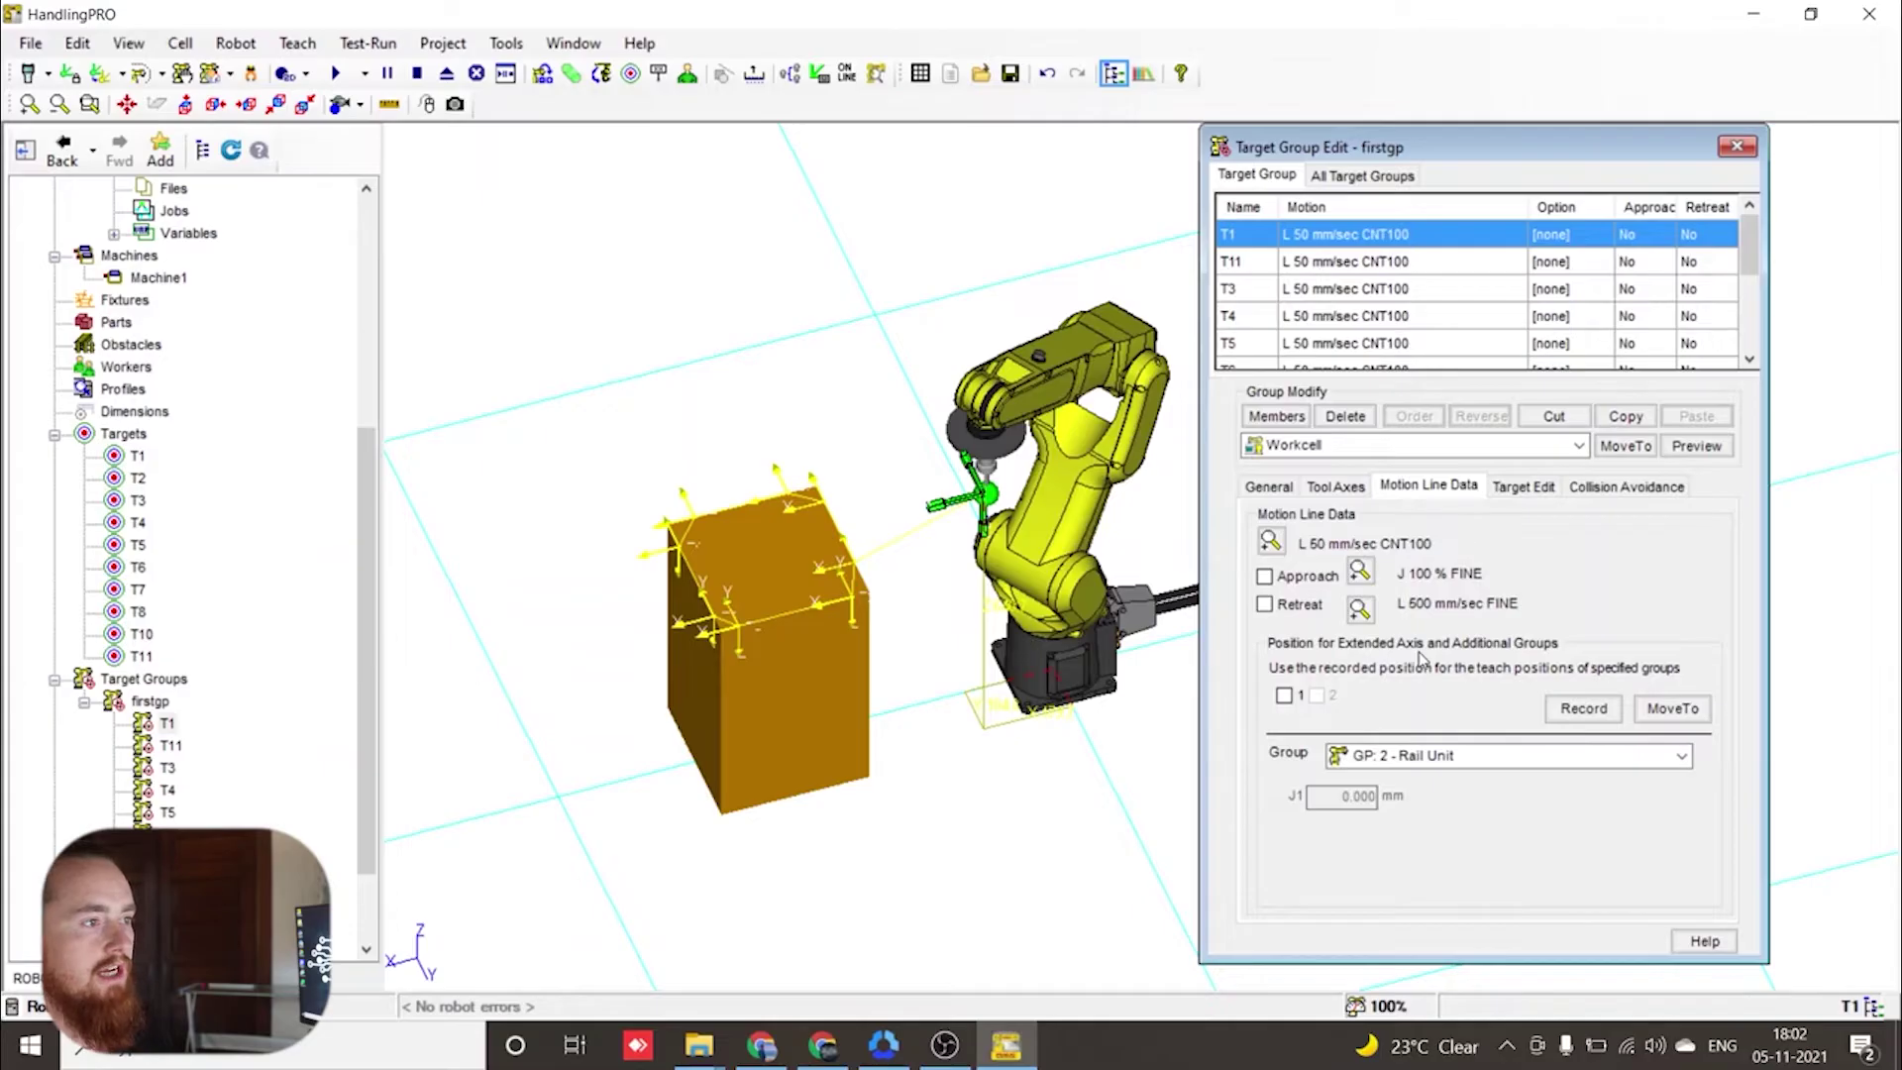
click(1271, 541)
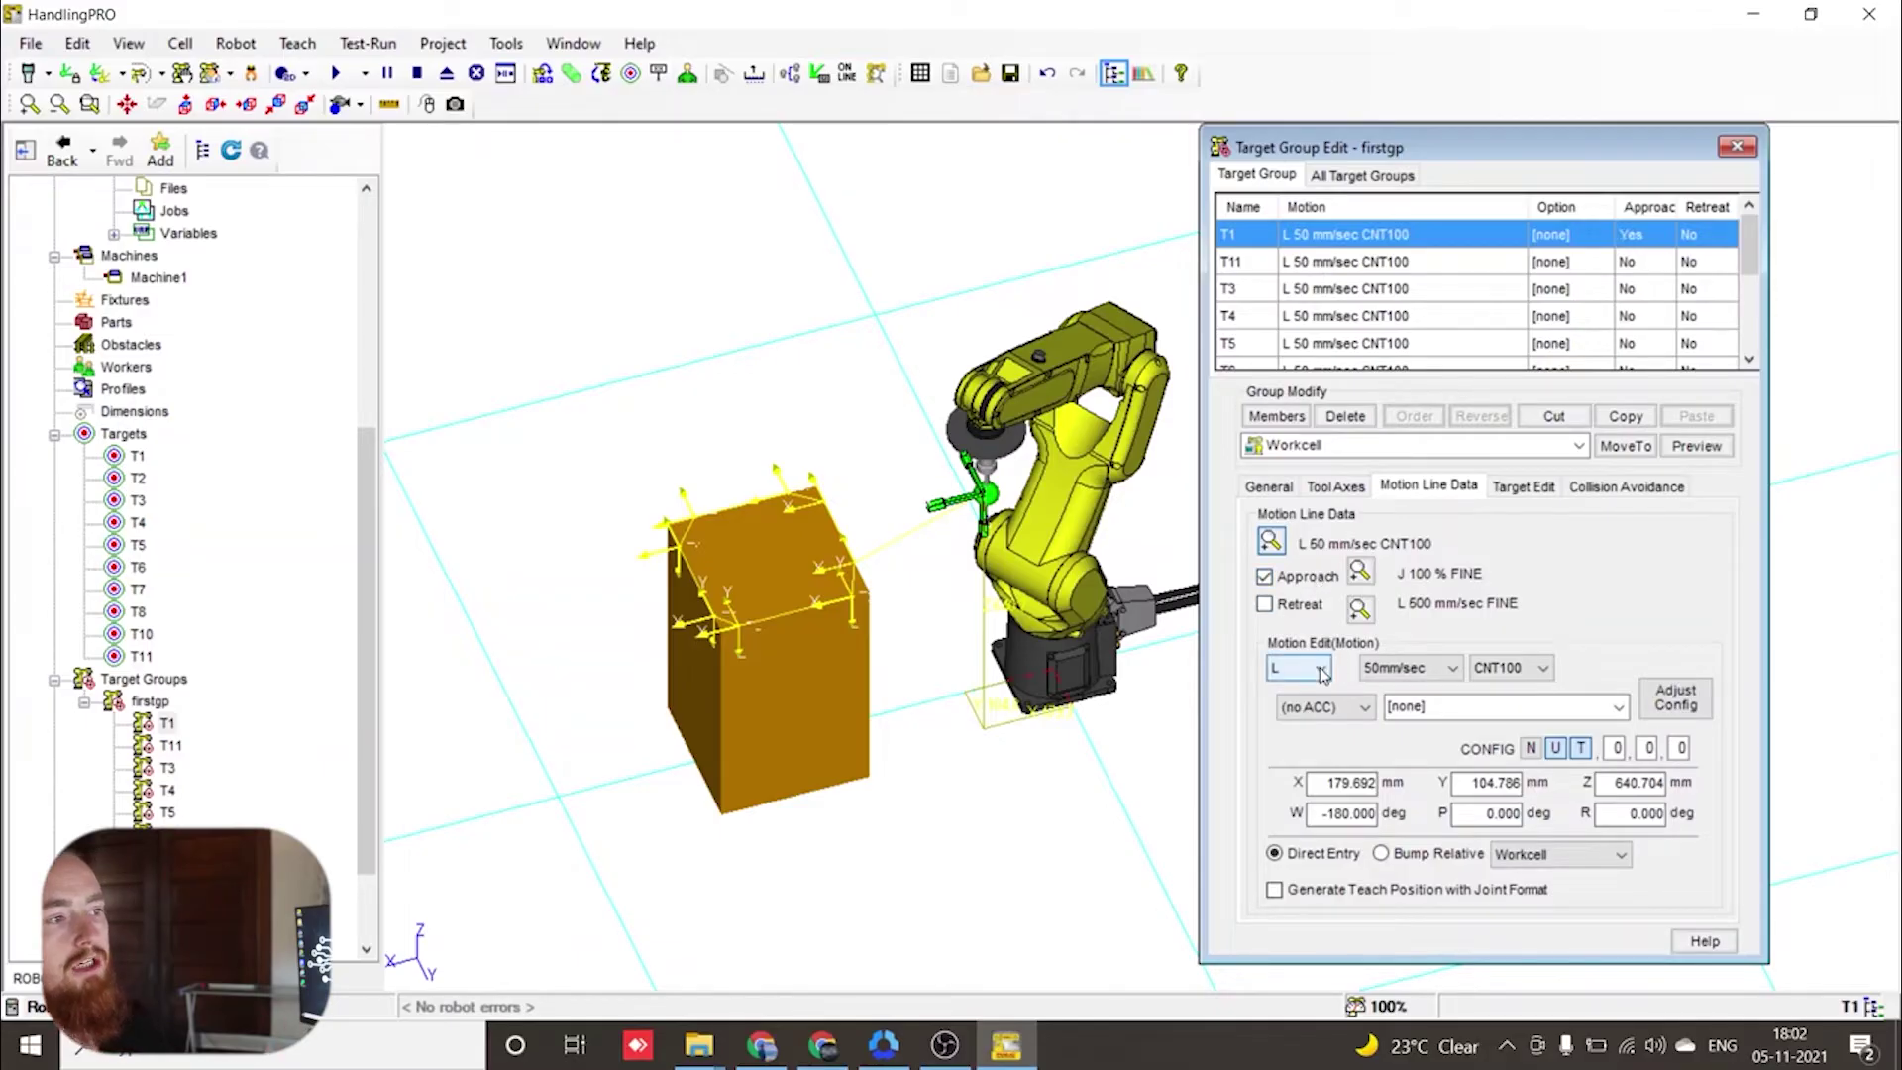
click(1449, 669)
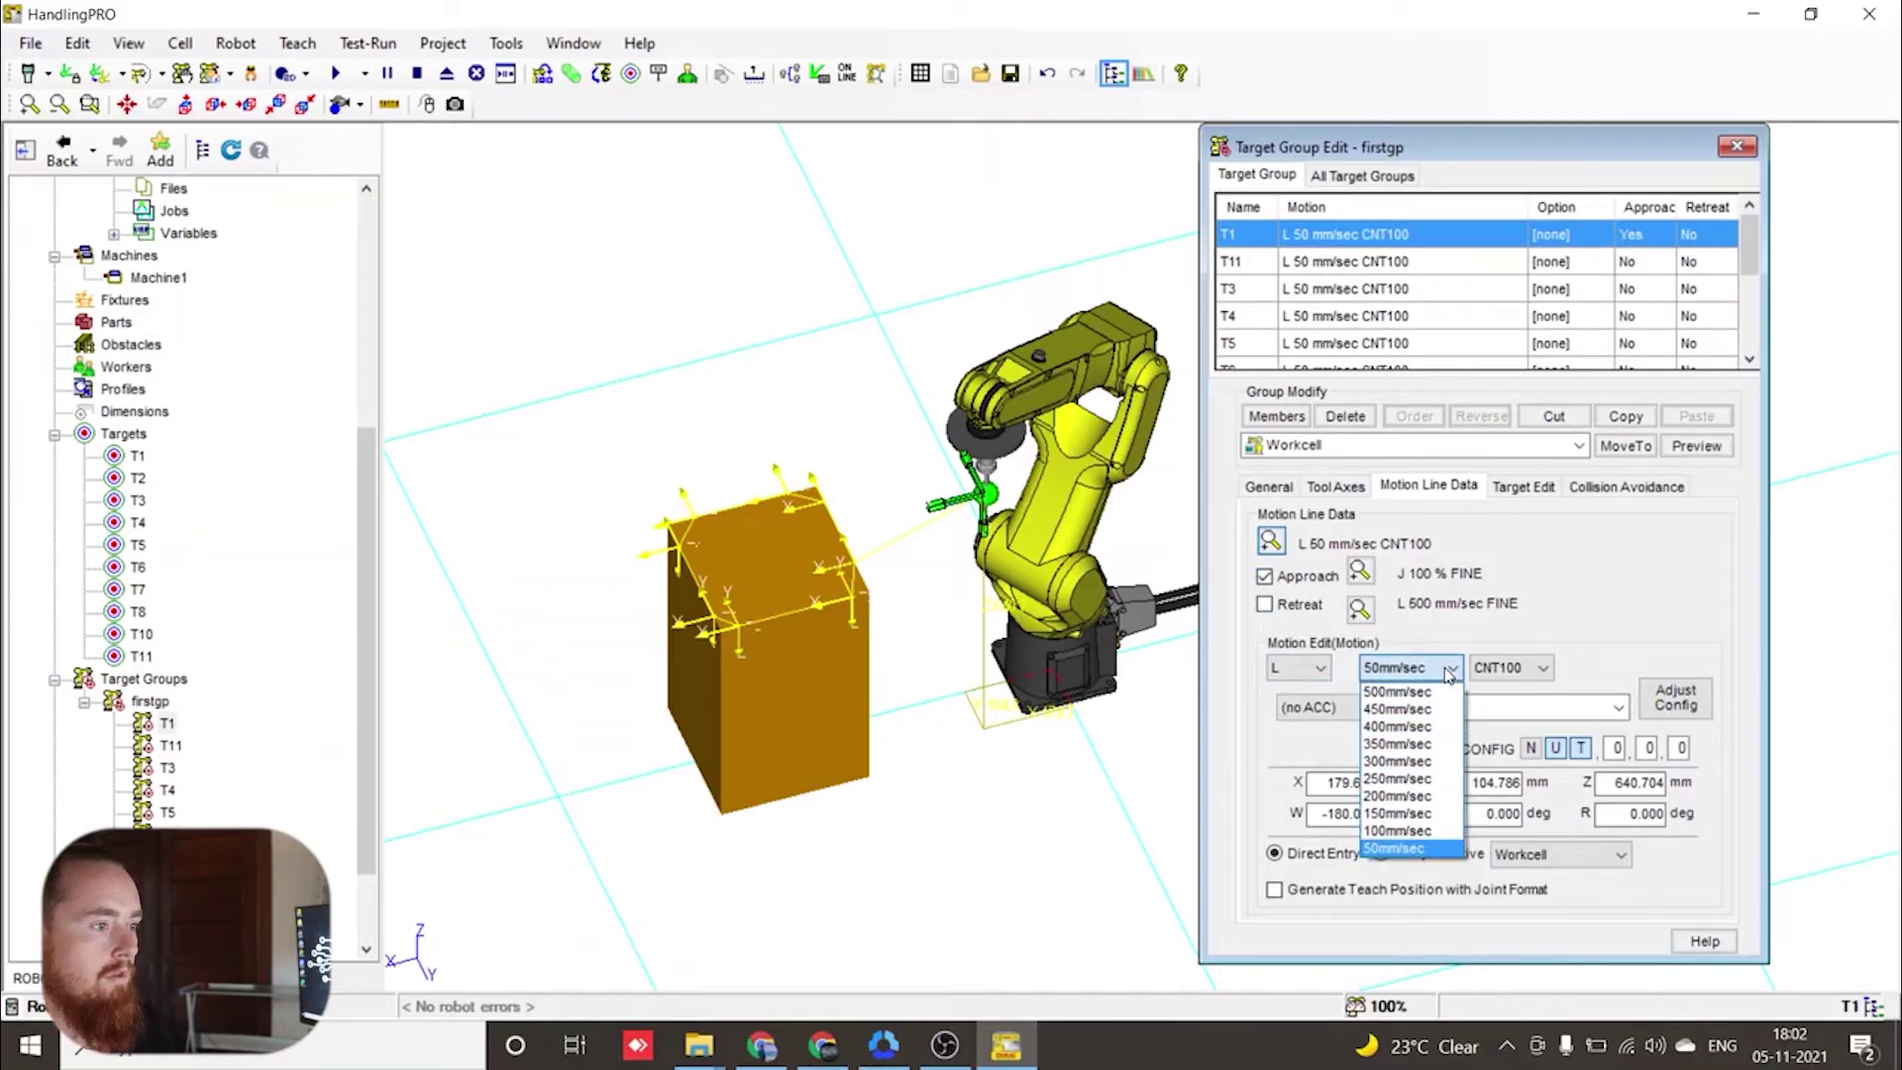
click(1428, 692)
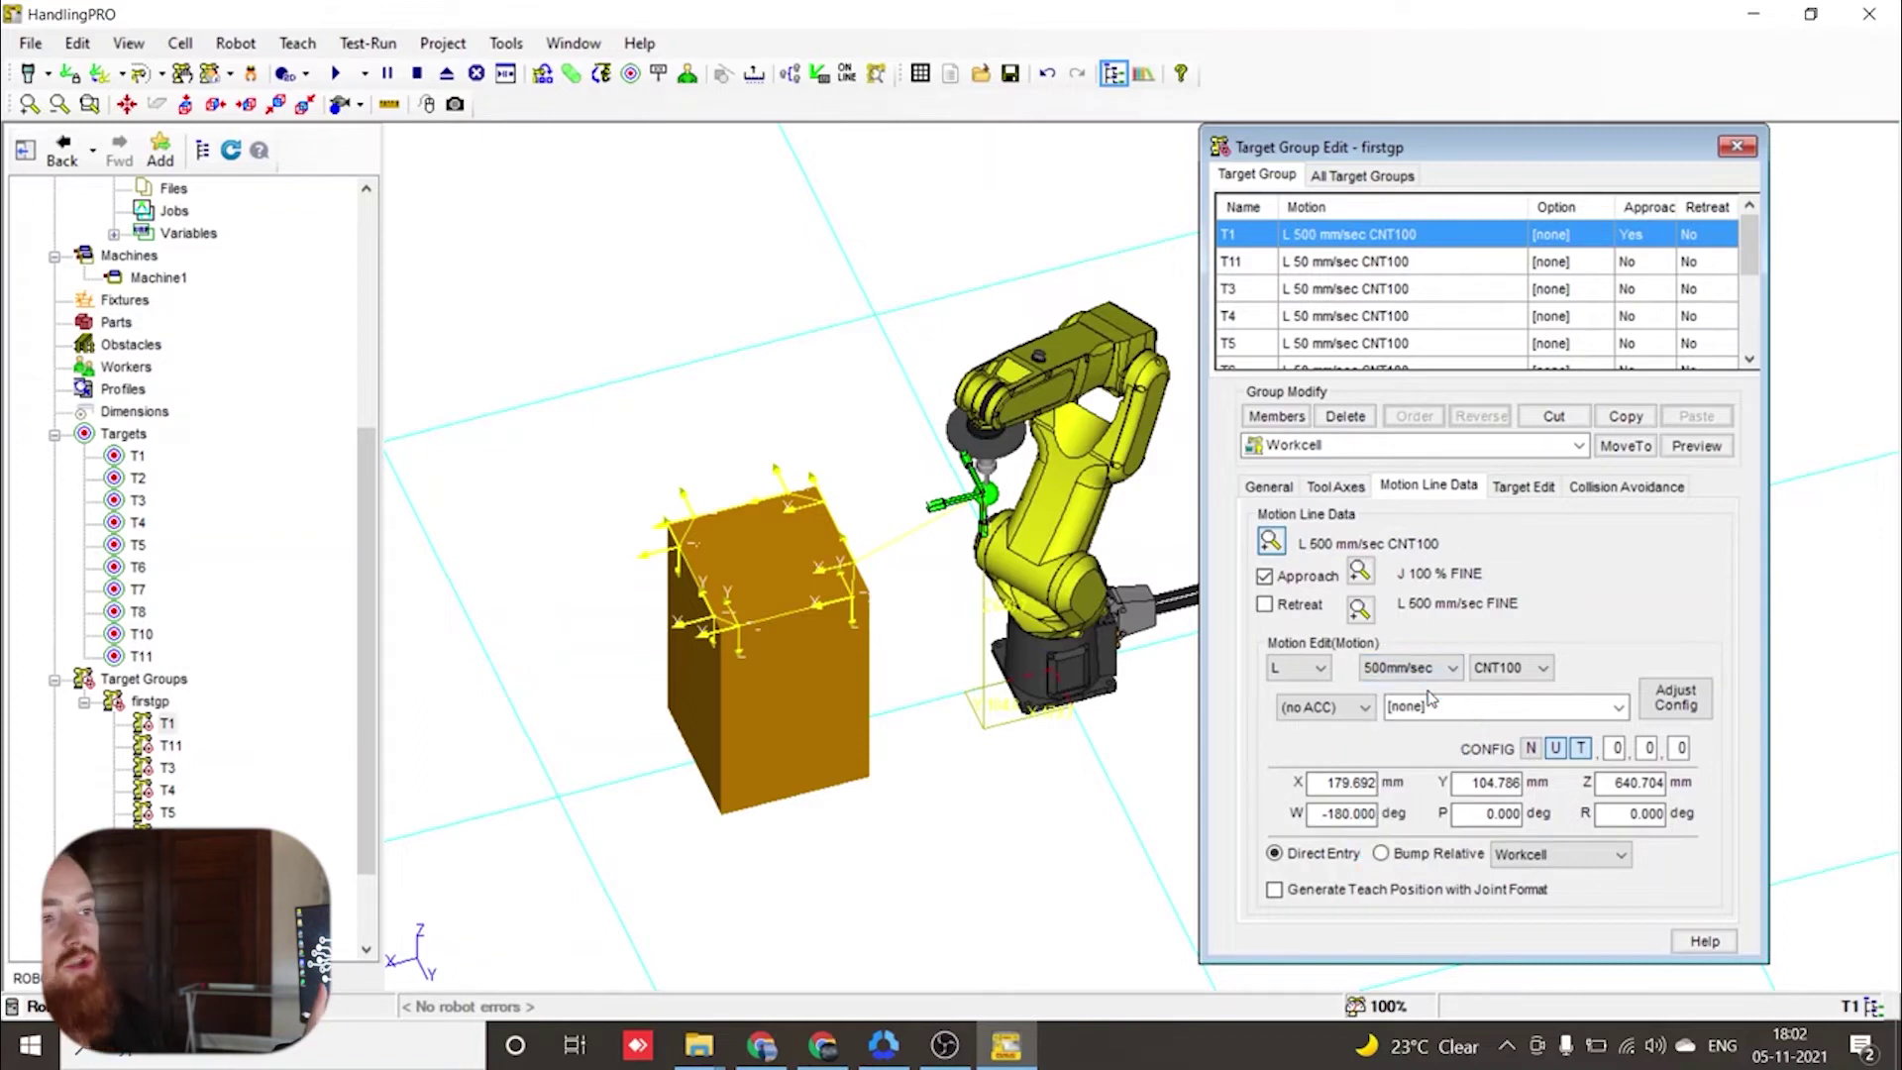
- Set target T1's motion termination to FINE and its acceleration to ACC50
click(1542, 669)
click(1506, 814)
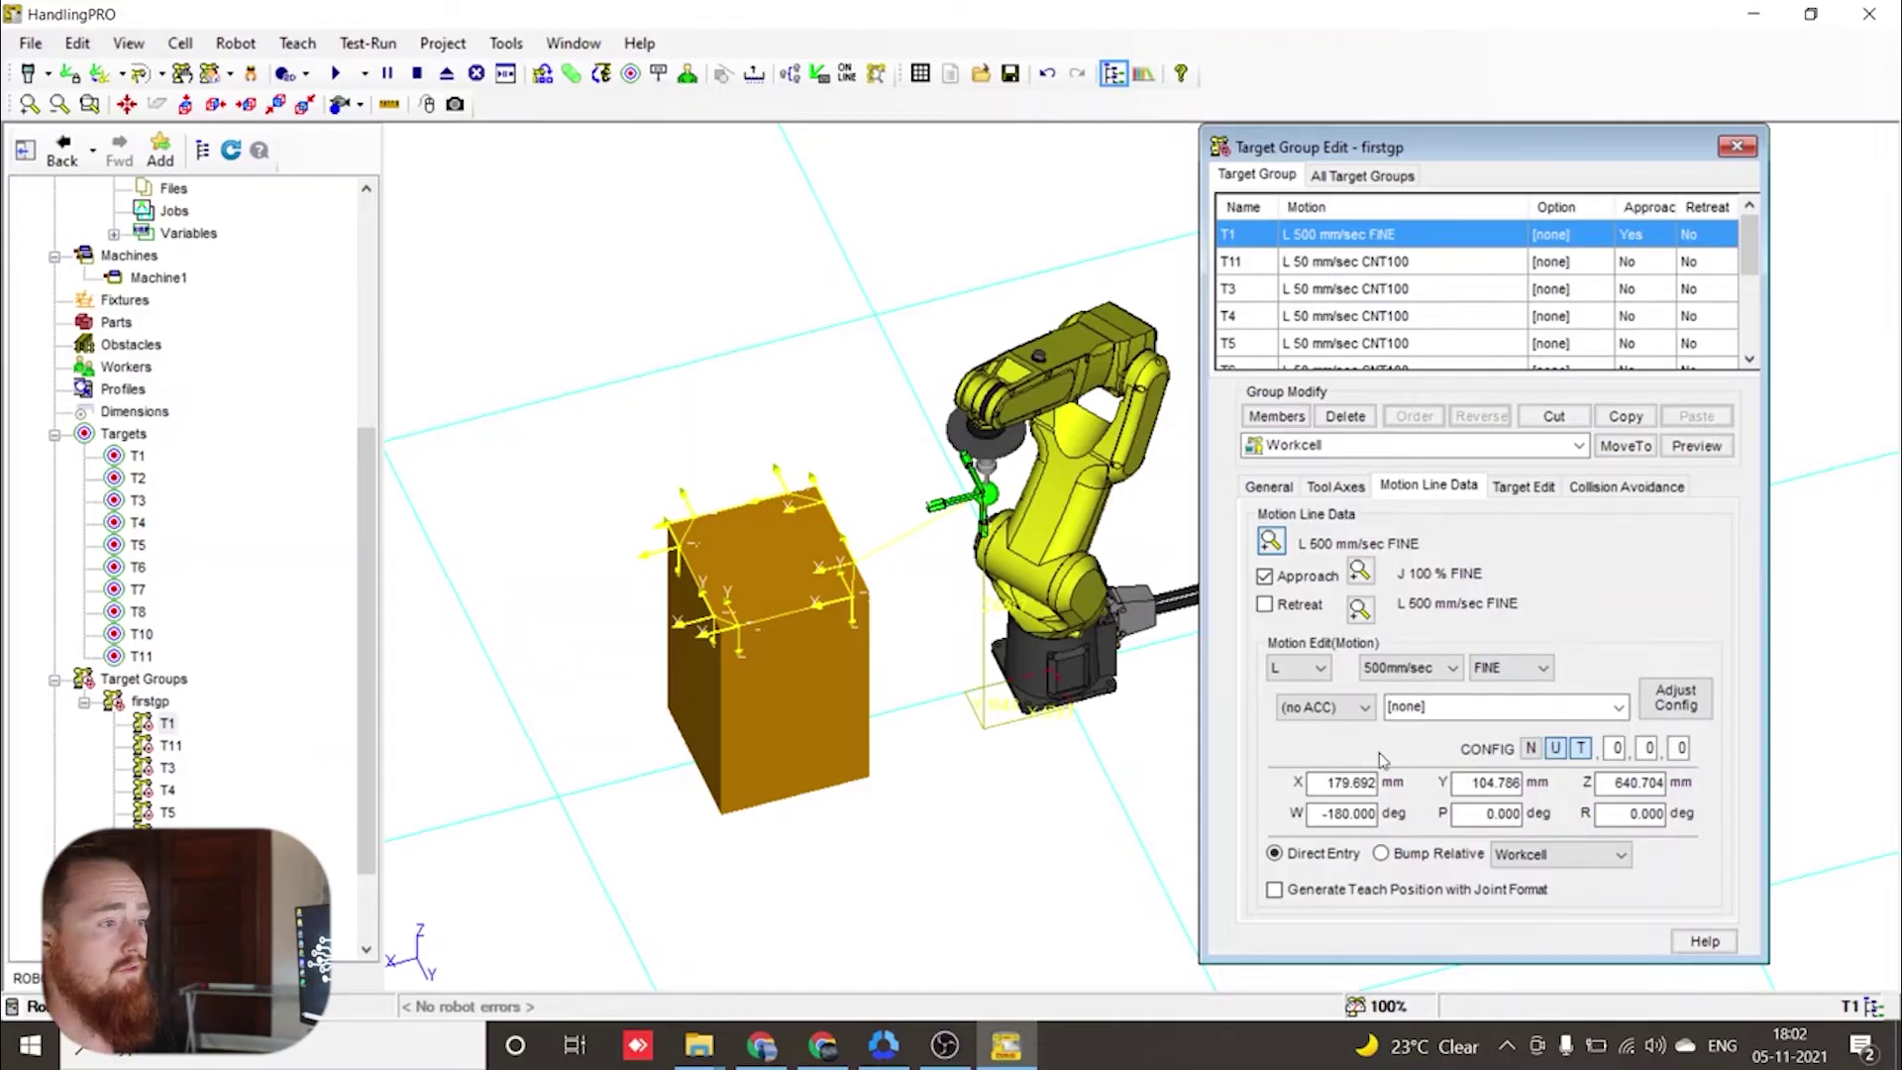
click(1349, 708)
click(1322, 807)
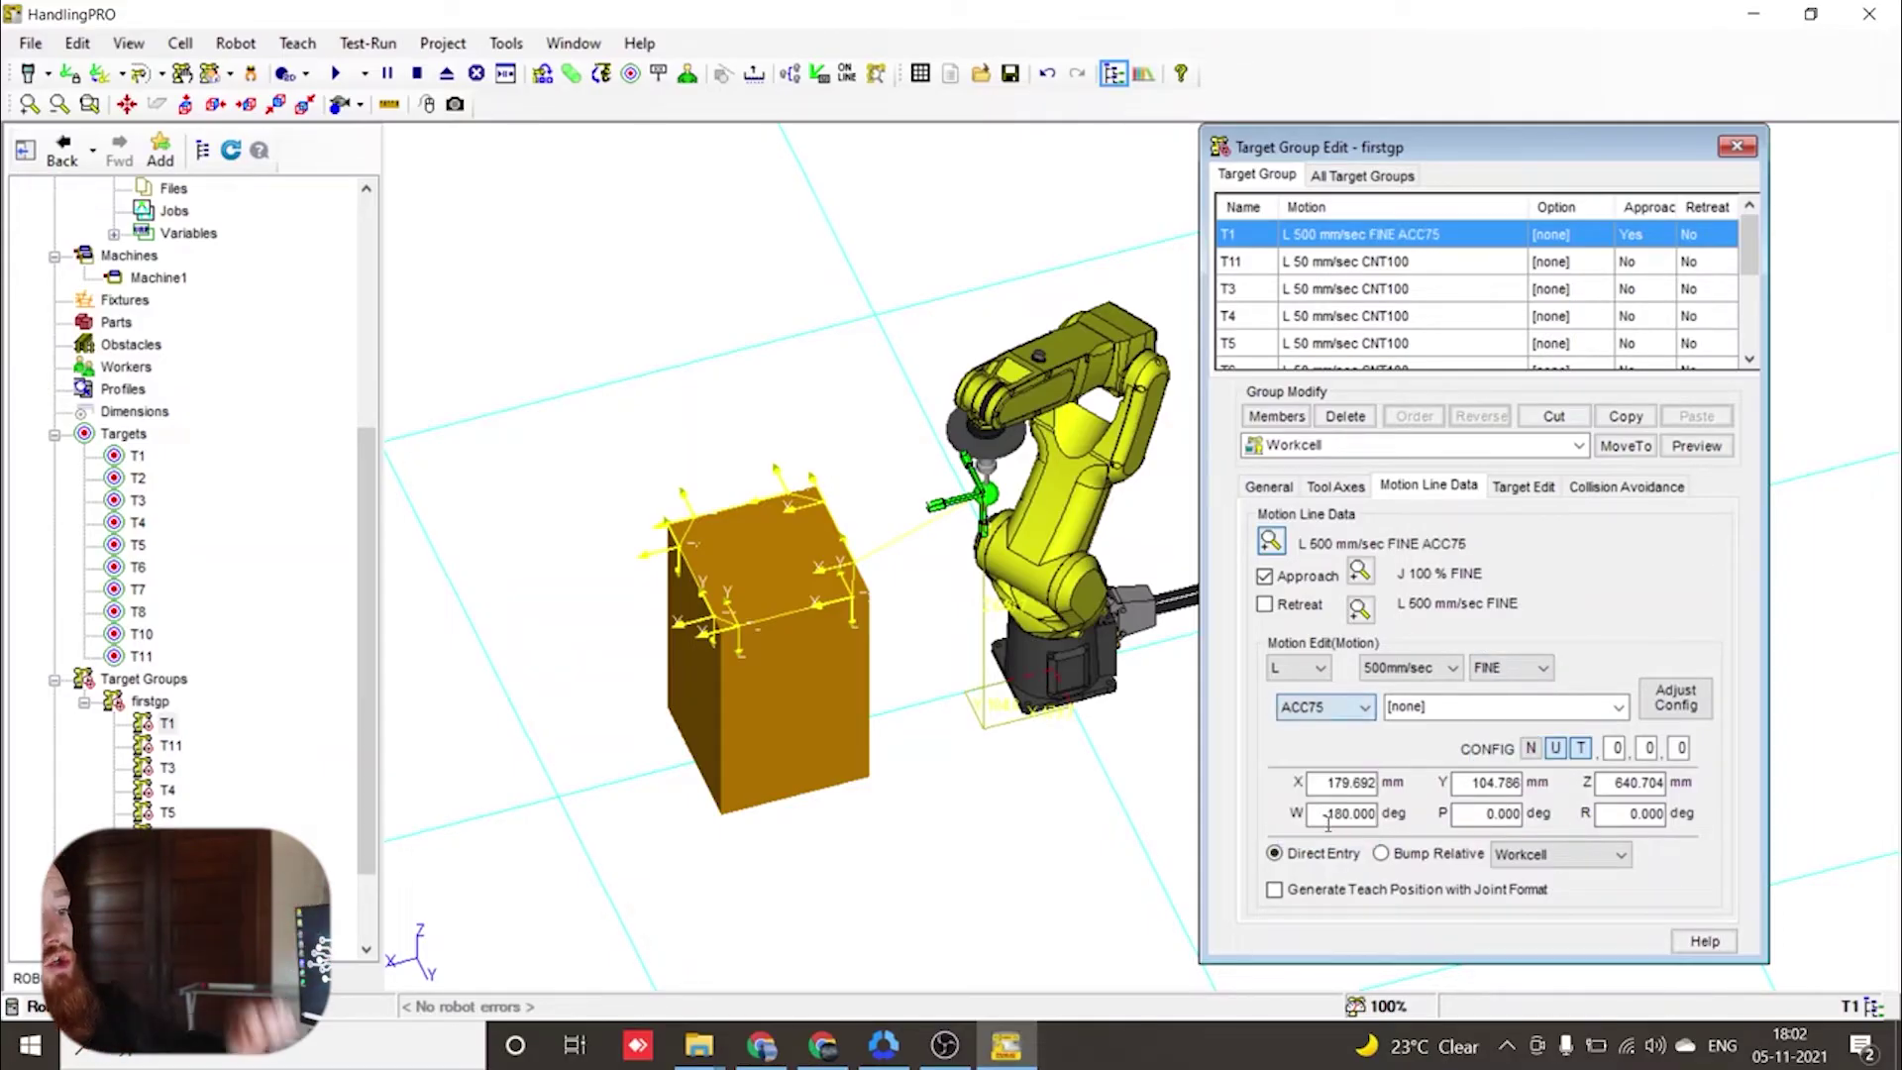
click(1349, 707)
click(1322, 830)
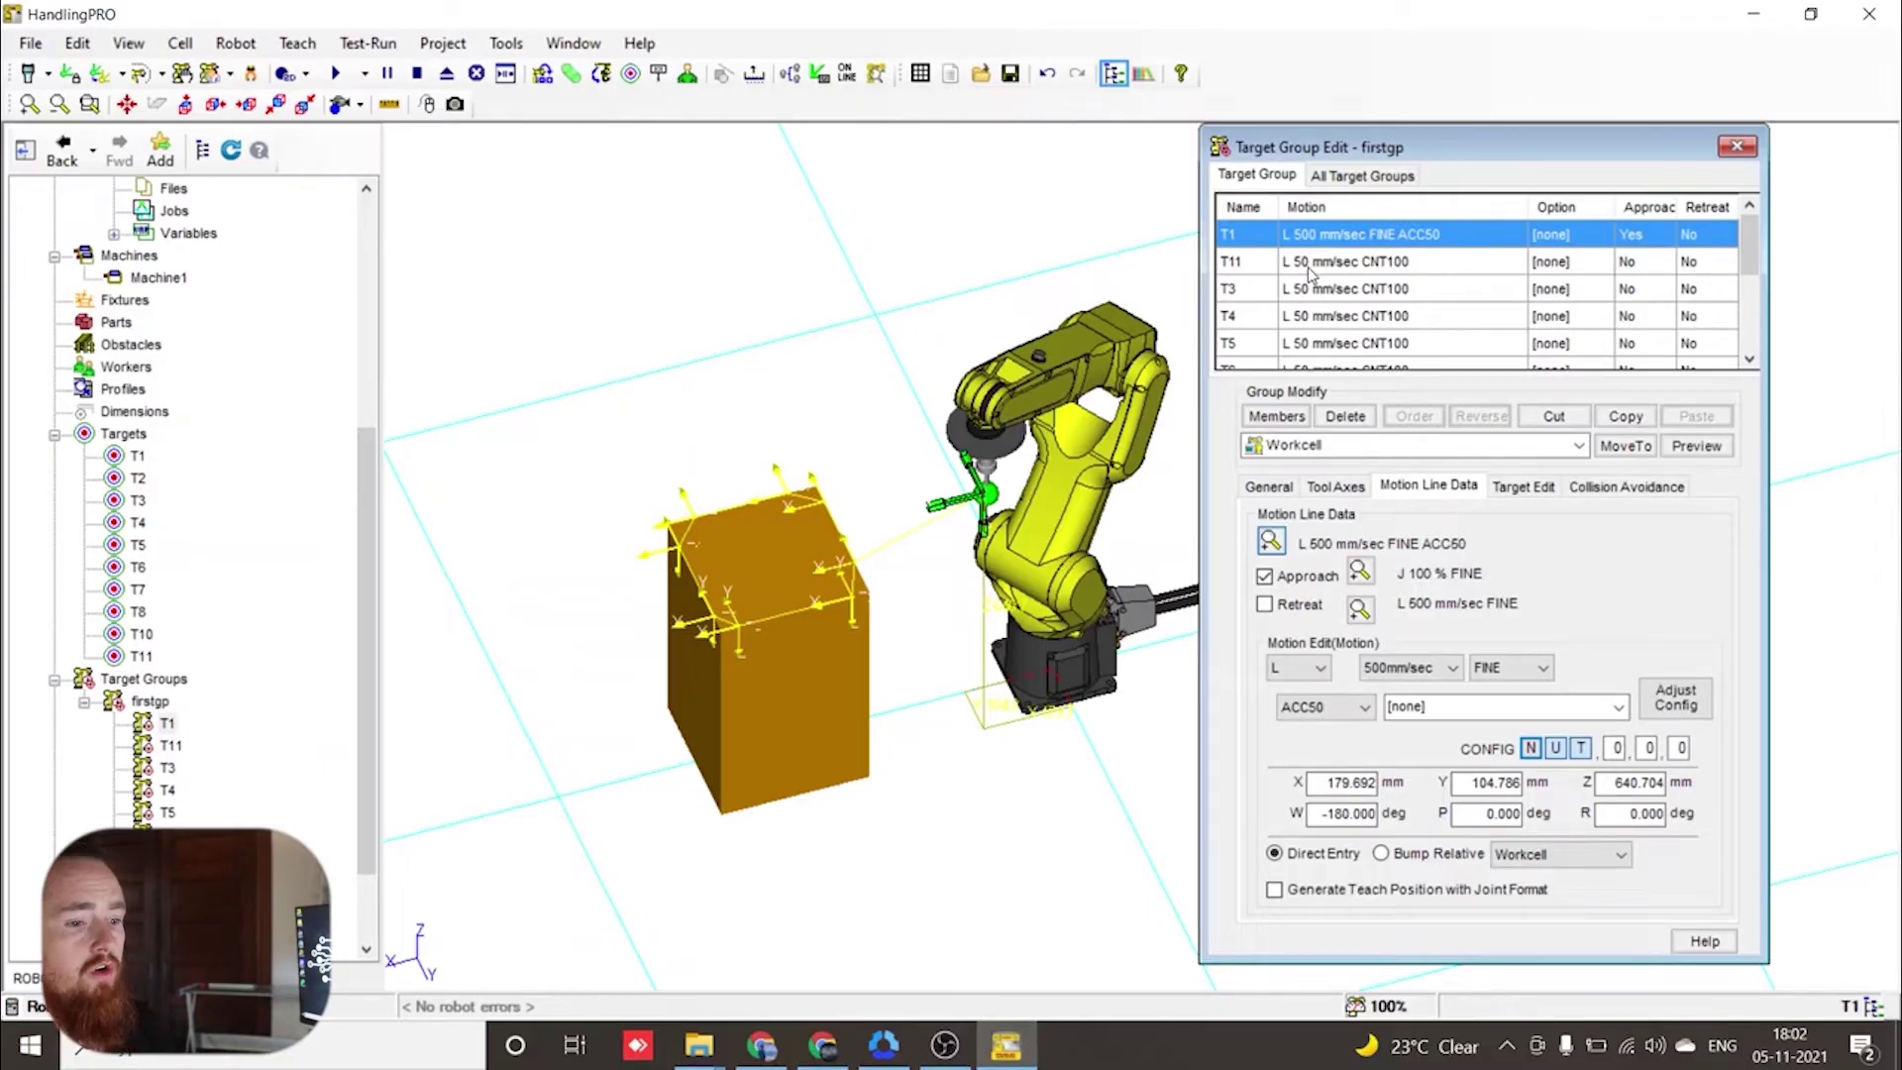
- Switch all of the group's targets between T1 and T2 to joint motion at 100% speed
click(1241, 263)
scroll(1241, 288, down, 3)
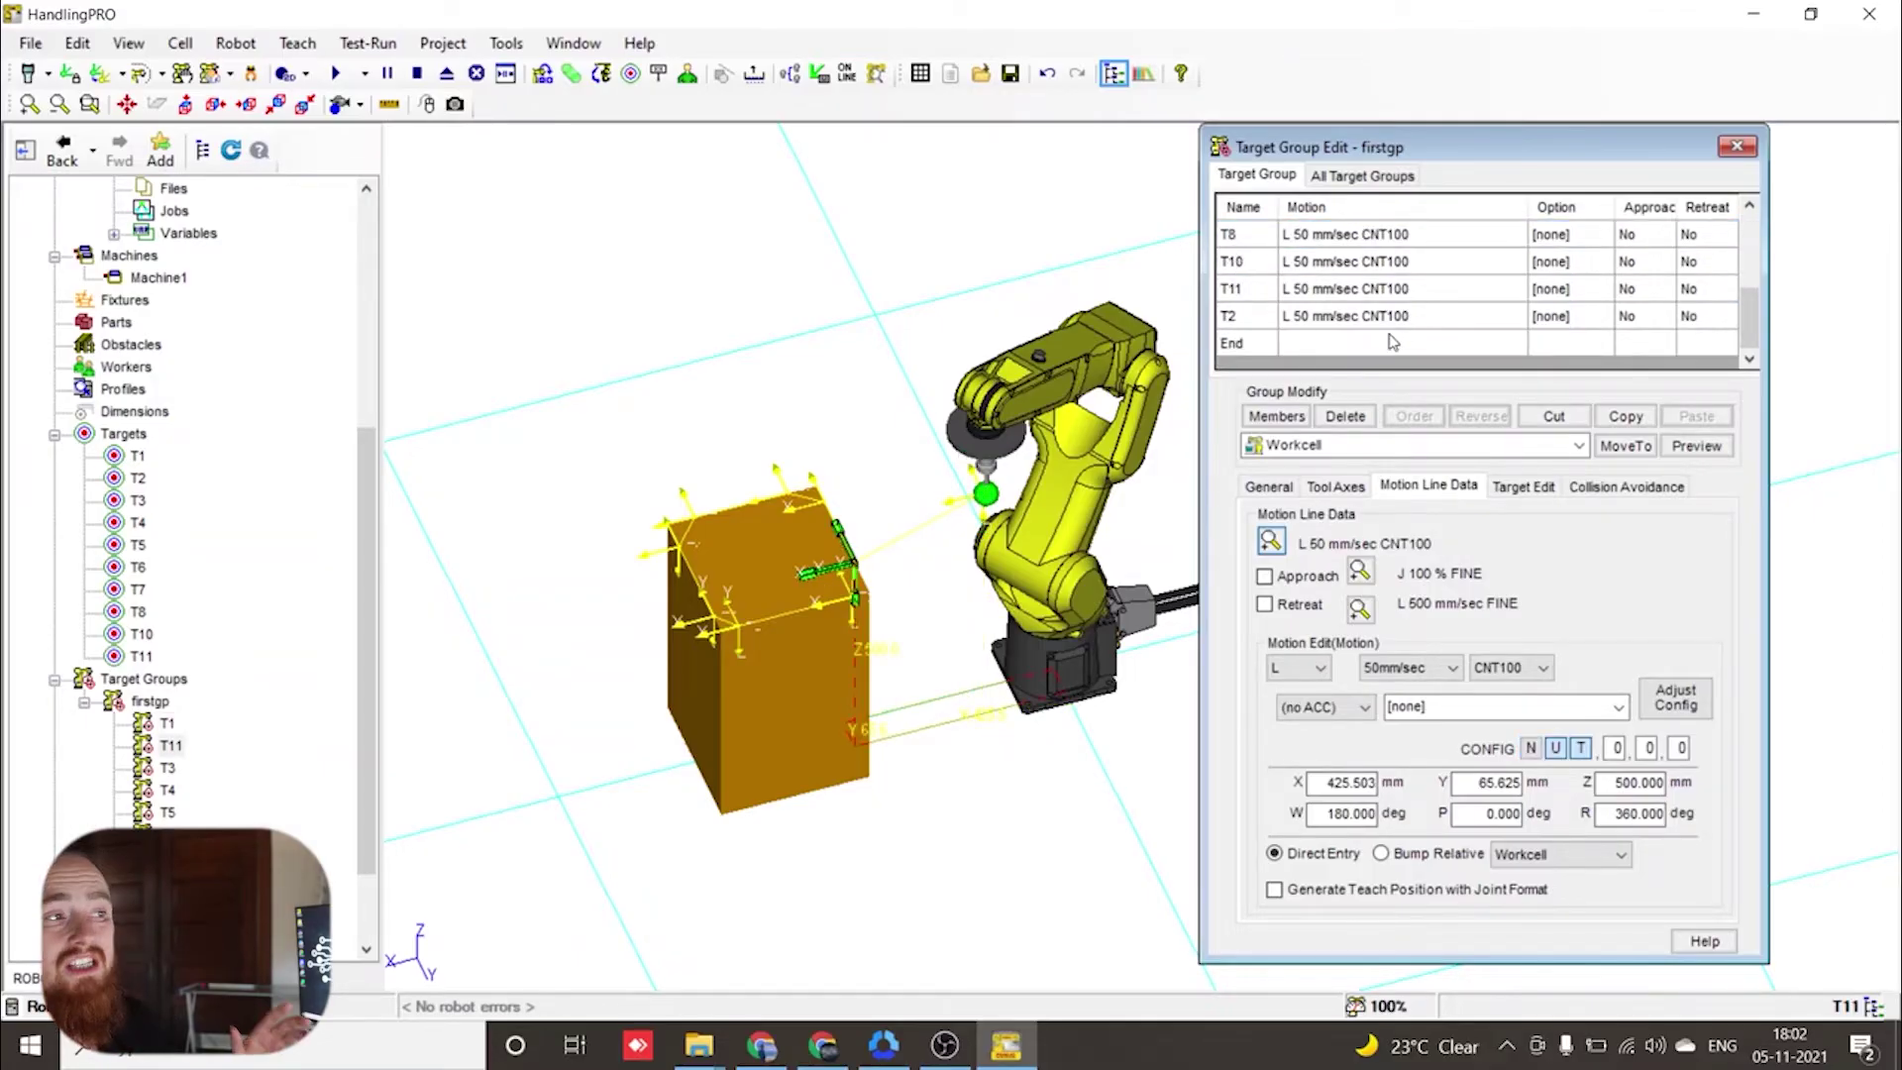
scroll(1298, 295, up, 3)
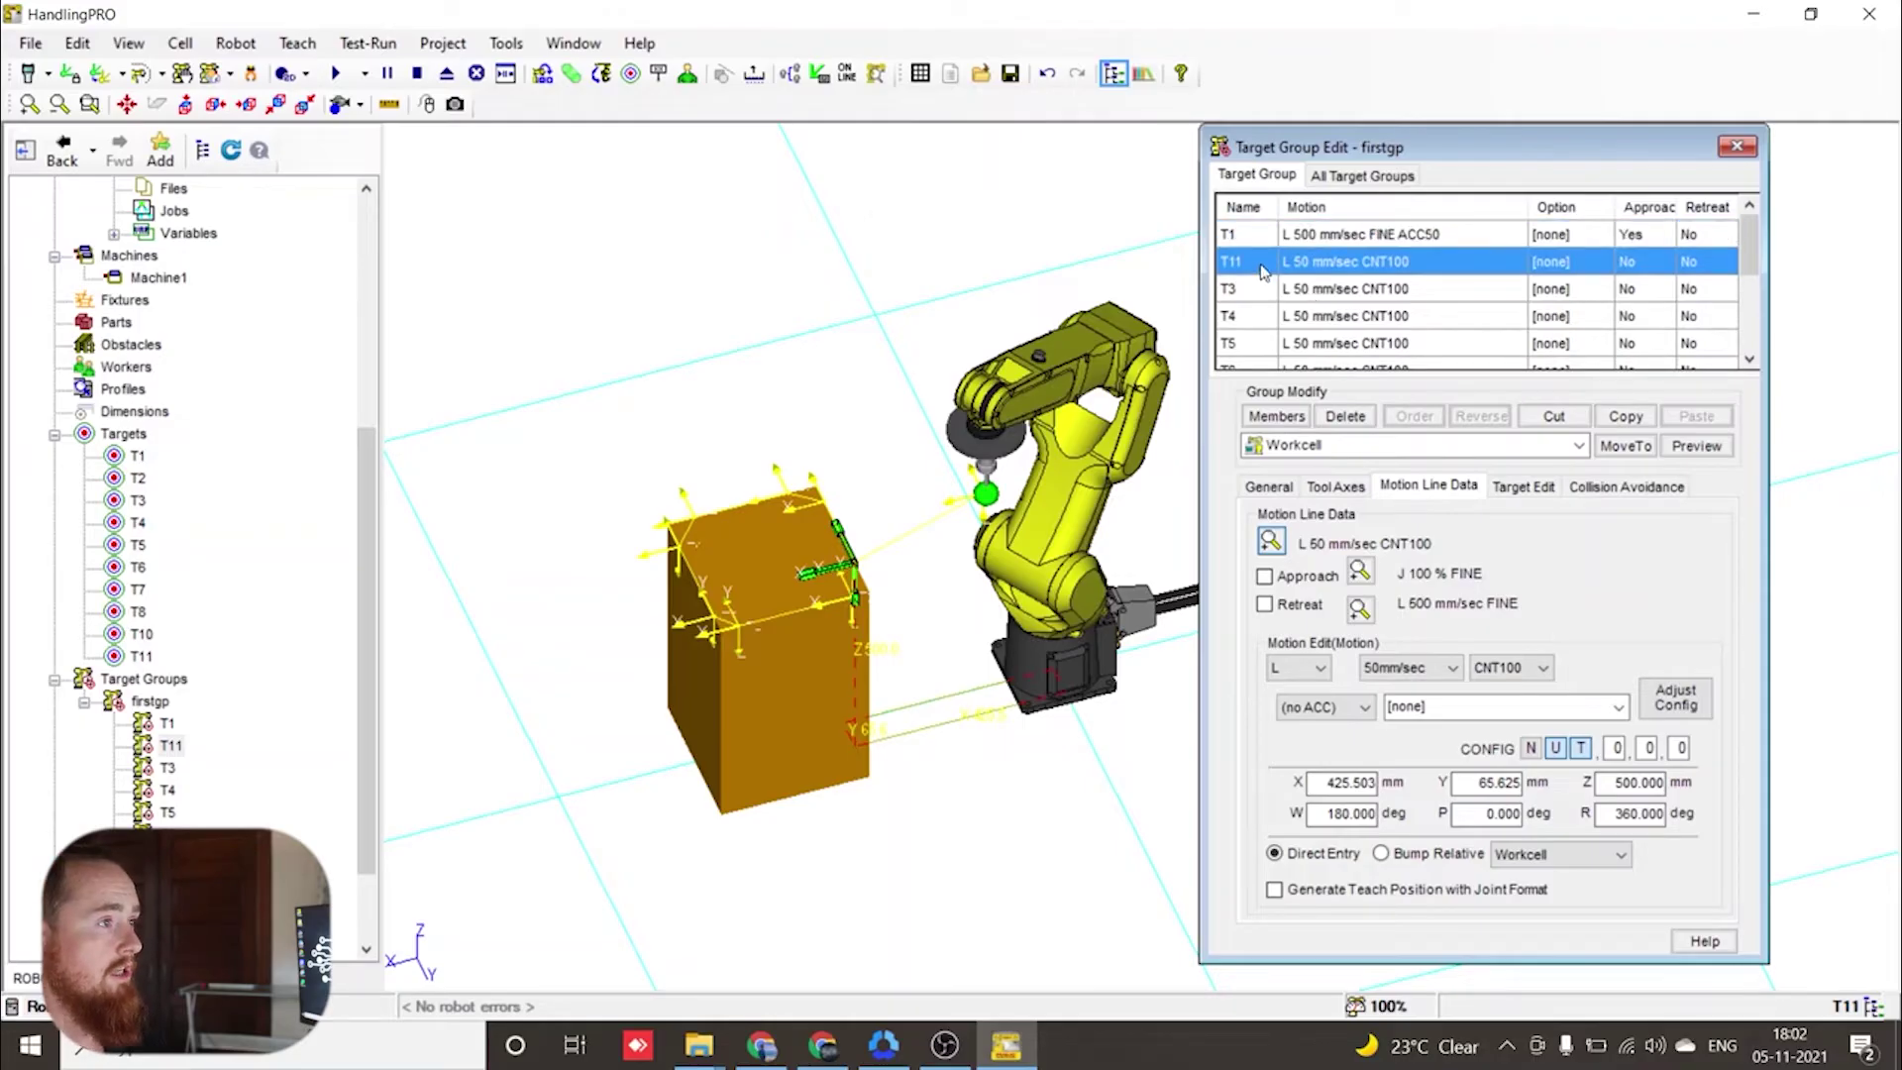
scroll(1263, 273, down, 3)
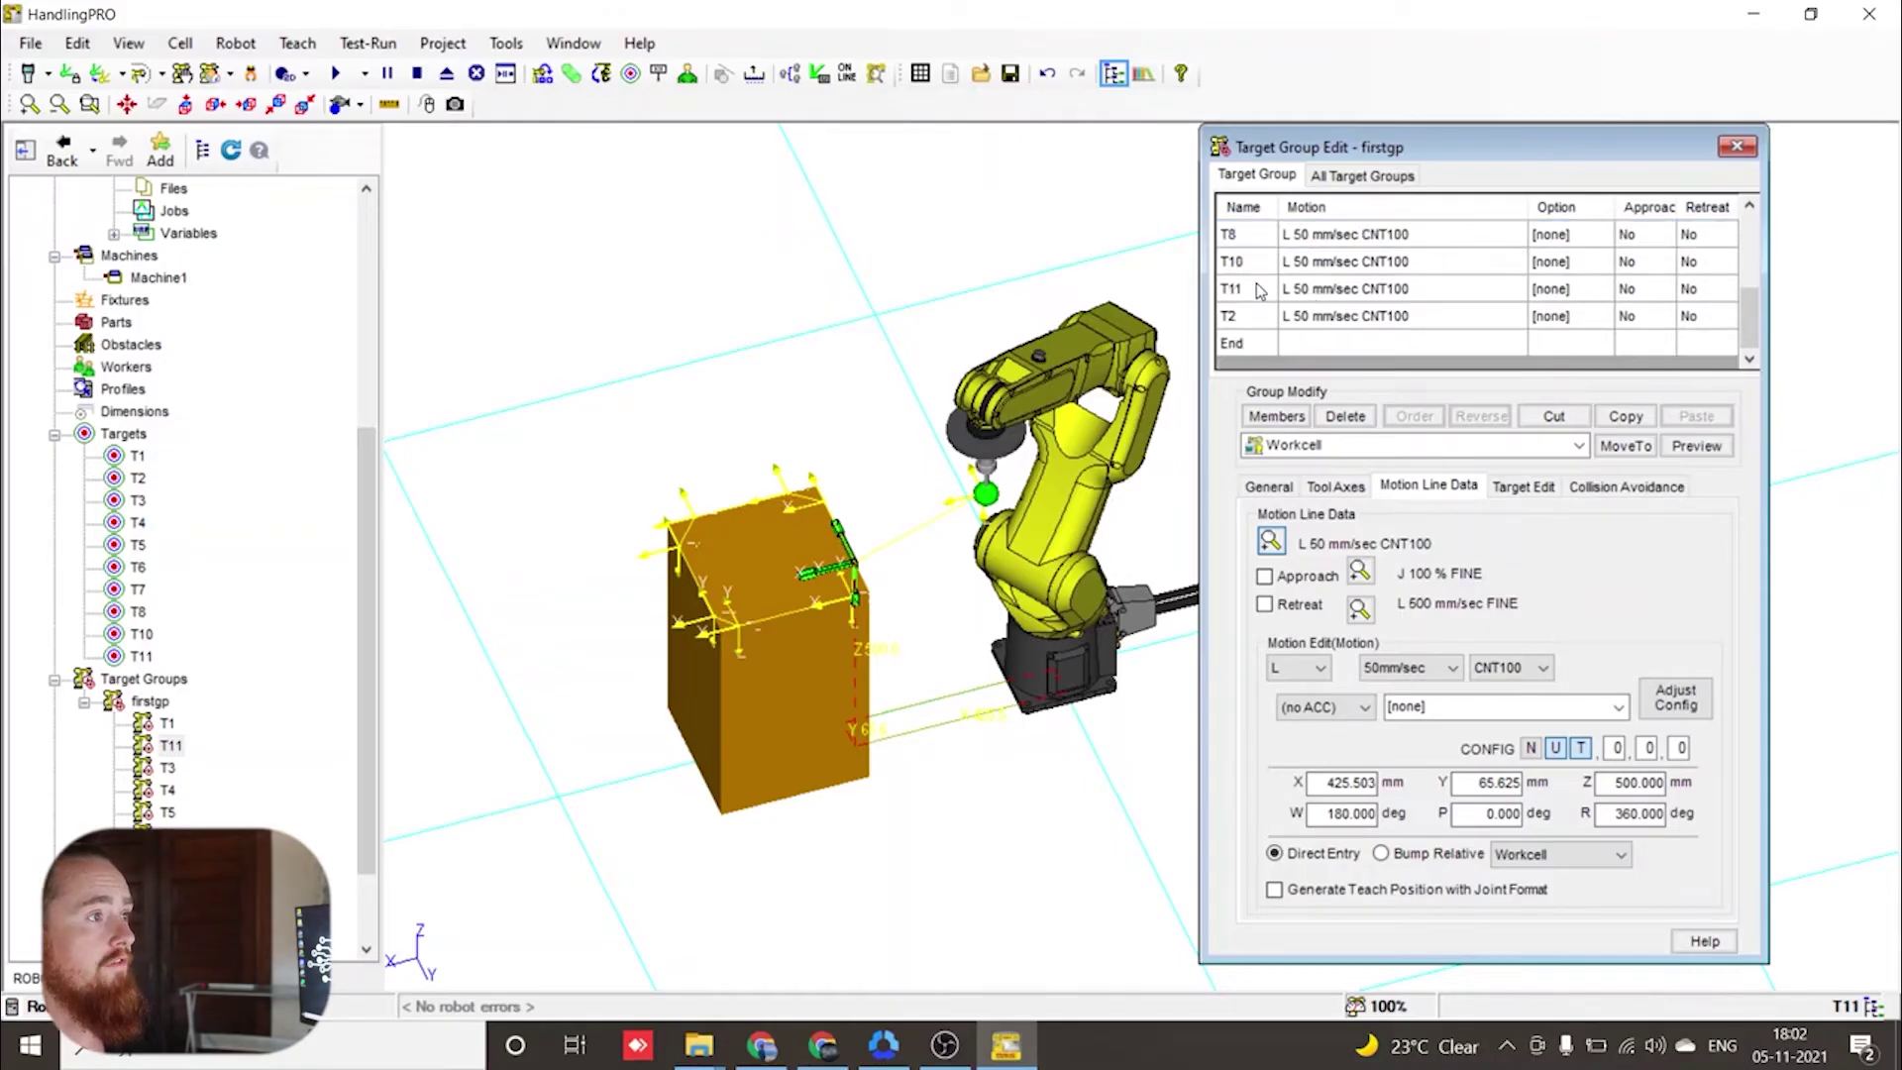
click(1260, 290)
scroll(1260, 291, up, 3)
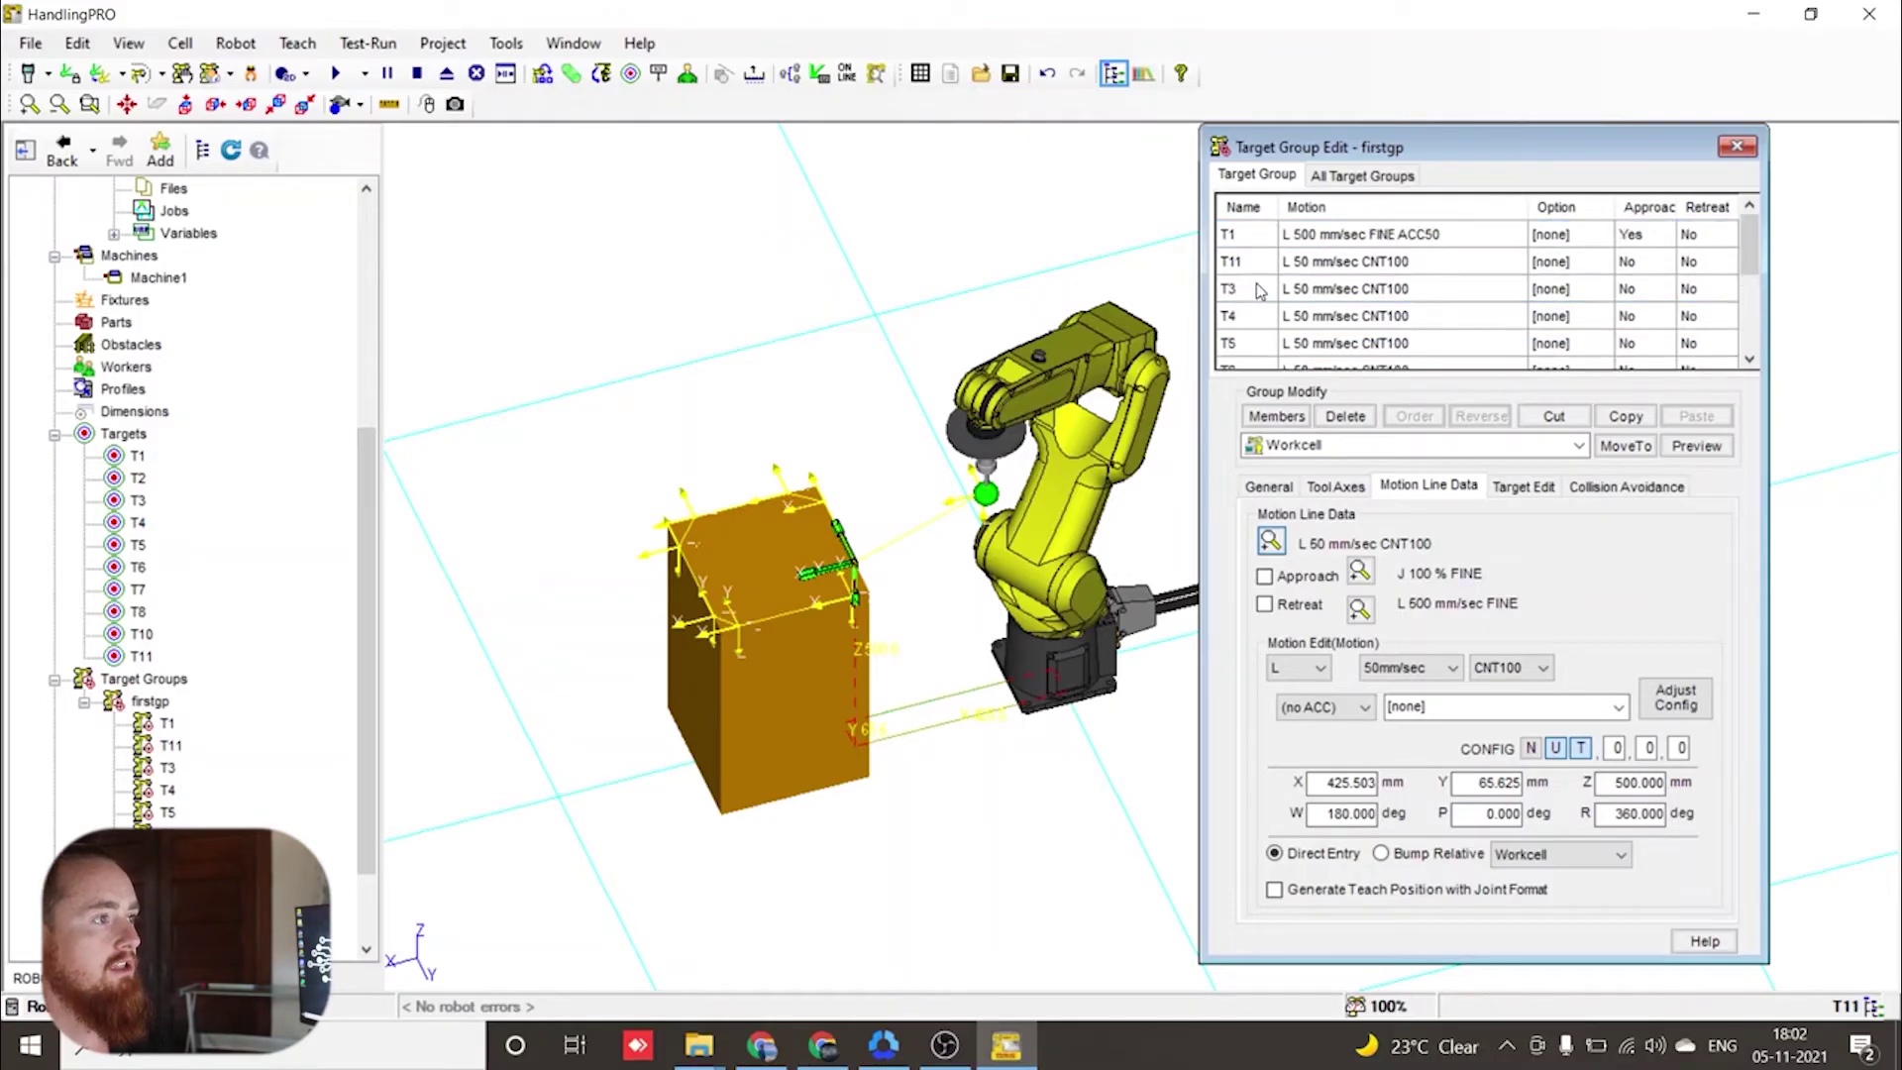
shift+click(1254, 268)
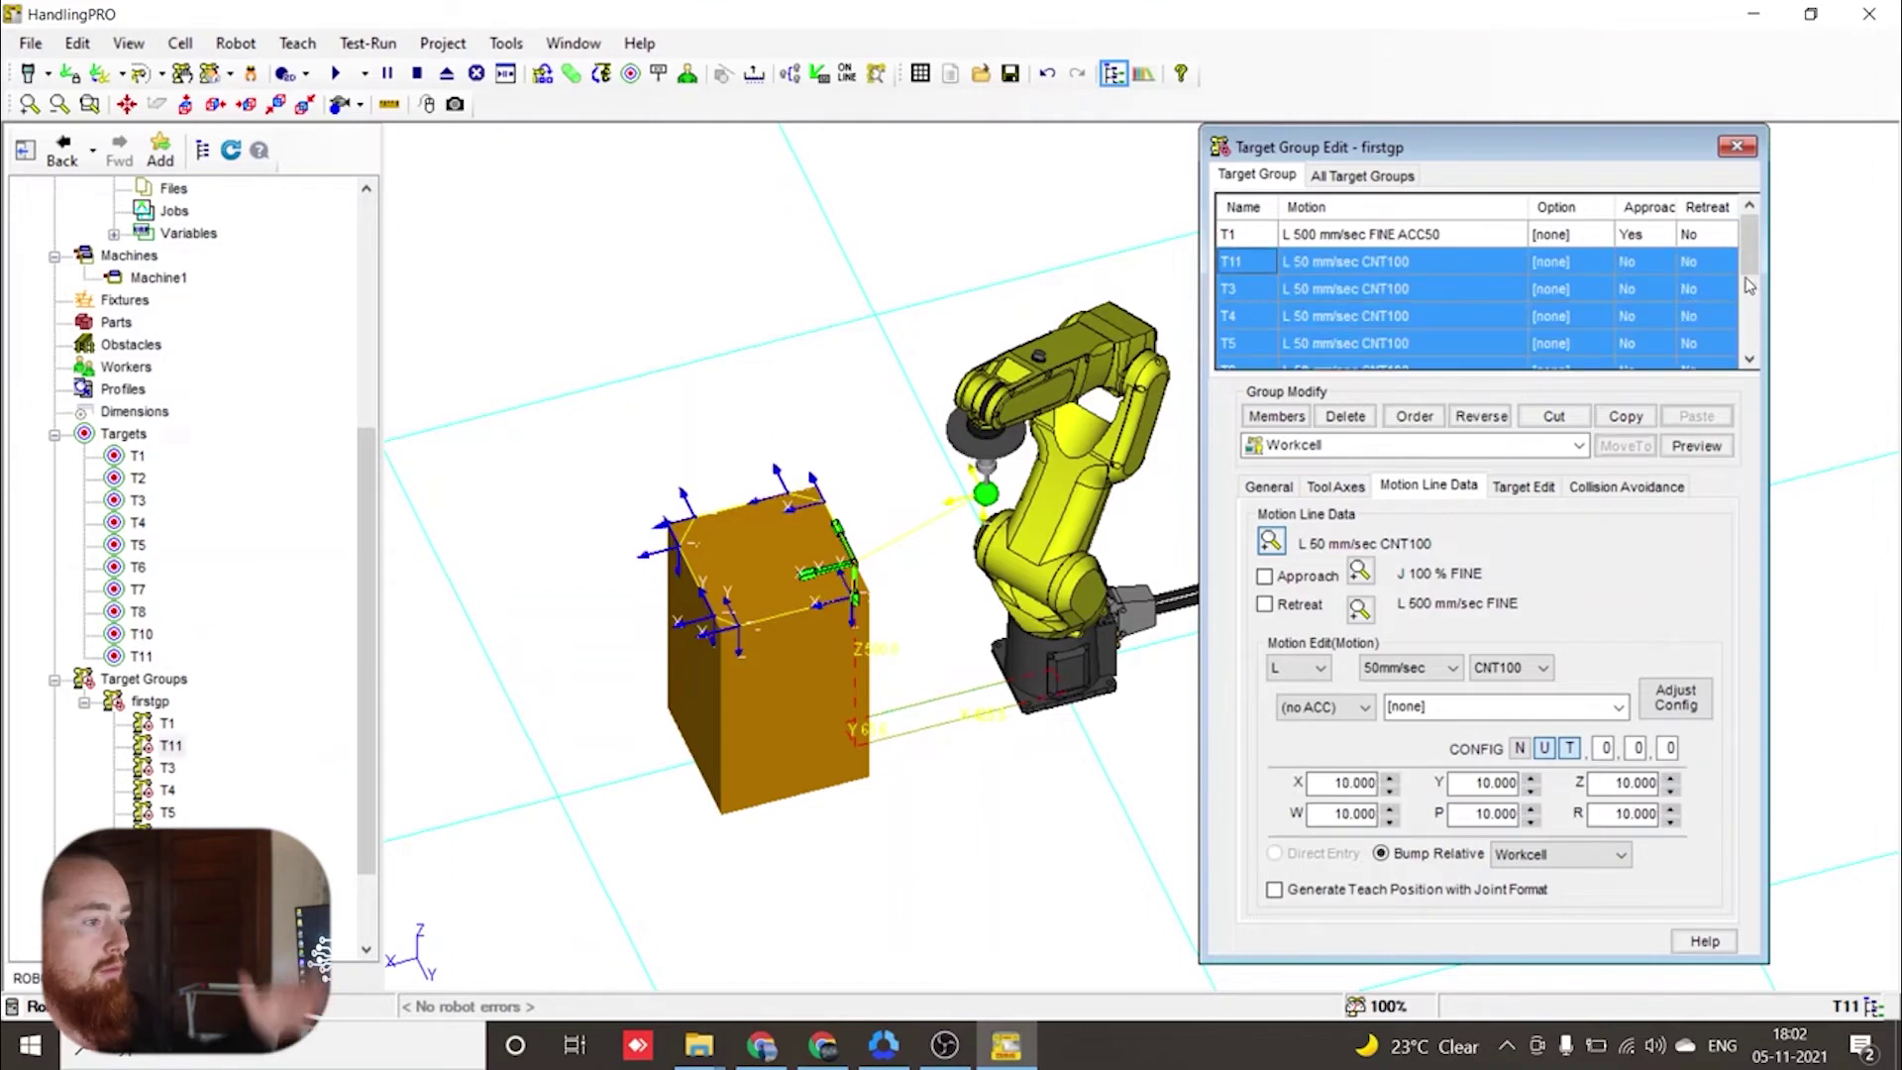
scroll(1750, 358, down, 3)
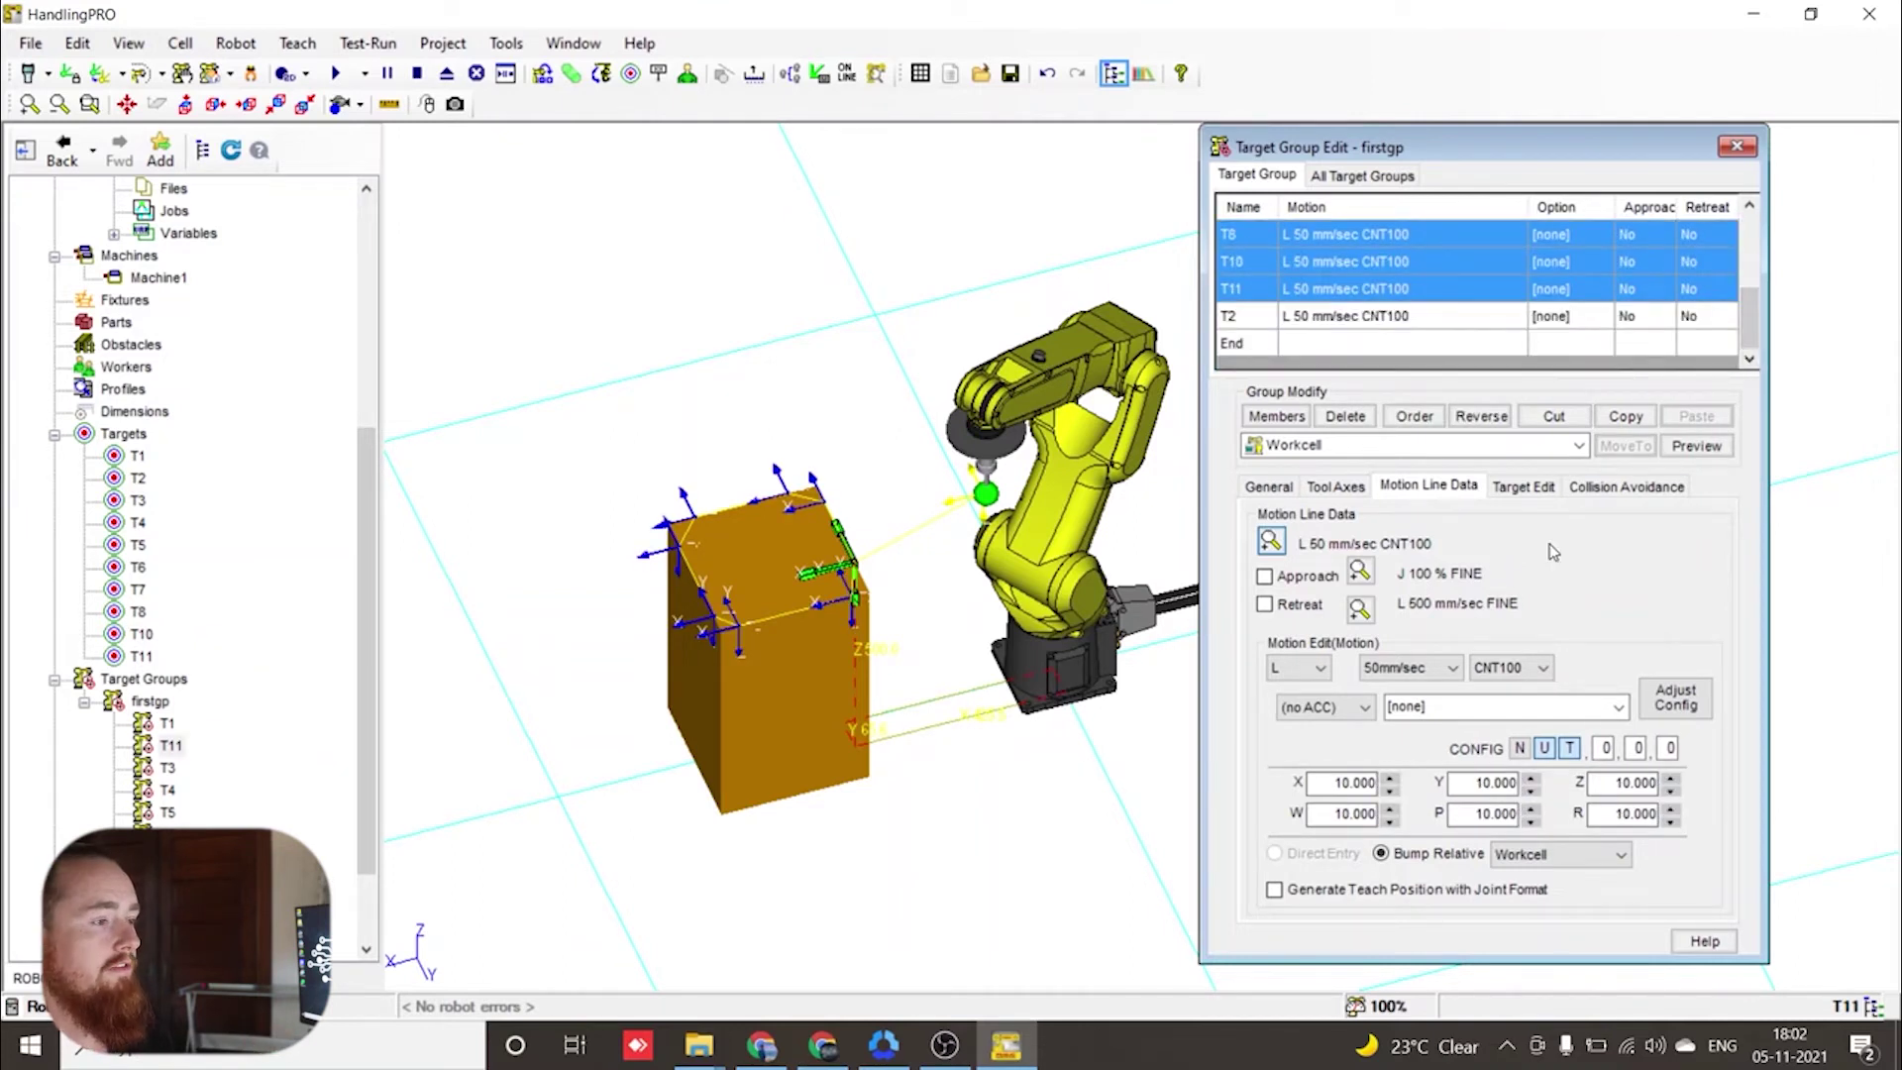
click(1320, 670)
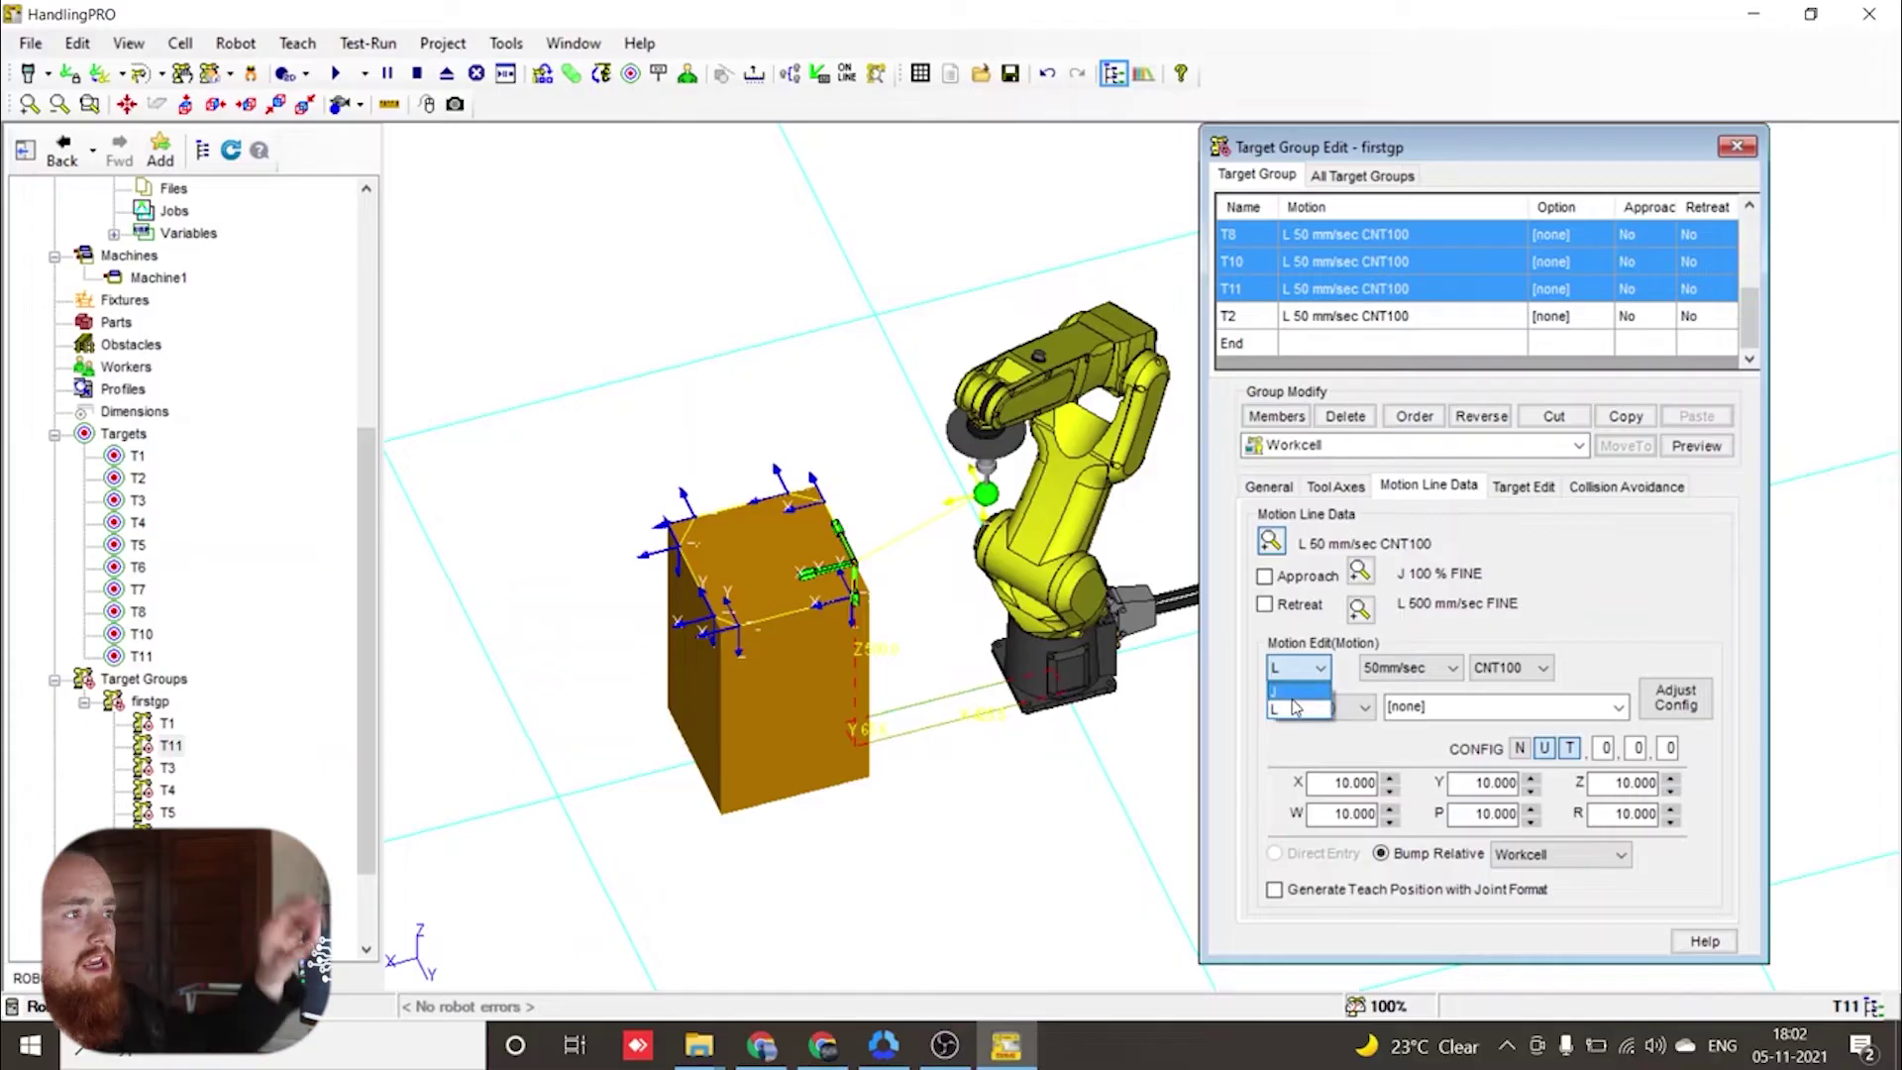
click(1280, 691)
click(1423, 670)
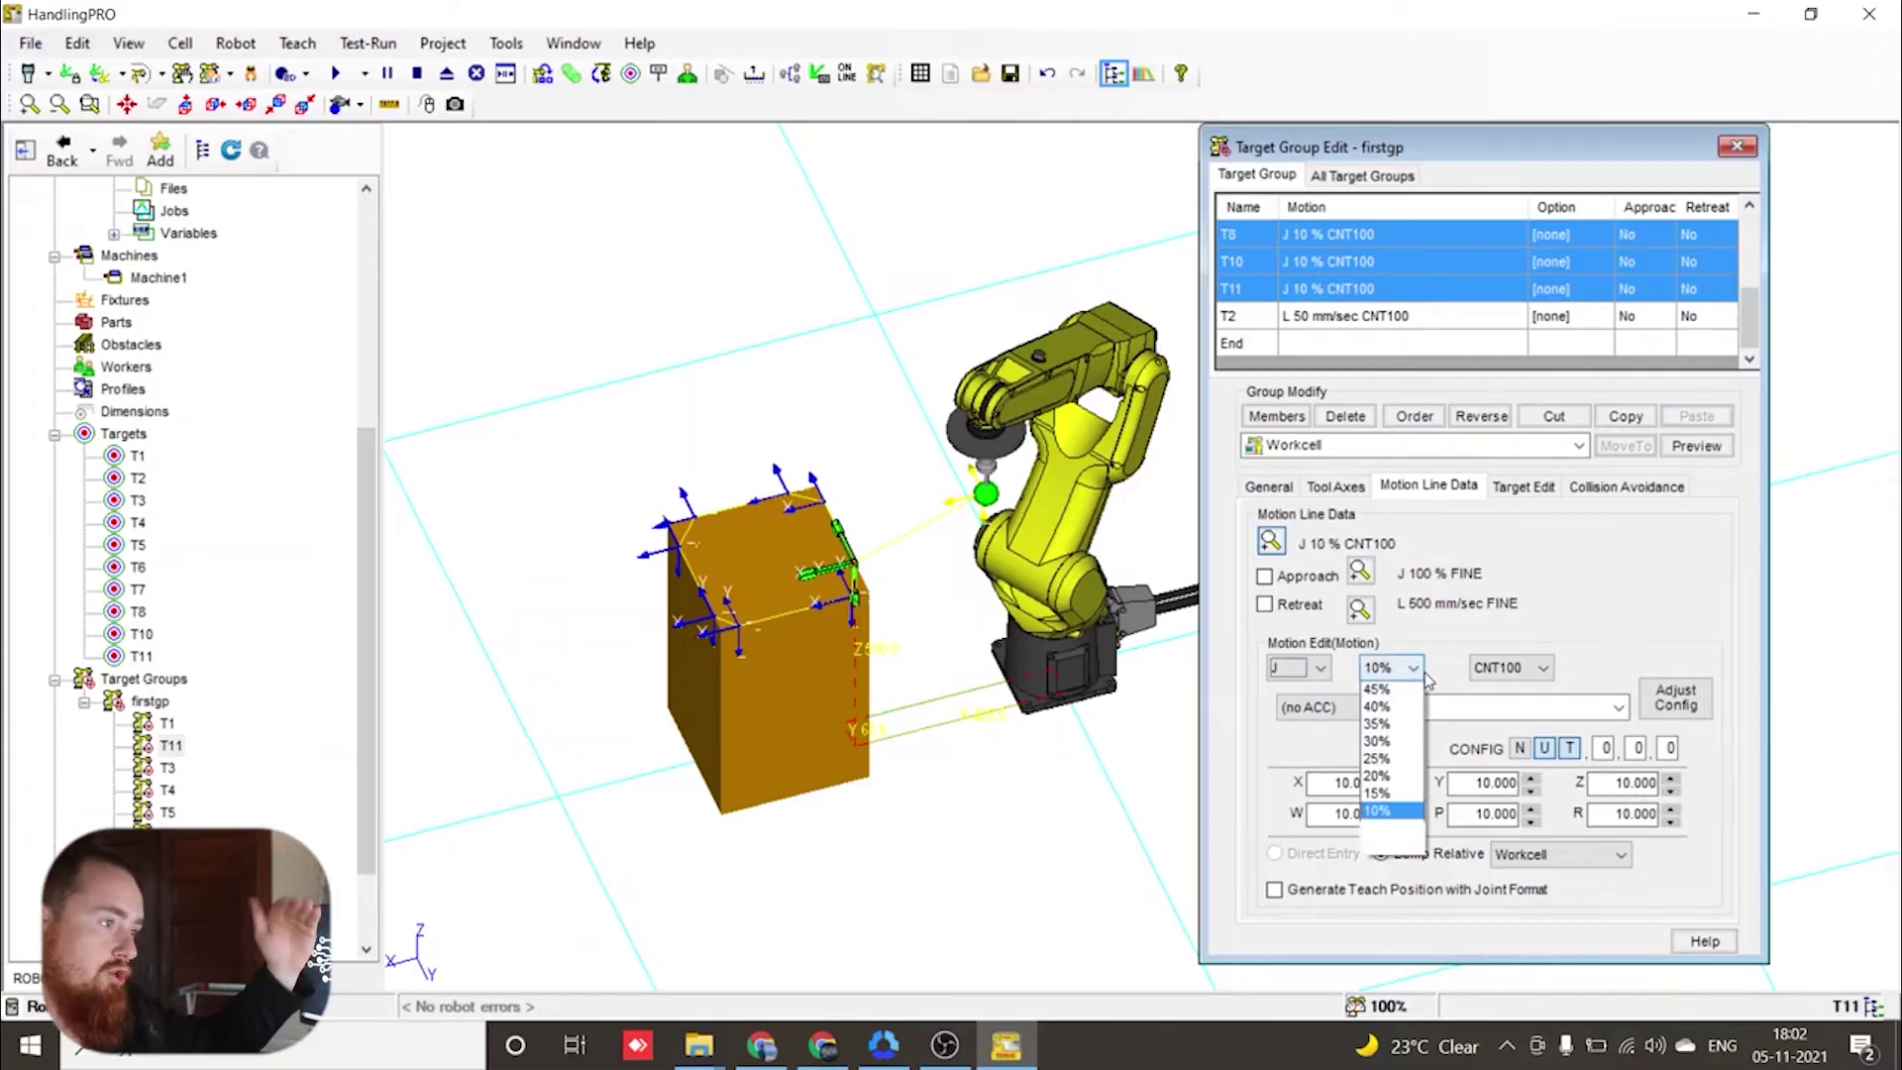
click(1408, 695)
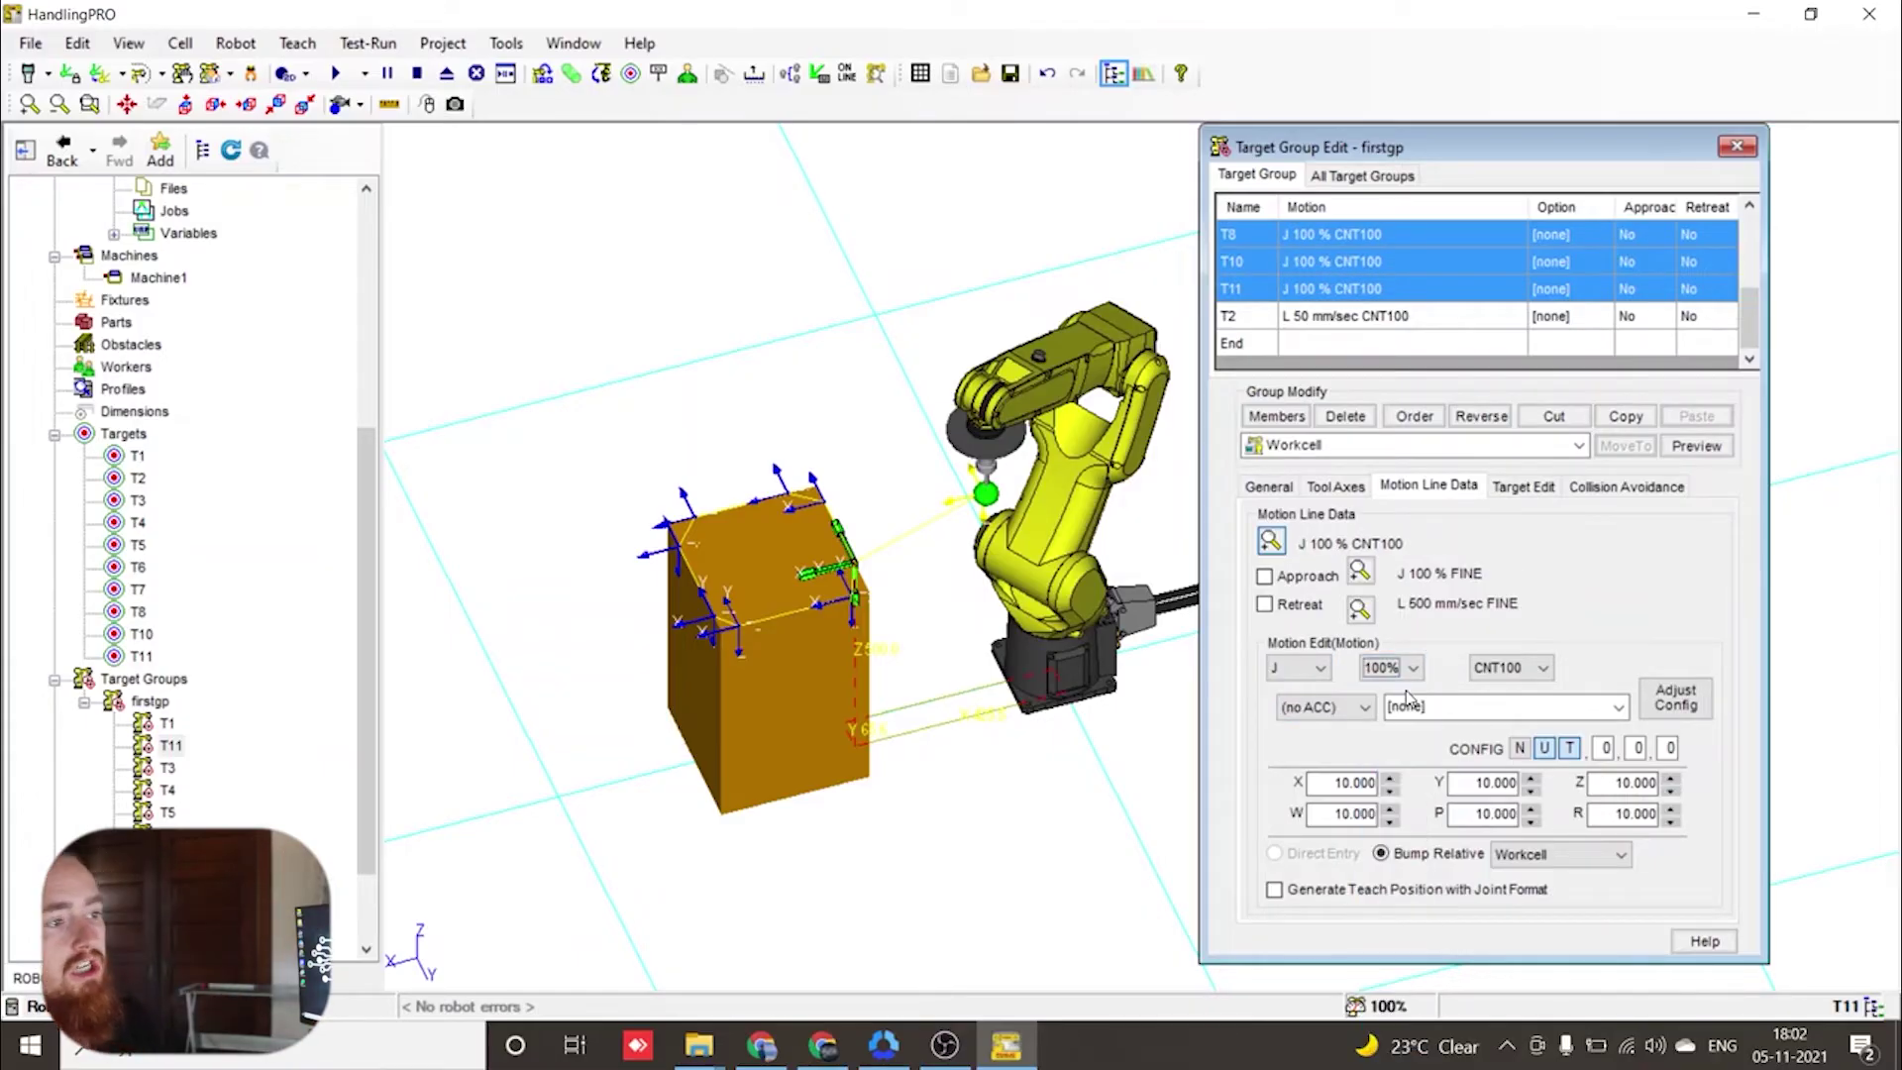
- Give the selected intermediate targets CNT100 termination and ACC150 acceleration
click(1546, 669)
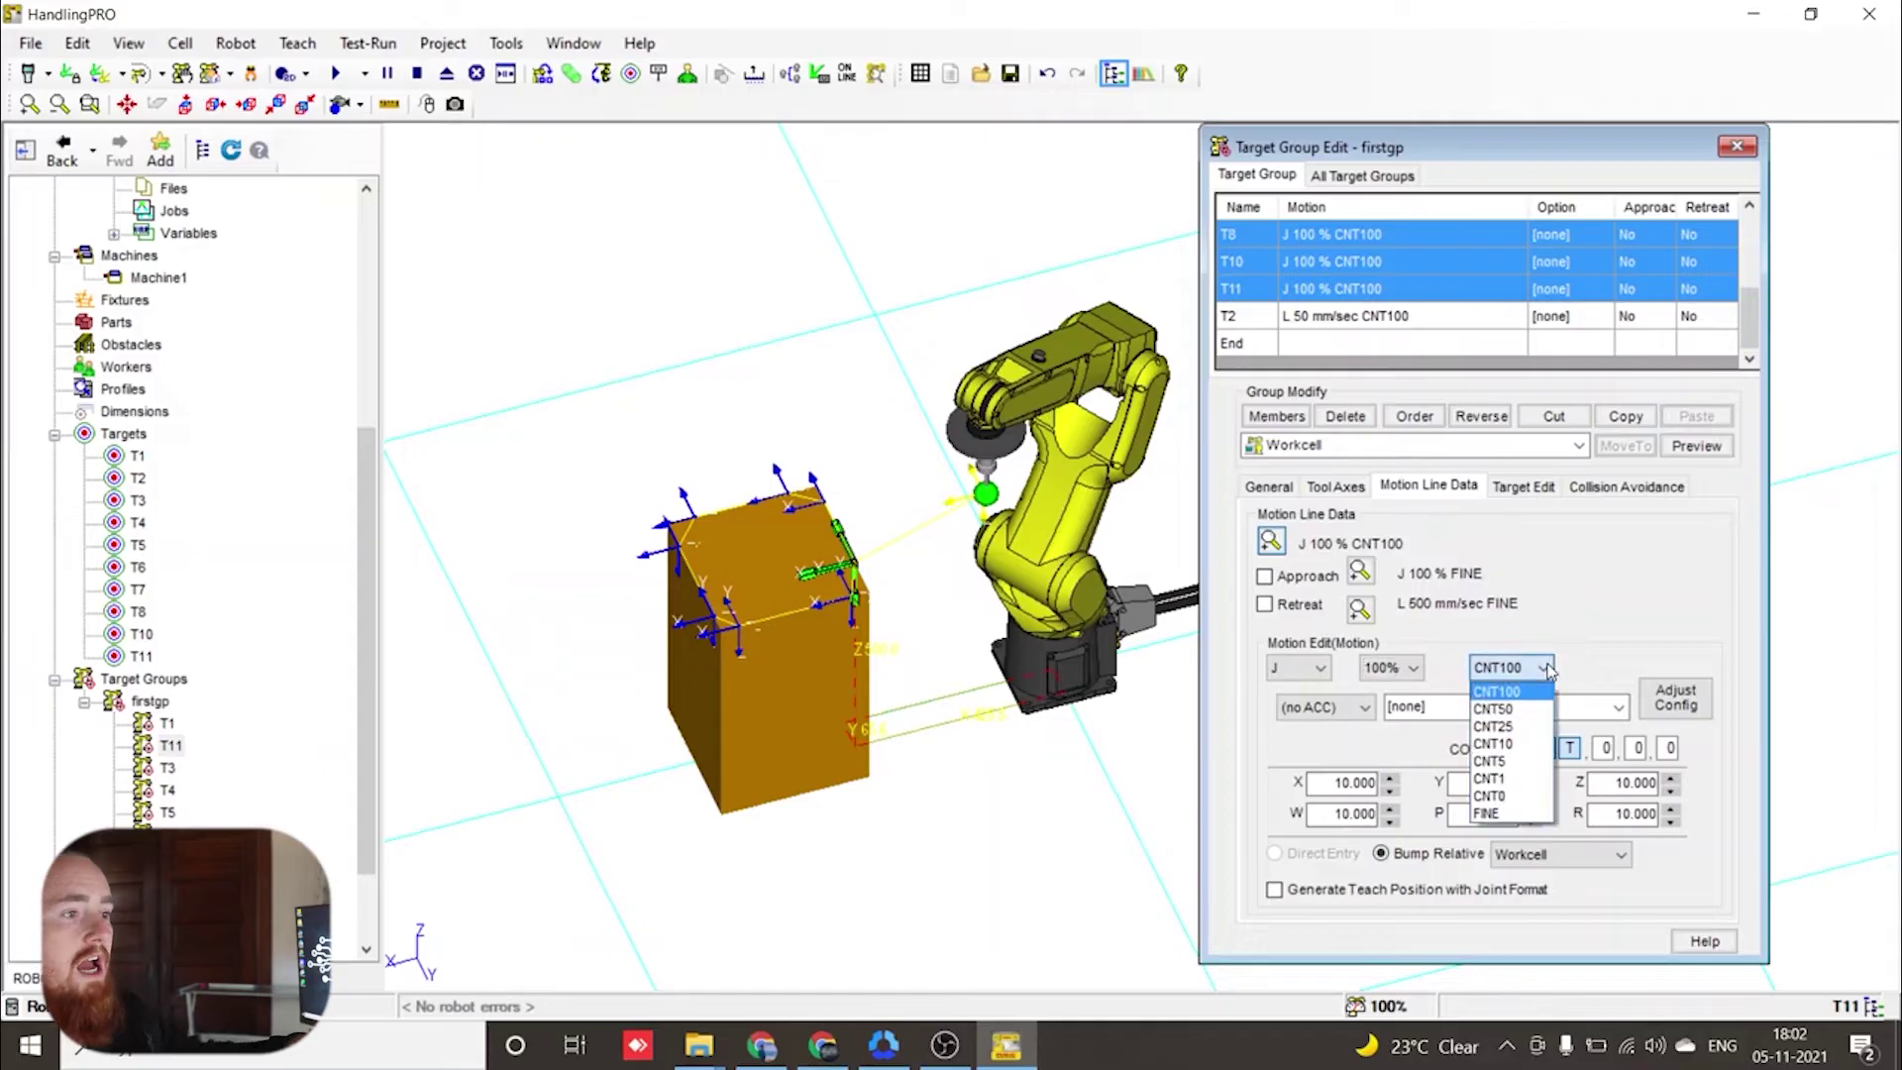
click(1497, 692)
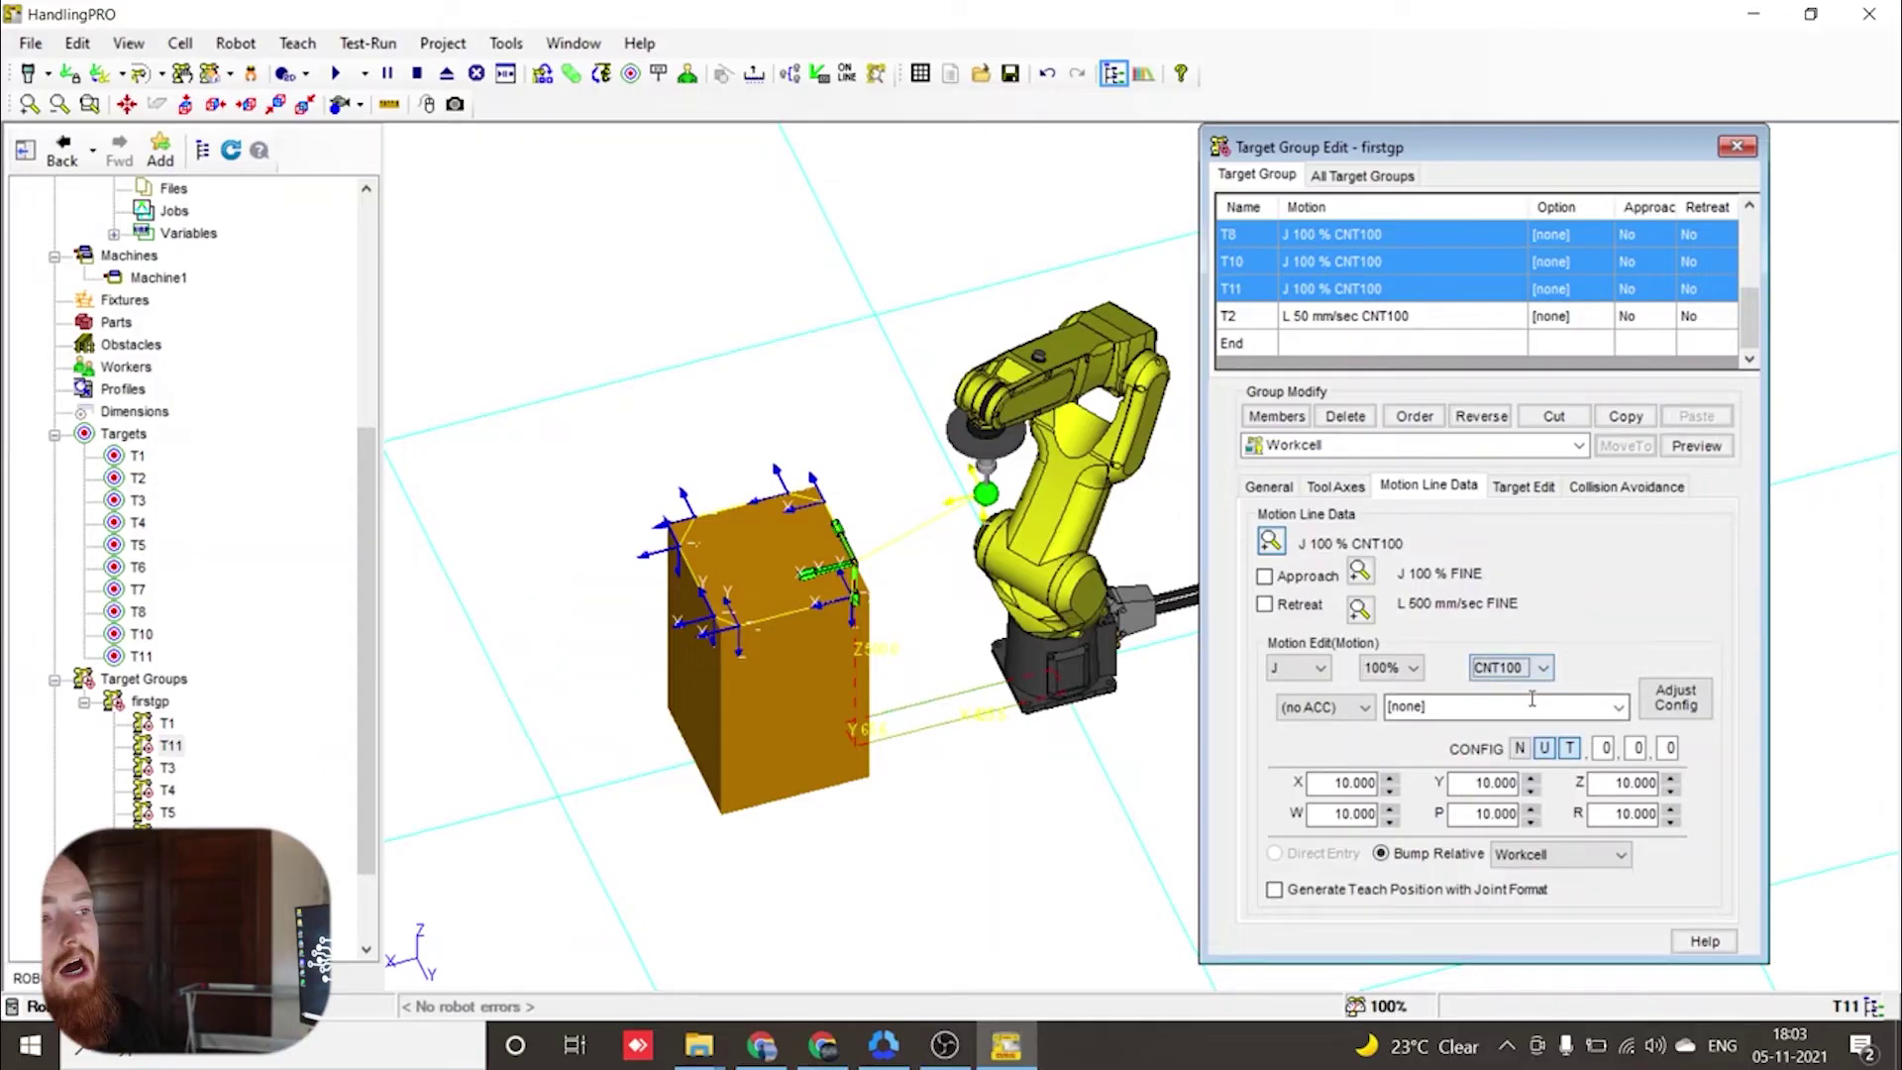
click(1327, 706)
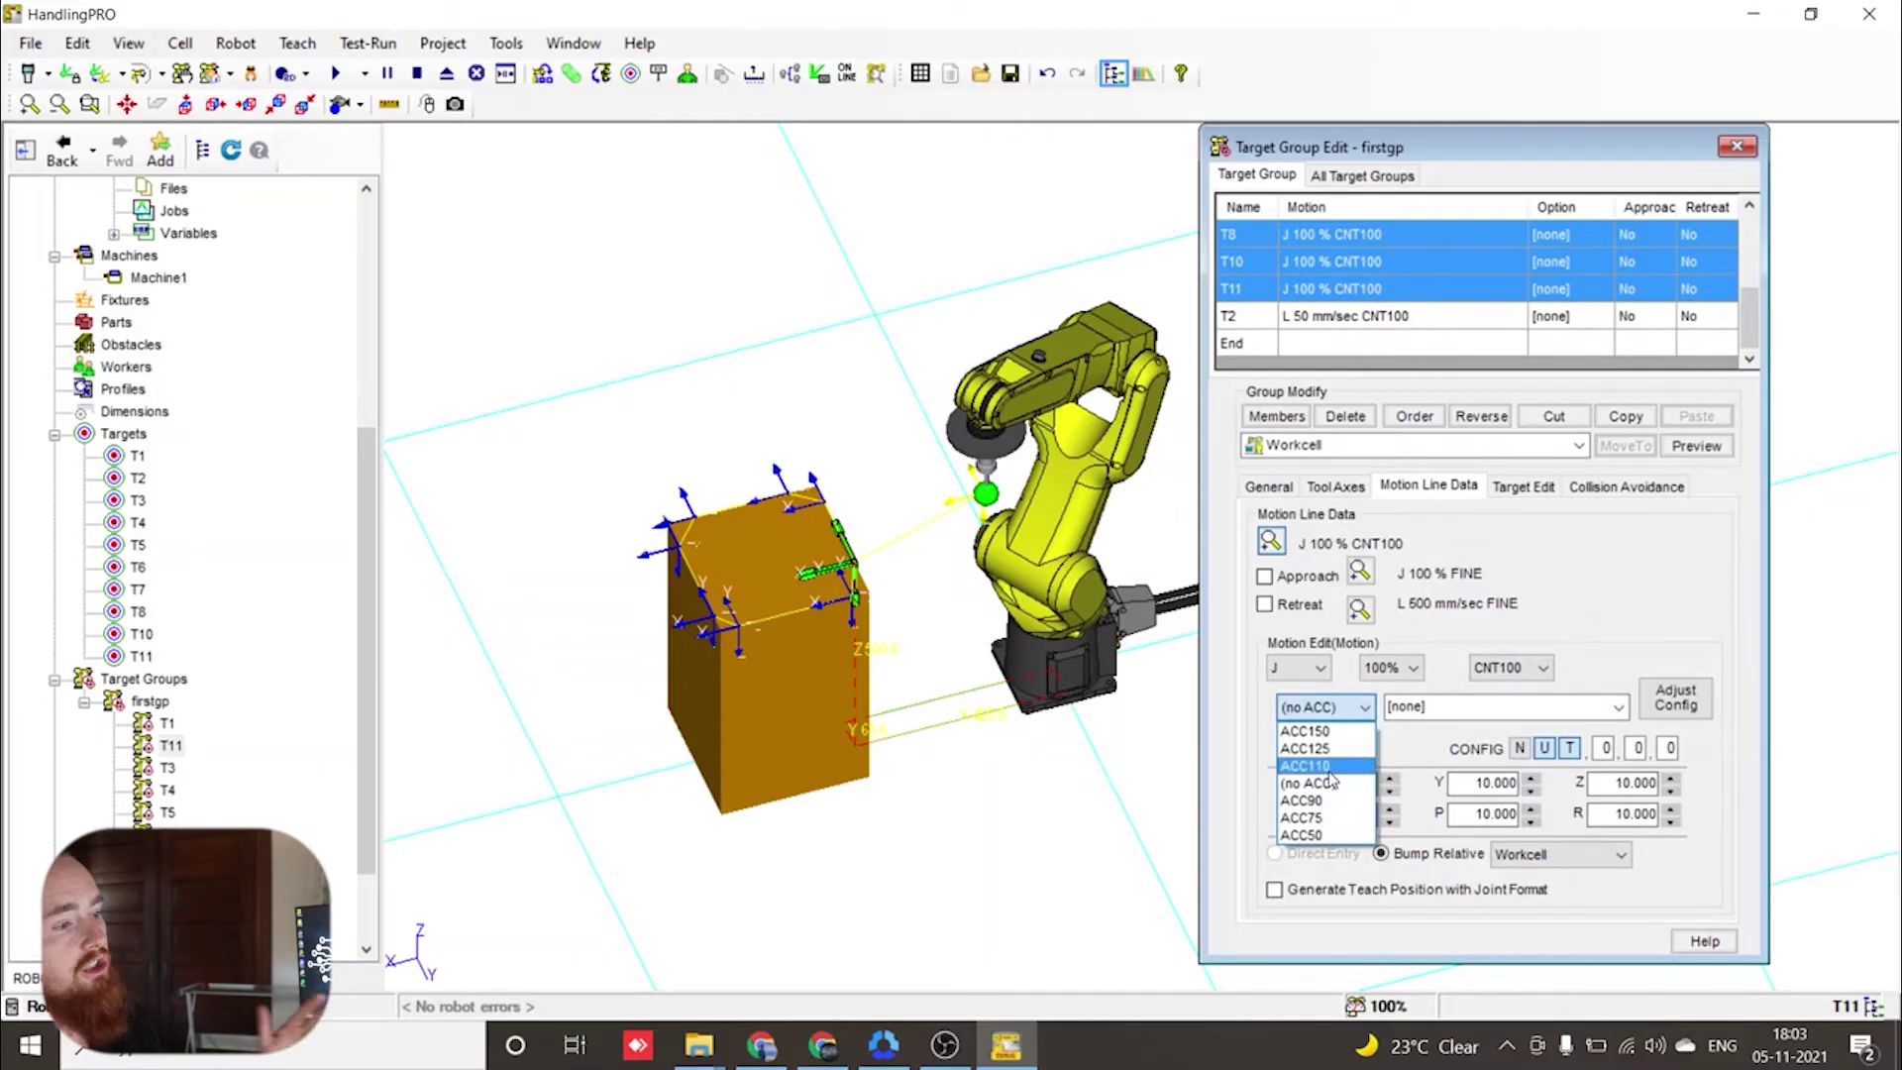
click(1335, 732)
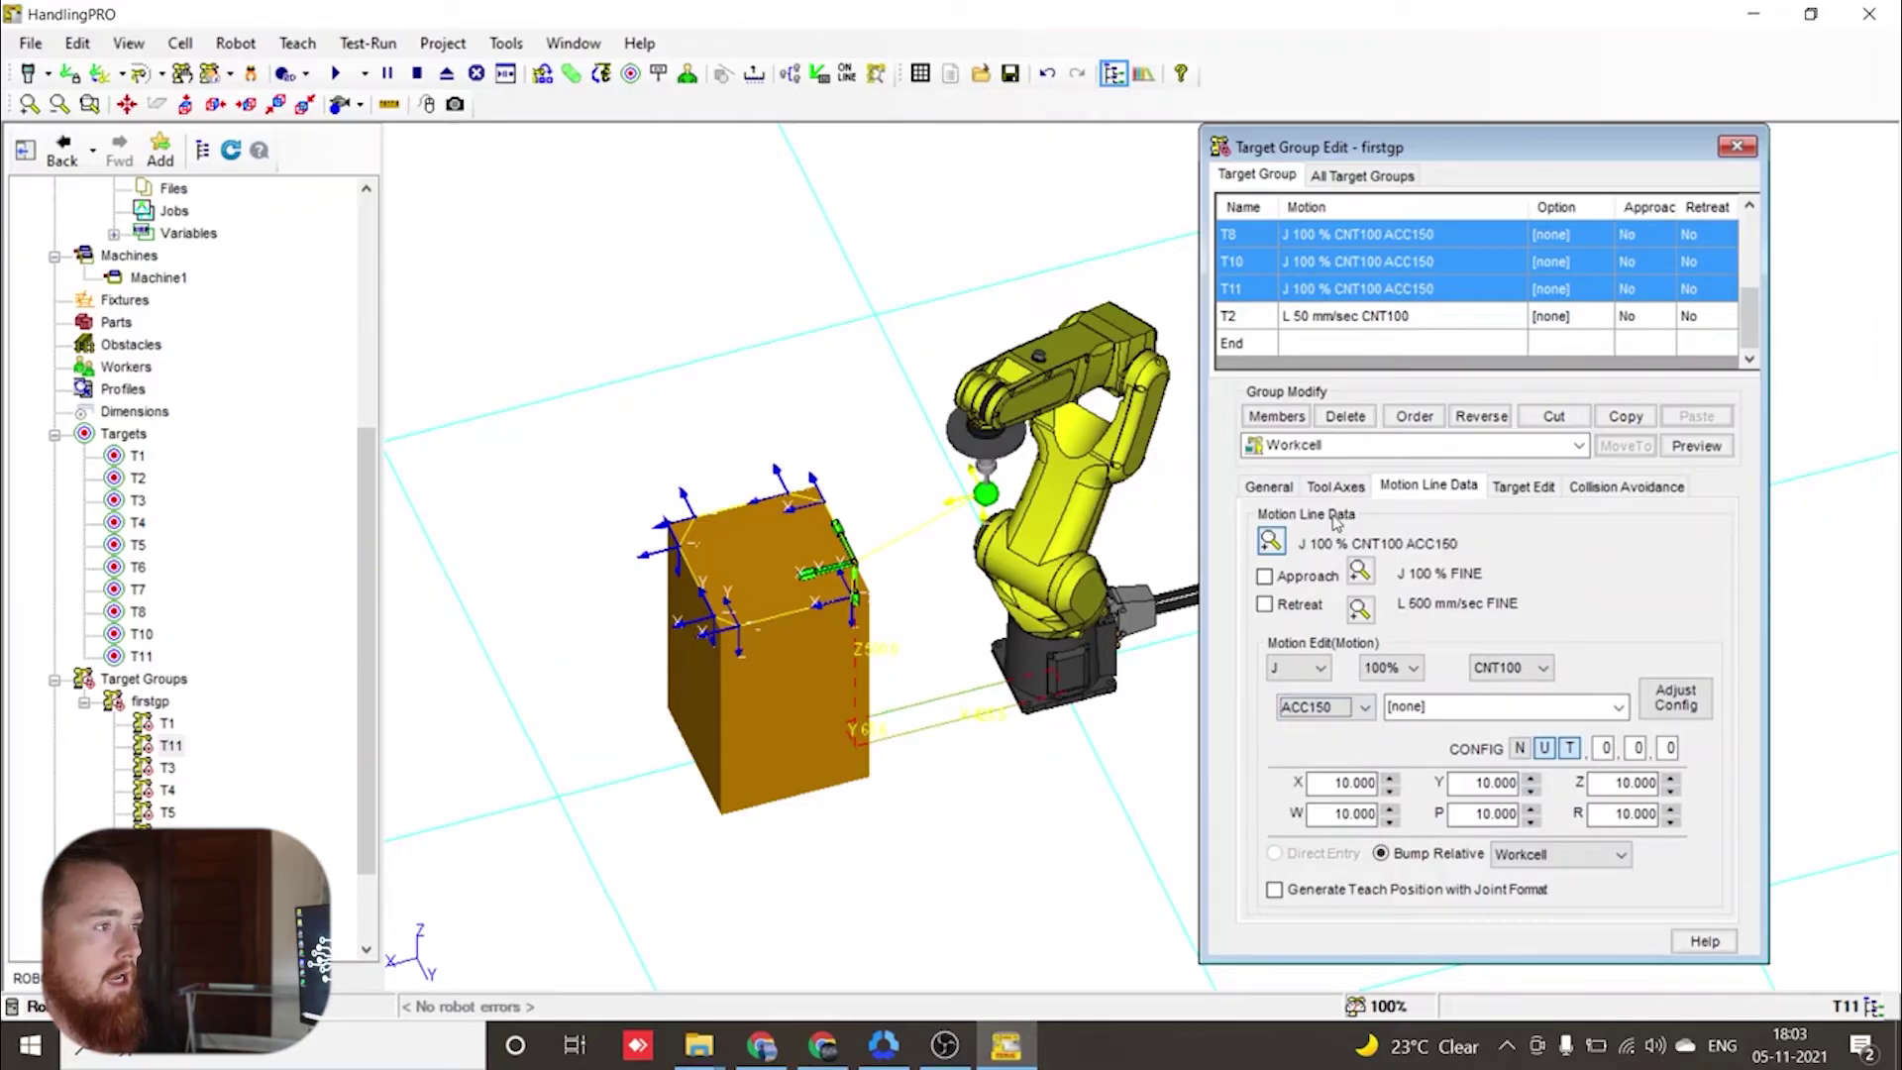
- Set the final target T2's linear motion speed to 500mm/sec and its termination to FINE
click(1233, 319)
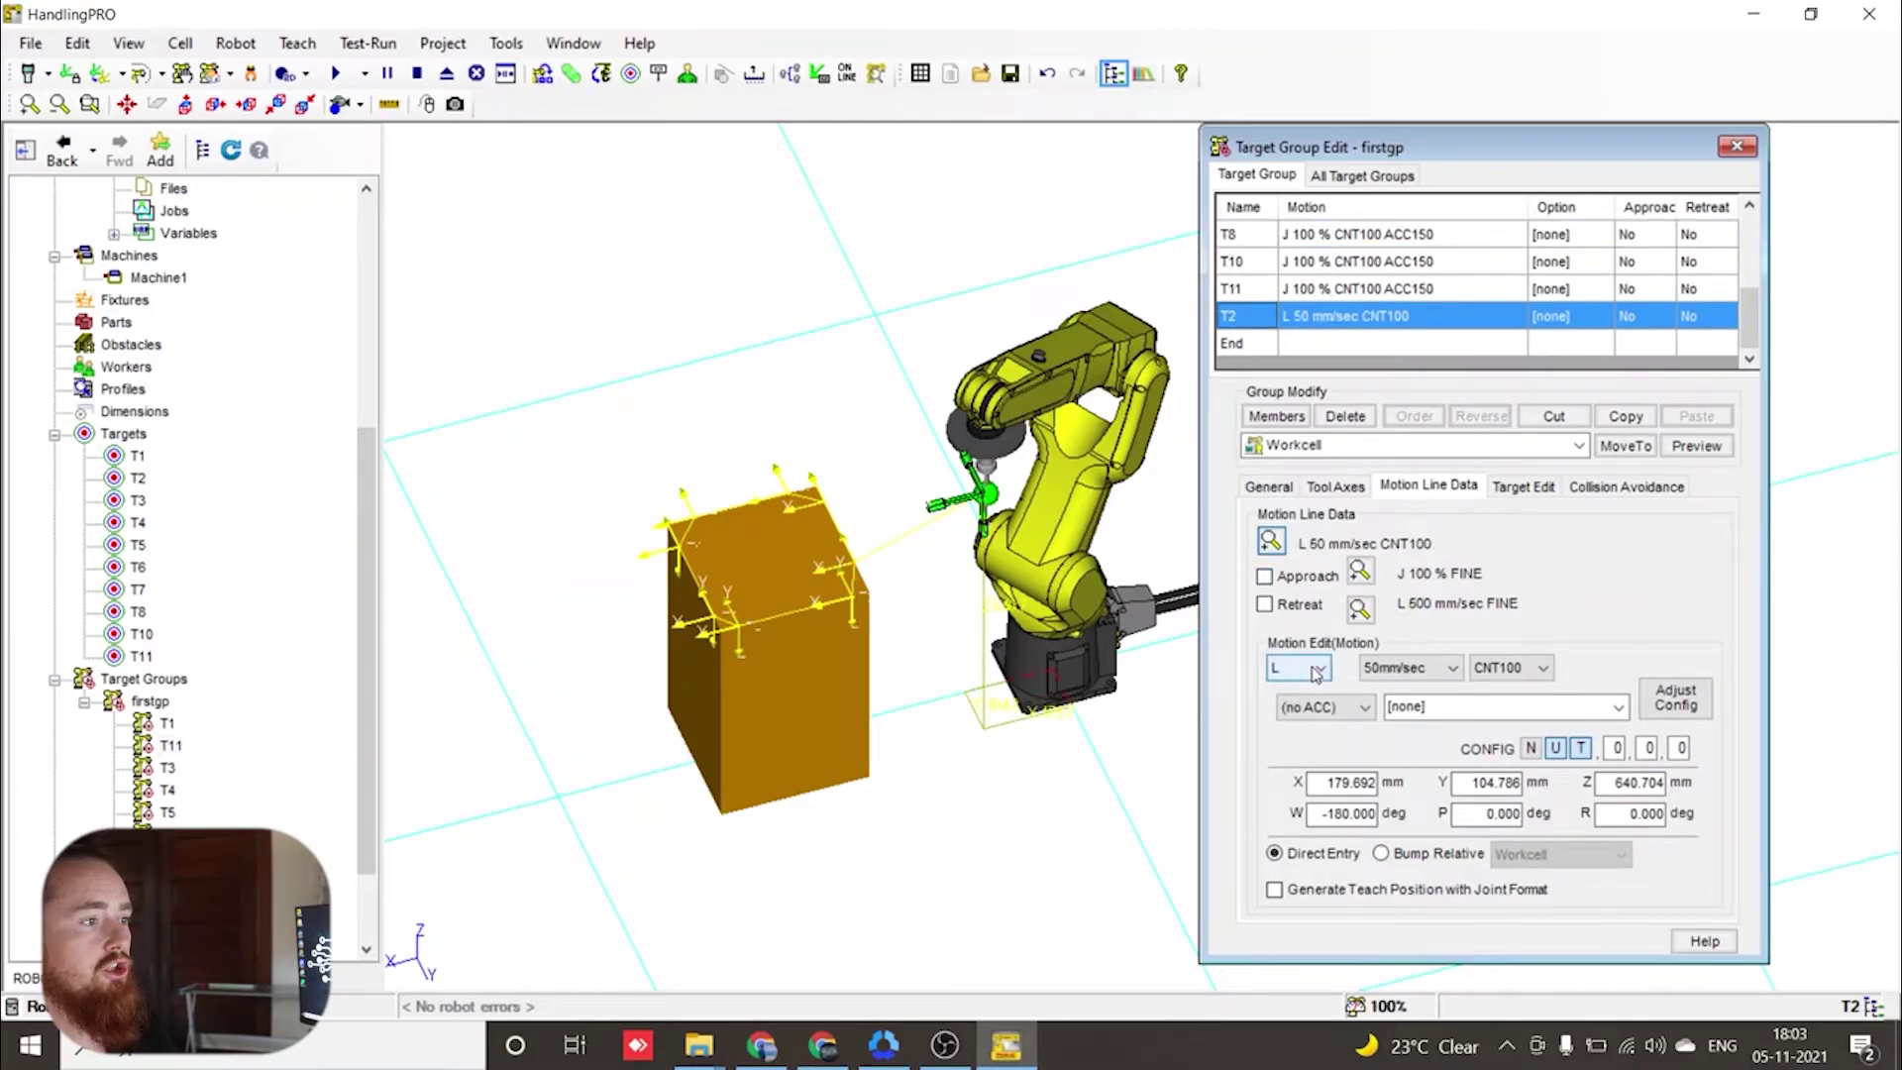
click(1436, 670)
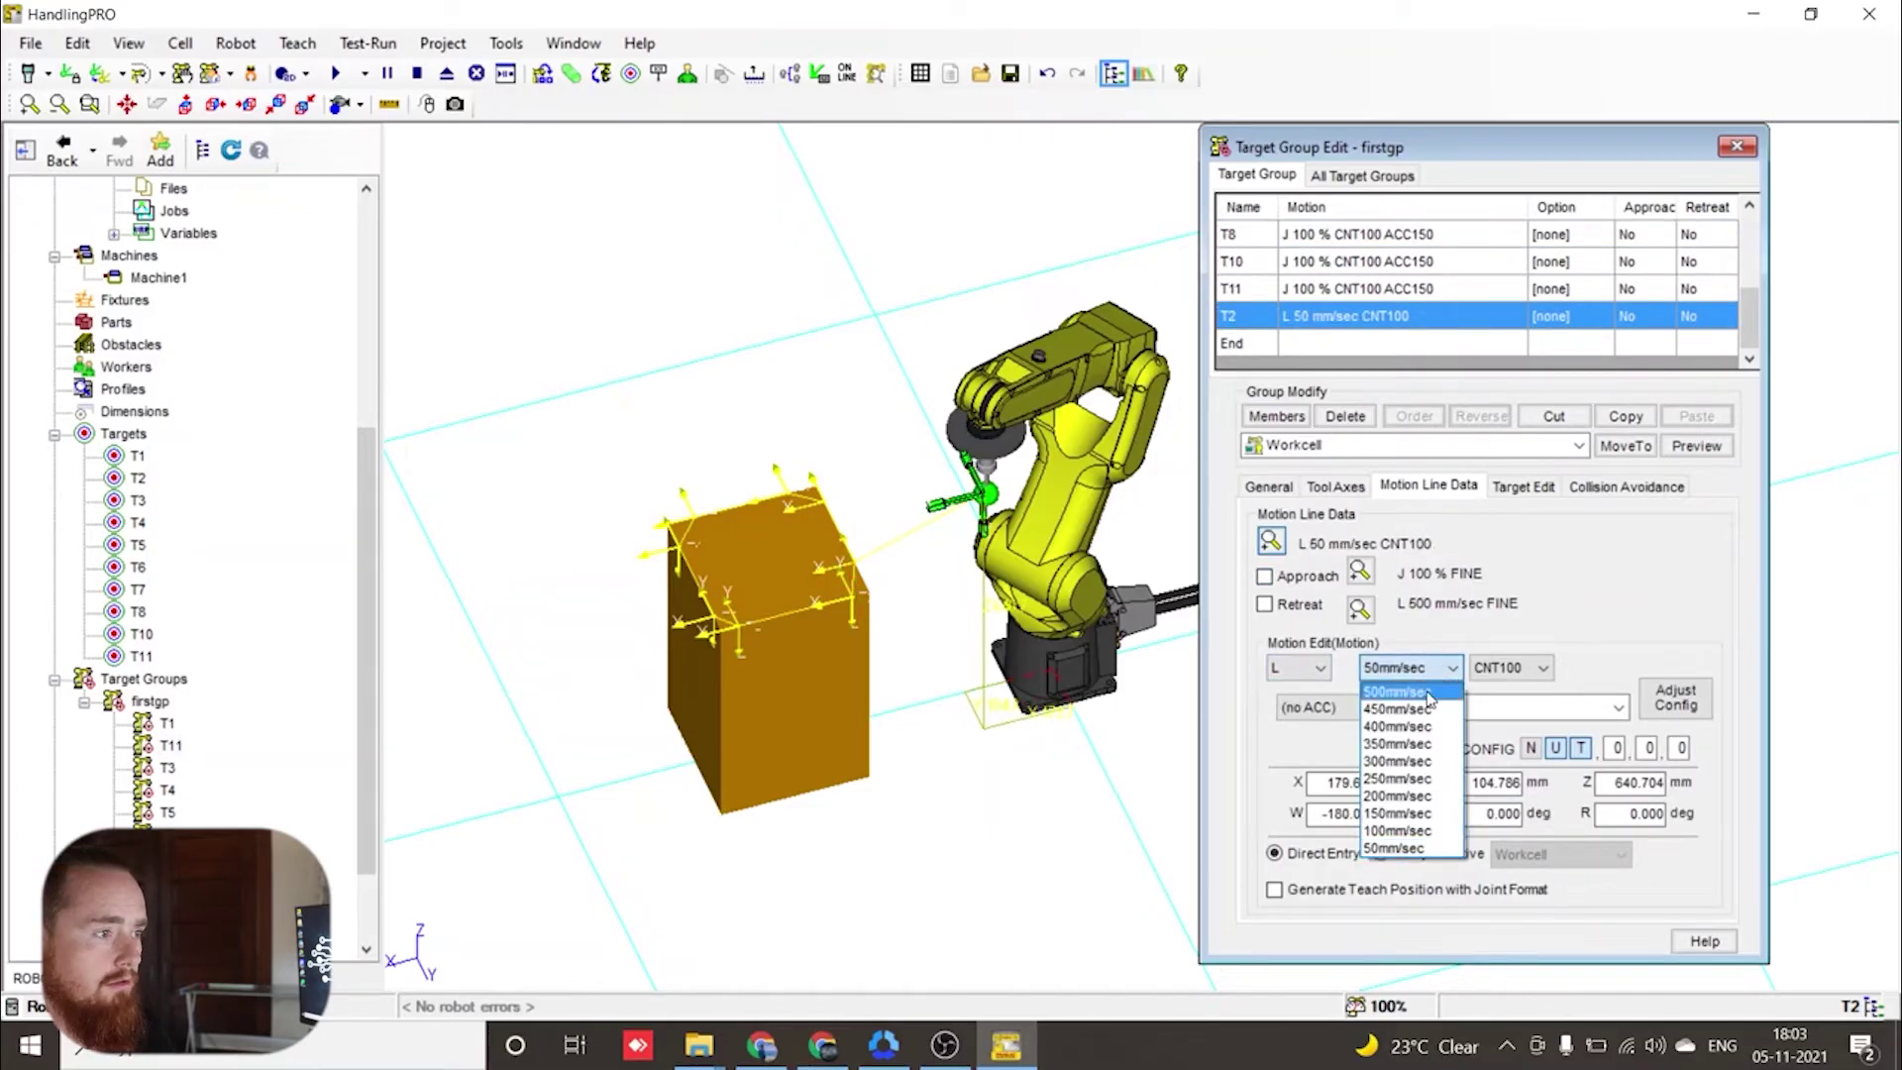
click(1424, 693)
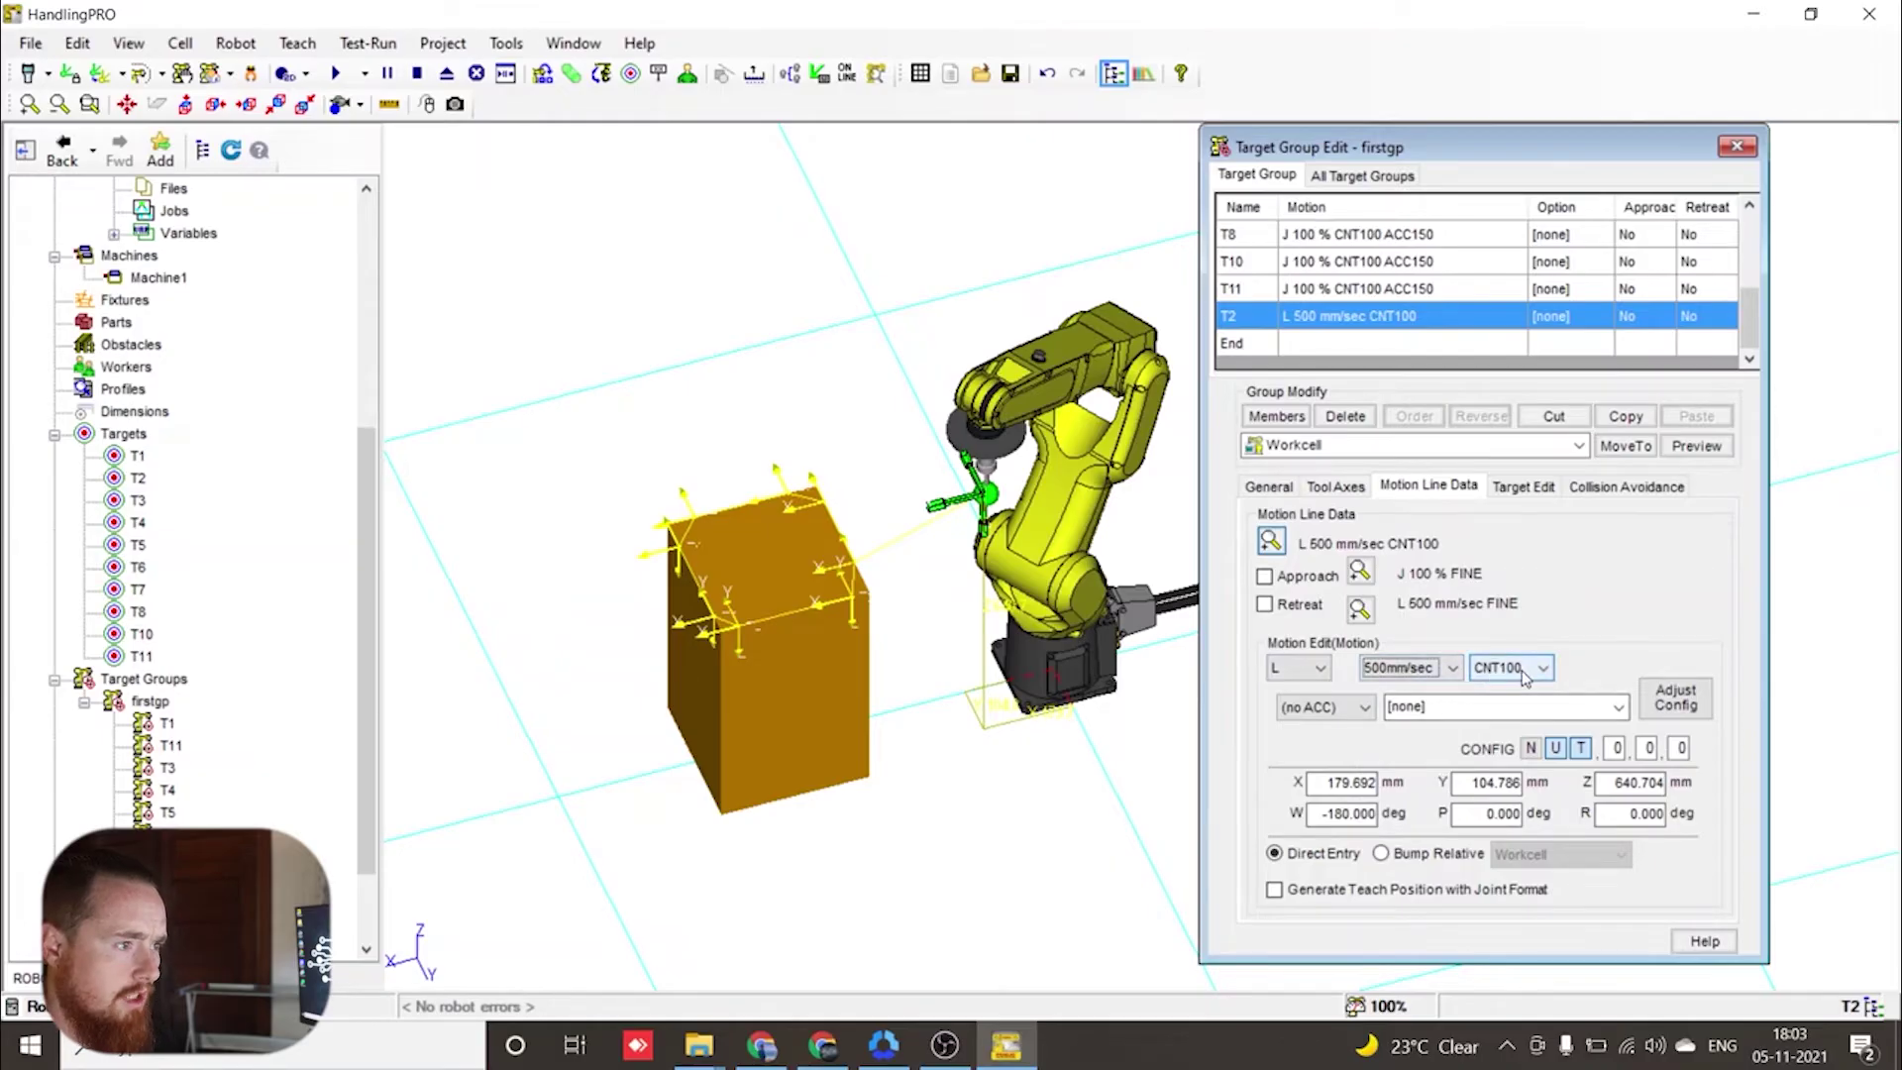
click(1523, 673)
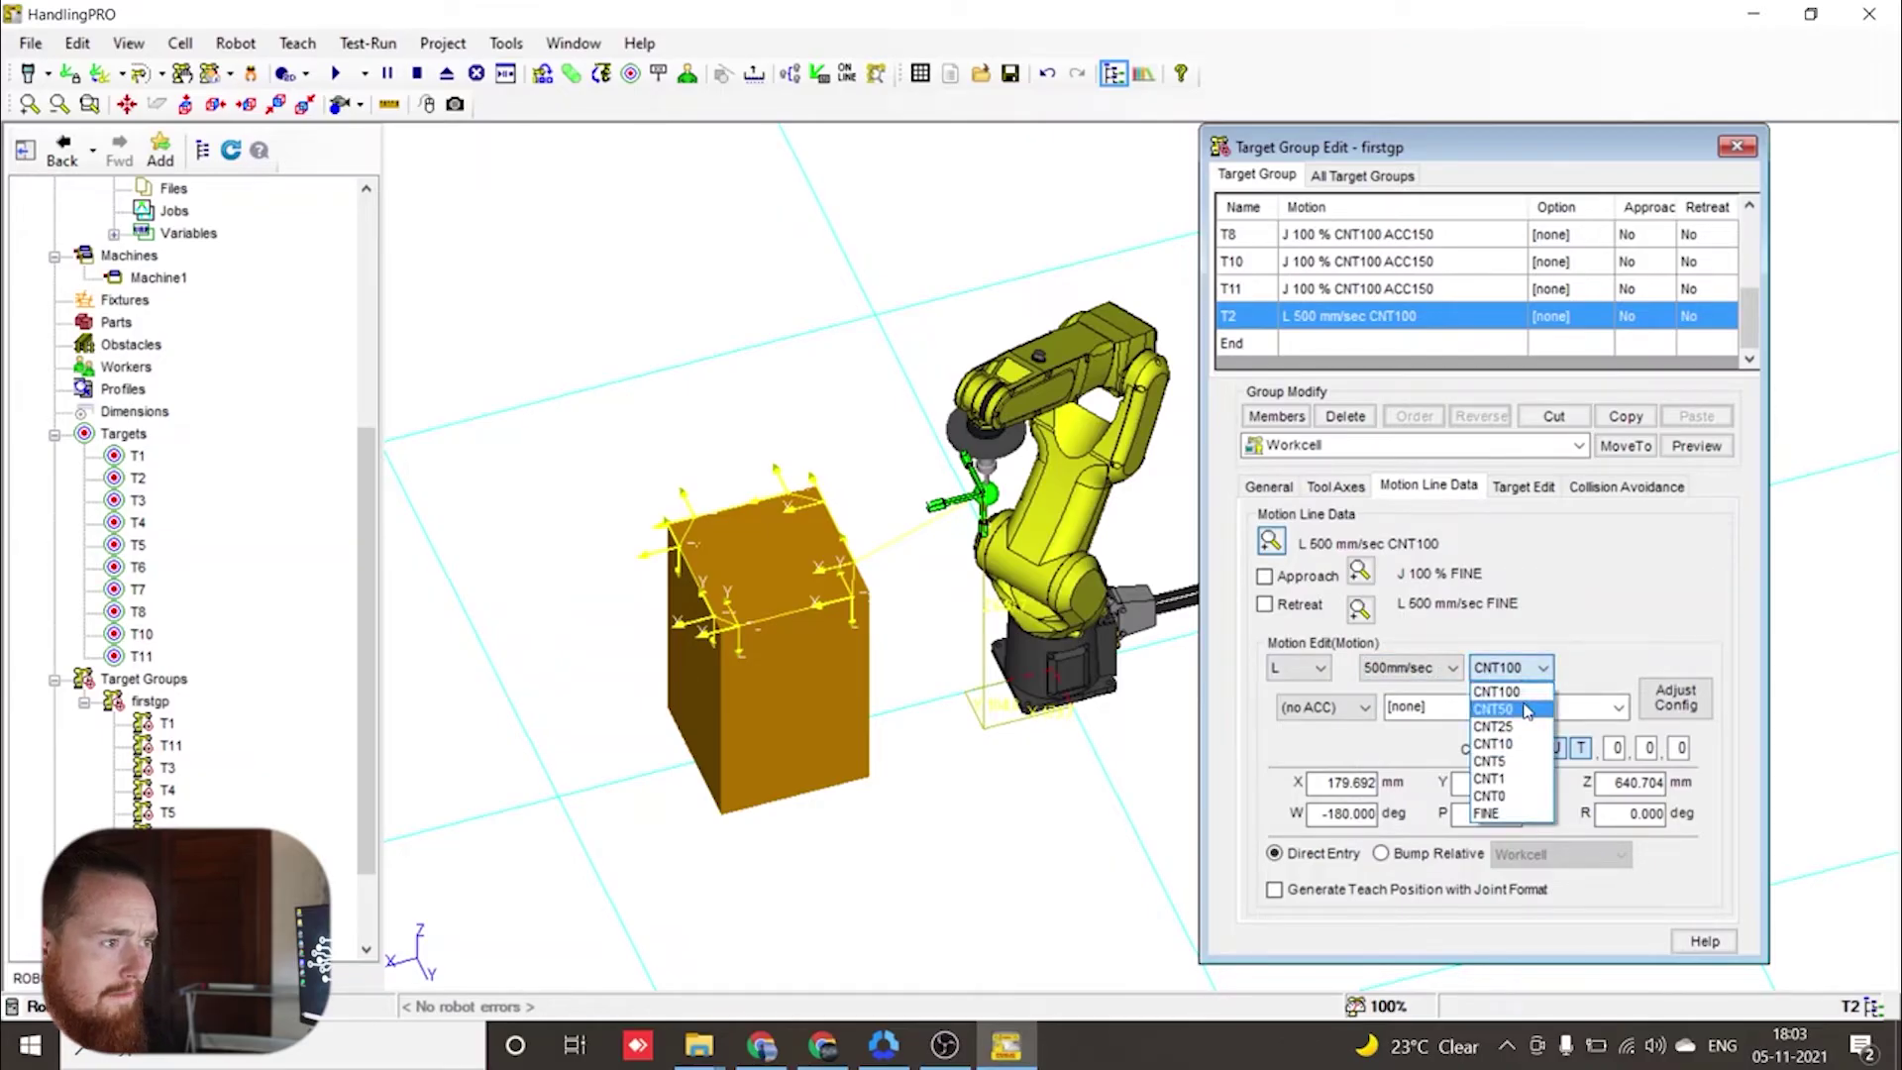
click(1509, 813)
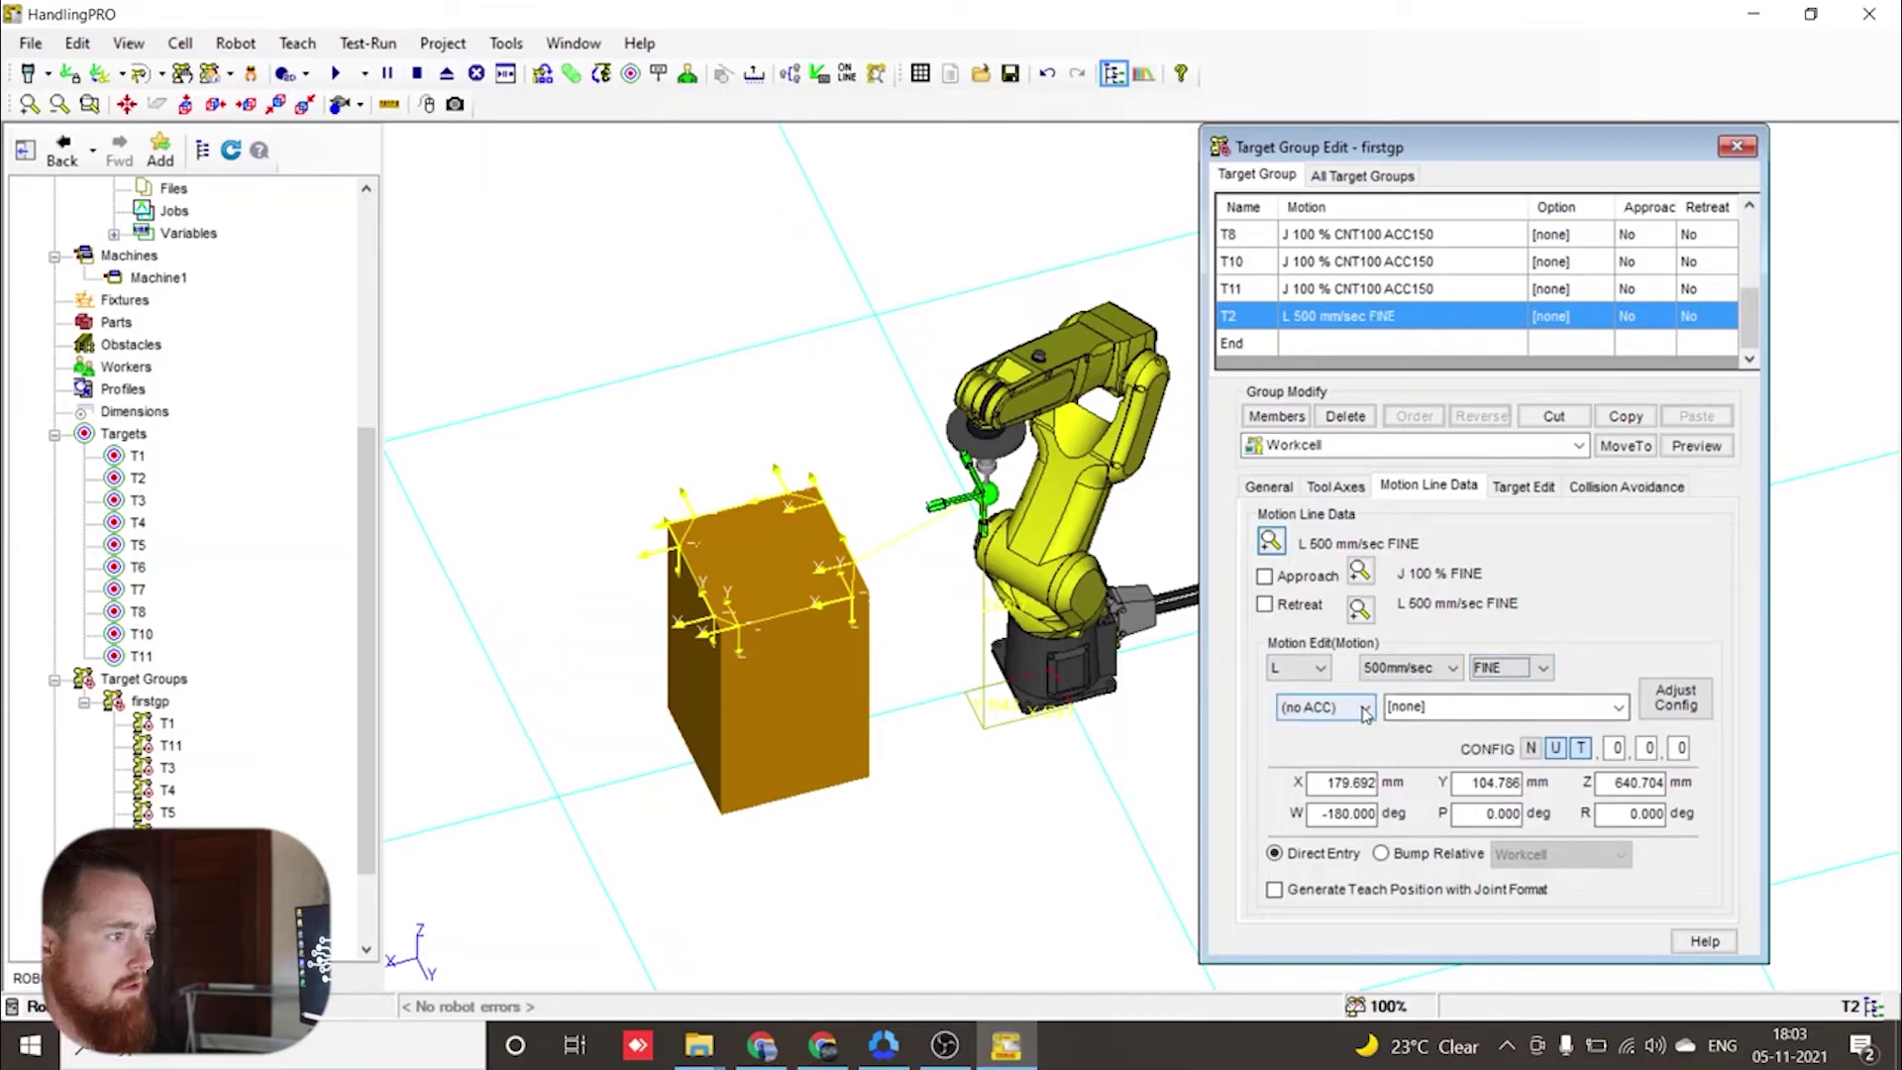
- Set target T2's acceleration to ACC50 and enable its retreat
click(1325, 706)
click(1325, 834)
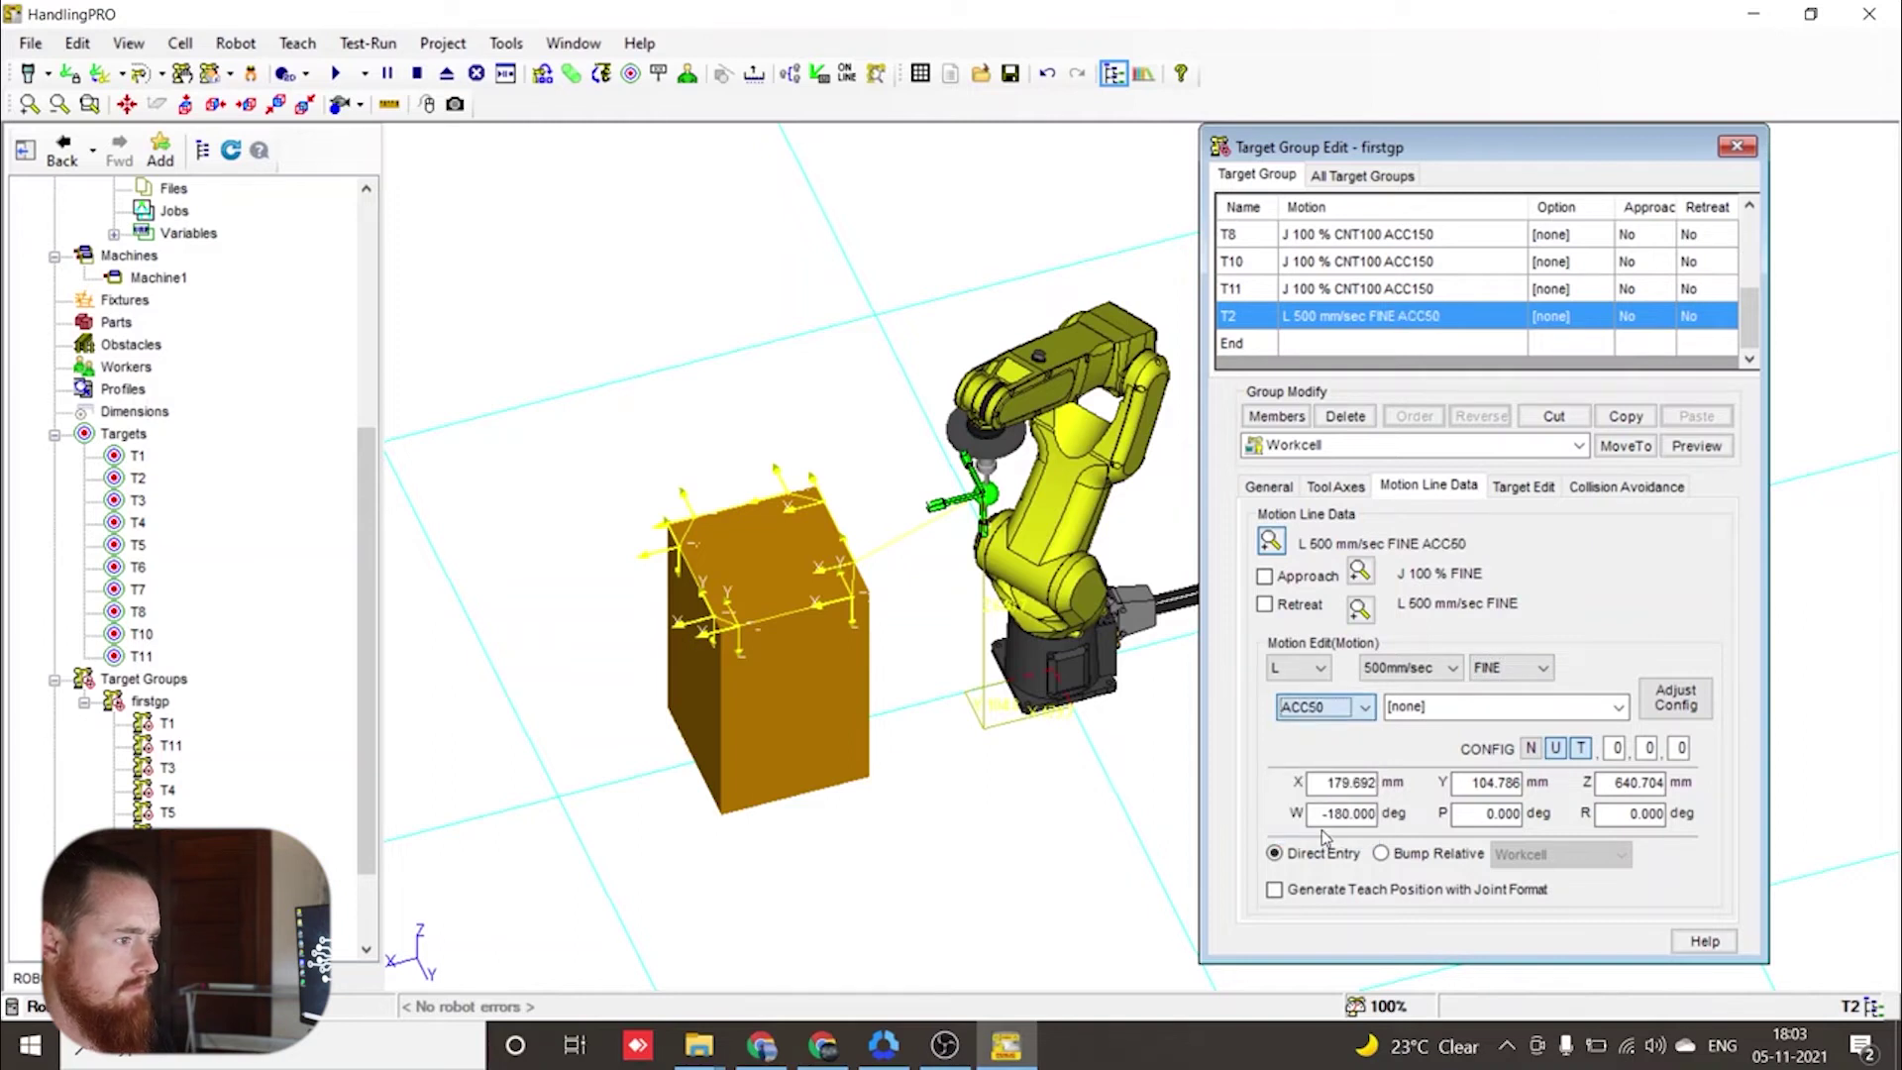
click(1265, 607)
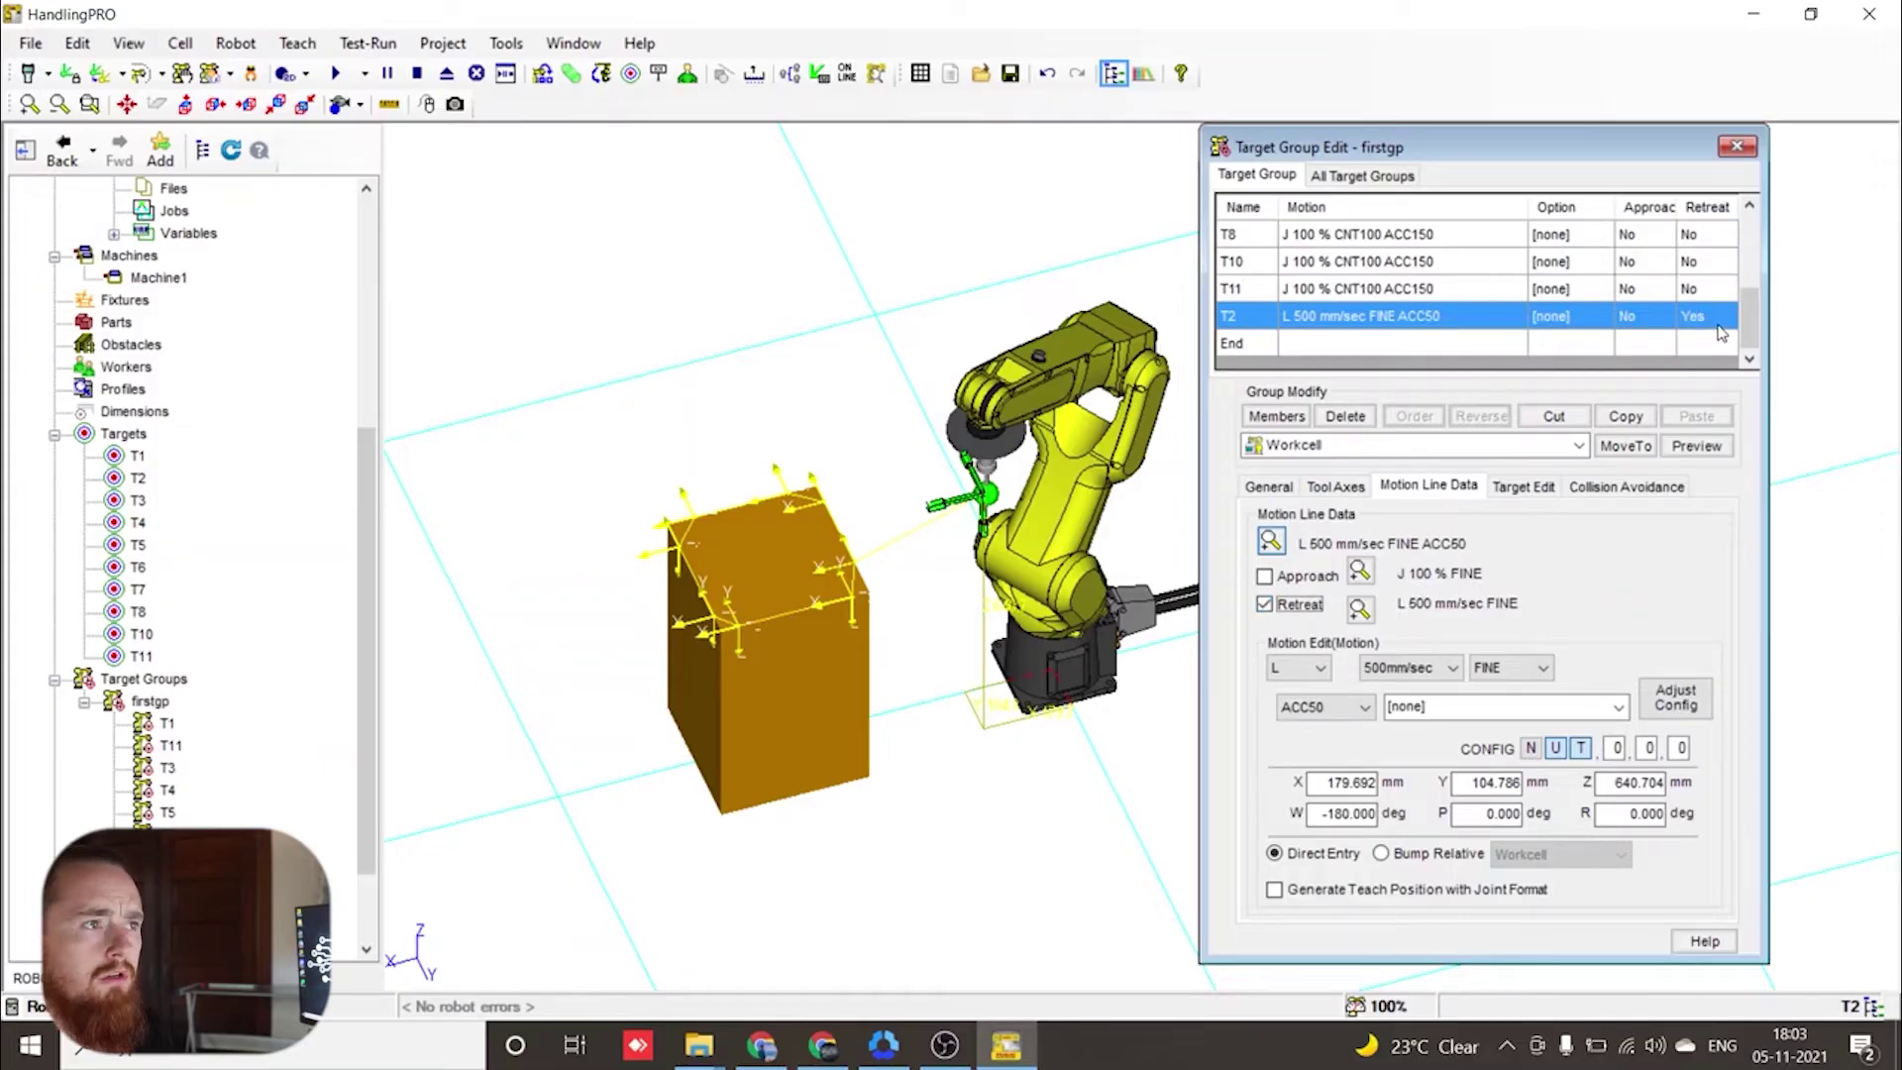
scroll(1724, 357, up, 5)
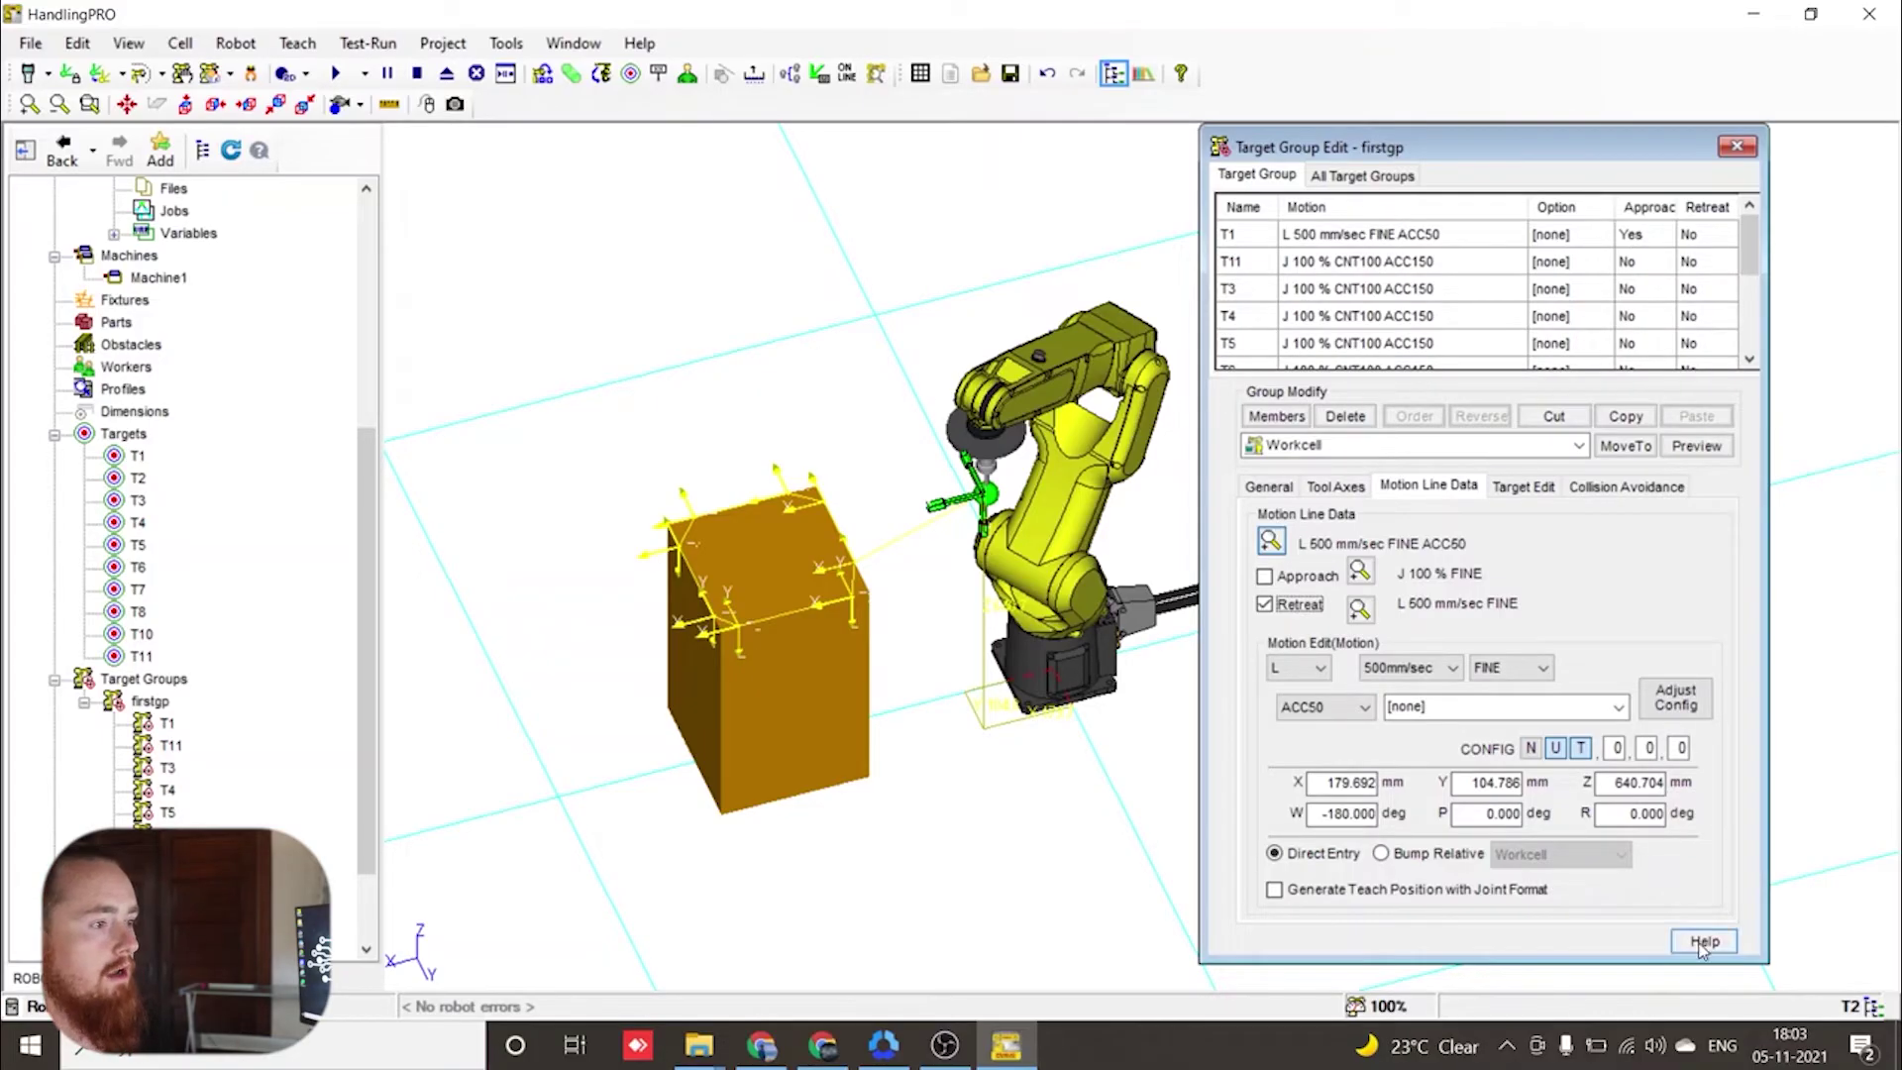
- Generate the feature TP program for target group firstgp, using frame UF: 0 (No Frame)
click(1269, 487)
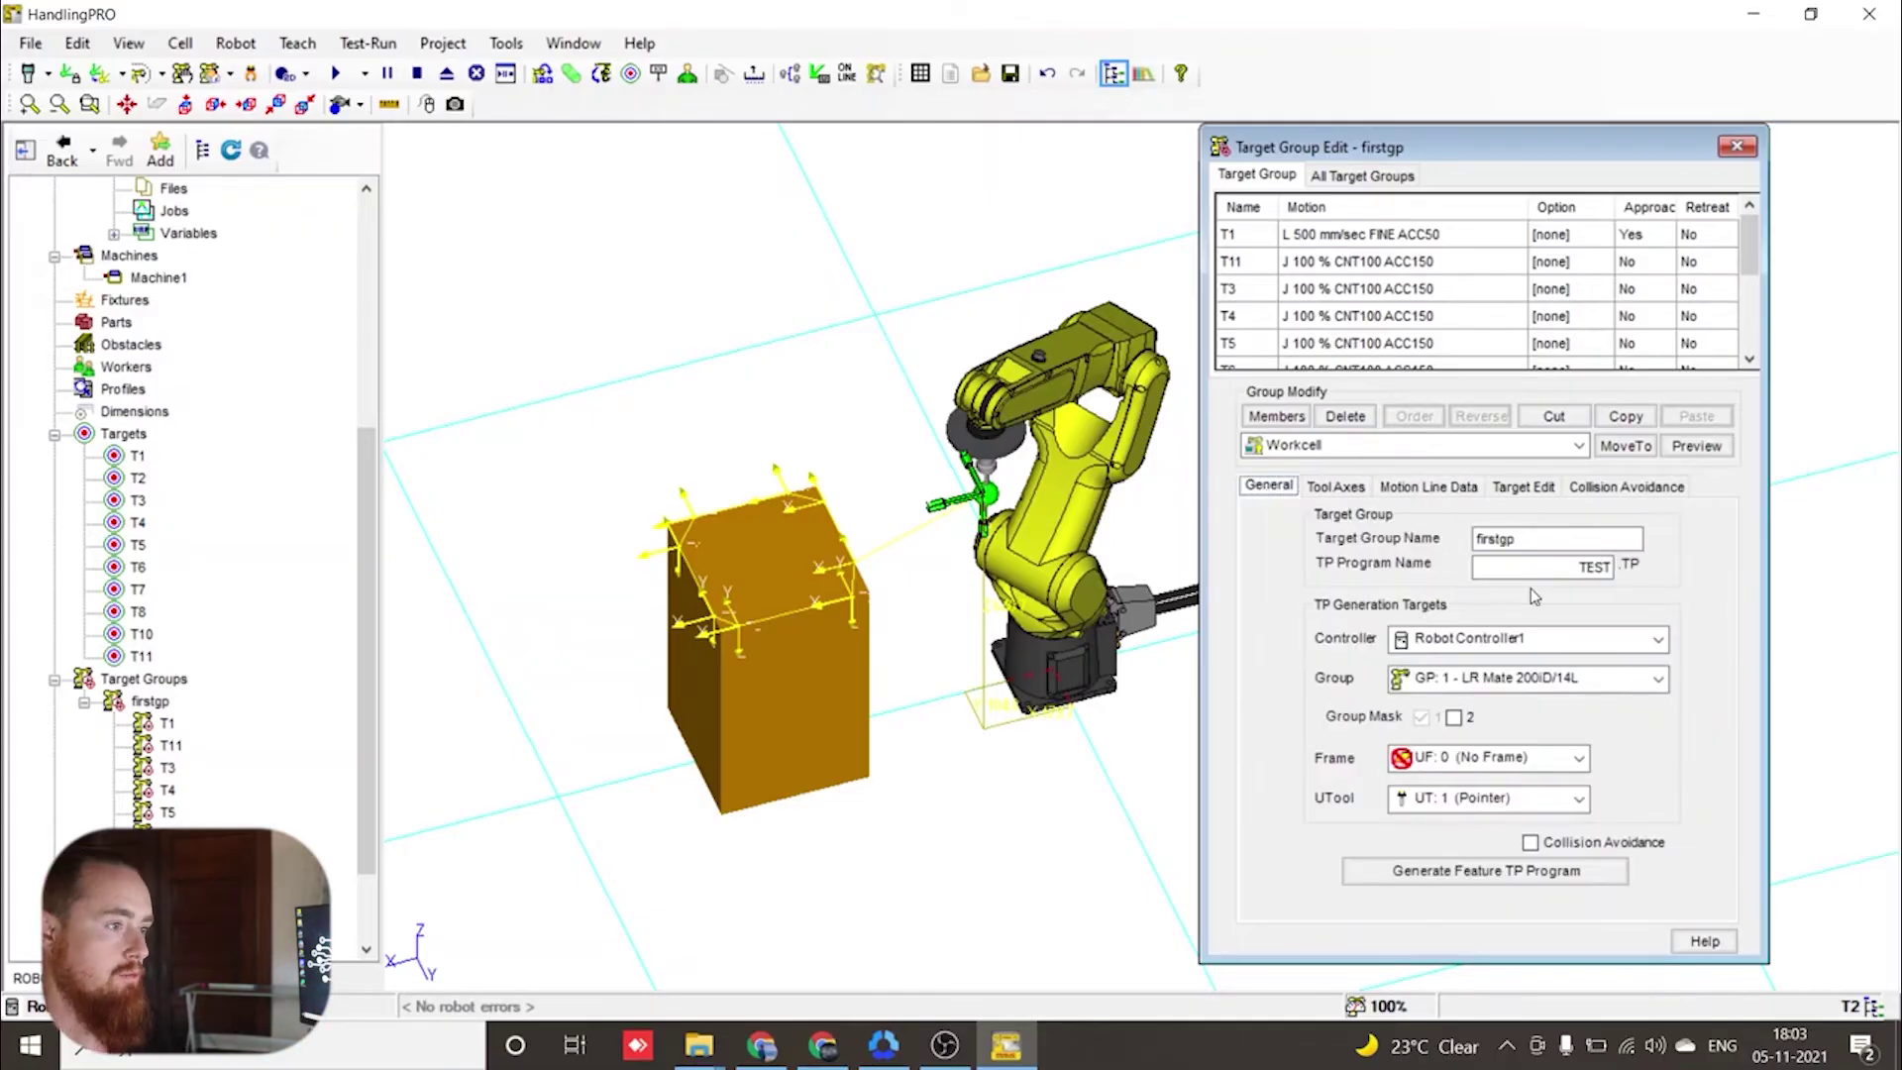
drag(1520, 540, 1464, 543)
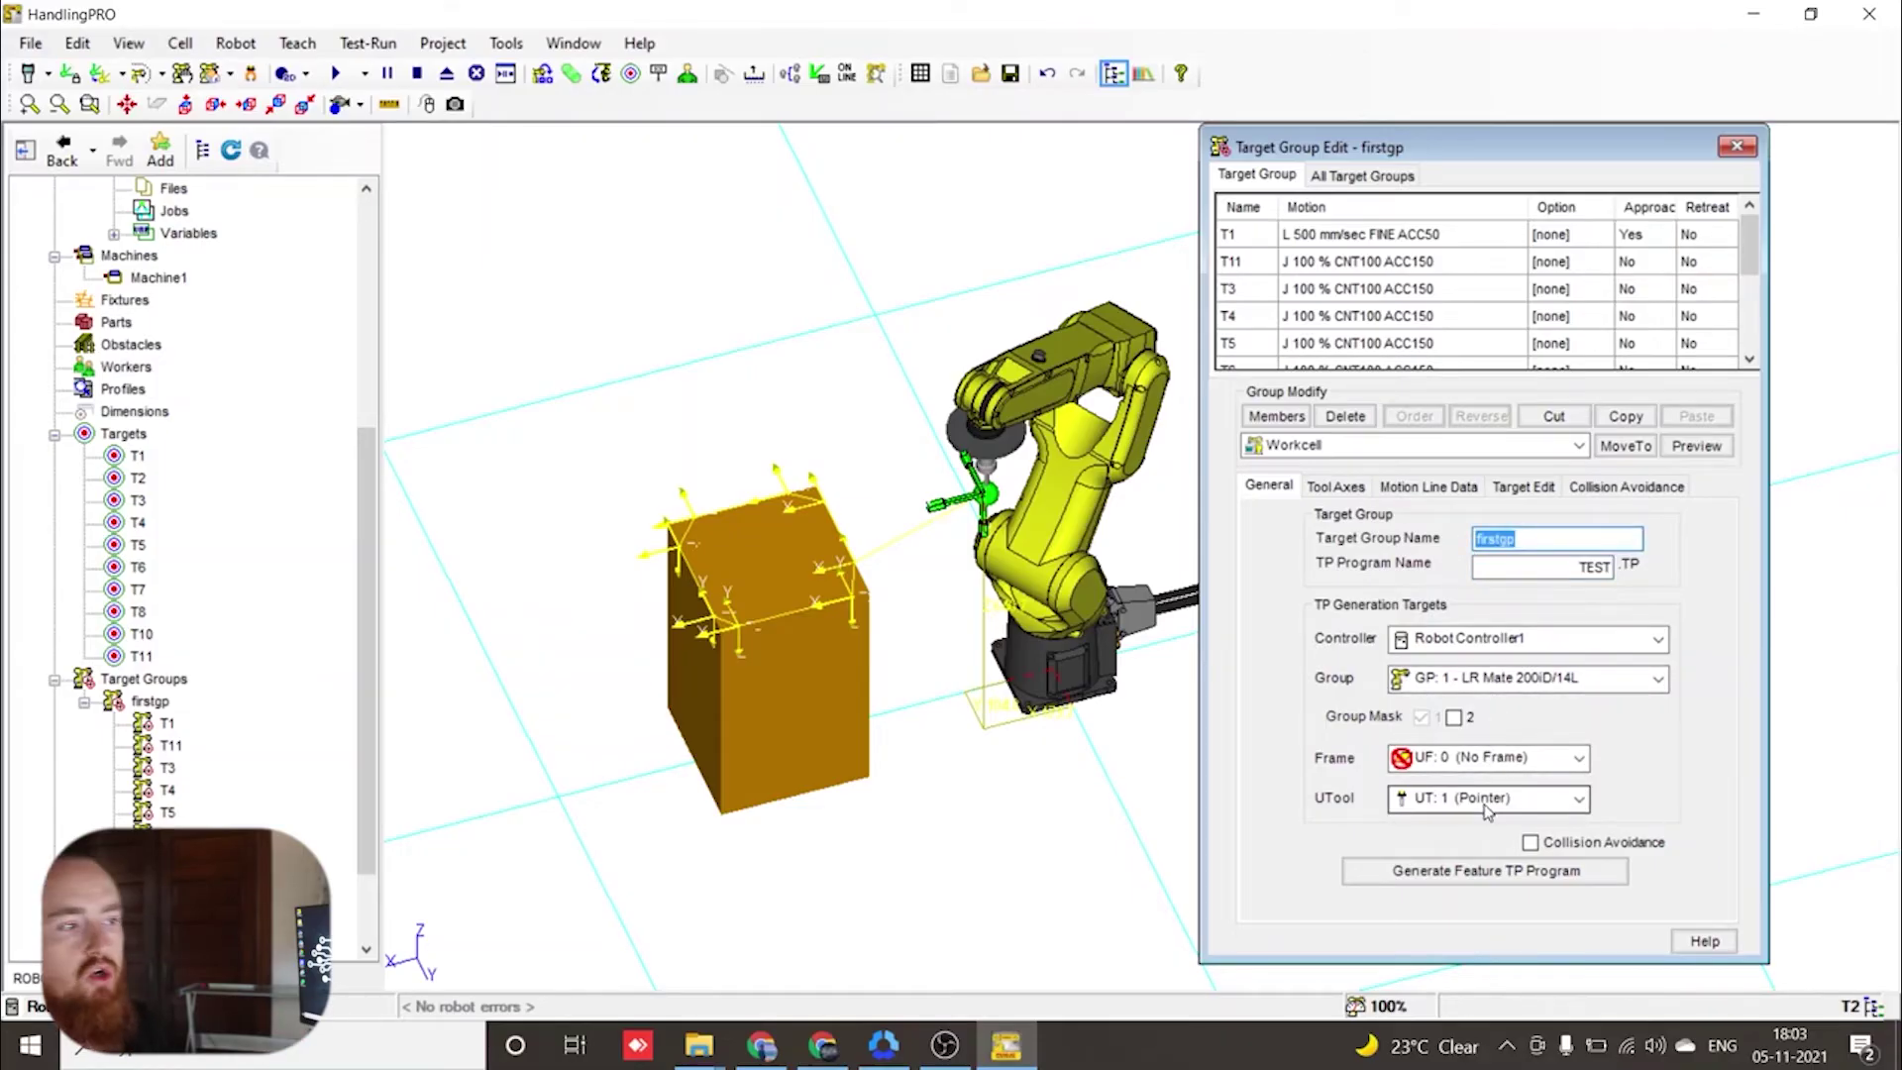
click(1550, 765)
click(1552, 773)
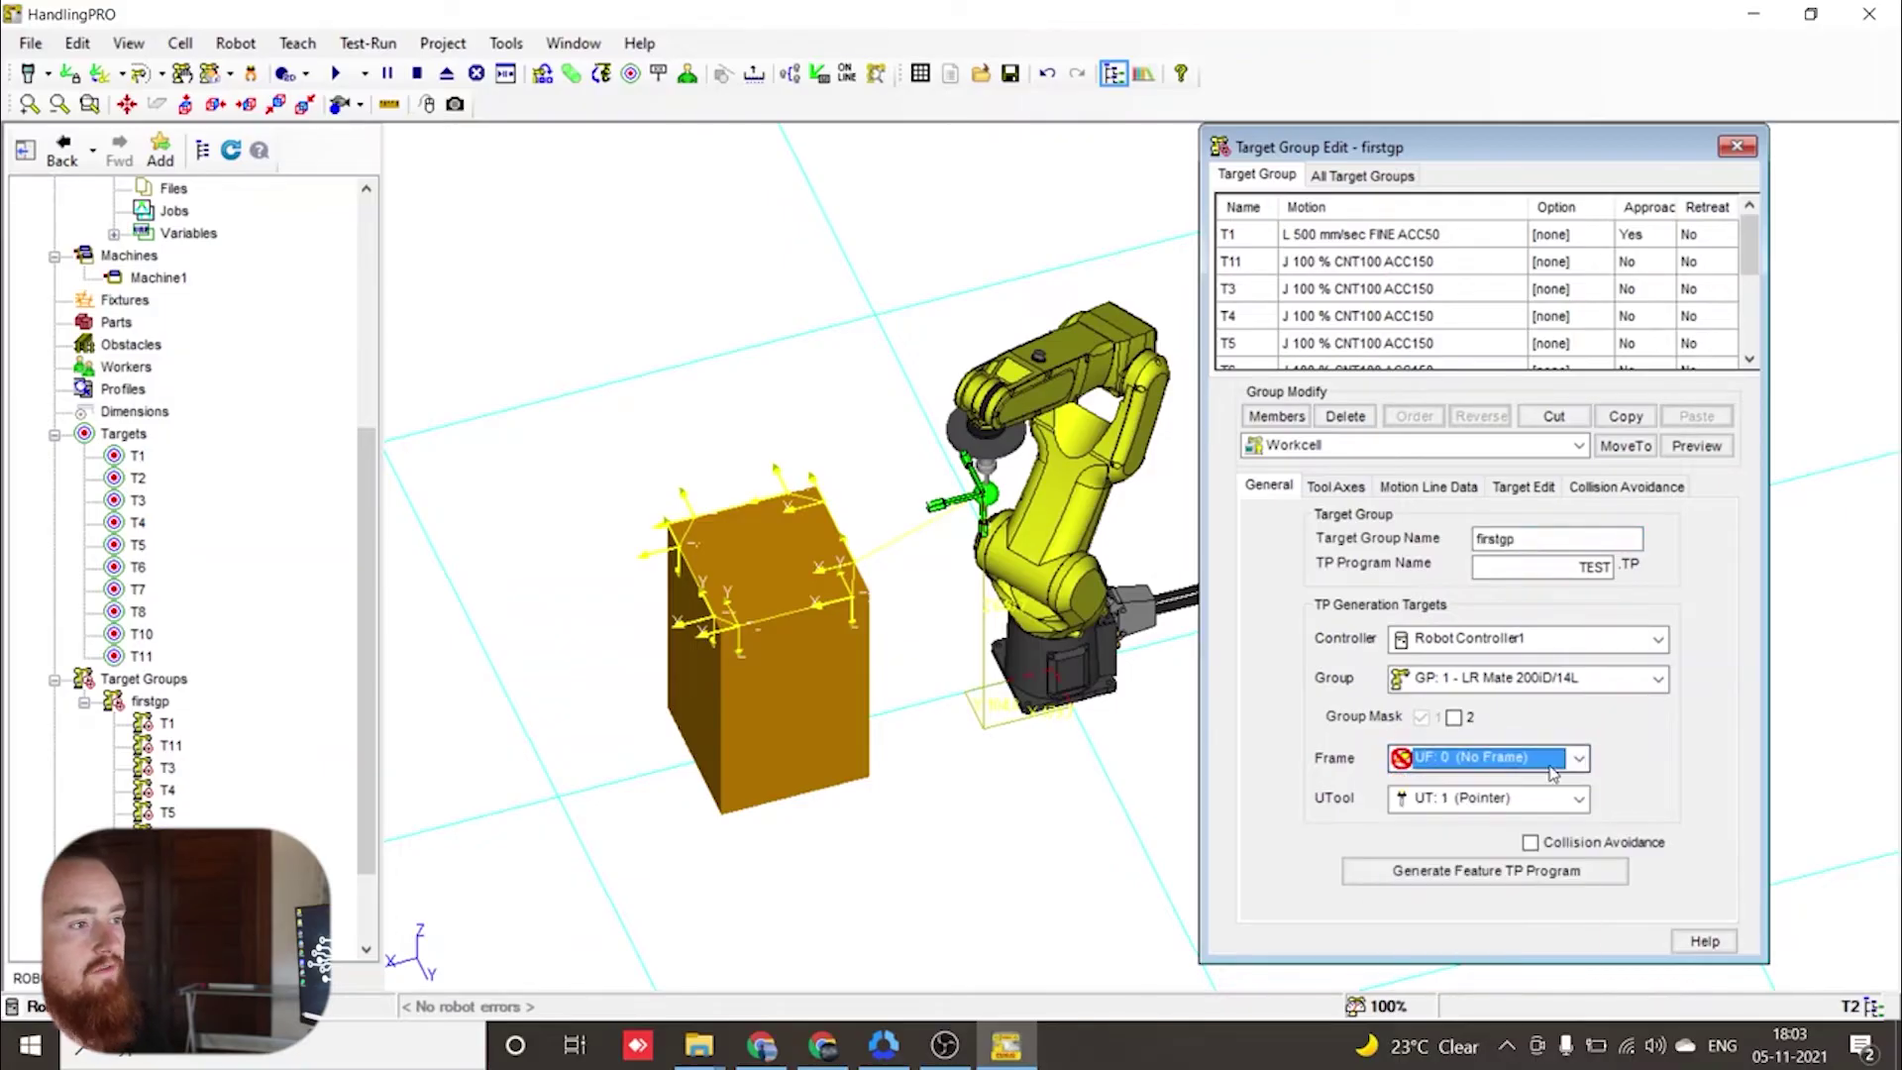
click(1442, 875)
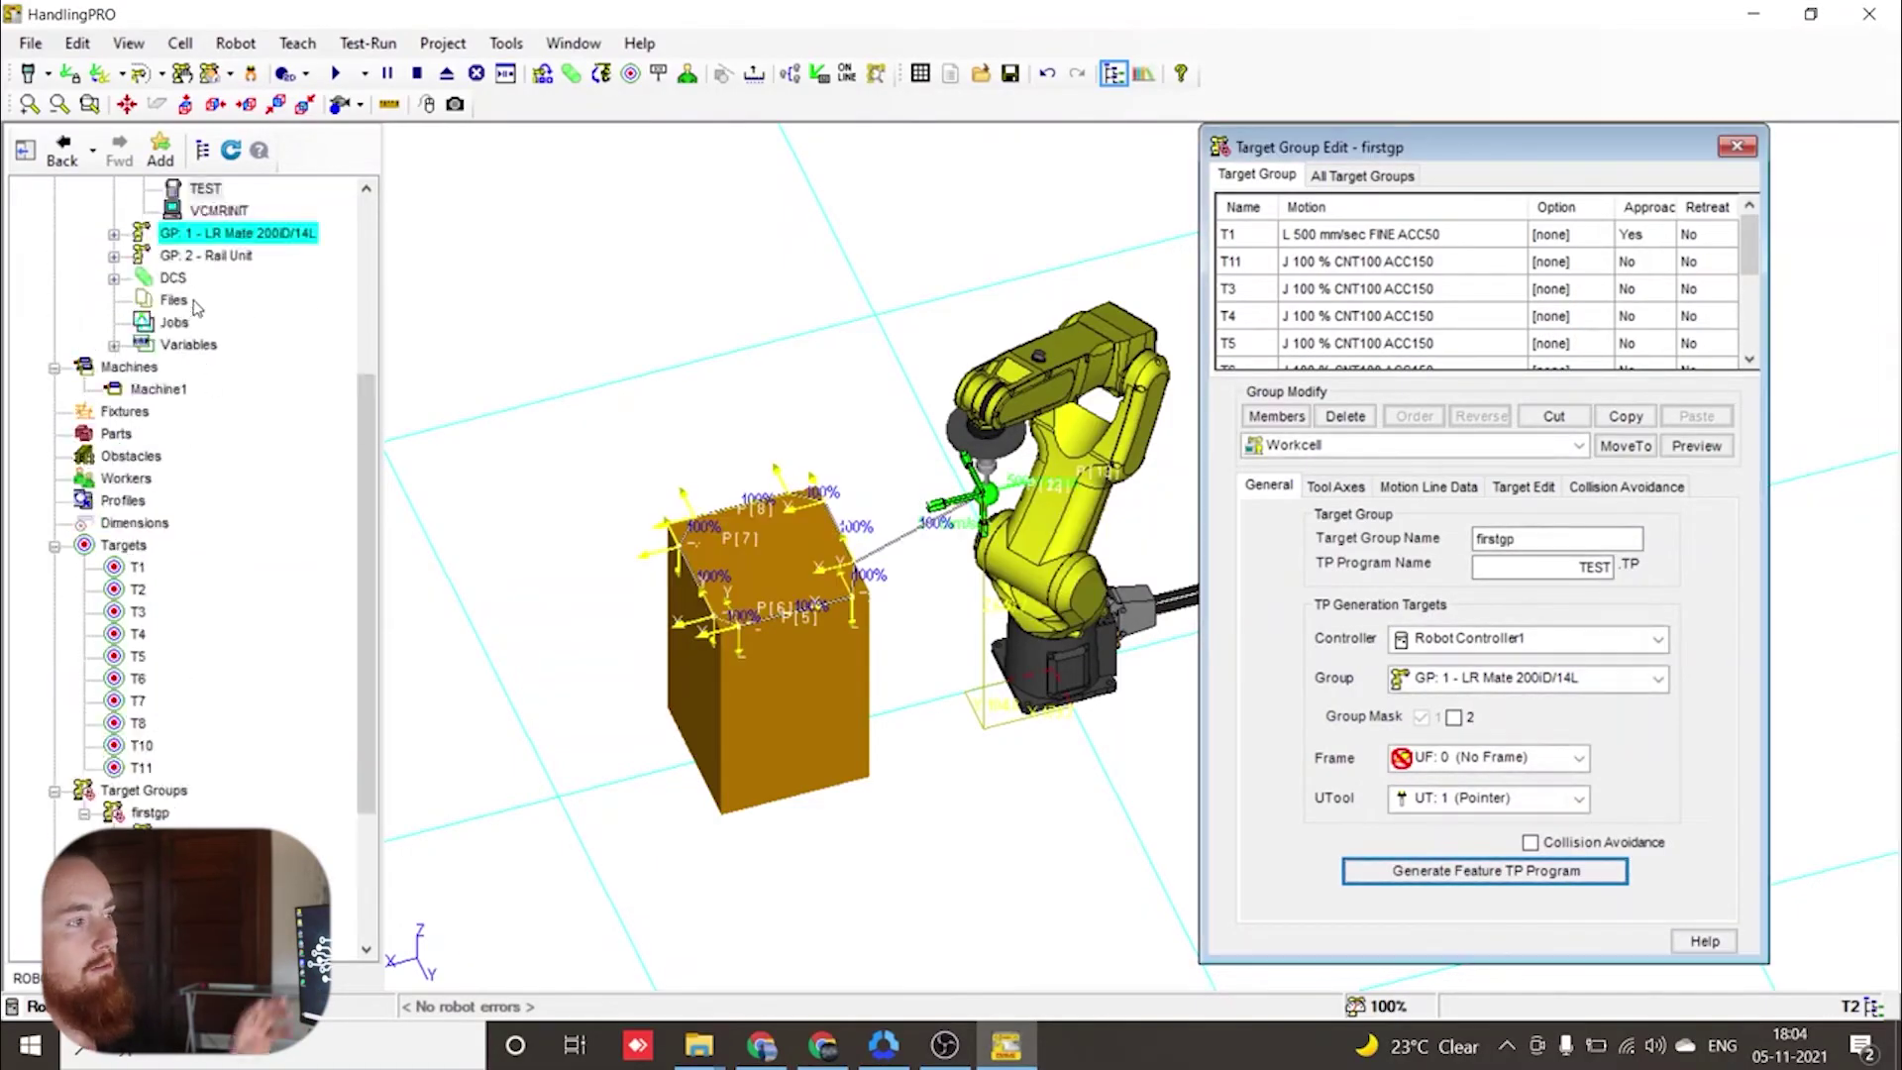
- Locate the generated program TEST among Robot Controller1's programs and close the target group editor
scroll(235, 433, up, 5)
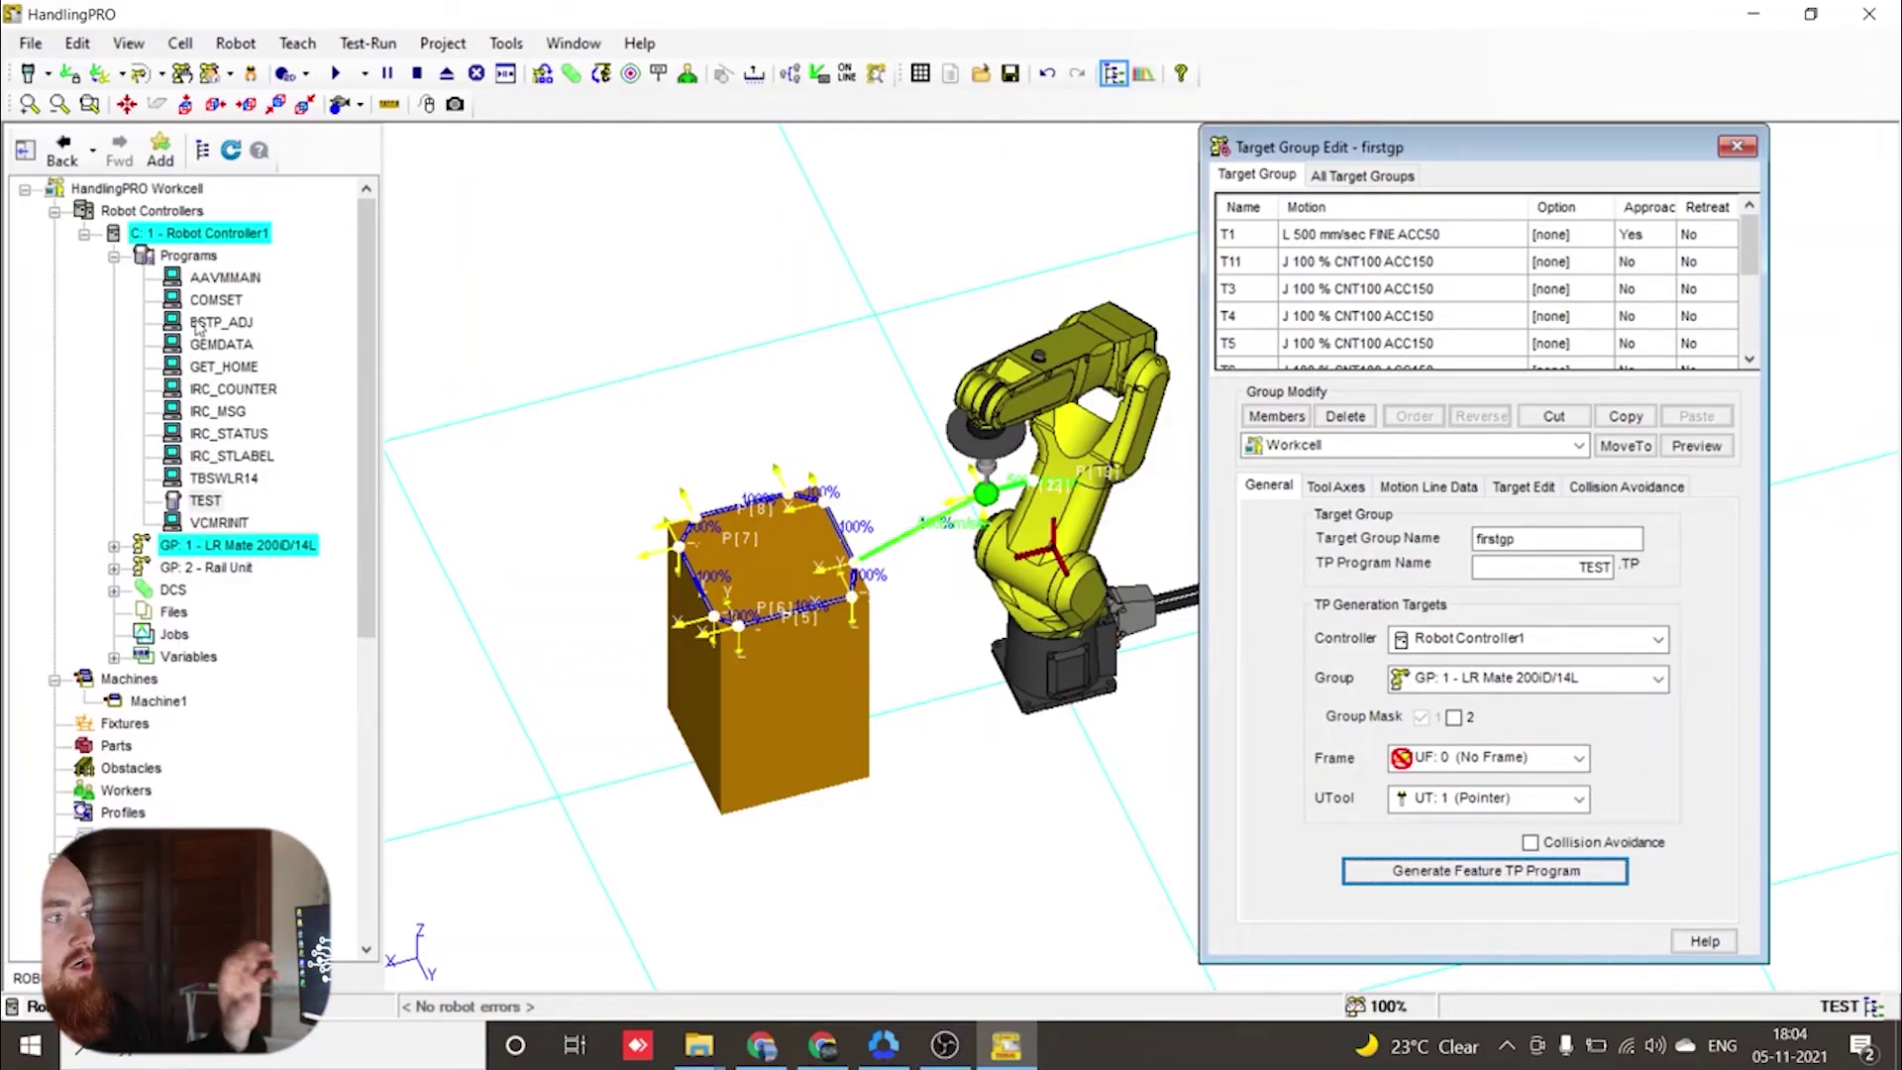
click(205, 500)
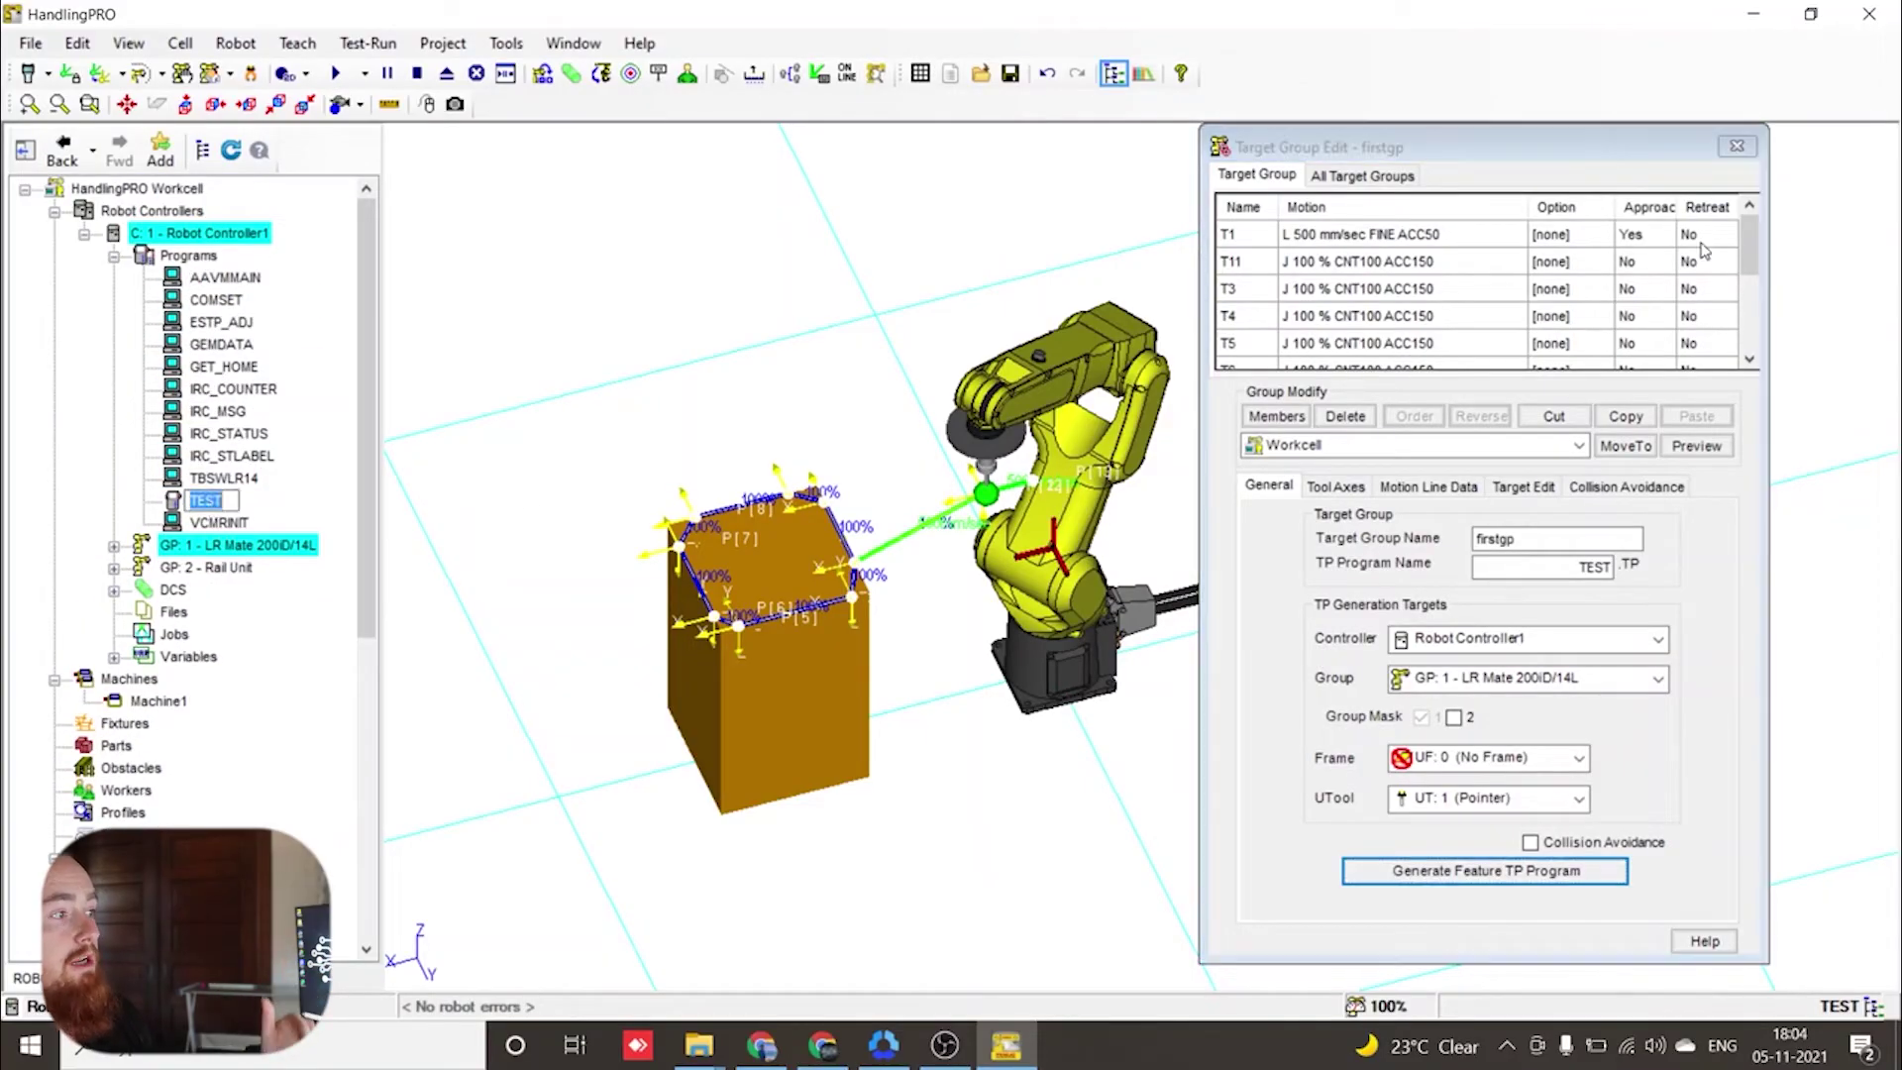
click(1736, 146)
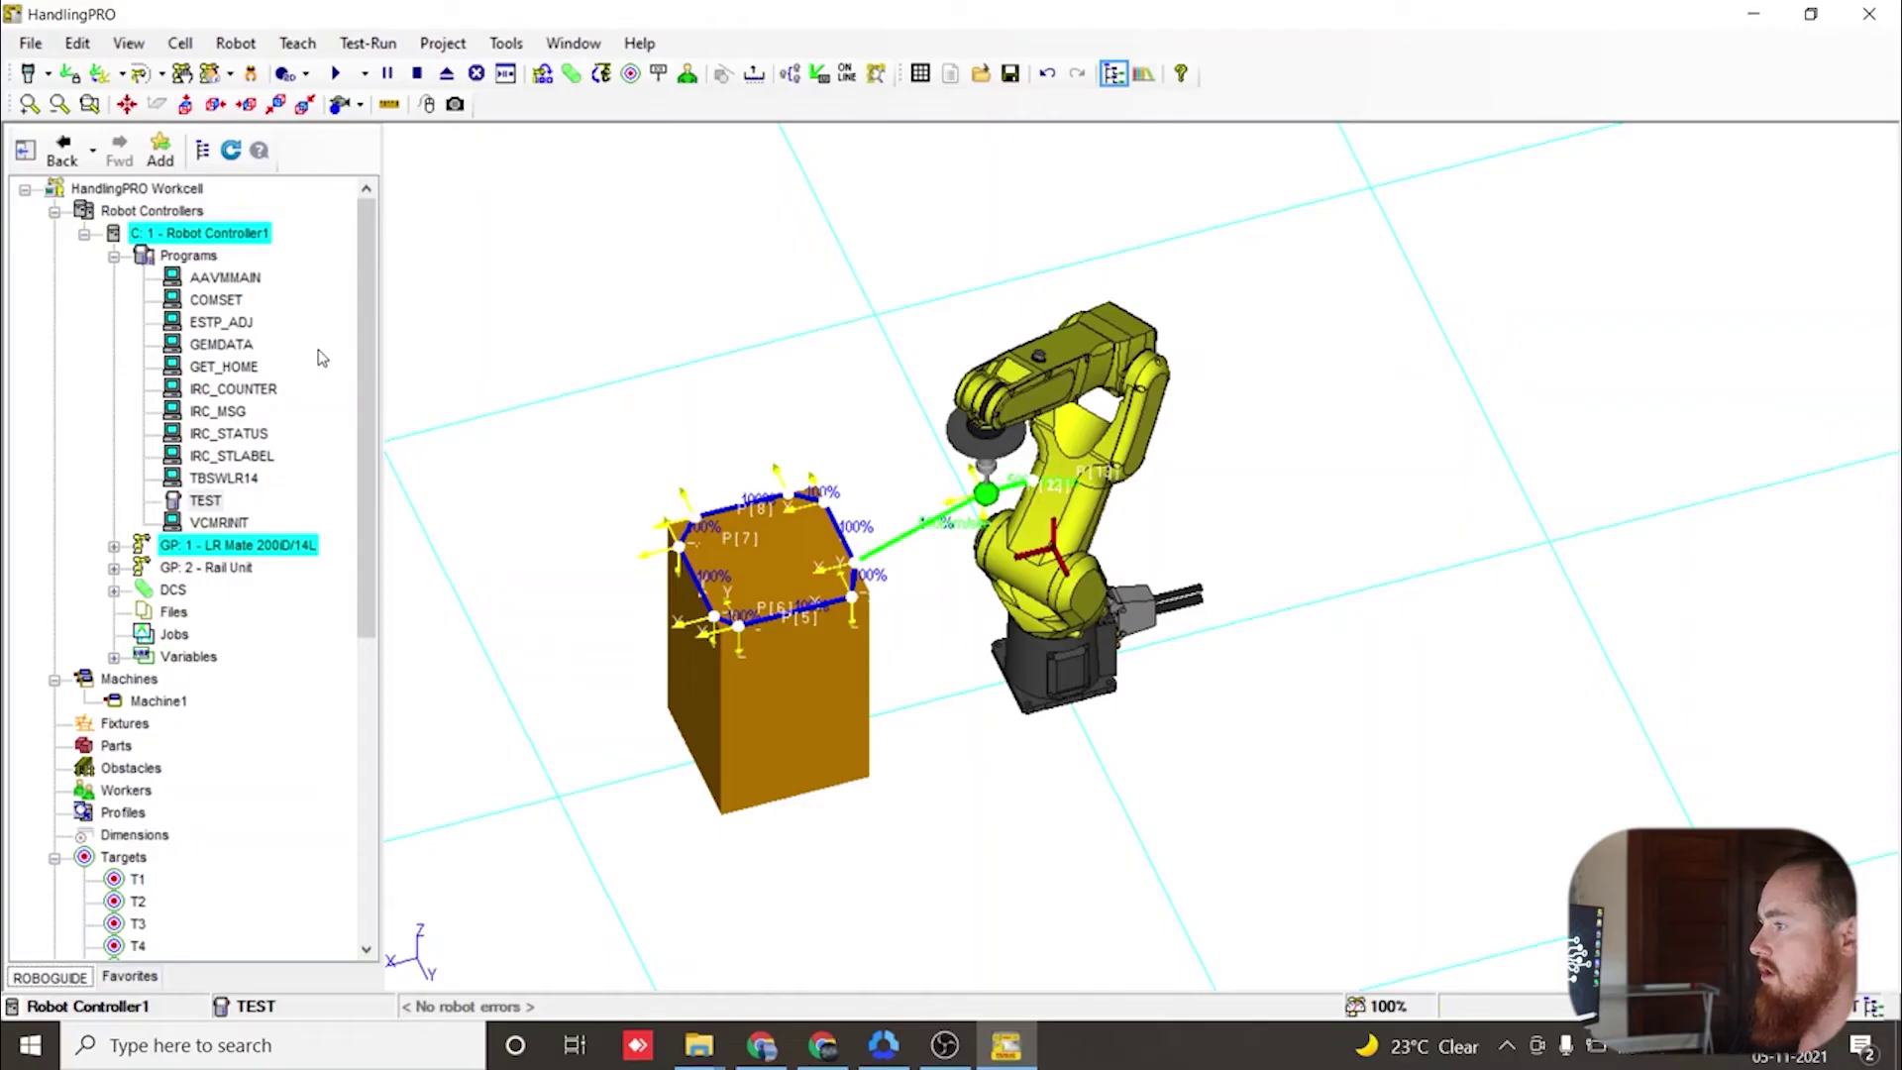
- Bring up the virtual teach pendant and open program TEST in its editor
click(26, 76)
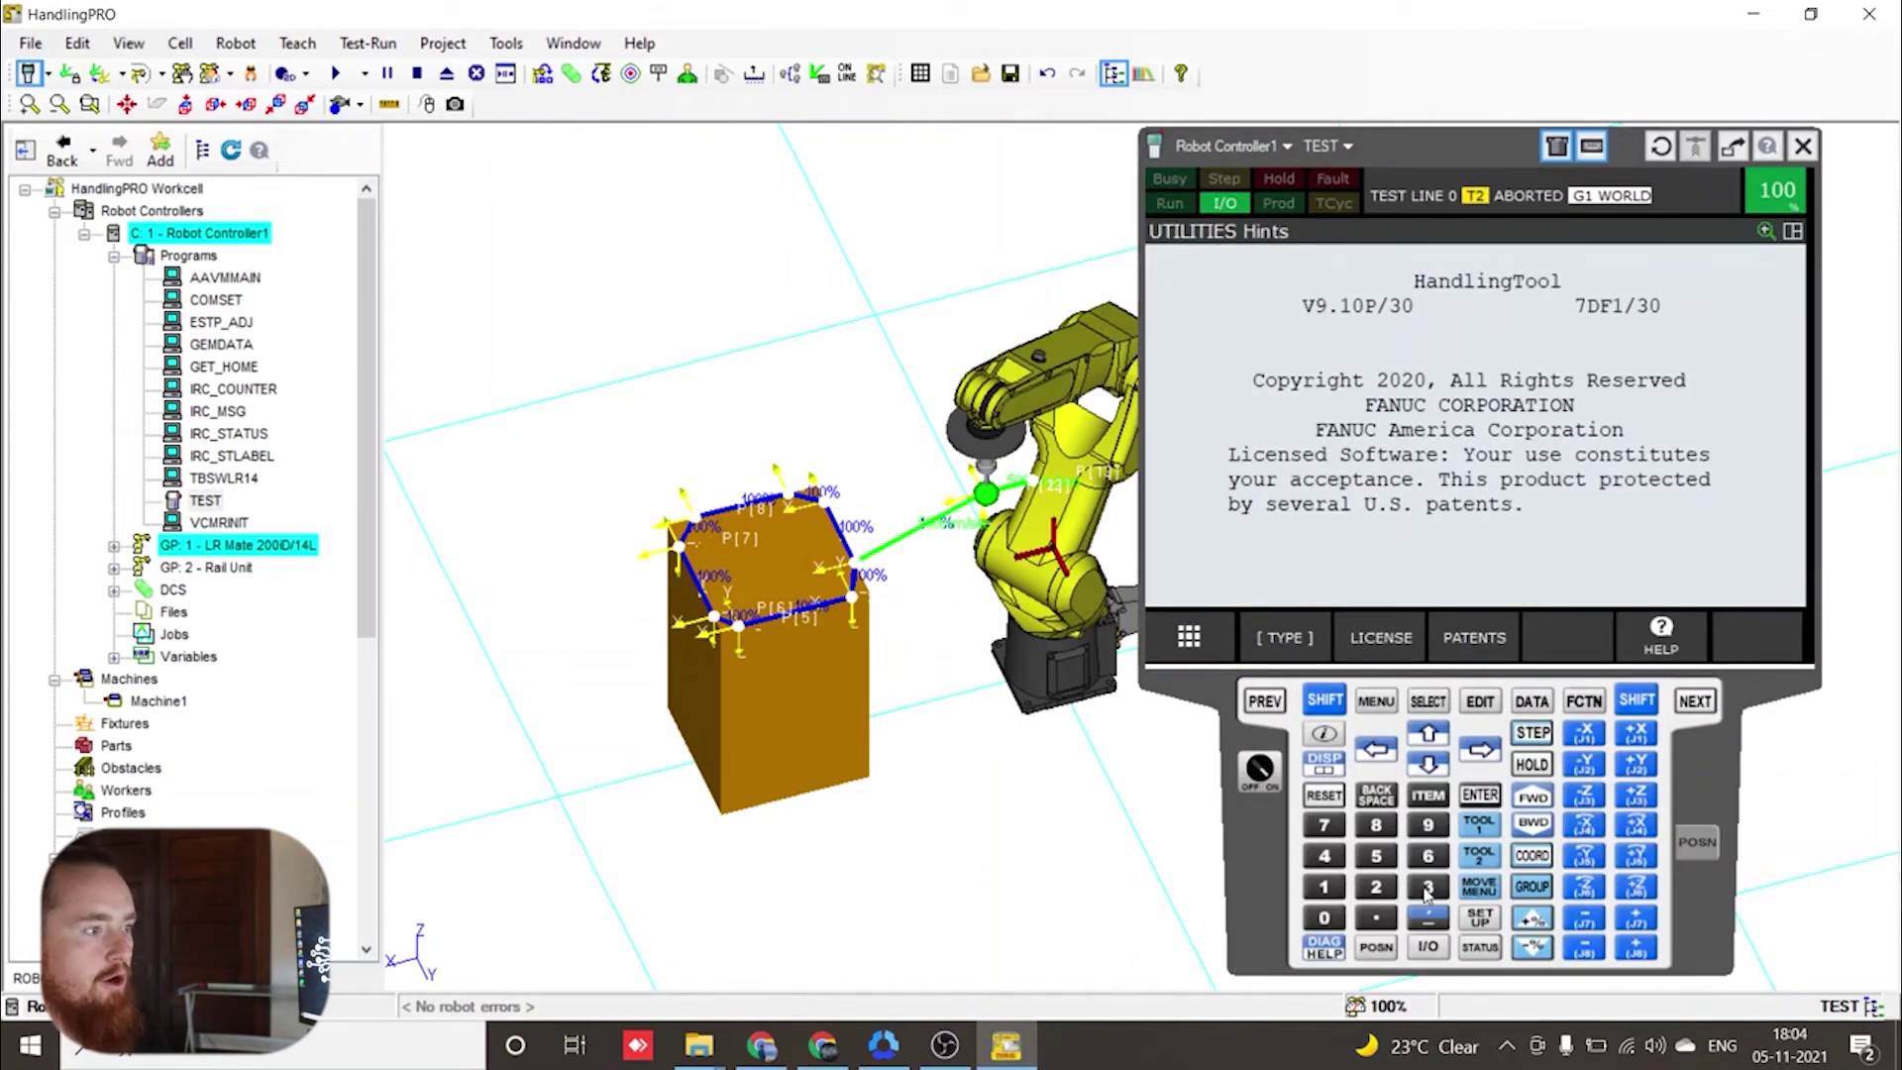
click(1428, 702)
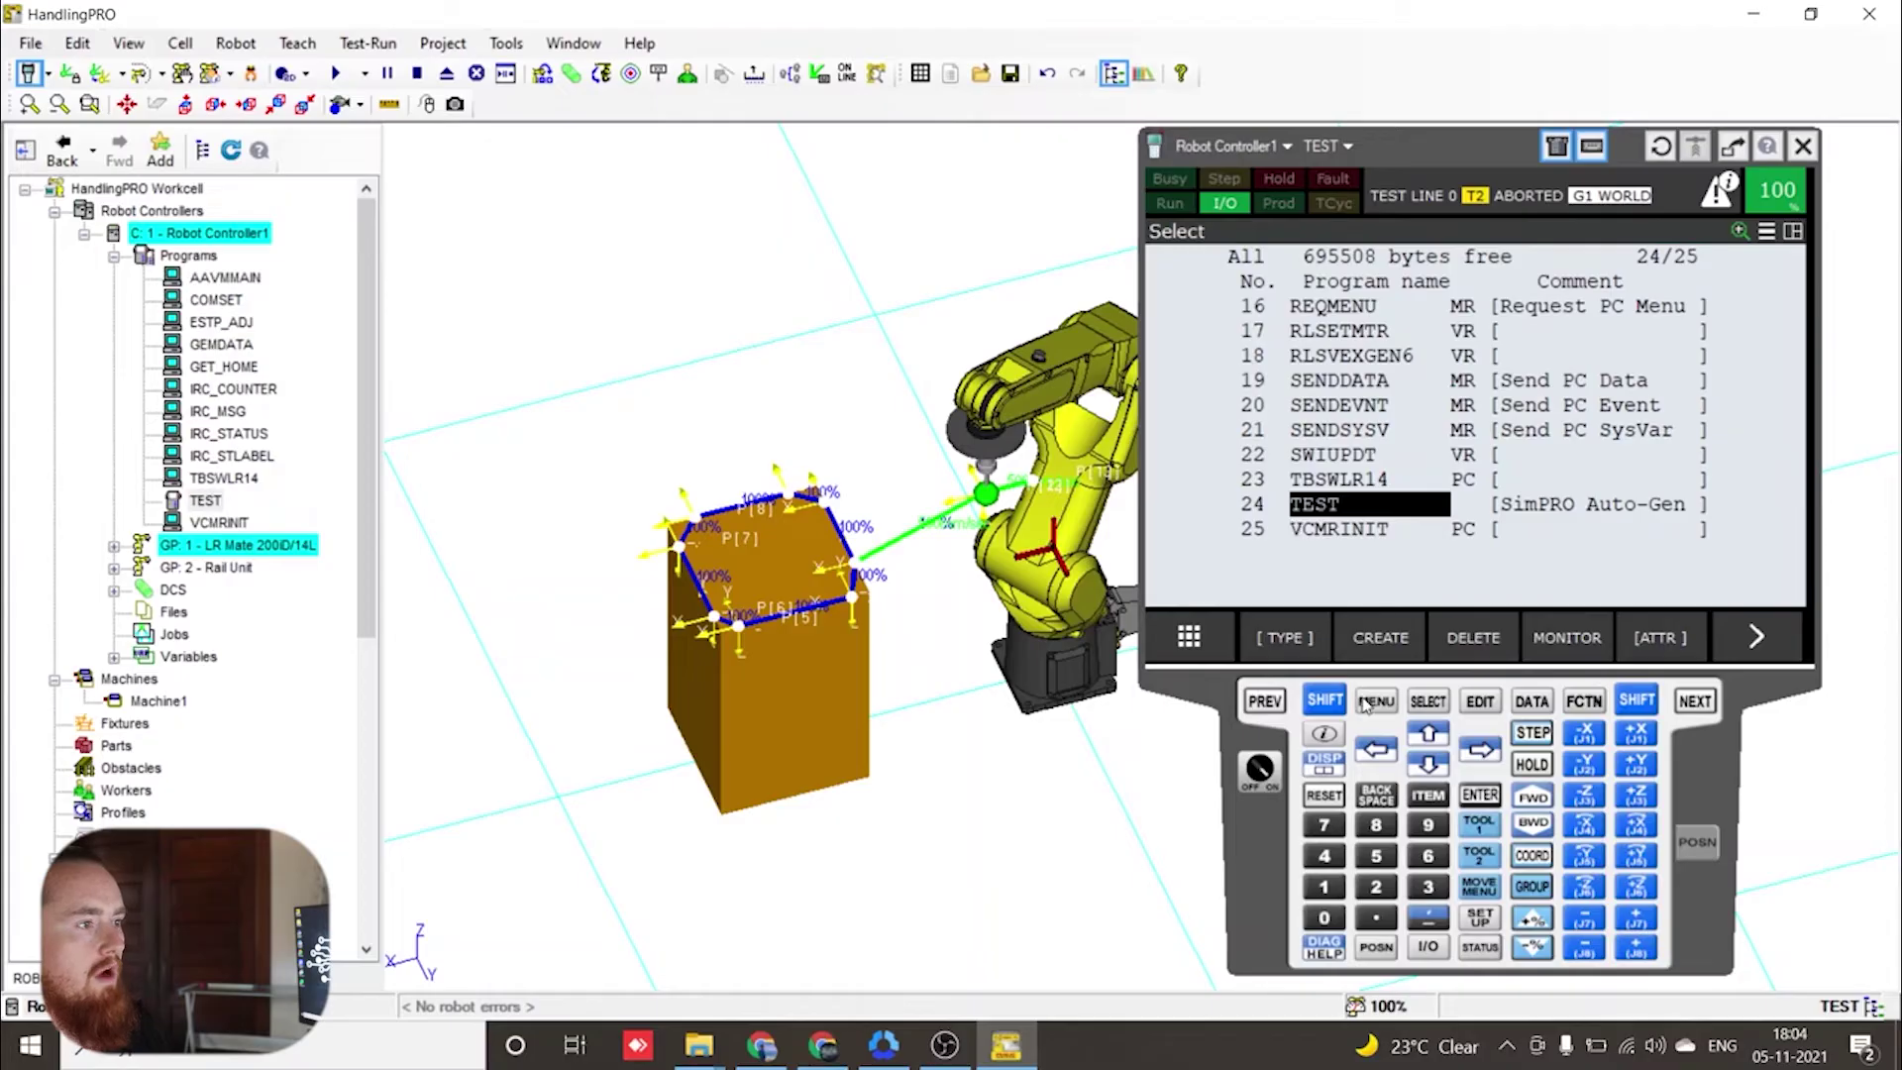
click(1481, 798)
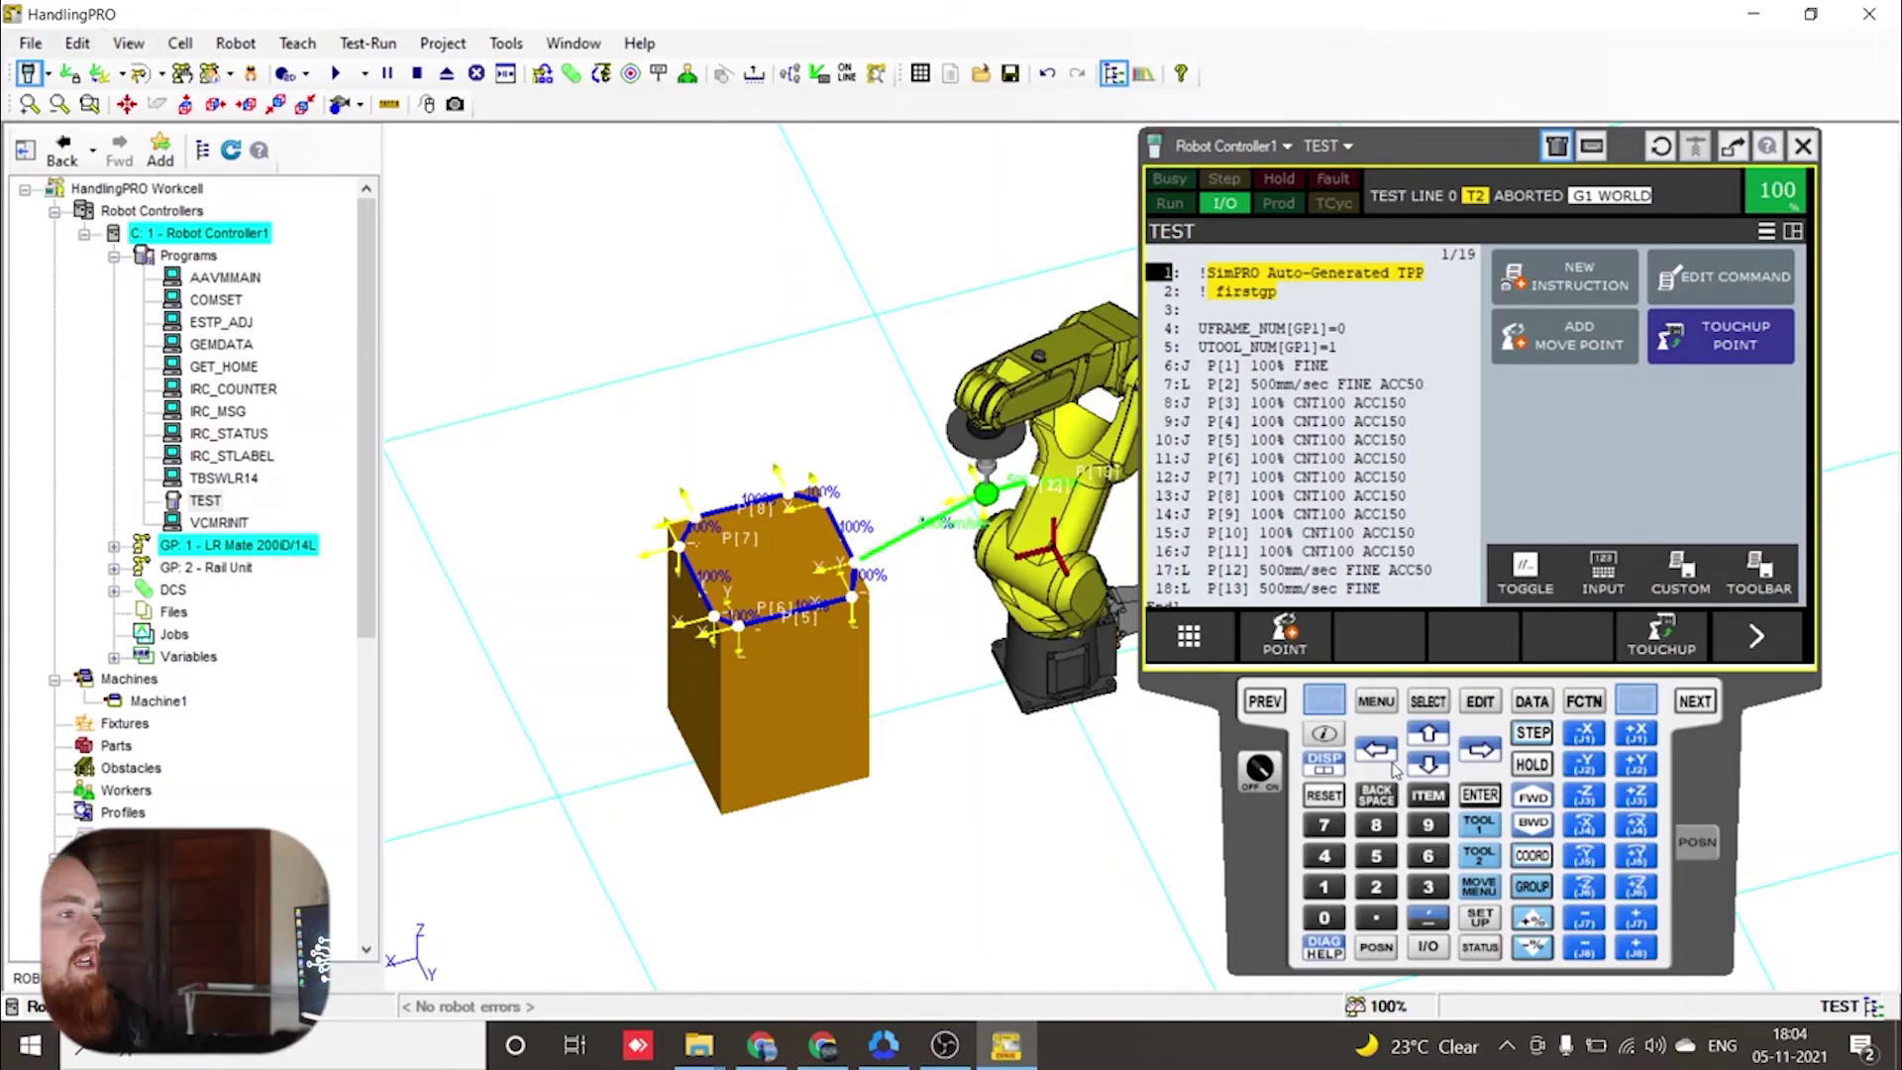
- Lower the speed override to 50% and try running program TEST forward from its first line after a fault reset
shift+click(1322, 795)
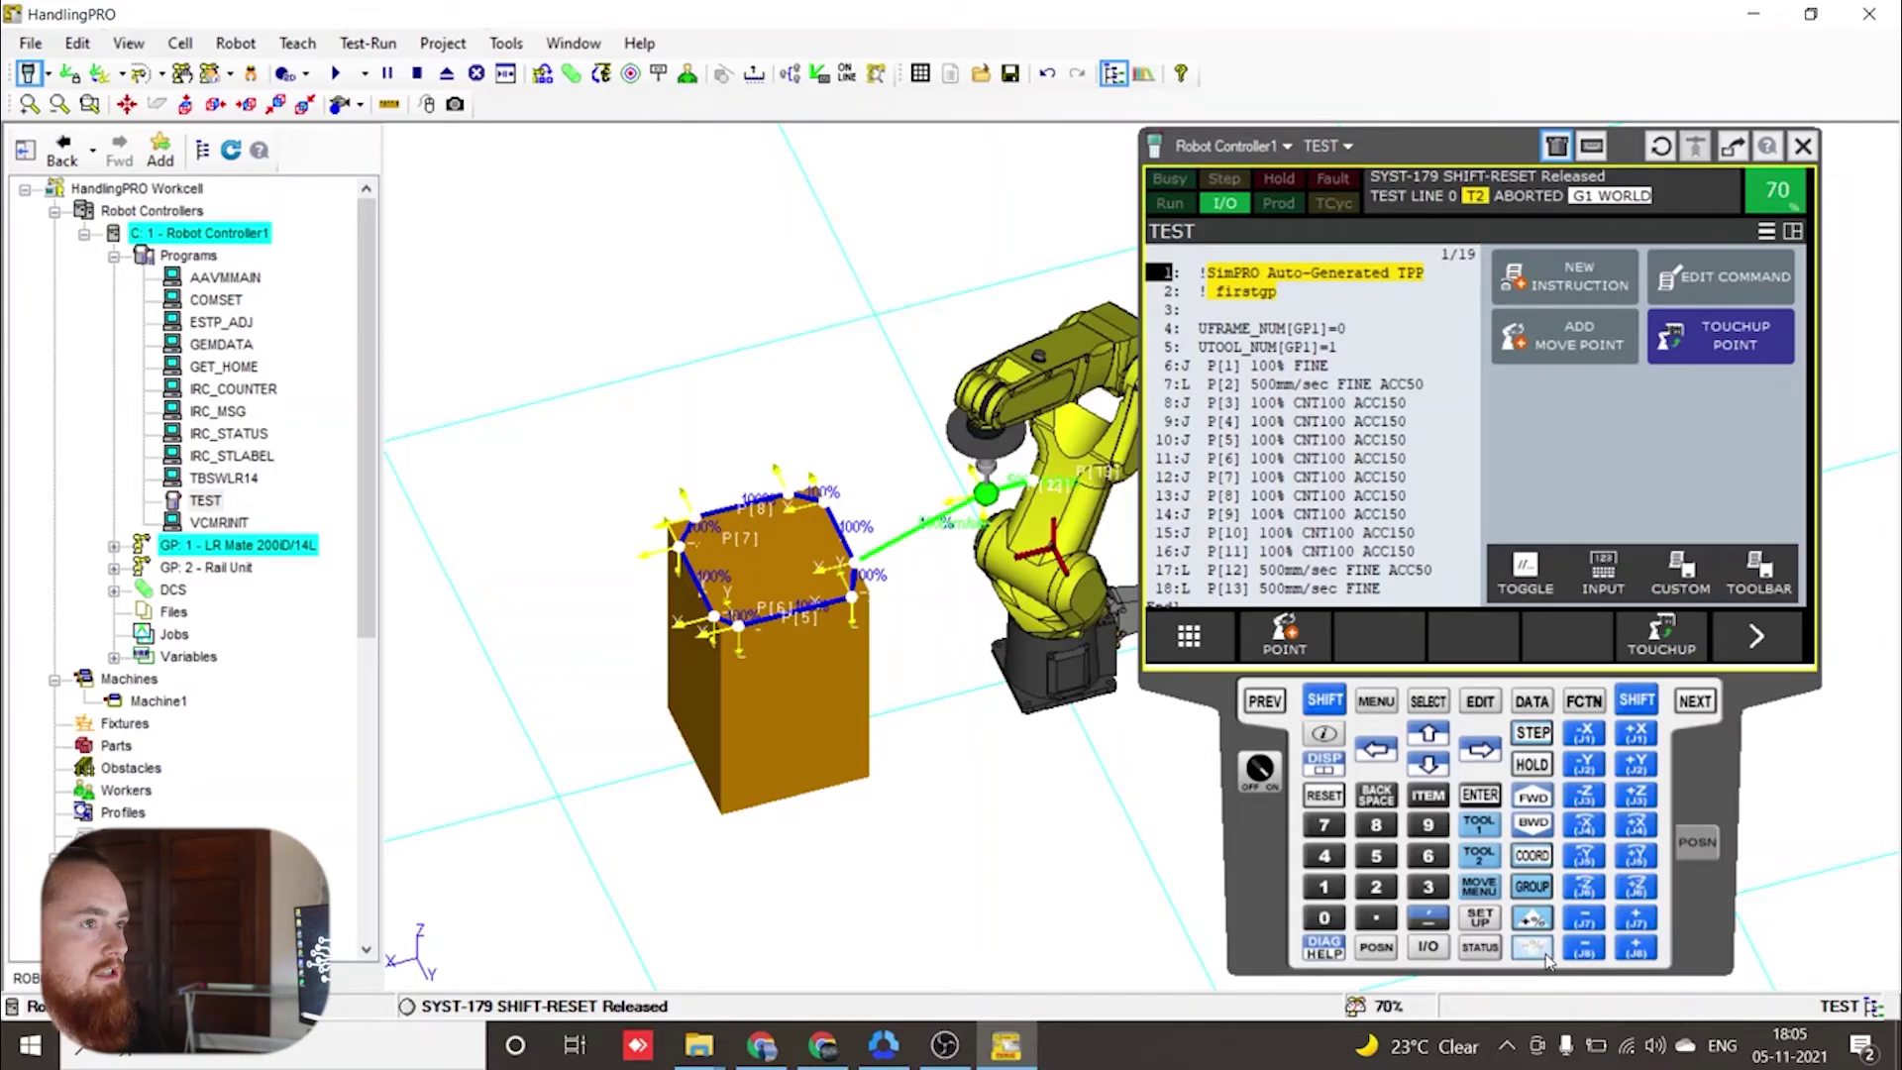
click(1545, 956)
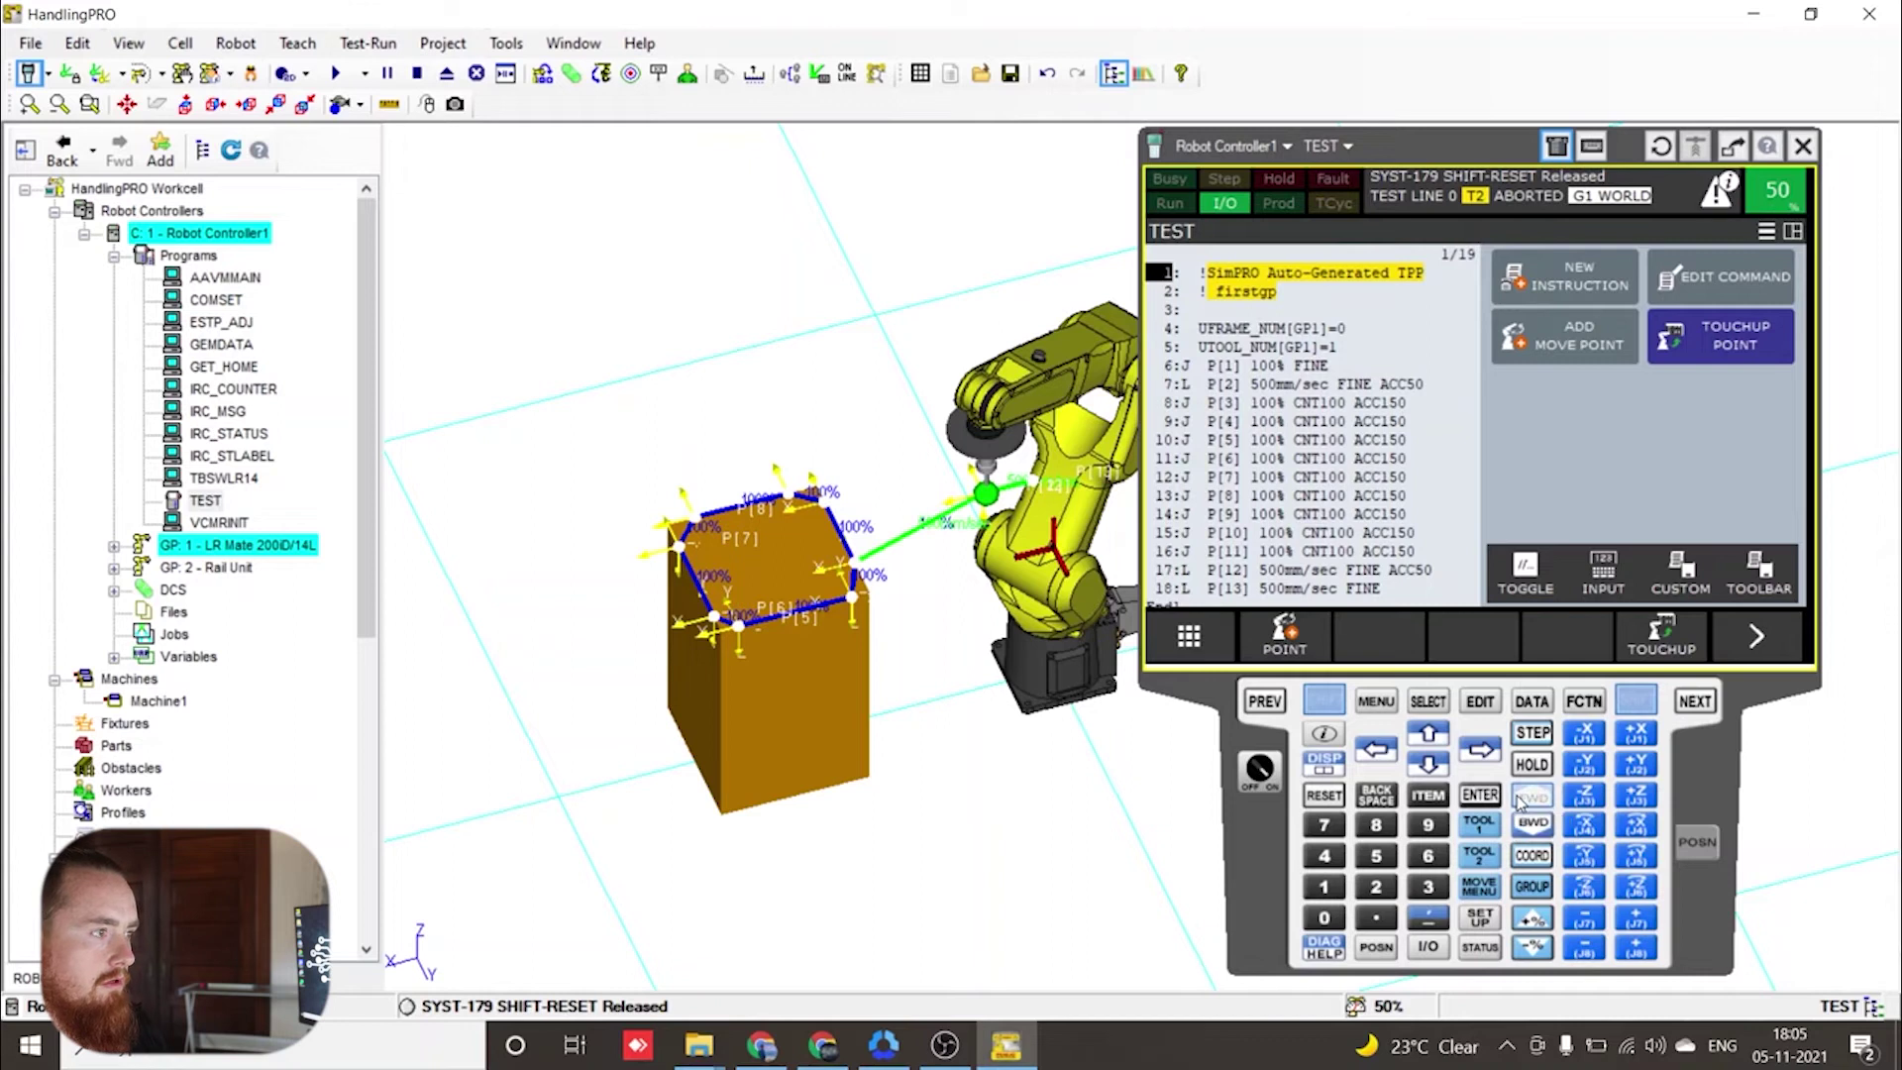
shift+click(1520, 799)
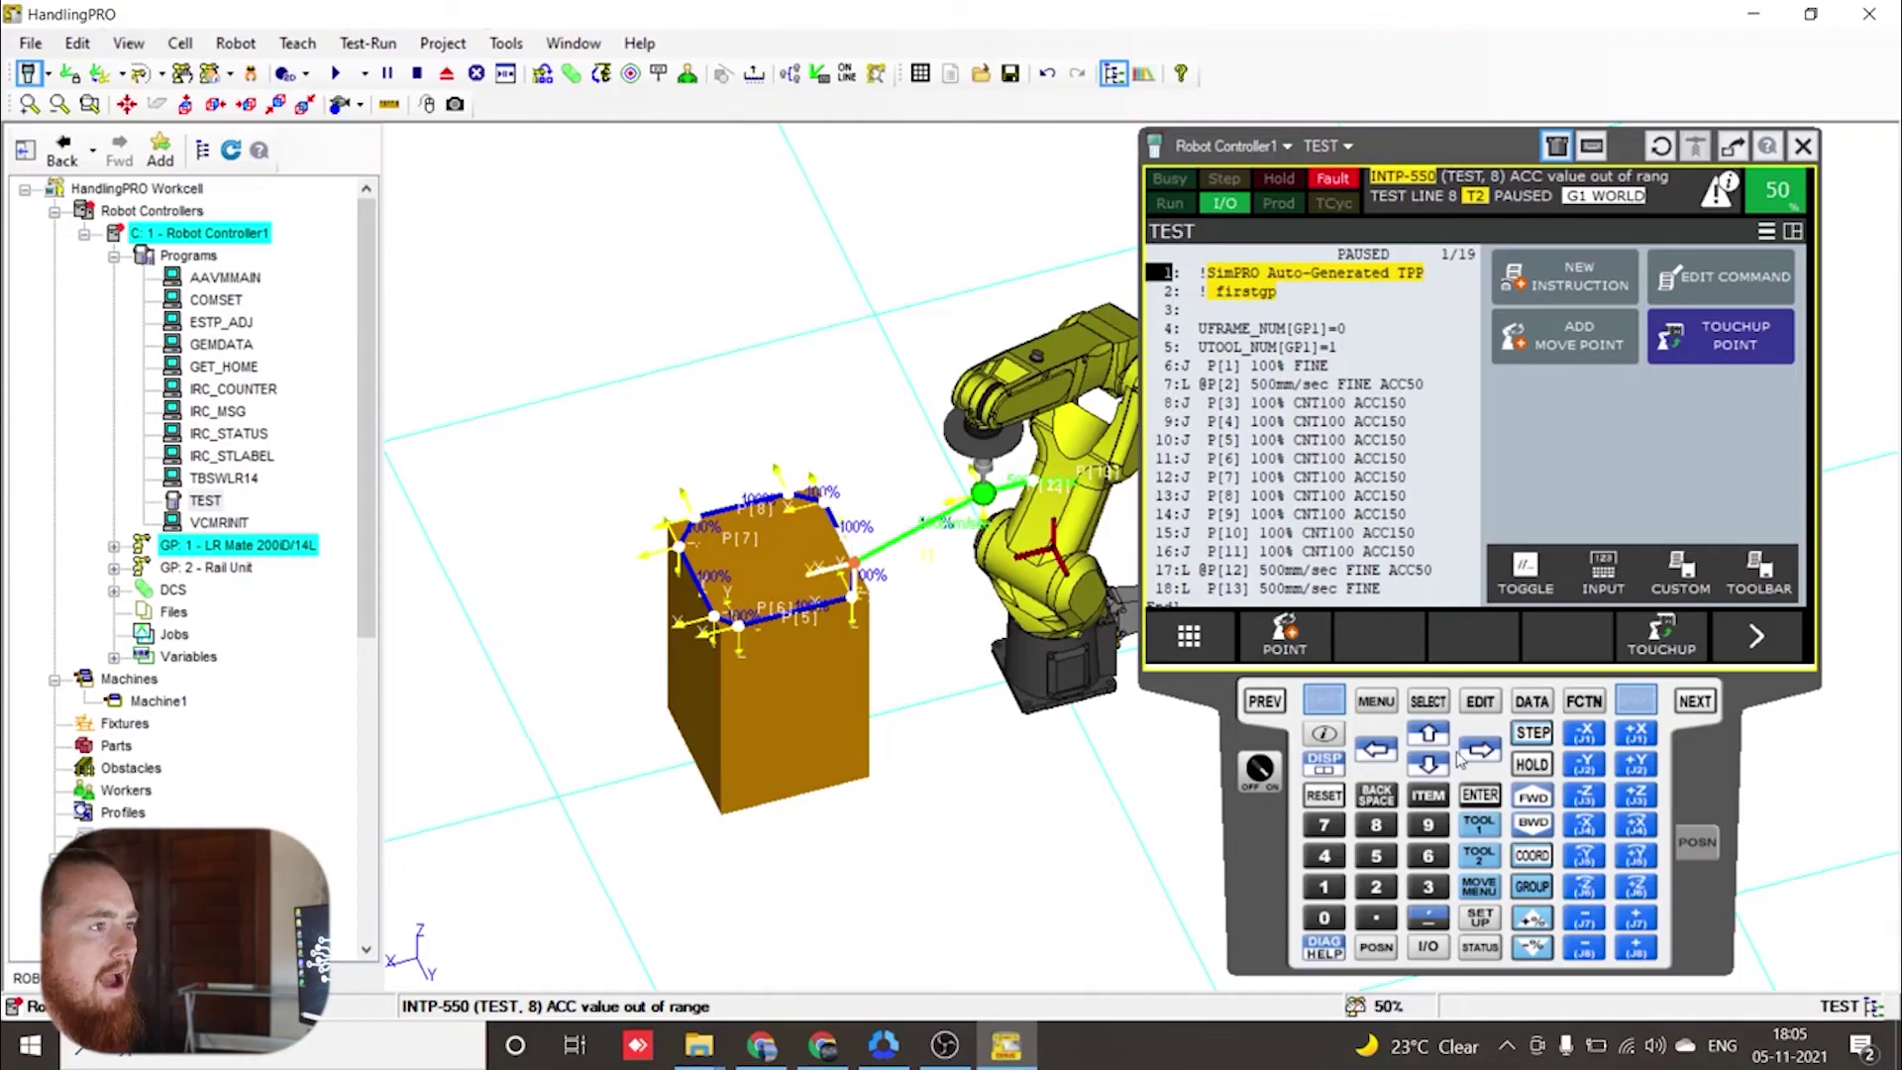
click(1524, 798)
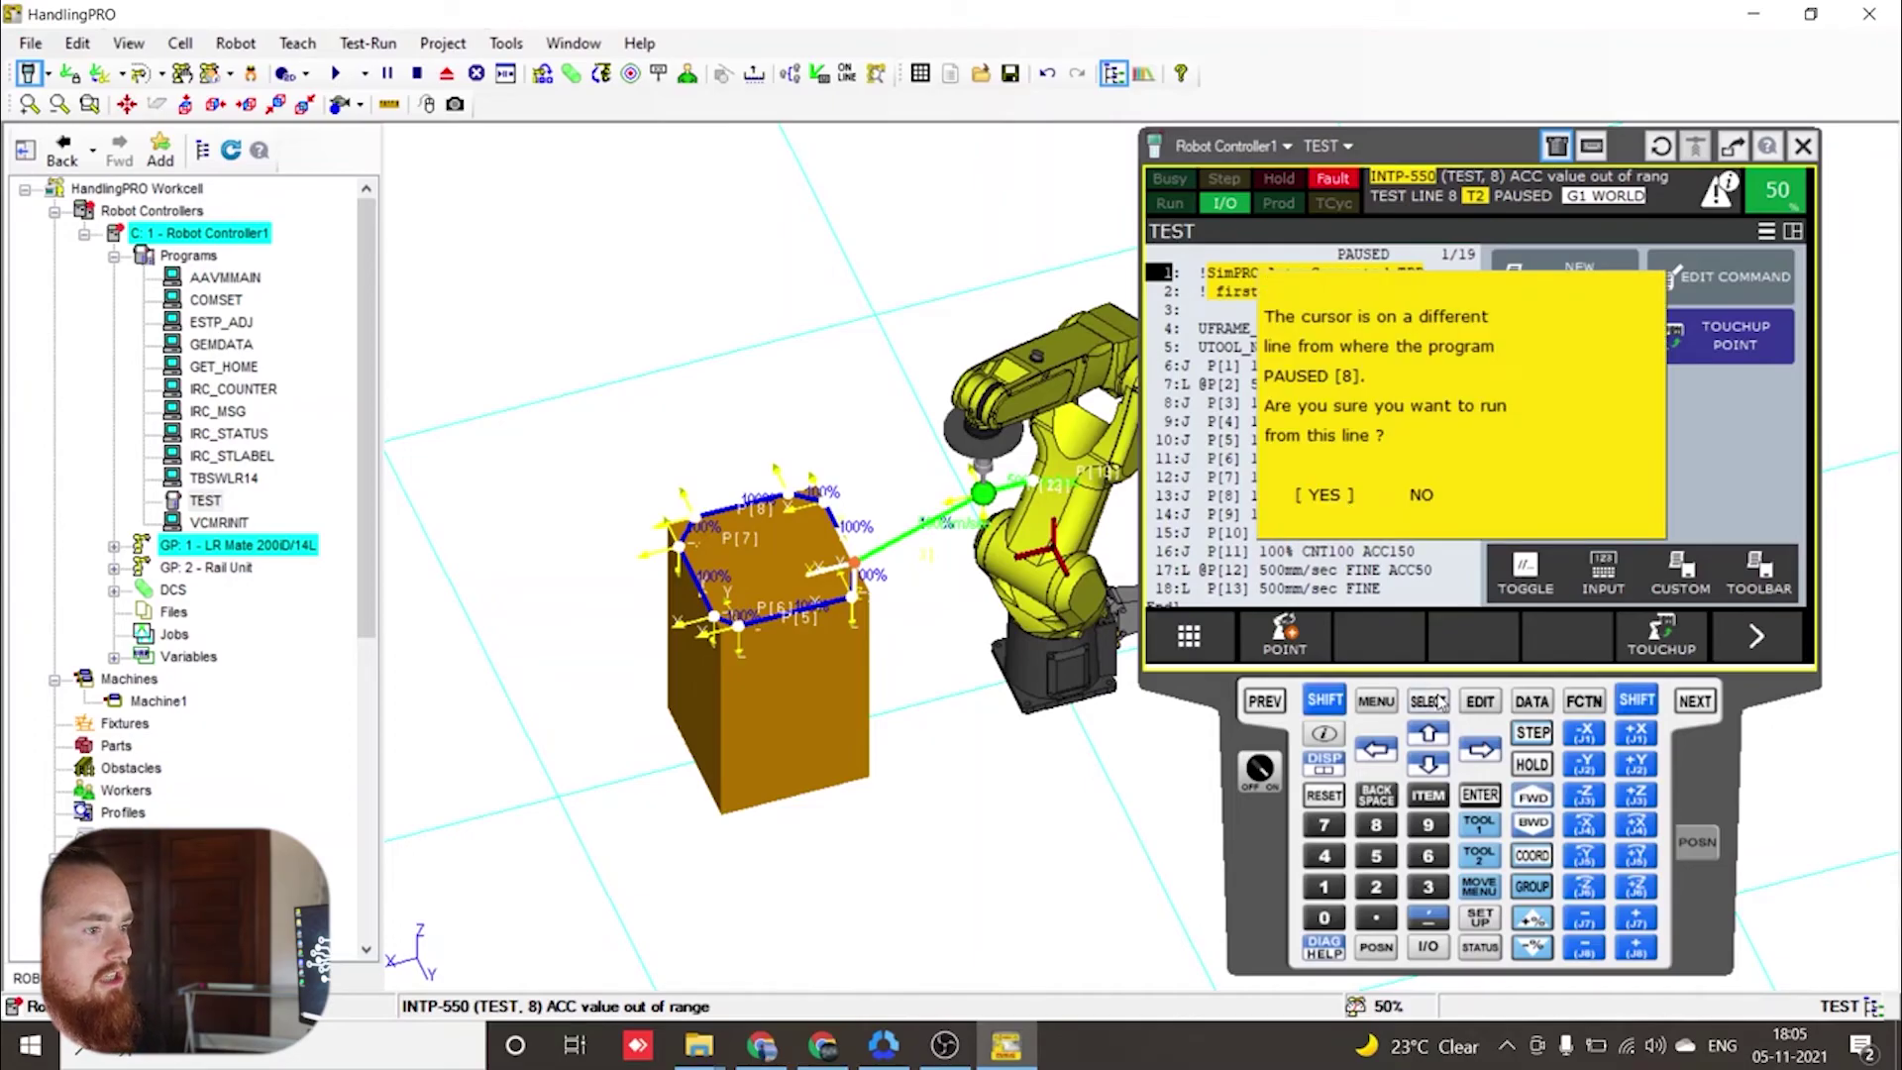
click(1323, 495)
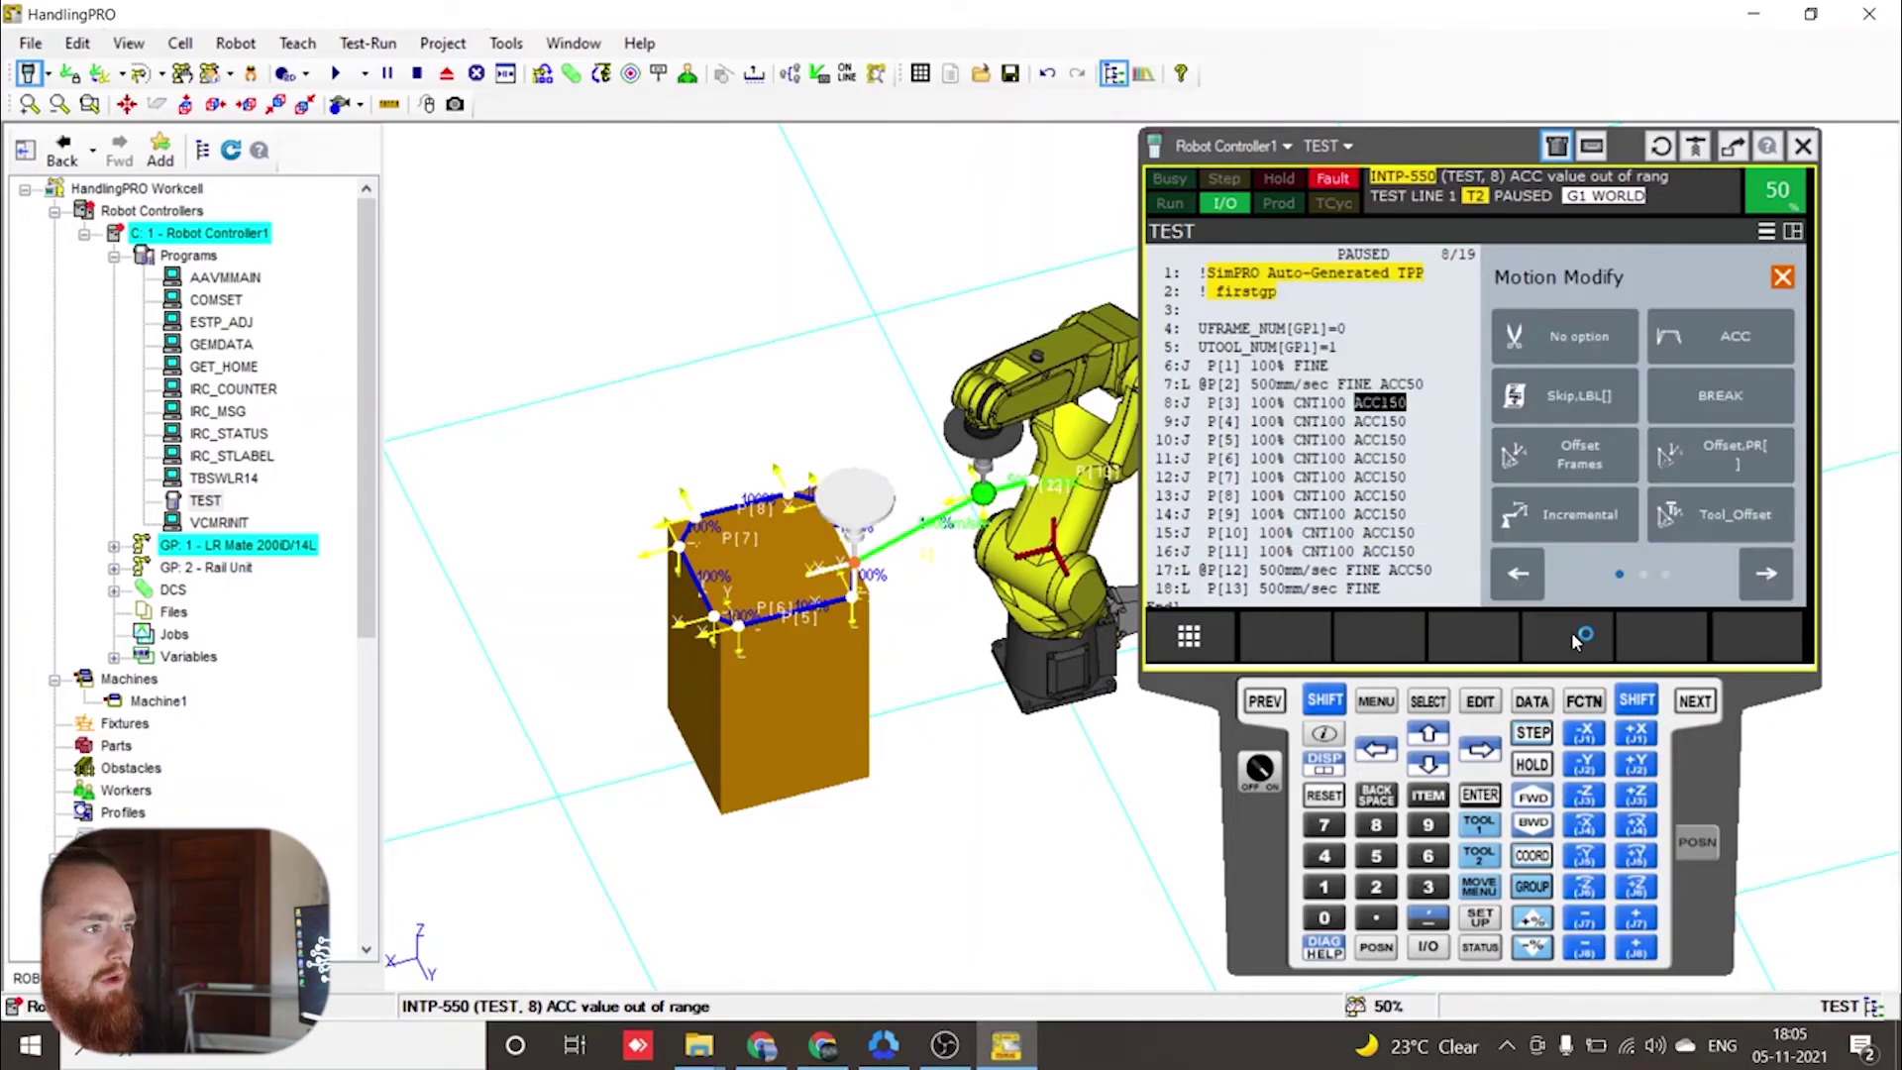
- Set the acceleration of the moves to P[3] and P[4] on lines 8 and 9 to ACC100
click(1382, 421)
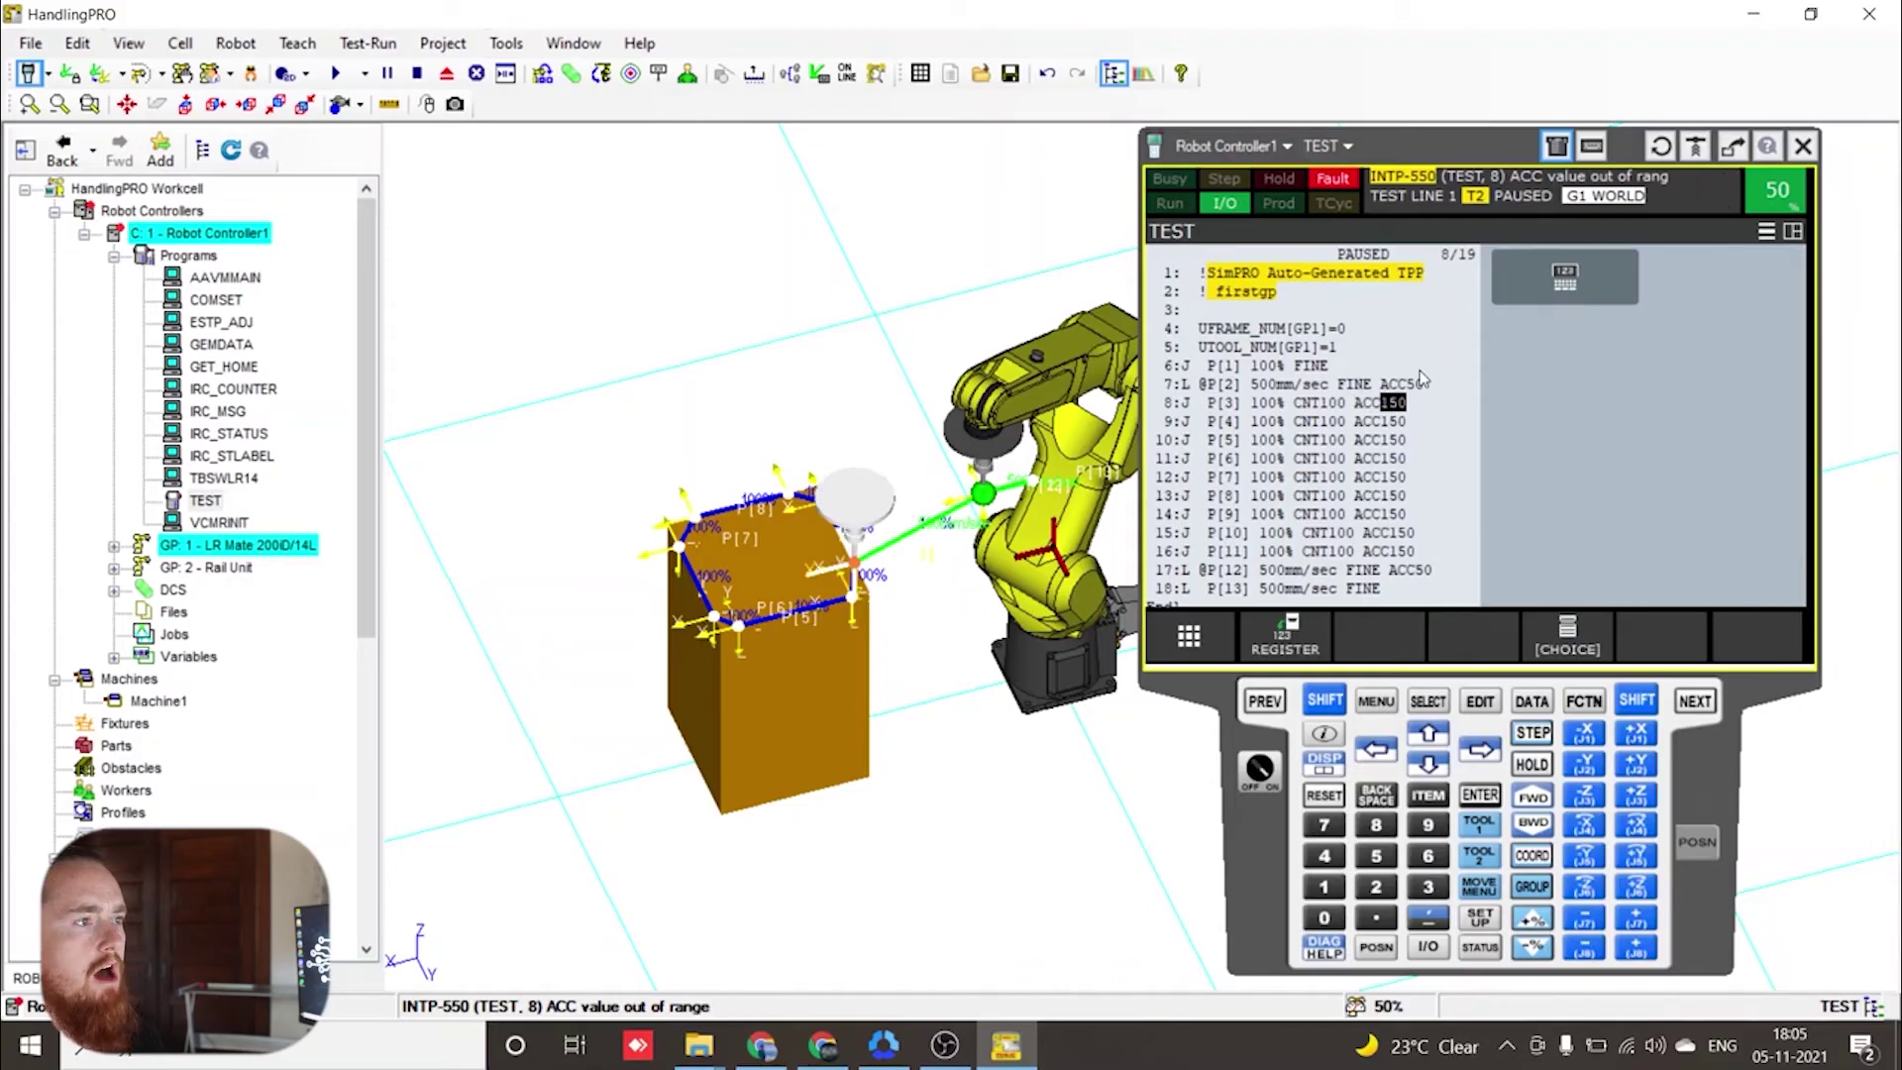
click(1564, 283)
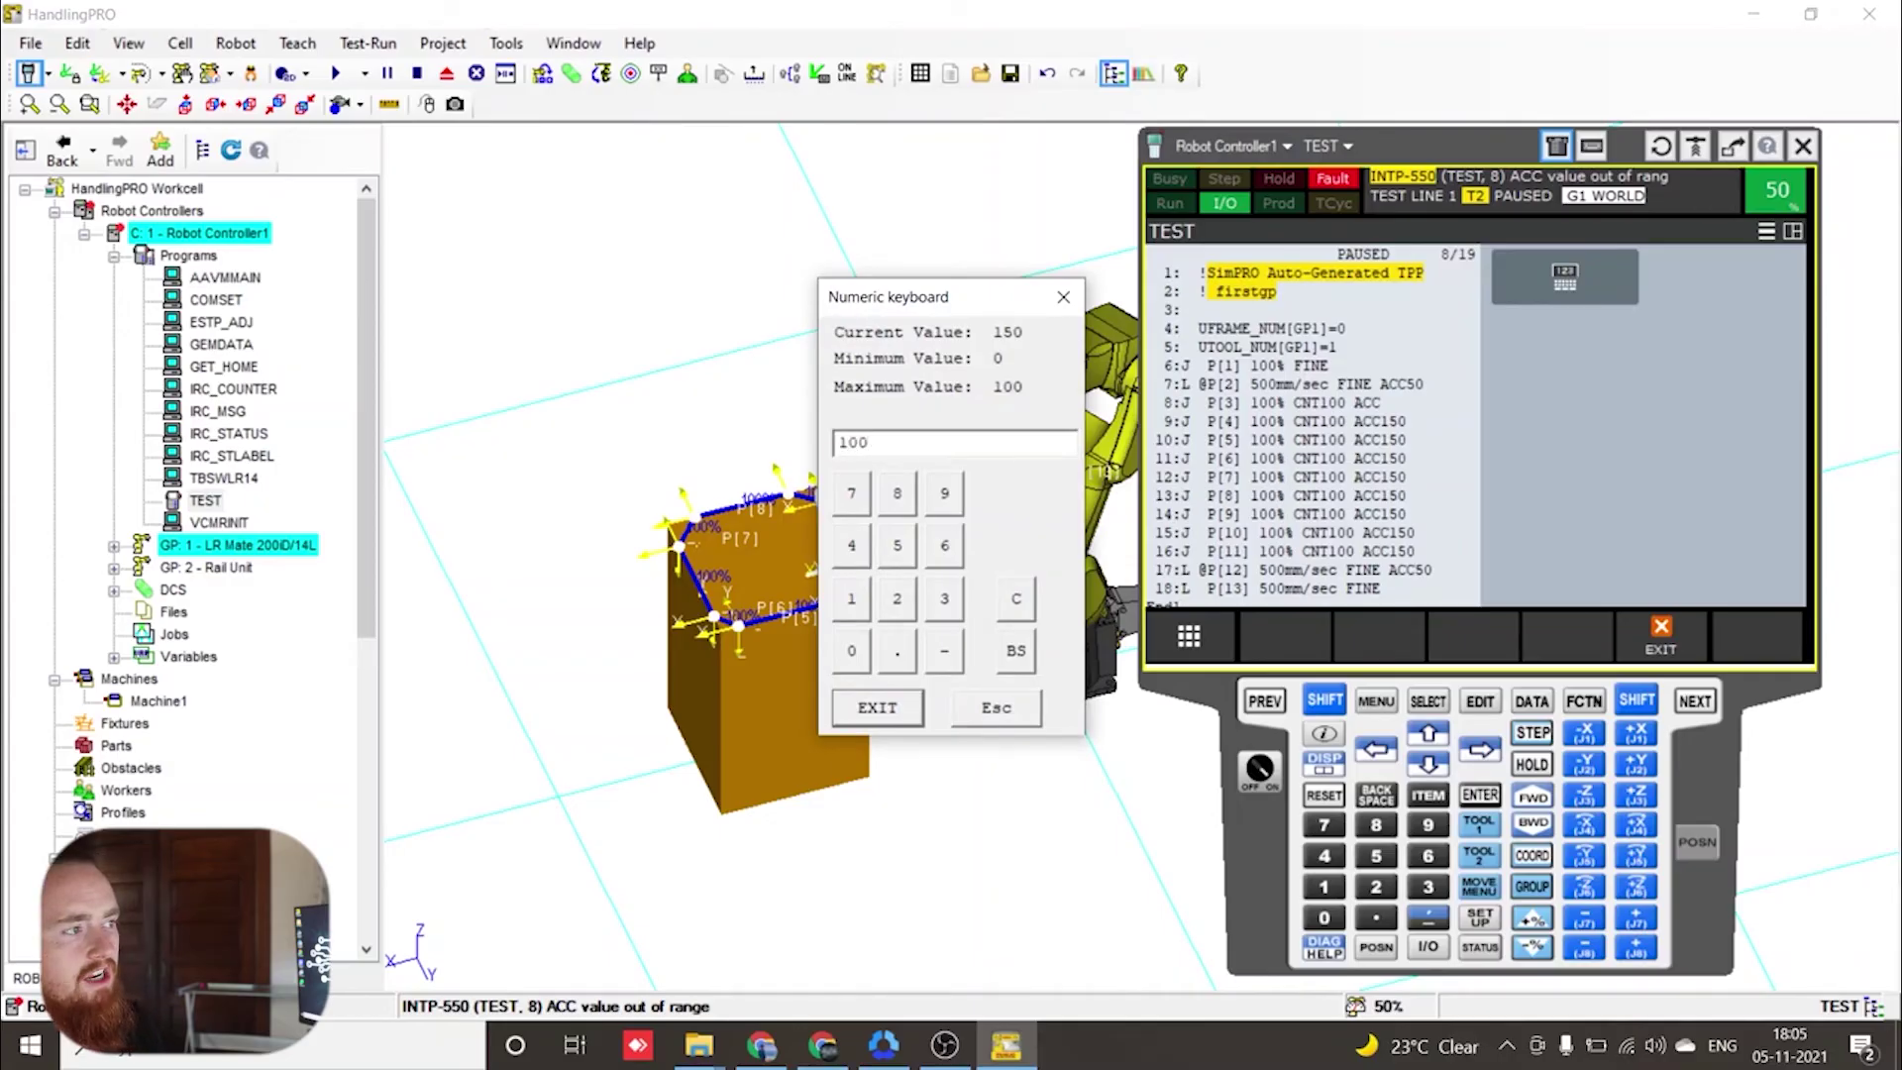
key(Return)
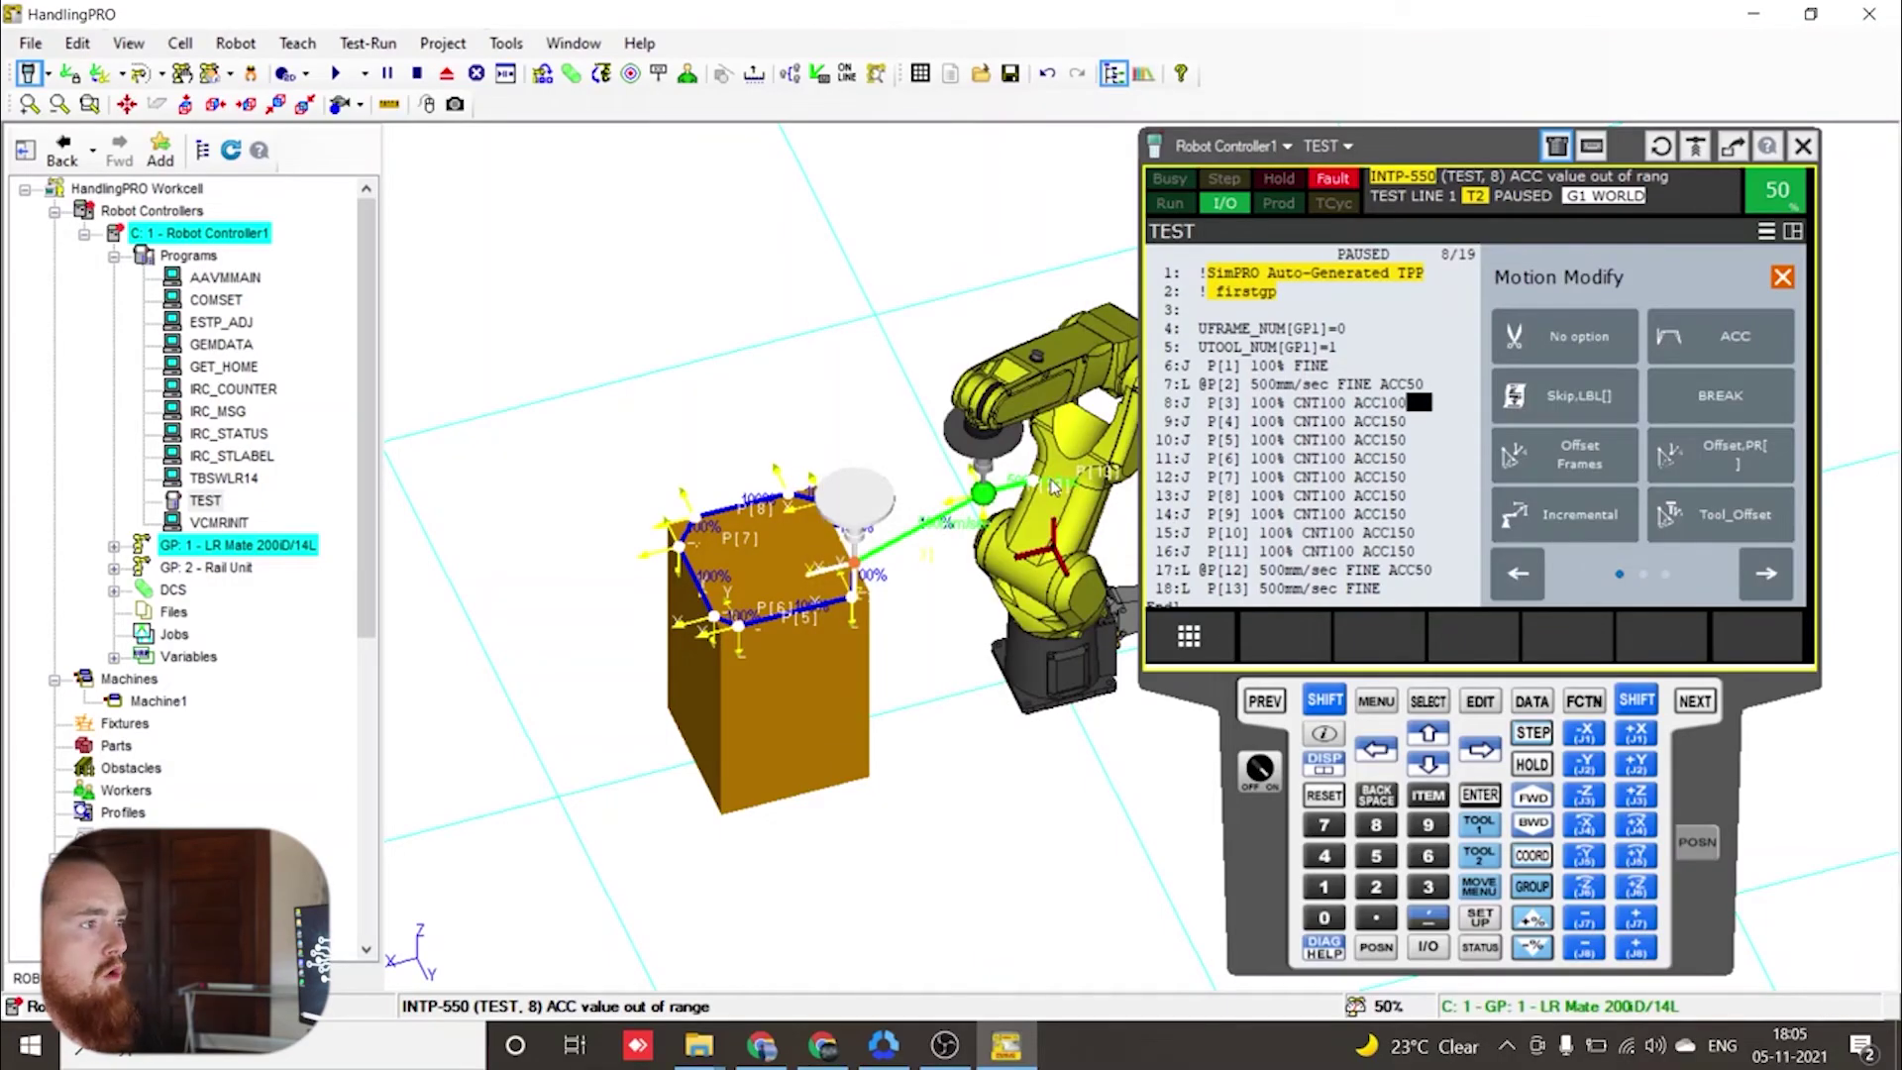
key(Down)
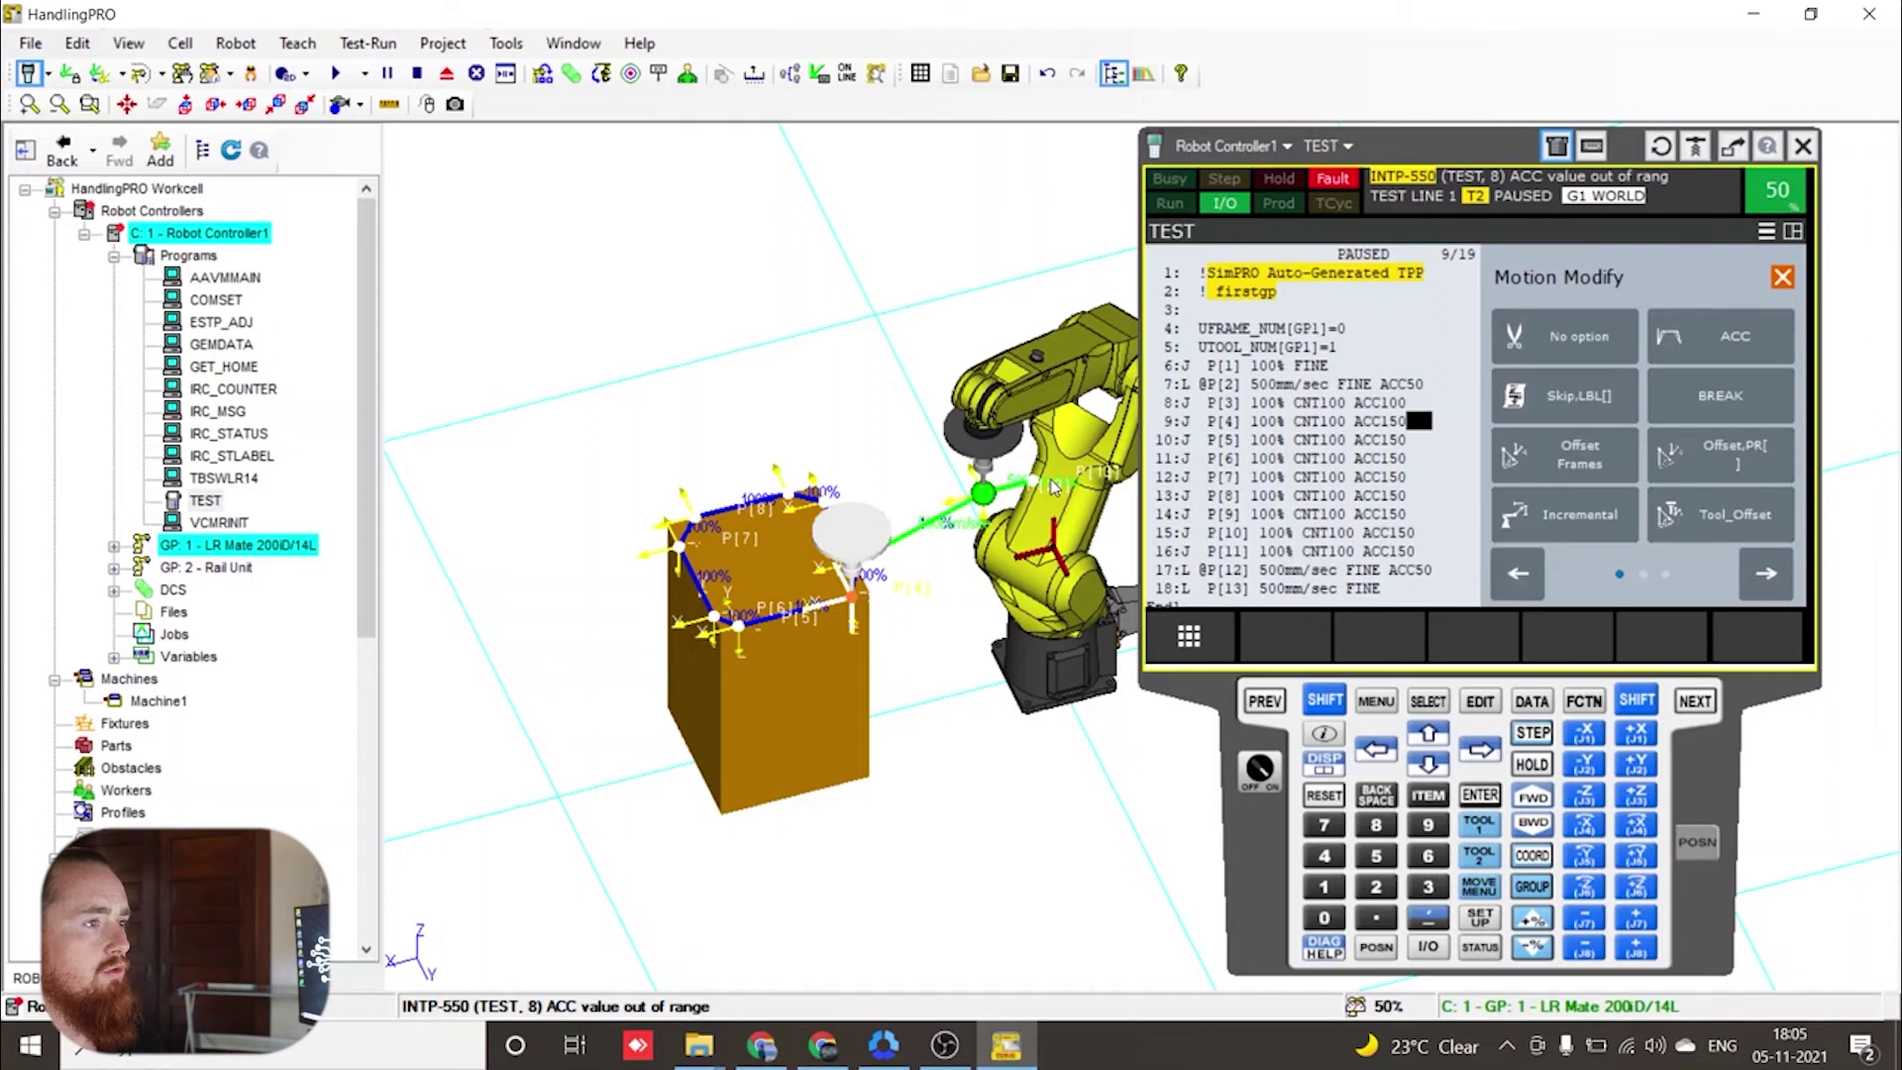
key(Left)
text(1)
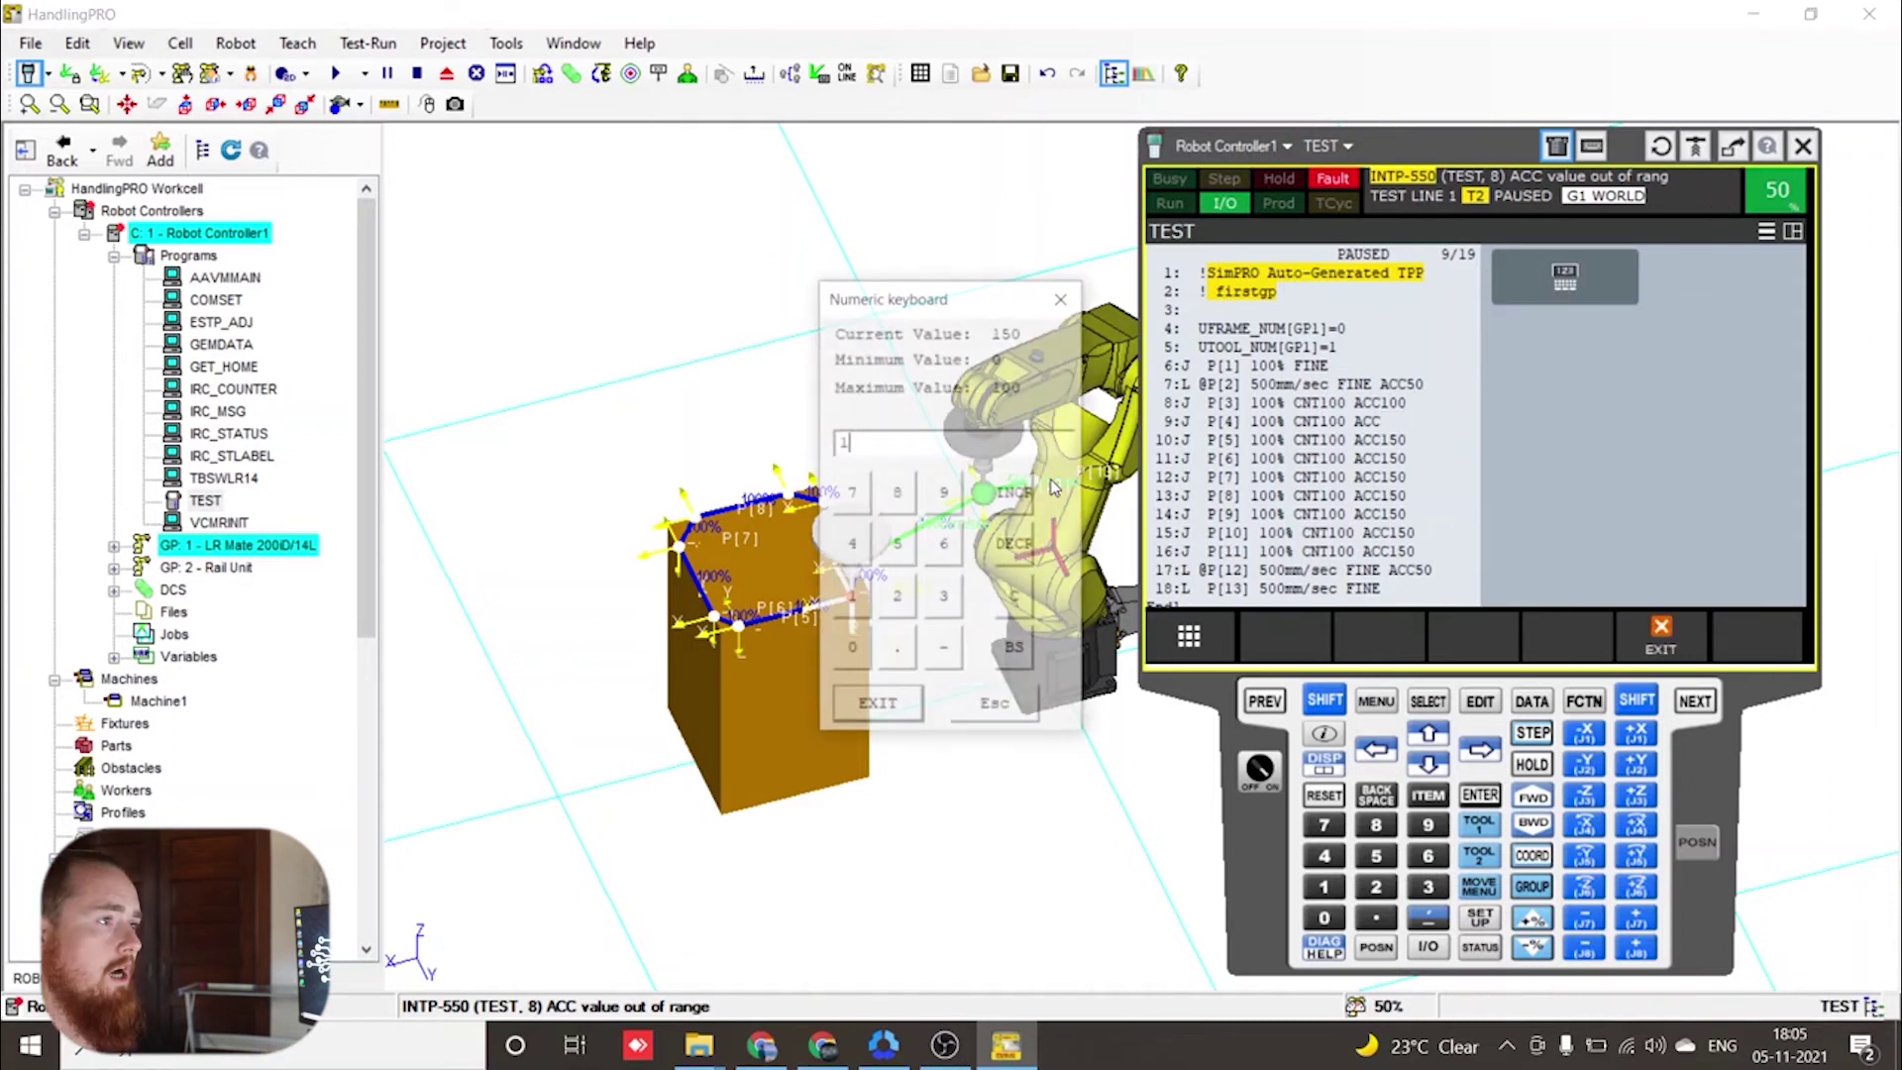
key(Return)
- Set the acceleration of the moves to P[5] and P[6] on lines 10 and 11 to ACC100
key(Down)
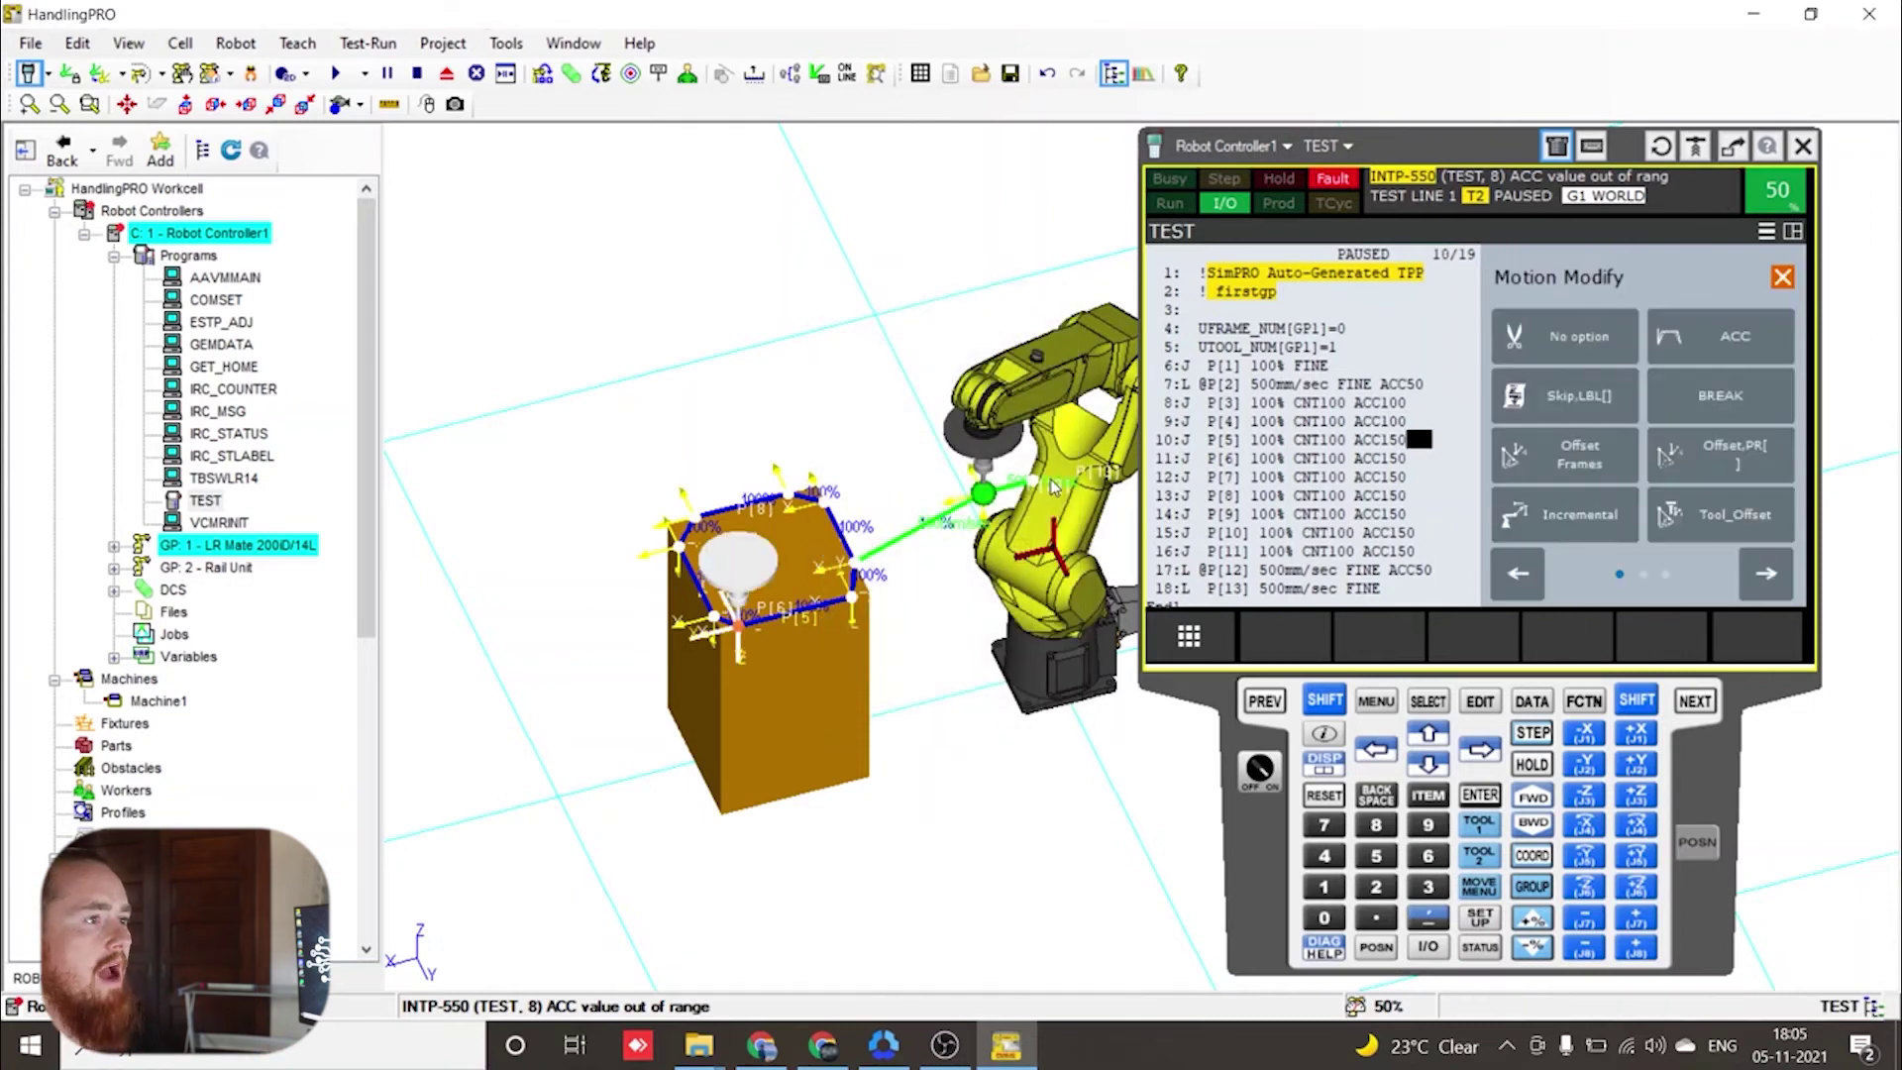
key(Left)
text(100)
key(Return)
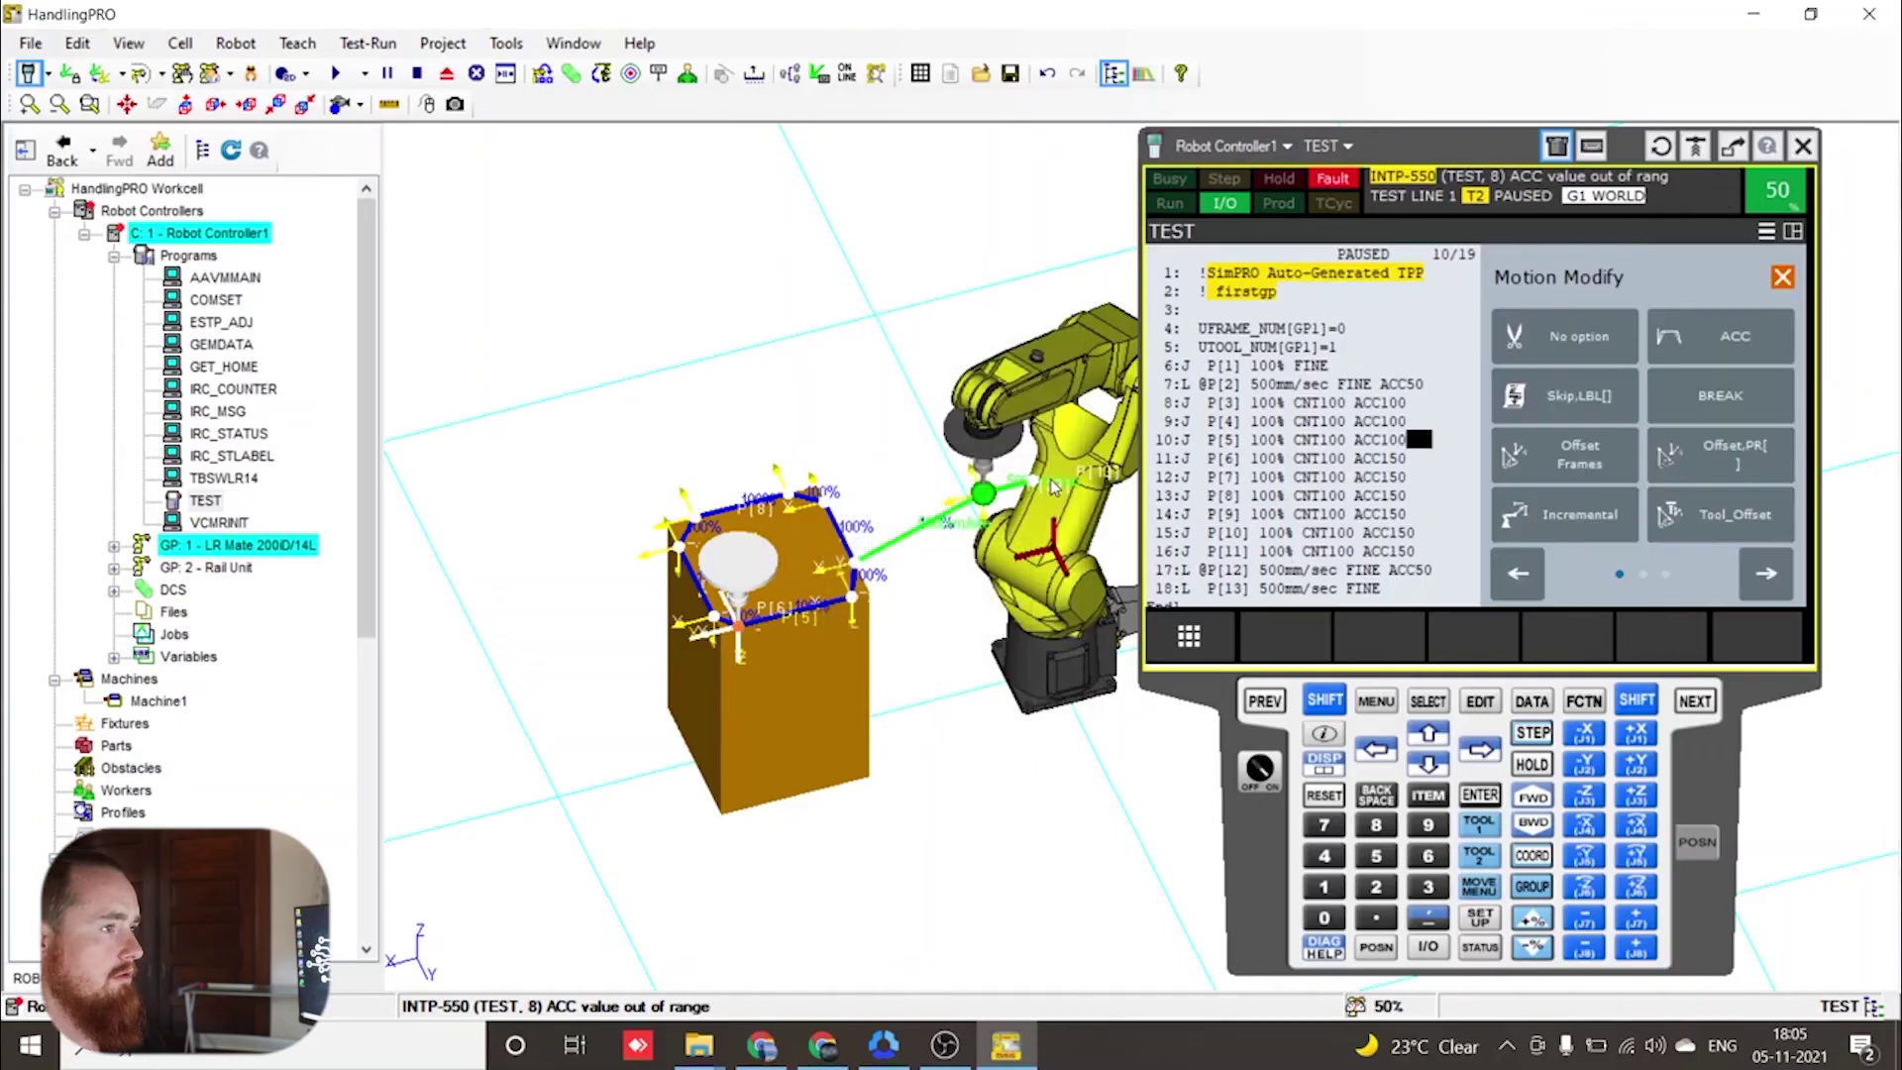
key(Down)
key(Left)
text(100)
key(Return)
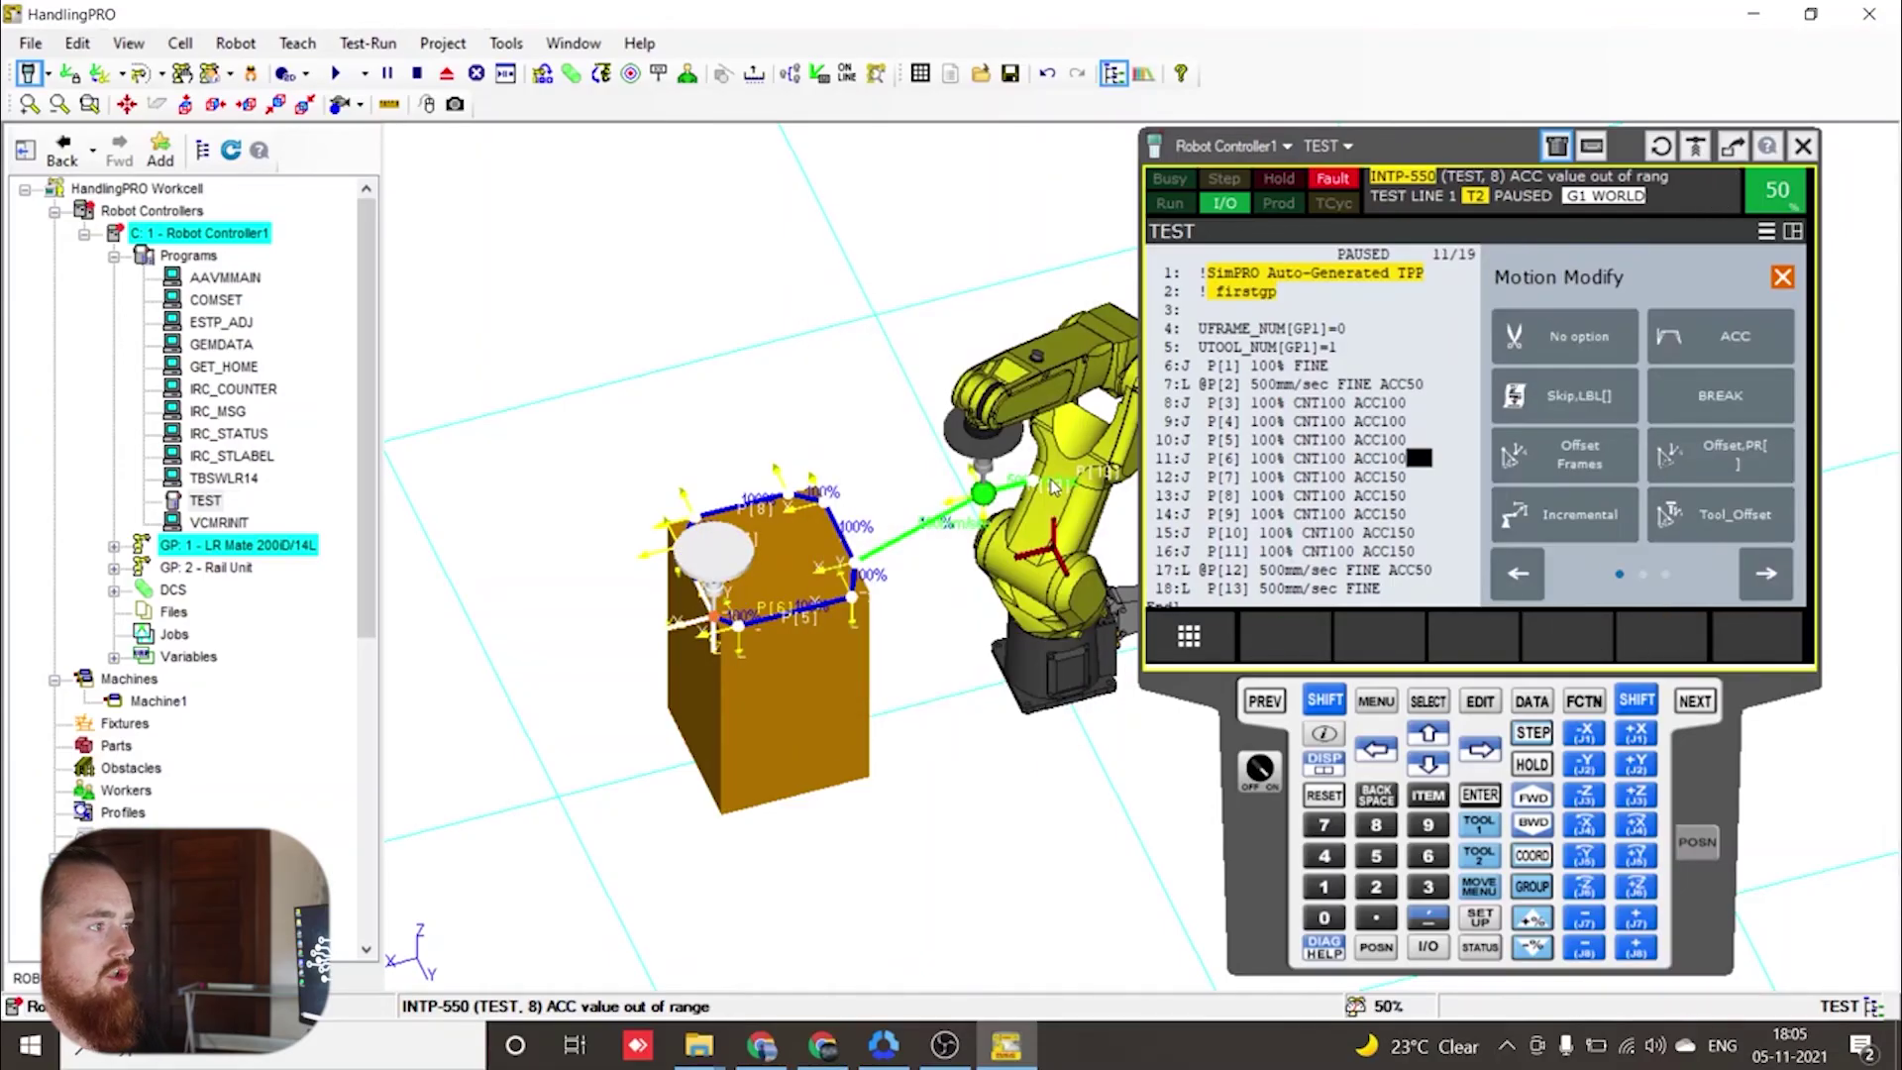
- Set the acceleration of the moves to P[7] and P[8] on lines 12 and 13 to ACC100
key(Down)
key(Left)
text(100)
key(Return)
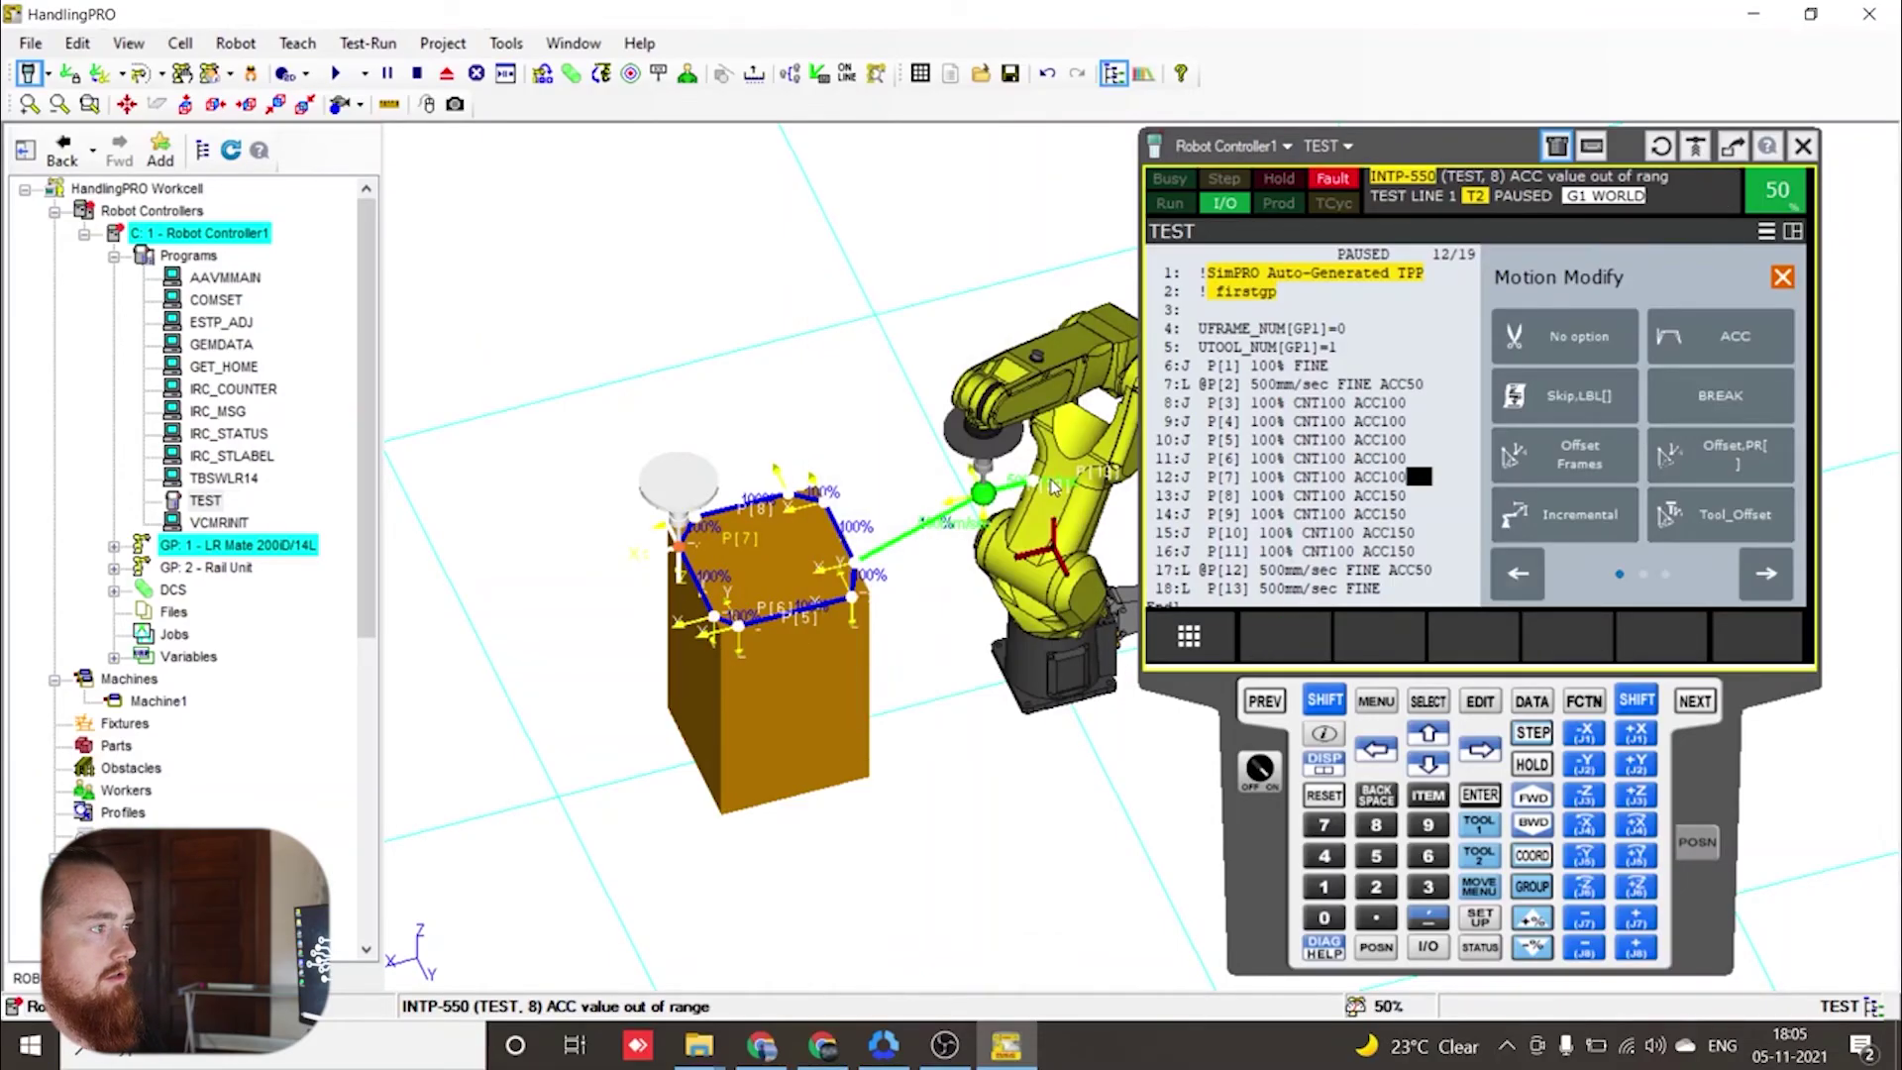
key(Down)
key(Left)
text(100)
key(Return)
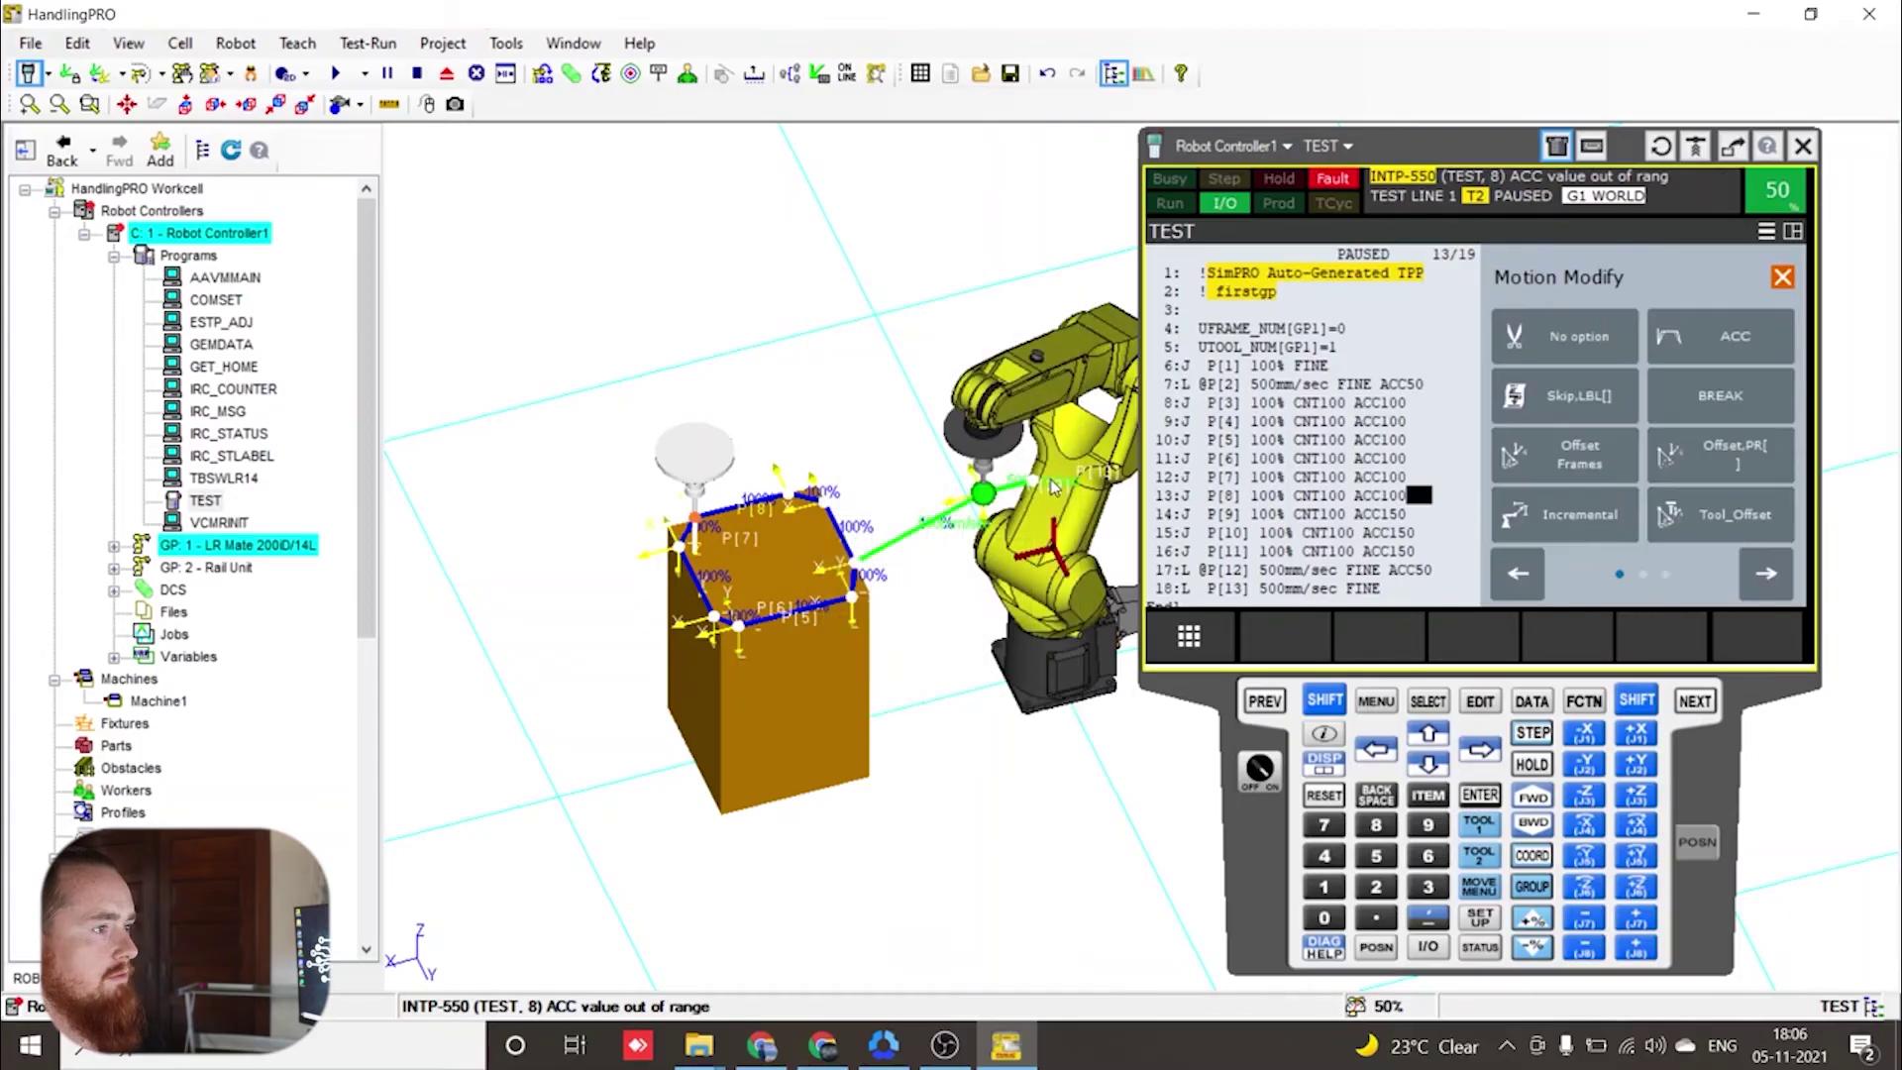
- Set the acceleration of the moves to P[9], P[10] and P[11] on lines 14 to 16 to ACC100
key(Left)
text(100)
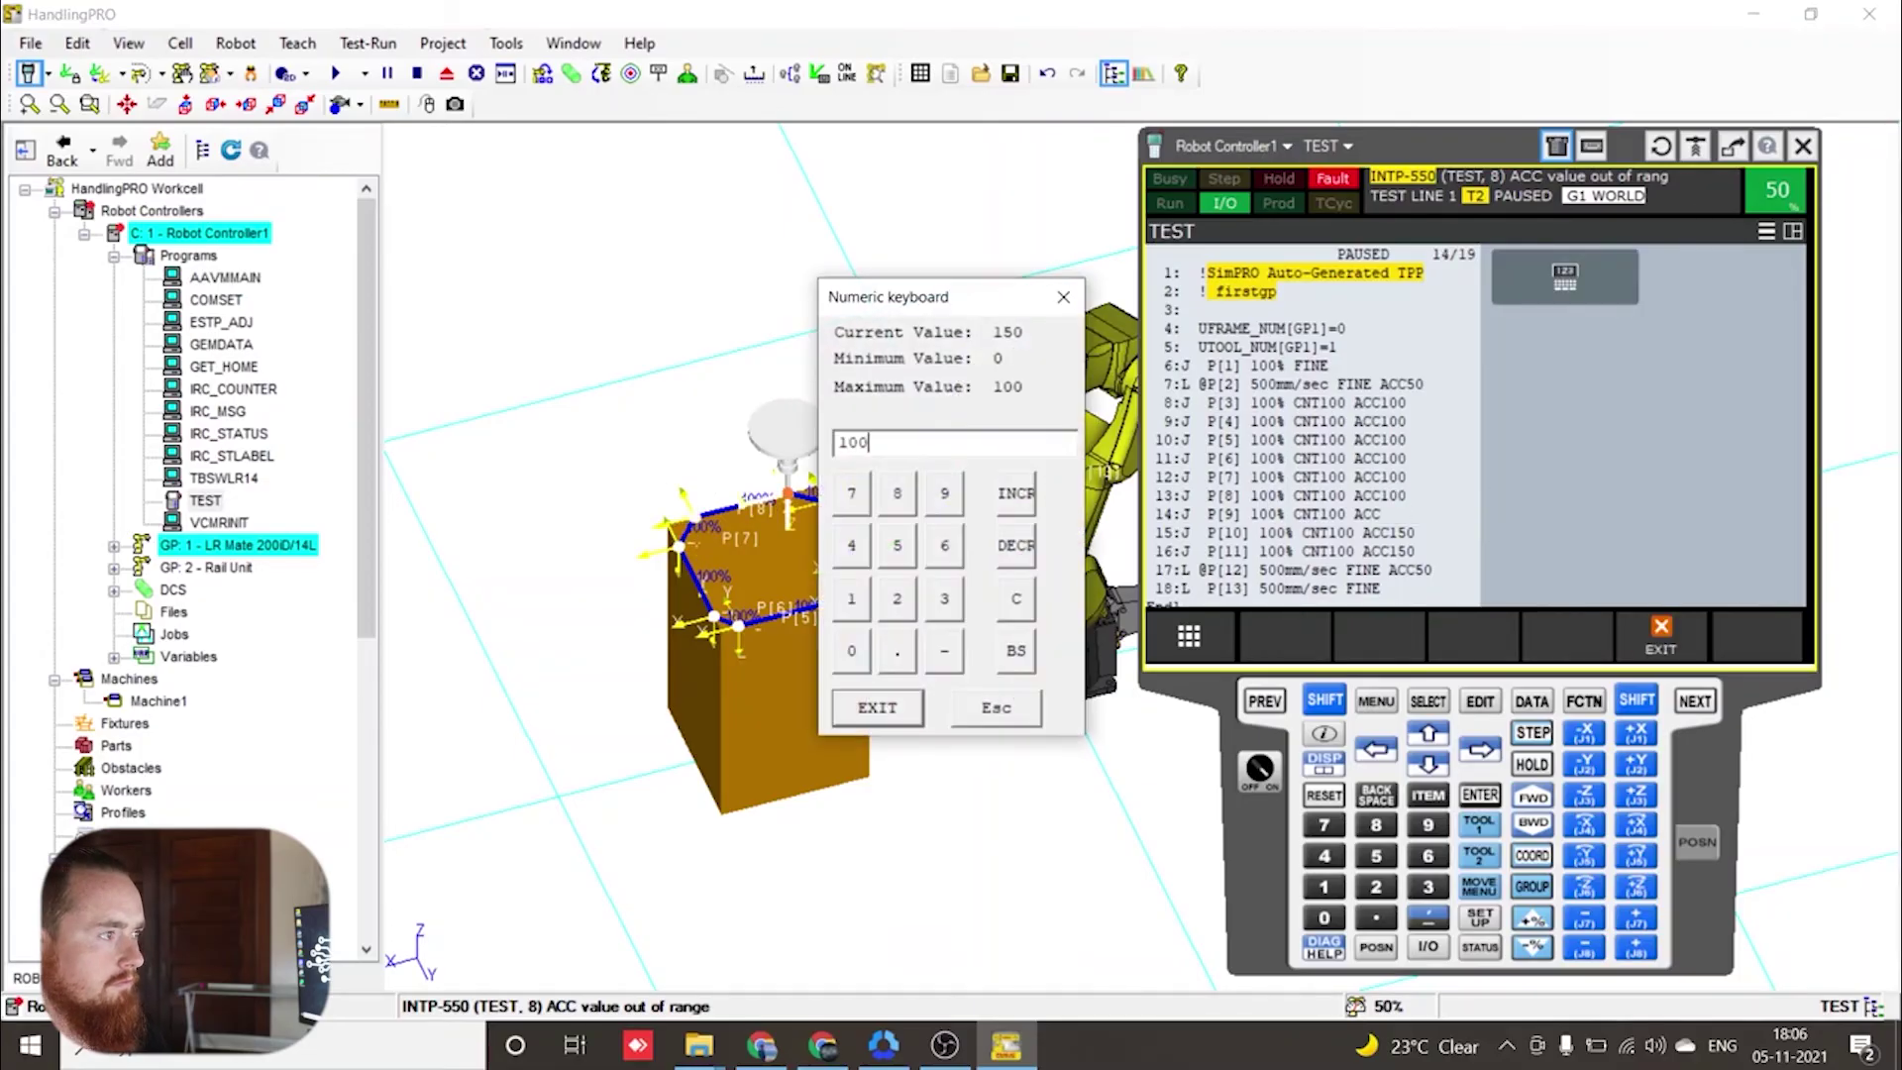
key(Return)
key(Down)
key(Left)
text(100)
key(Return)
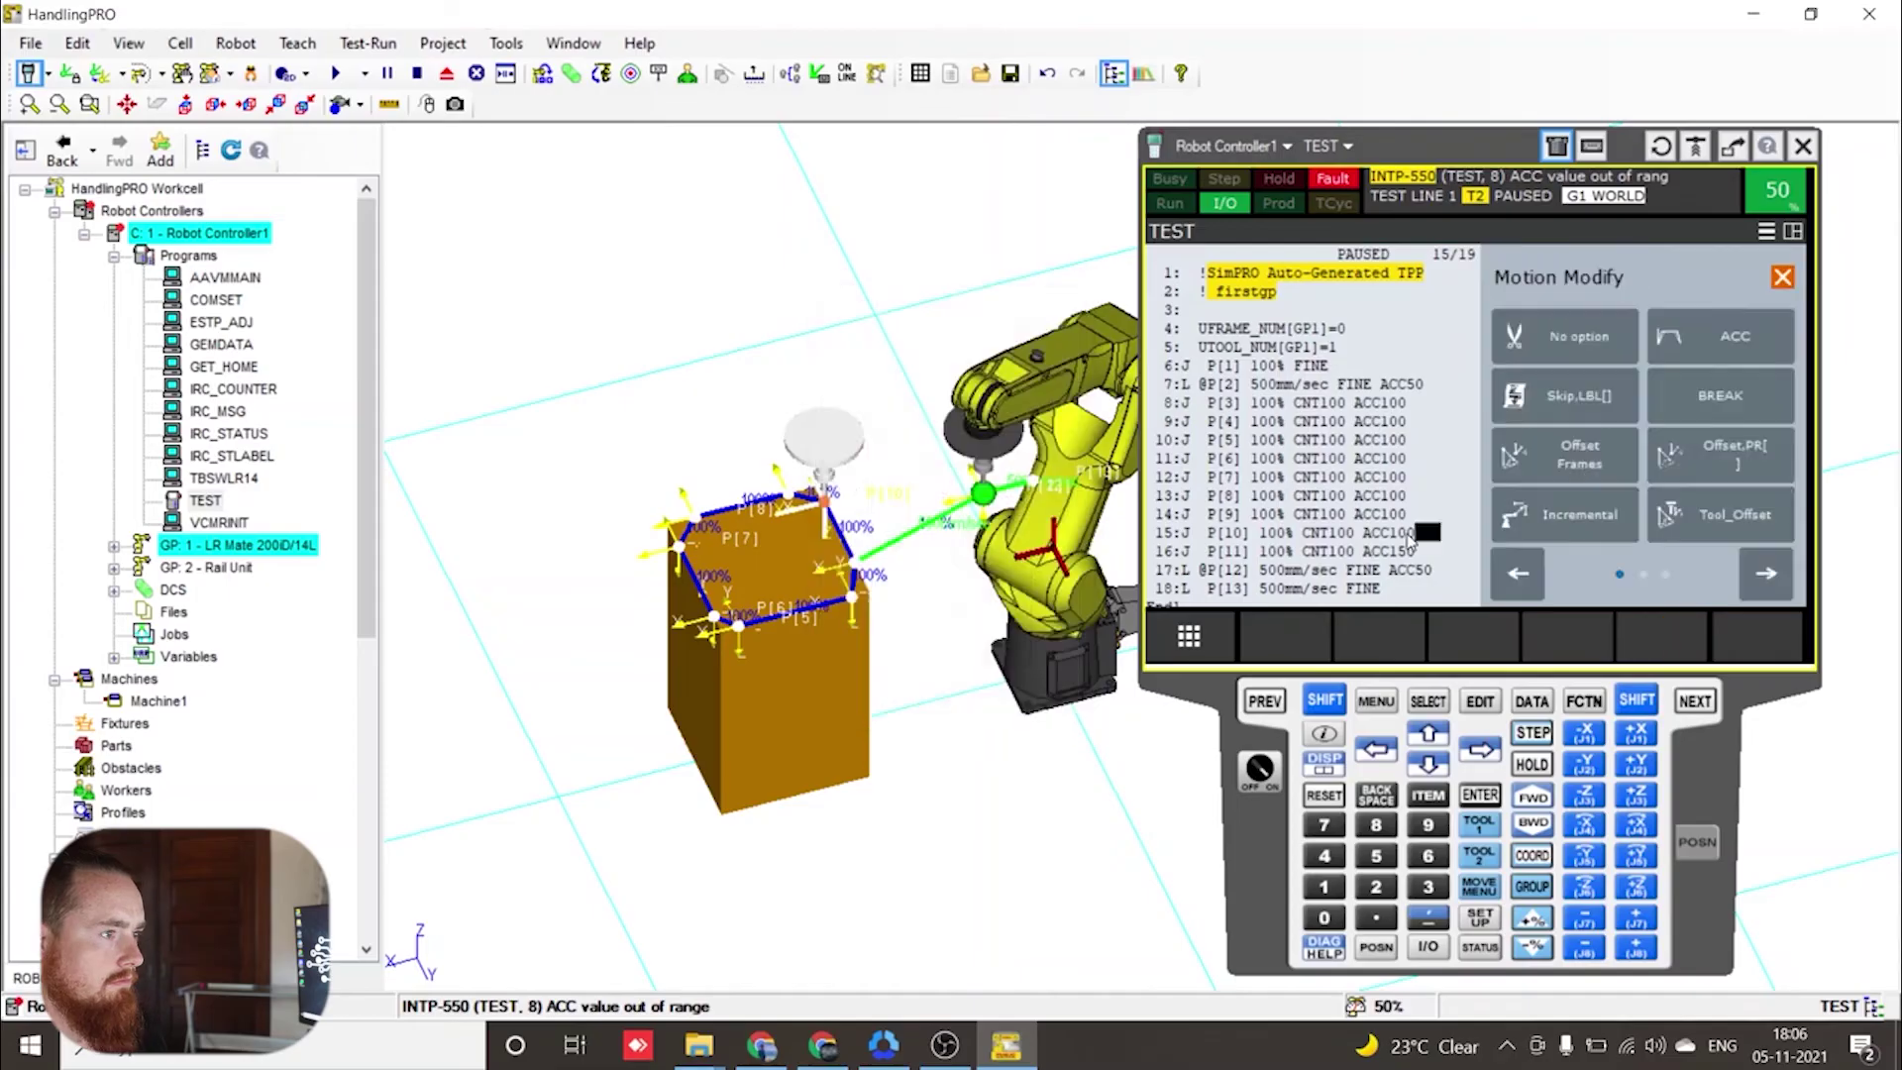
key(Down)
key(Left)
text(100)
key(Return)
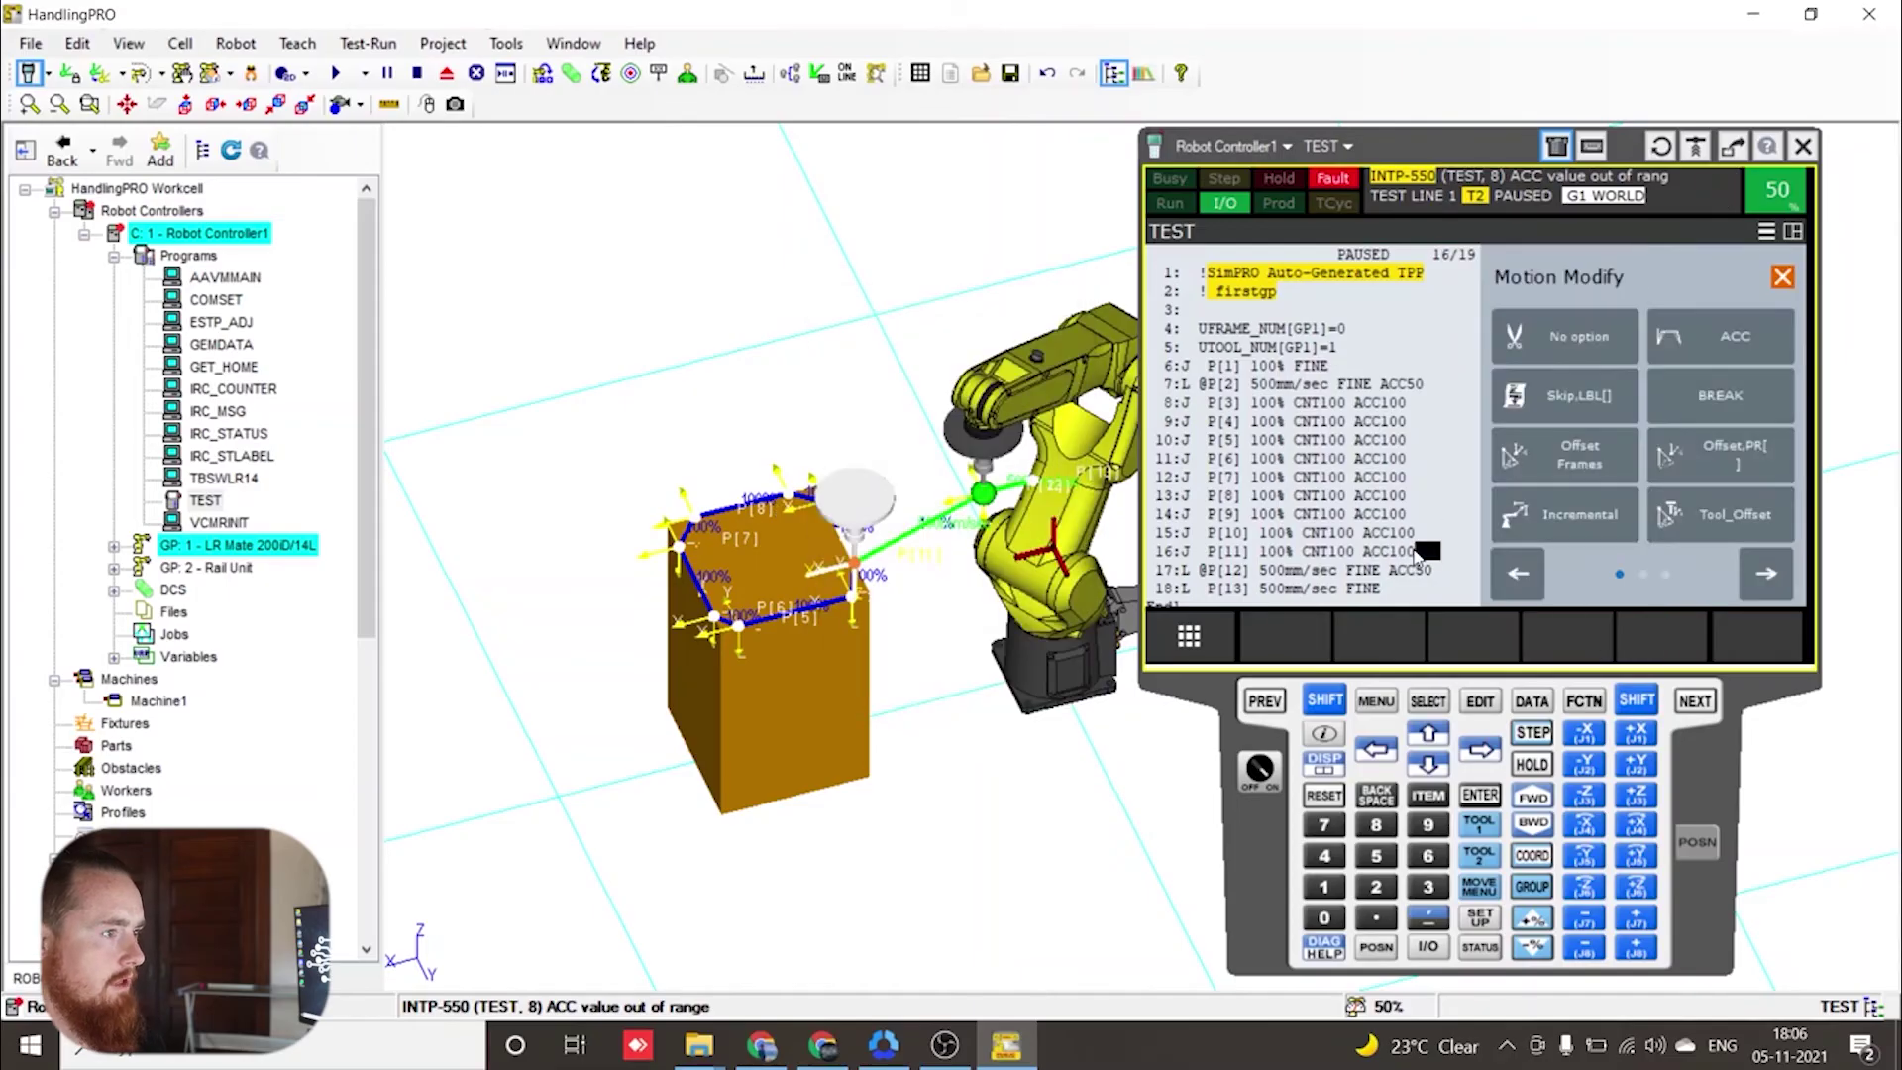
- Reset the controller fault and run program TEST forward again from line 1
click(1175, 290)
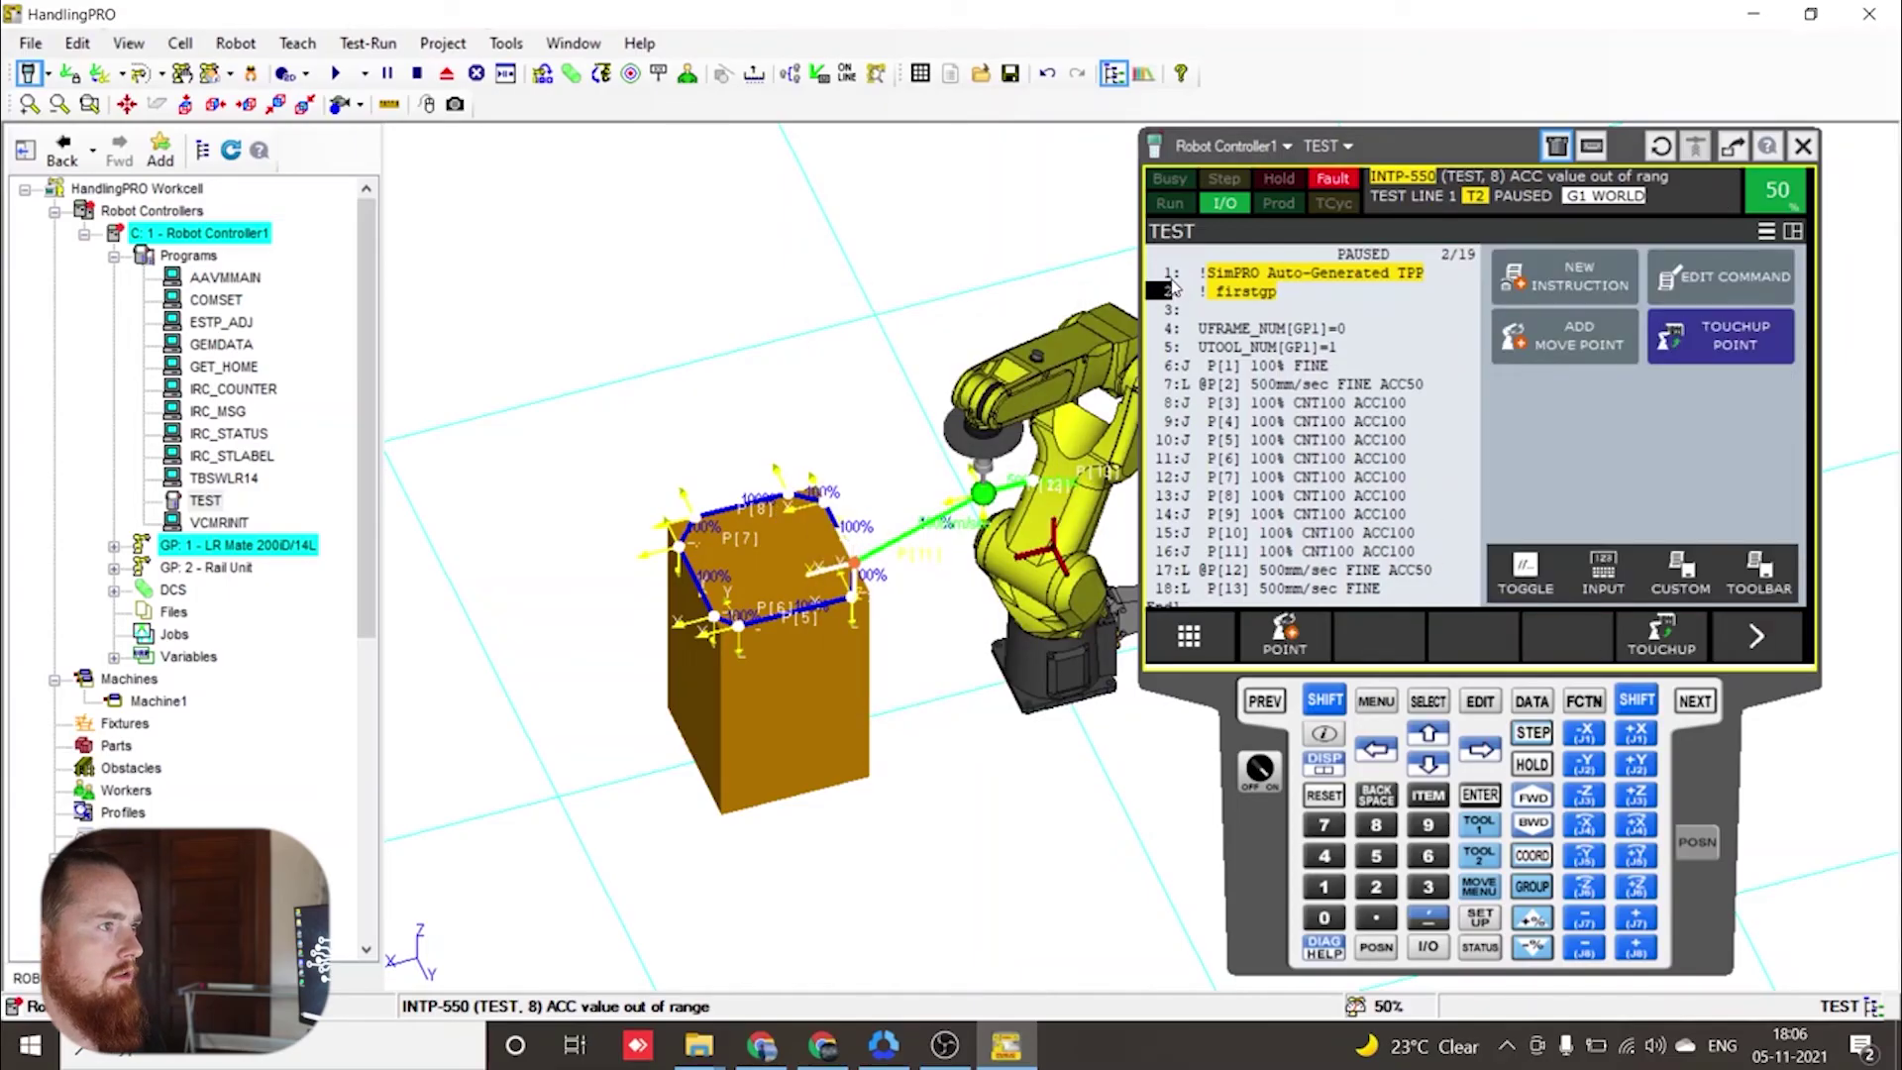
shift+click(1327, 793)
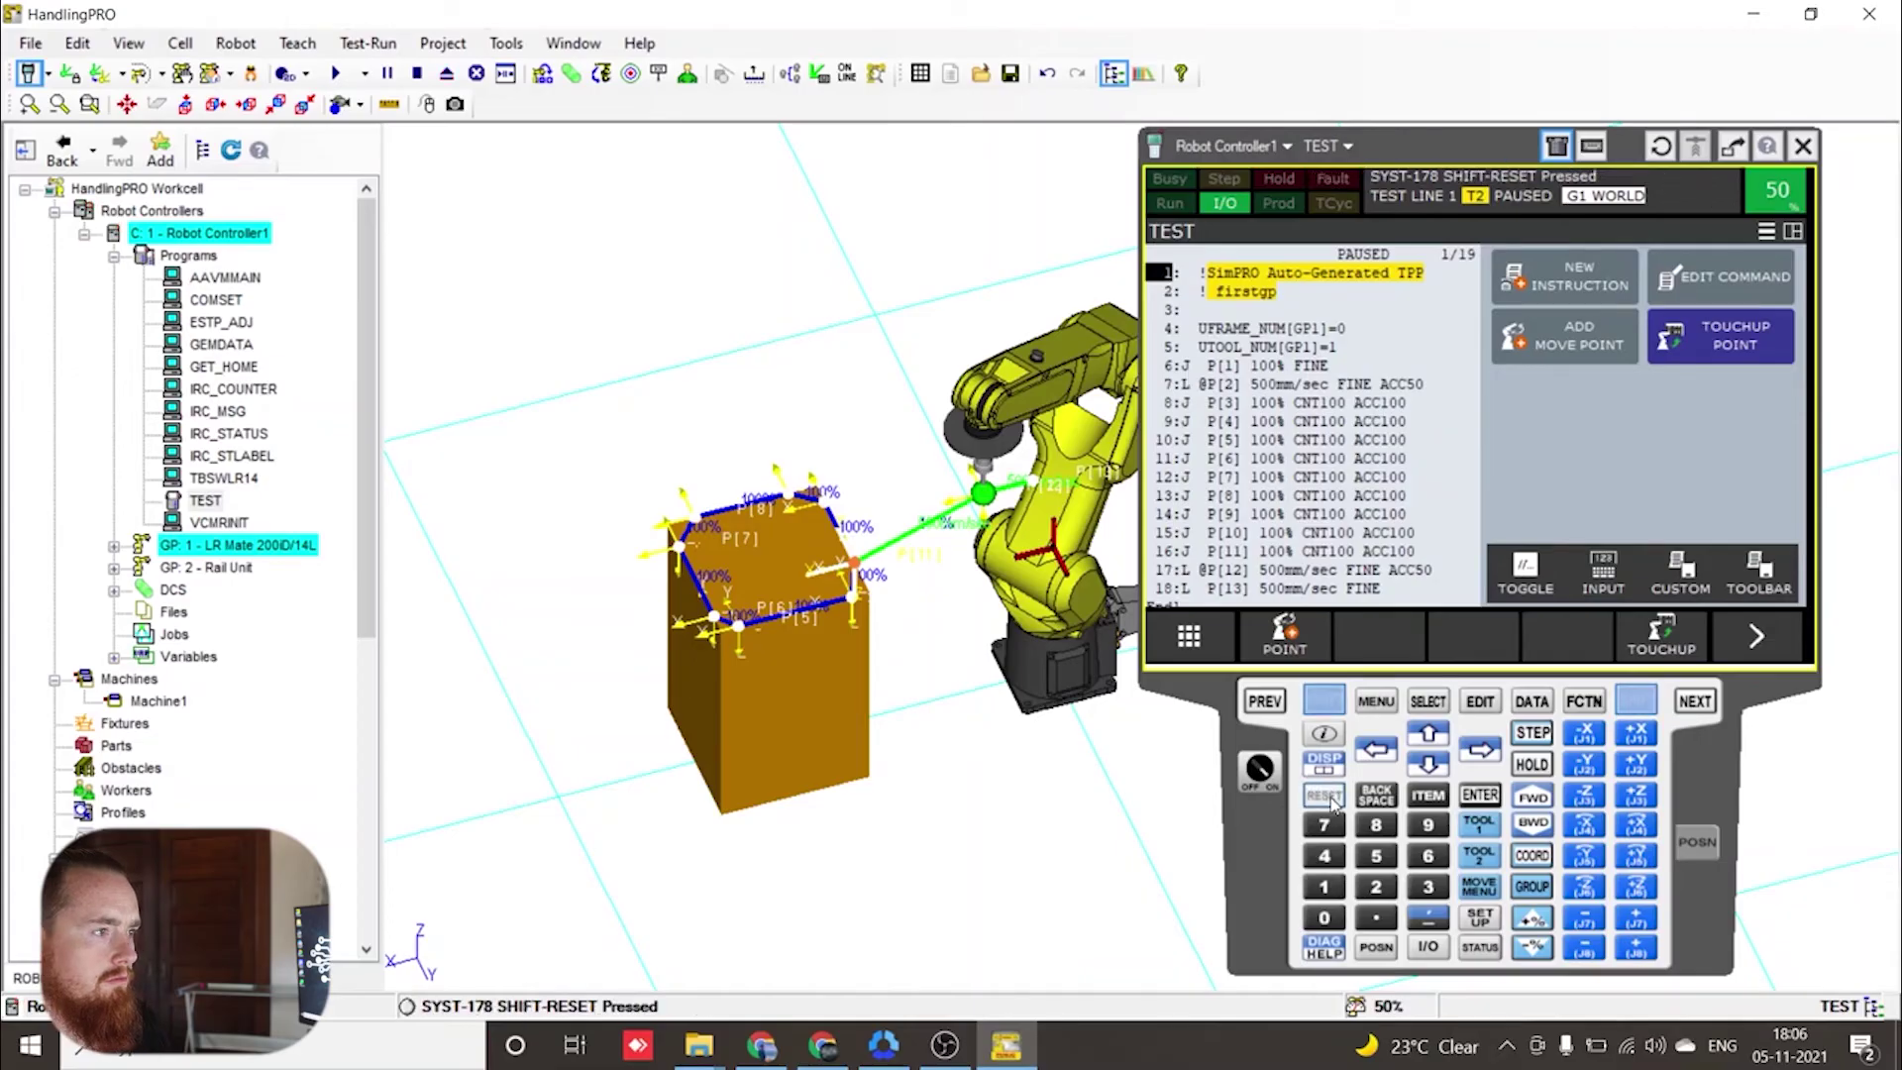
shift+click(1534, 799)
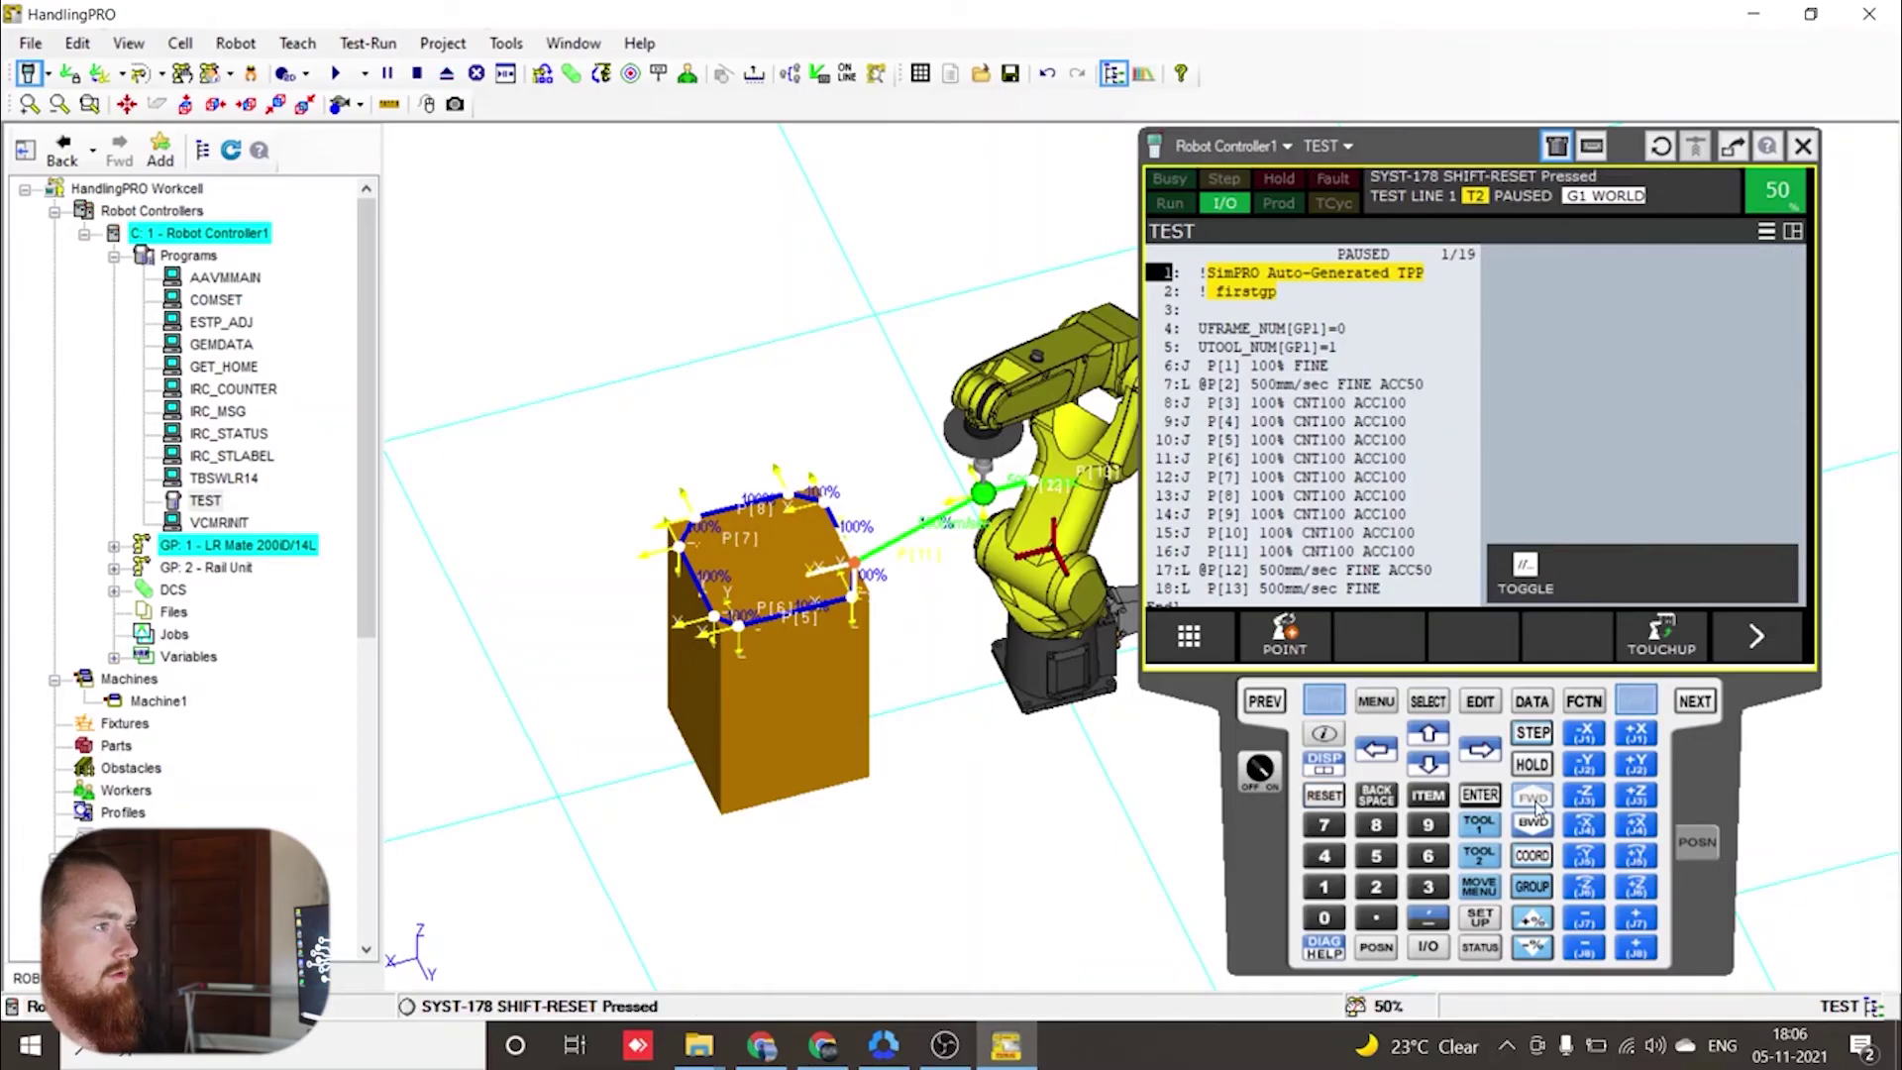